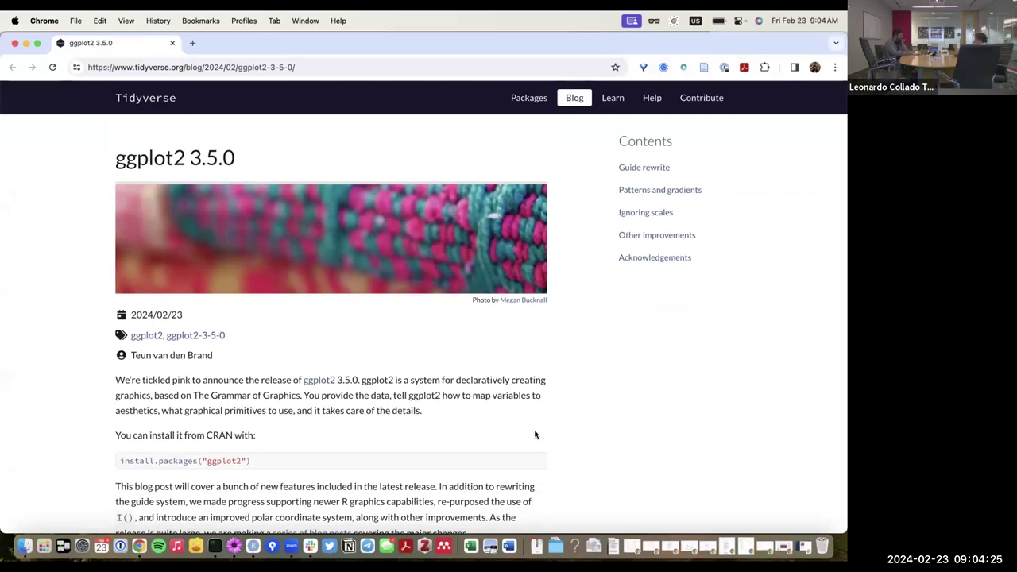
Zoom in the ggplot2 3.5.0 blog post and scroll through its gradient examples and back to the intro
{"action": "key", "text": "super+equal"}
{"action": "key", "text": "super+equal"}
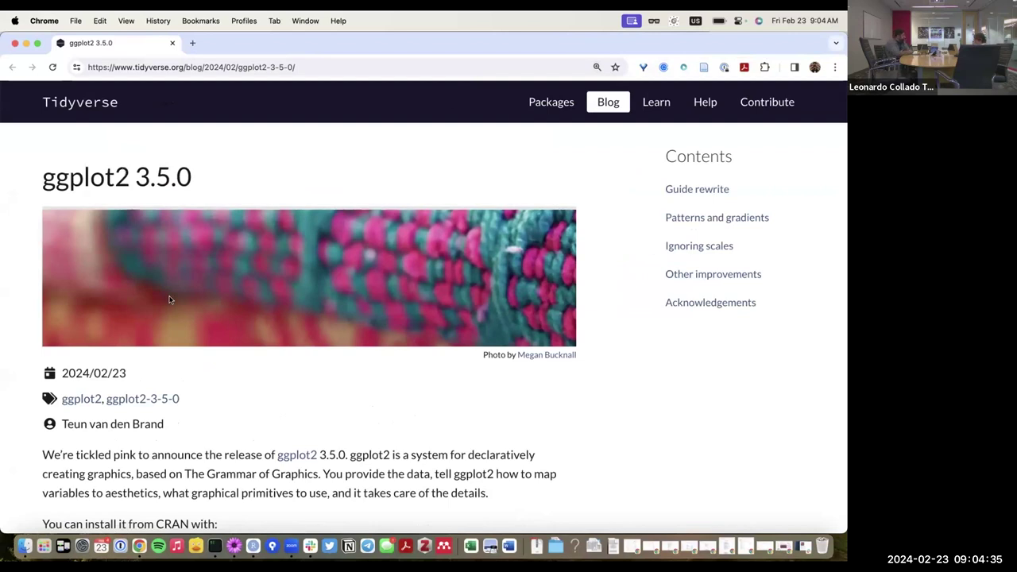
{"action": "scroll", "coordinate": [170, 300], "scroll_direction": "down", "scroll_amount": 2}
{"action": "scroll", "coordinate": [170, 300], "scroll_direction": "down", "scroll_amount": 1}
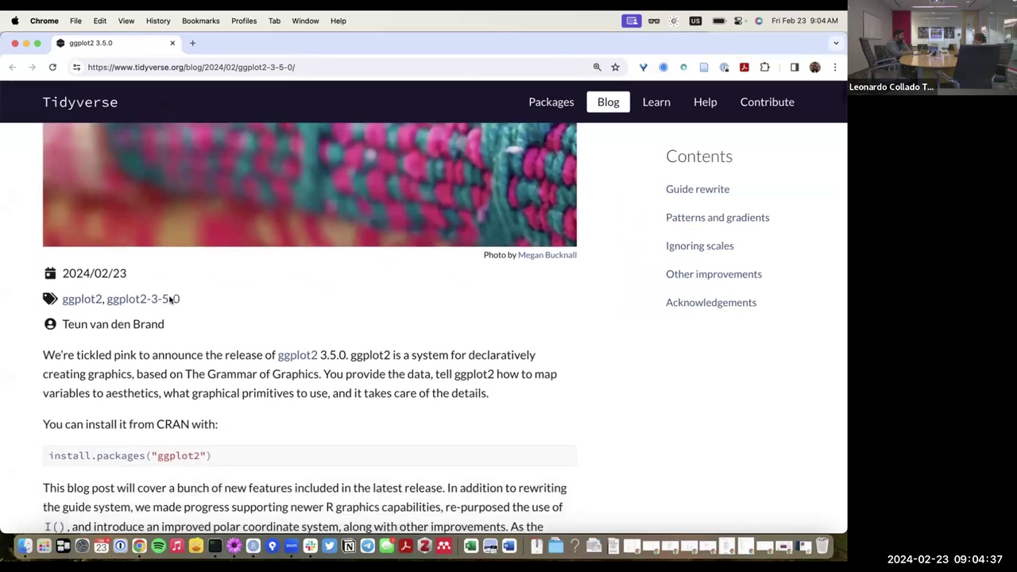
{"action": "scroll", "coordinate": [170, 299], "scroll_direction": "up", "scroll_amount": 3}
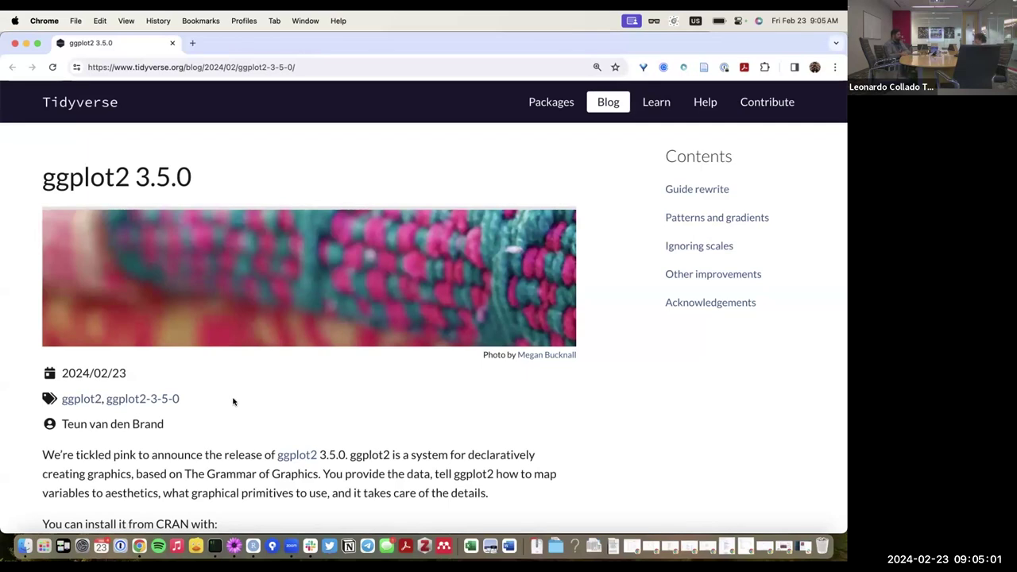
{"action": "scroll", "coordinate": [291, 372], "scroll_direction": "down", "scroll_amount": 10}
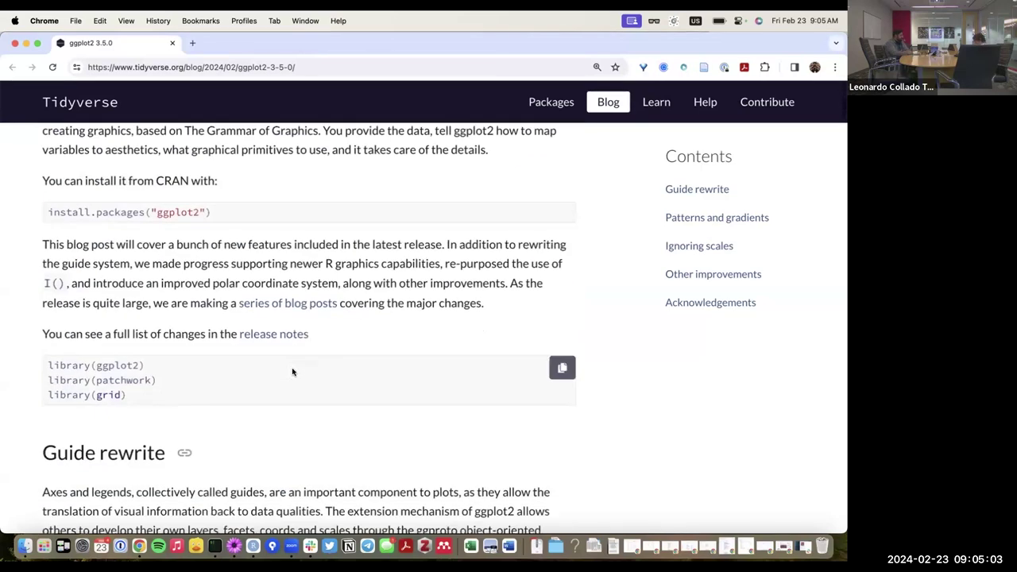
{"action": "scroll", "coordinate": [292, 372], "scroll_direction": "down", "scroll_amount": 10}
{"action": "scroll", "coordinate": [292, 372], "scroll_direction": "up", "scroll_amount": 2}
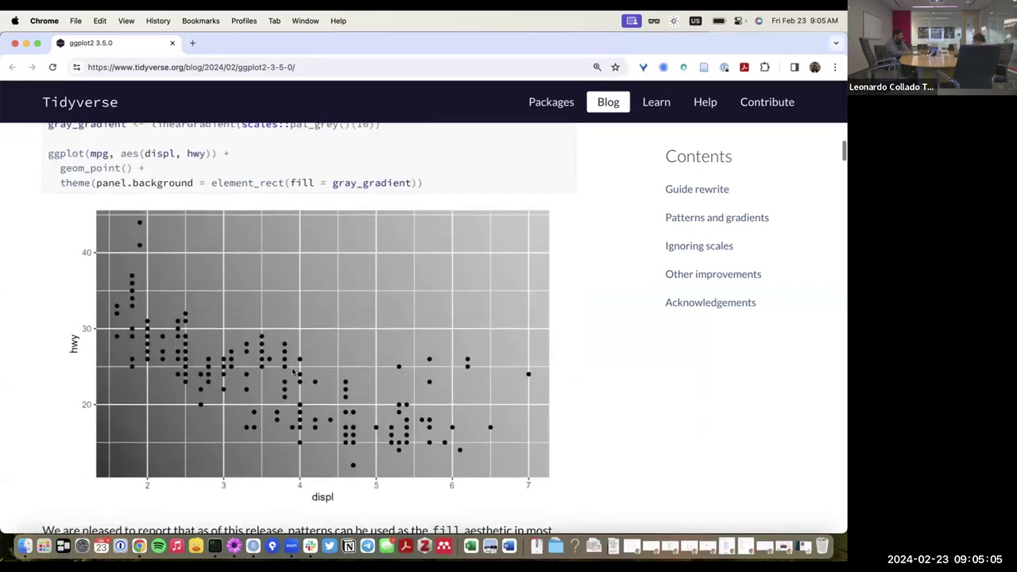
{"action": "scroll", "coordinate": [292, 372], "scroll_direction": "down", "scroll_amount": 1}
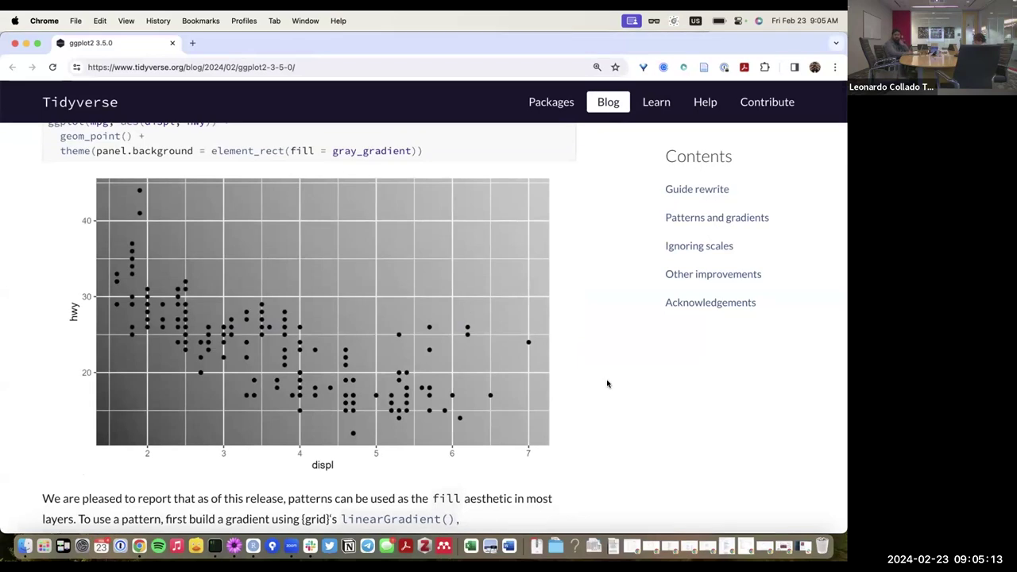
{"action": "scroll", "coordinate": [607, 384], "scroll_direction": "down", "scroll_amount": 10}
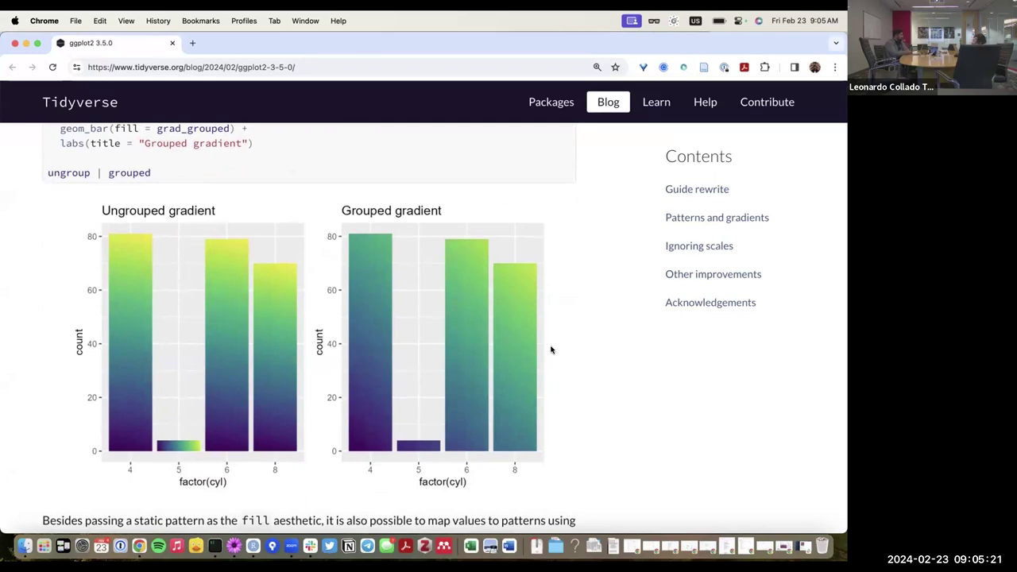
{"action": "scroll", "coordinate": [550, 350], "scroll_direction": "up", "scroll_amount": 20}
{"action": "scroll", "coordinate": [551, 350], "scroll_direction": "down", "scroll_amount": 4}
{"action": "scroll", "coordinate": [551, 350], "scroll_direction": "down", "scroll_amount": 1}
Enlarge the blog post further and briefly highlight the install.packages code line
{"action": "key", "text": "super+equal"}
{"action": "key", "text": "super+equal"}
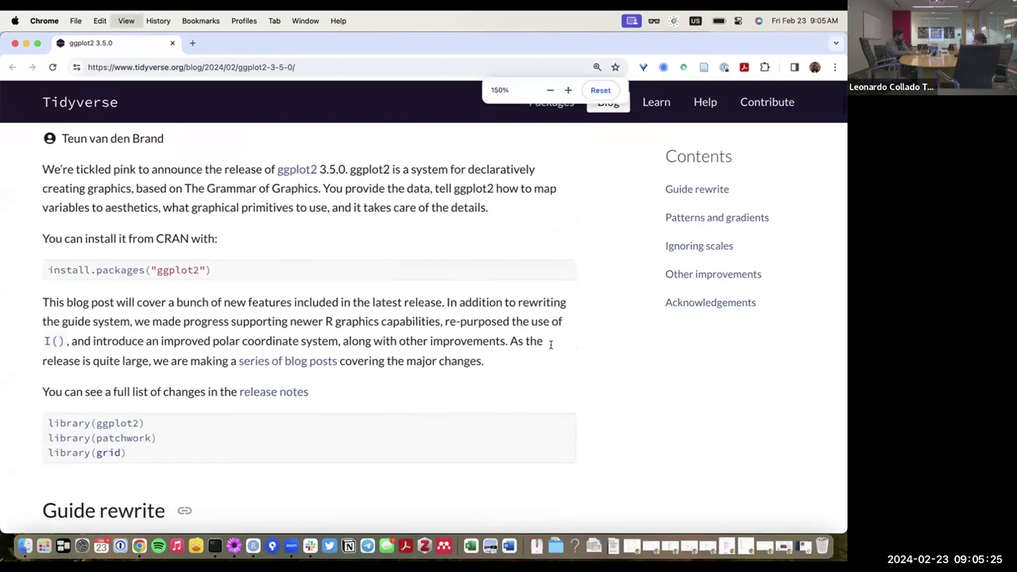
{"action": "scroll", "coordinate": [551, 343], "scroll_direction": "down", "scroll_amount": 2}
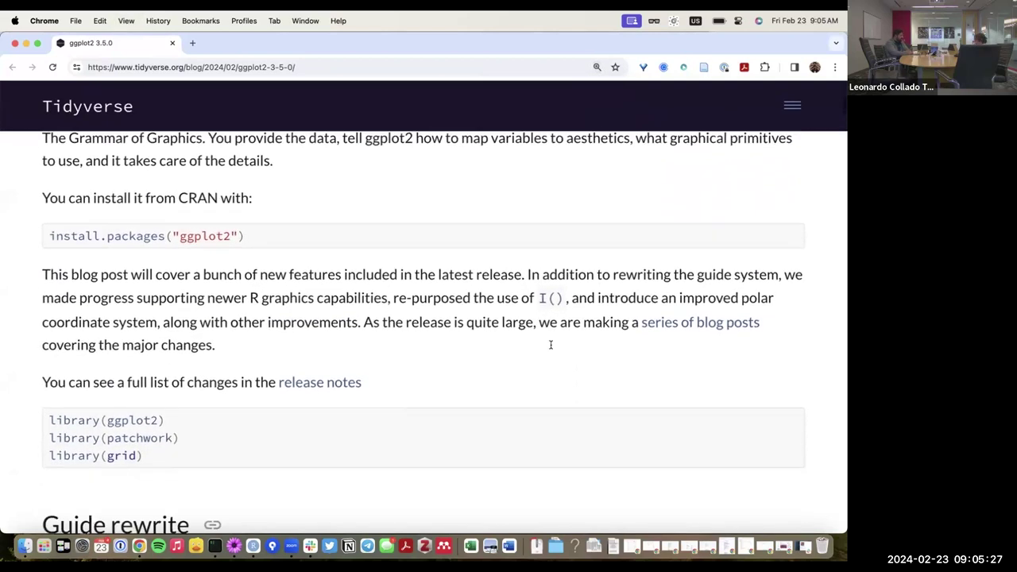
{"action": "scroll", "coordinate": [549, 345], "scroll_direction": "up", "scroll_amount": 5}
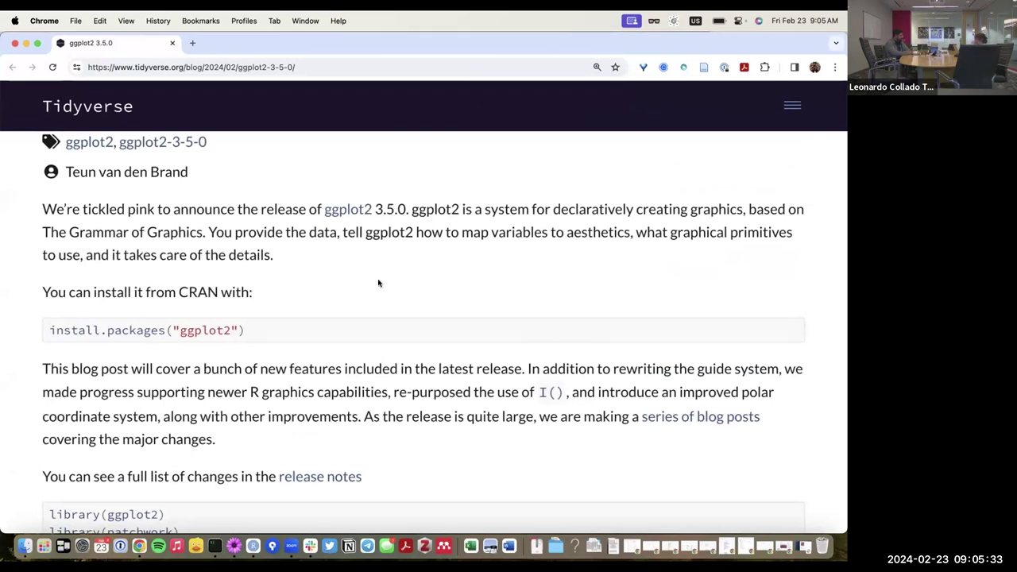
{"action": "left_click_drag", "start_coordinate": [254, 333], "coordinate": [45, 332]}
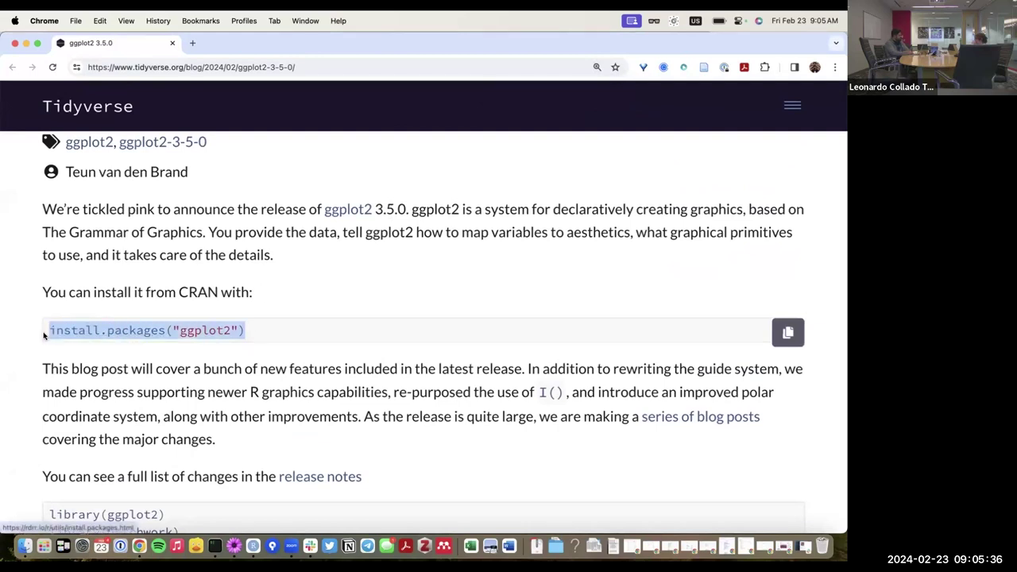
{"action": "left_click", "coordinate": [373, 287]}
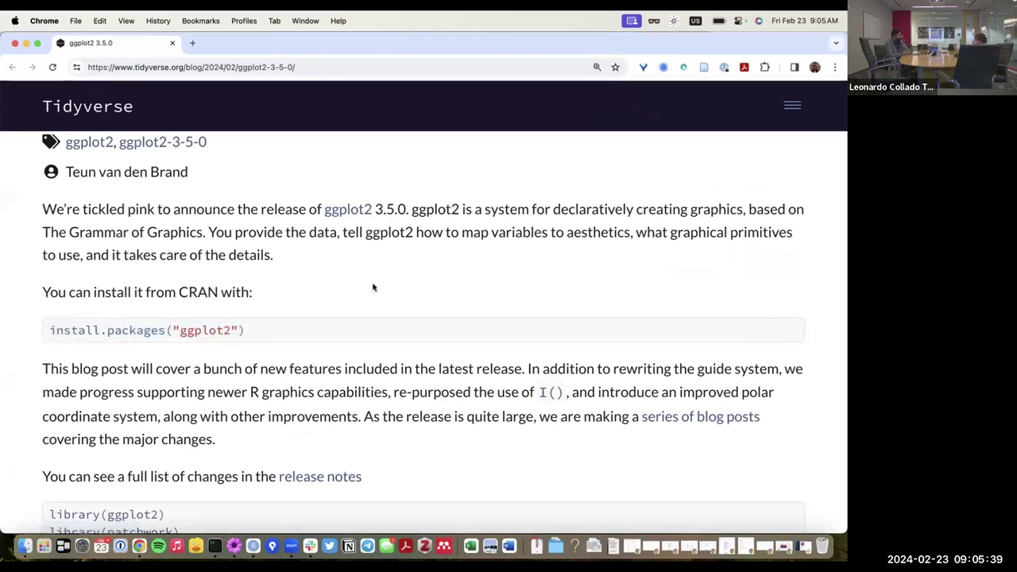
{"action": "scroll", "coordinate": [373, 288], "scroll_direction": "down", "scroll_amount": 3}
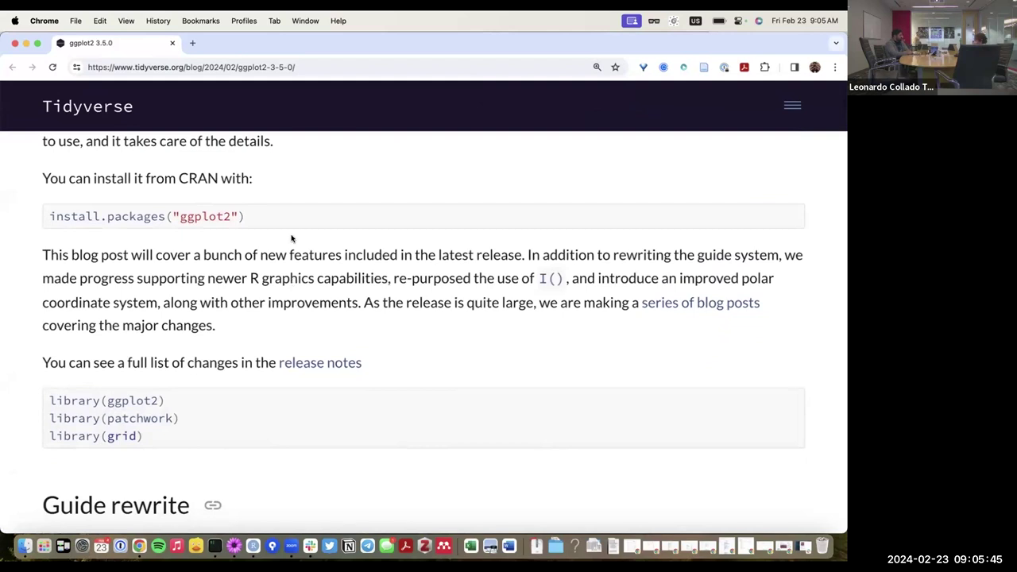
In a new tab, open ggplot2's DESCRIPTION file on GitHub from the github.com/tidyvers suggestion
{"action": "key", "text": "super+t"}
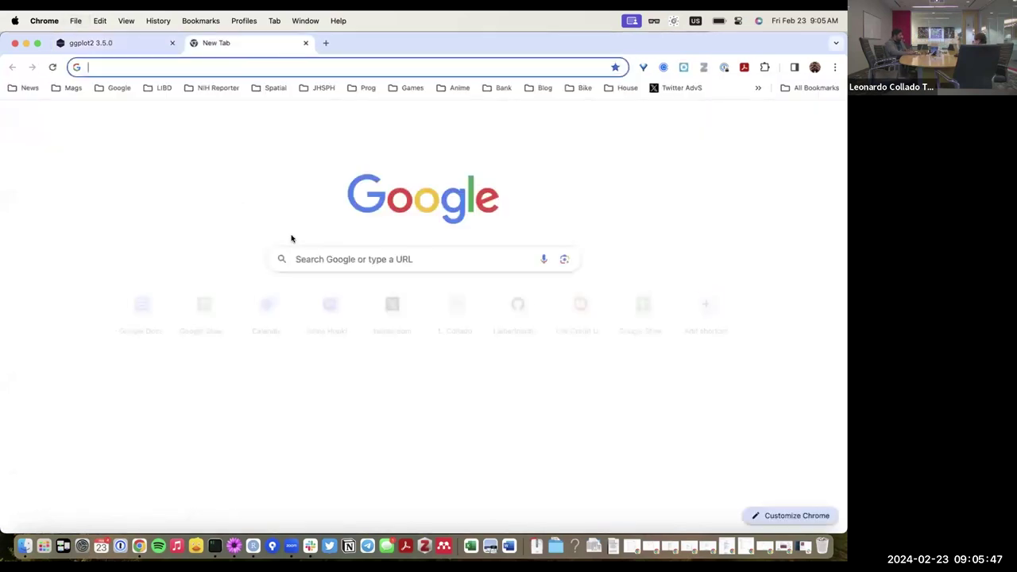
{"action": "type", "text": "github"}
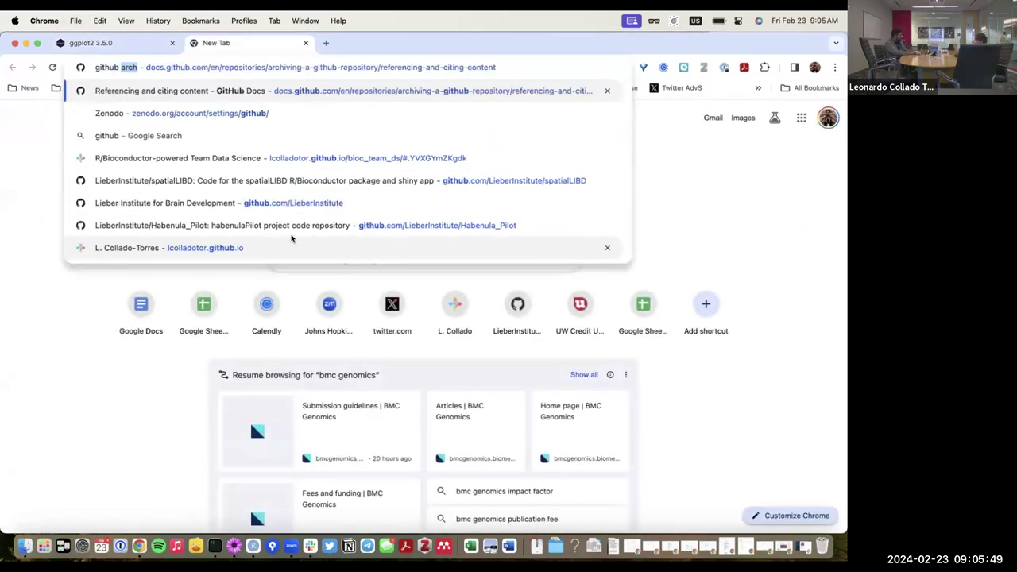
{"action": "key", "text": "BackSpace"}
{"action": "type", "text": ".com/tidyvers"}
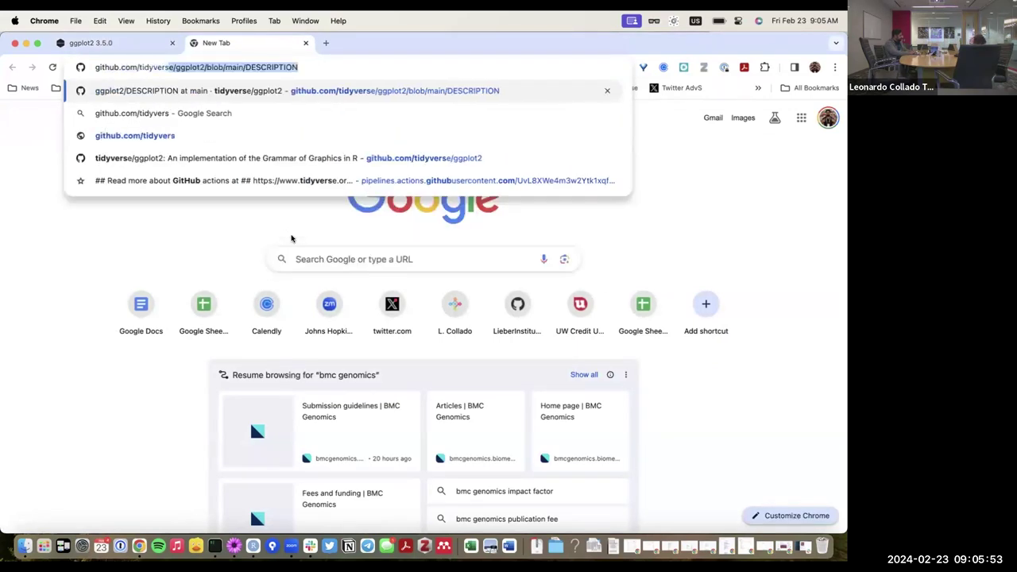
{"action": "key", "text": "Return"}
Check the DESCRIPTION Version line, which reads 3.5.0.9000
{"action": "scroll", "coordinate": [270, 317], "scroll_direction": "down", "scroll_amount": 2}
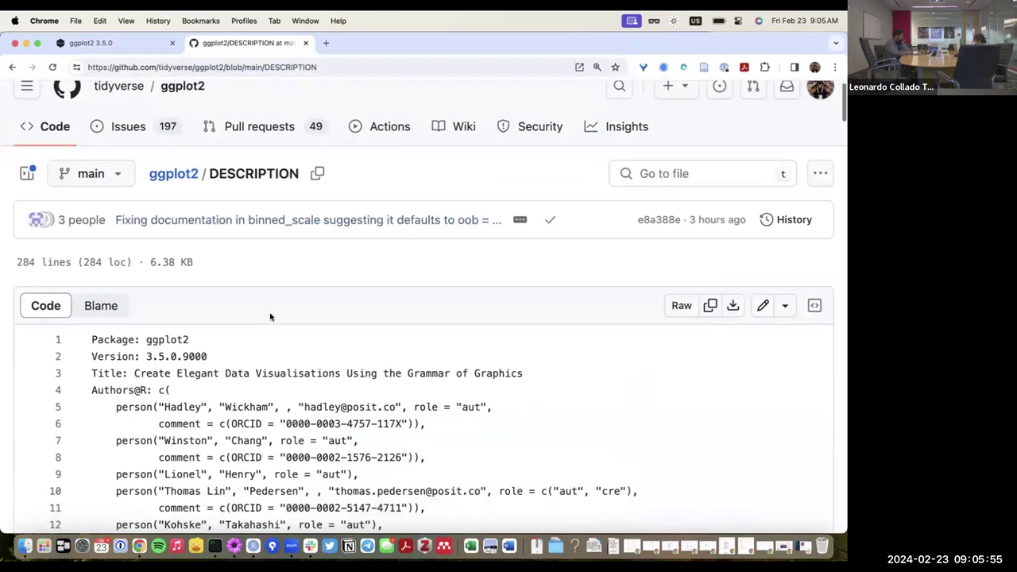
{"action": "scroll", "coordinate": [270, 317], "scroll_direction": "down", "scroll_amount": 1}
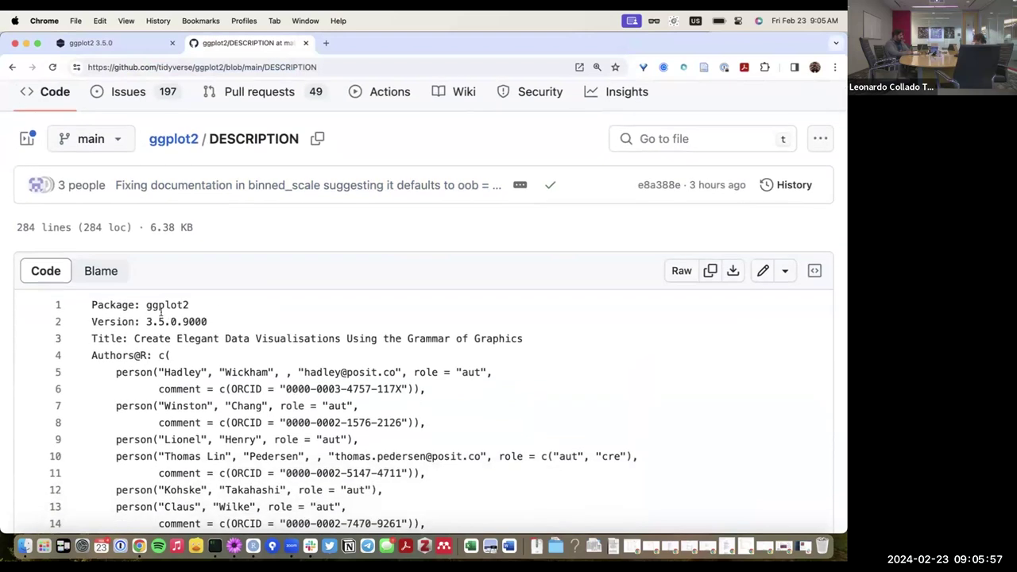
{"action": "left_click_drag", "start_coordinate": [218, 316], "coordinate": [74, 321]}
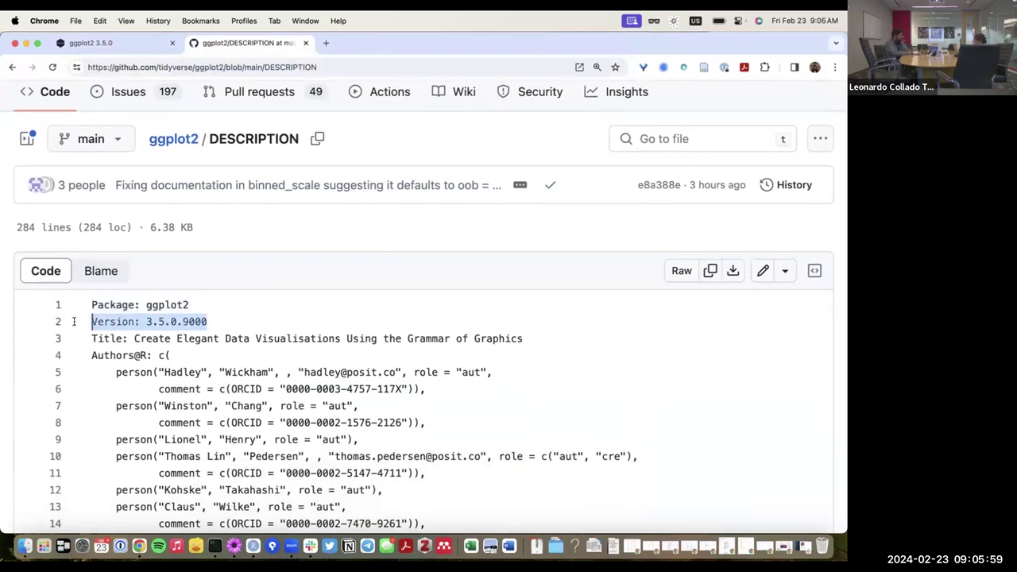
{"action": "left_click", "coordinate": [176, 319]}
{"action": "scroll", "coordinate": [272, 308], "scroll_direction": "down", "scroll_amount": 4}
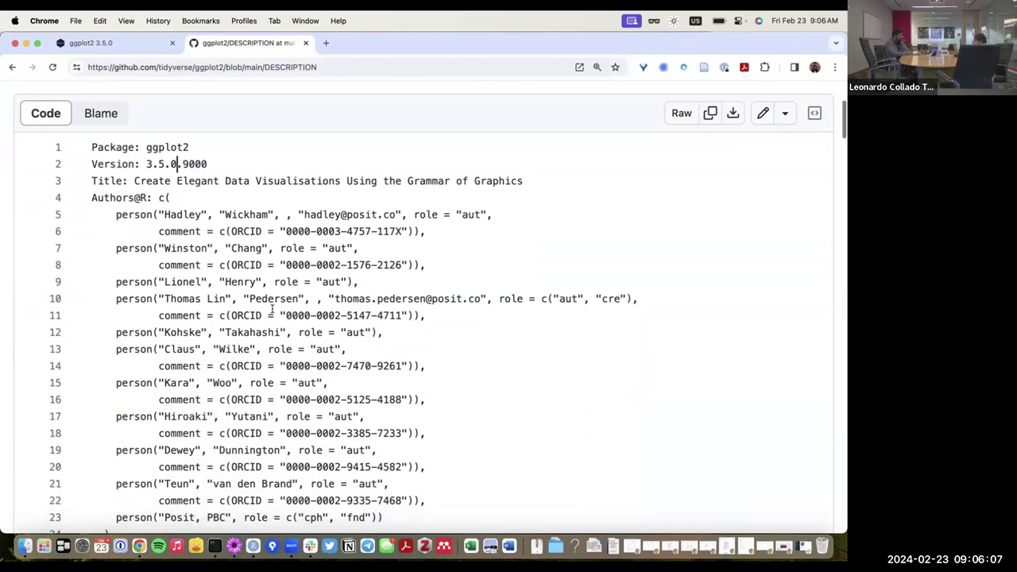
{"action": "scroll", "coordinate": [272, 309], "scroll_direction": "up", "scroll_amount": 5}
Go to the ggplot2 repository main page and scroll to the README Installation section
{"action": "left_click", "coordinate": [181, 198]}
{"action": "scroll", "coordinate": [325, 369], "scroll_direction": "down", "scroll_amount": 4}
{"action": "scroll", "coordinate": [325, 371], "scroll_direction": "down", "scroll_amount": 10}
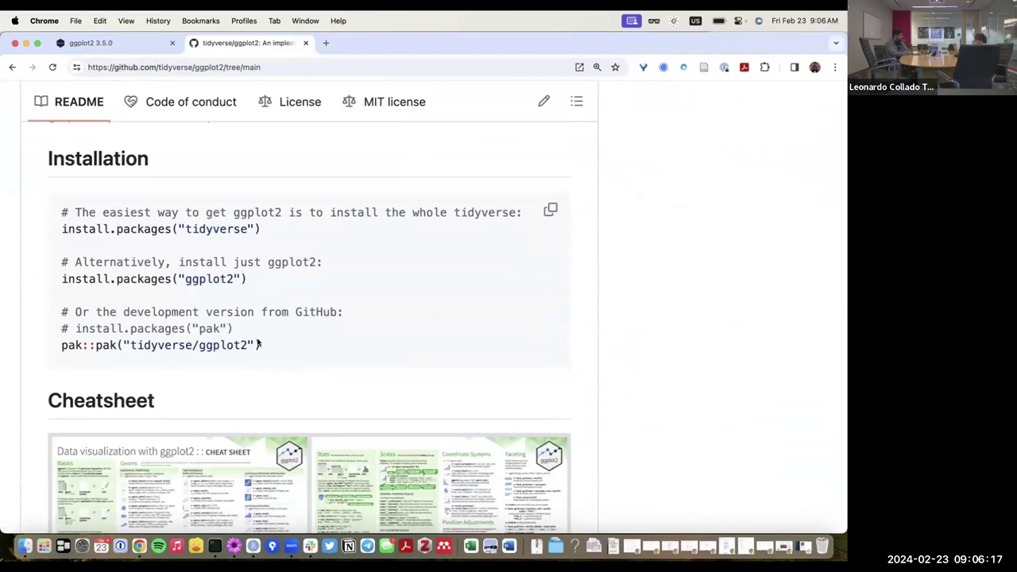
Highlight the pak::pak("tidyverse/ggplot2") line and its argument, then return to the blog post tab
{"action": "left_click_drag", "start_coordinate": [270, 353], "coordinate": [51, 343]}
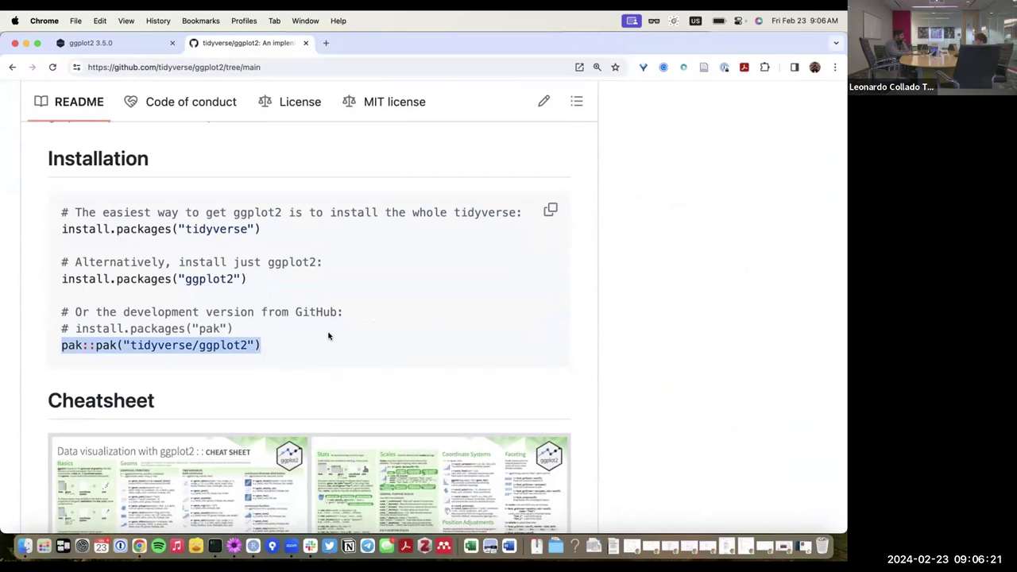
{"action": "scroll", "coordinate": [328, 336], "scroll_direction": "down", "scroll_amount": 2}
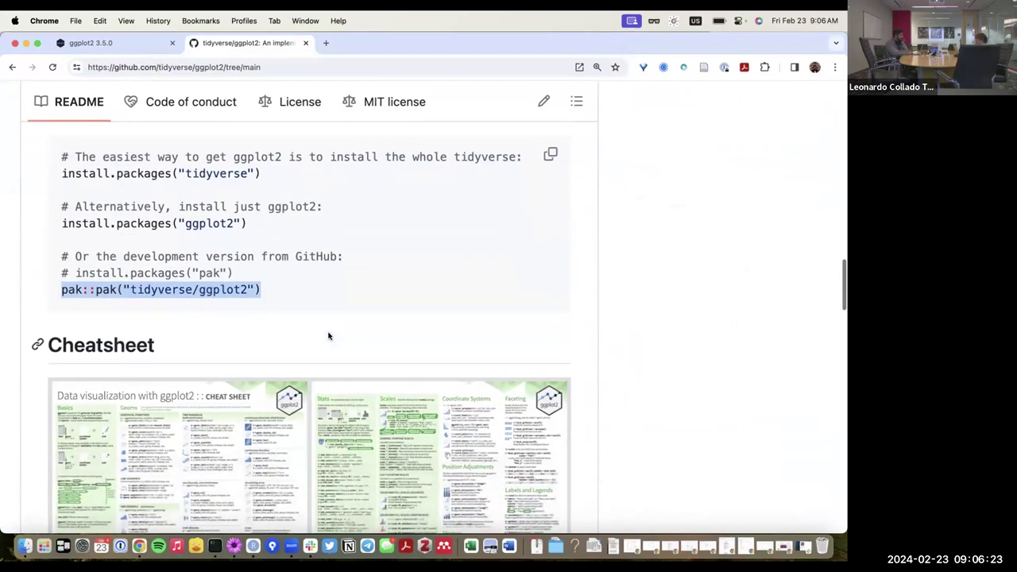
{"action": "left_click", "coordinate": [281, 289]}
{"action": "left_click_drag", "start_coordinate": [124, 288], "coordinate": [253, 290]}
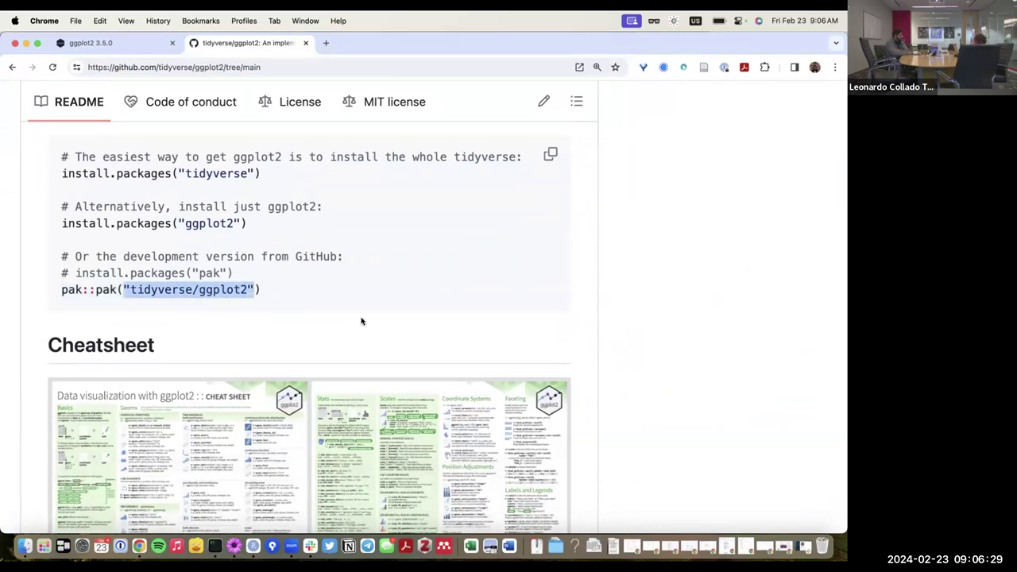
{"action": "scroll", "coordinate": [336, 295], "scroll_direction": "down", "scroll_amount": 5}
{"action": "scroll", "coordinate": [334, 295], "scroll_direction": "up", "scroll_amount": 2}
{"action": "scroll", "coordinate": [334, 295], "scroll_direction": "up", "scroll_amount": 1}
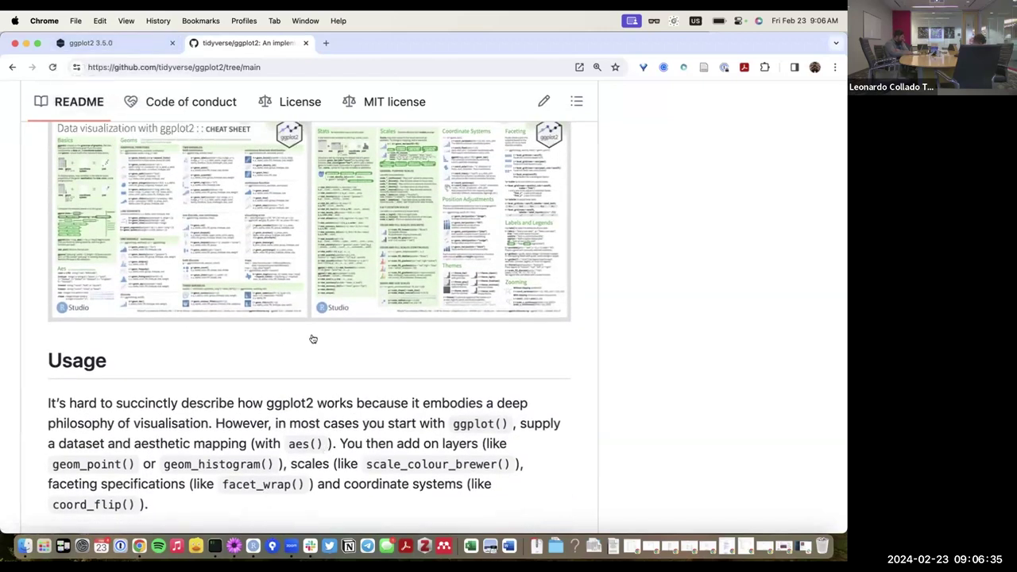
{"action": "left_click", "coordinate": [120, 42]}
Copy the blog's ggplot2, patchwork and grid library() lines into the RStudio script and run them
{"action": "scroll", "coordinate": [267, 292], "scroll_direction": "down", "scroll_amount": 3}
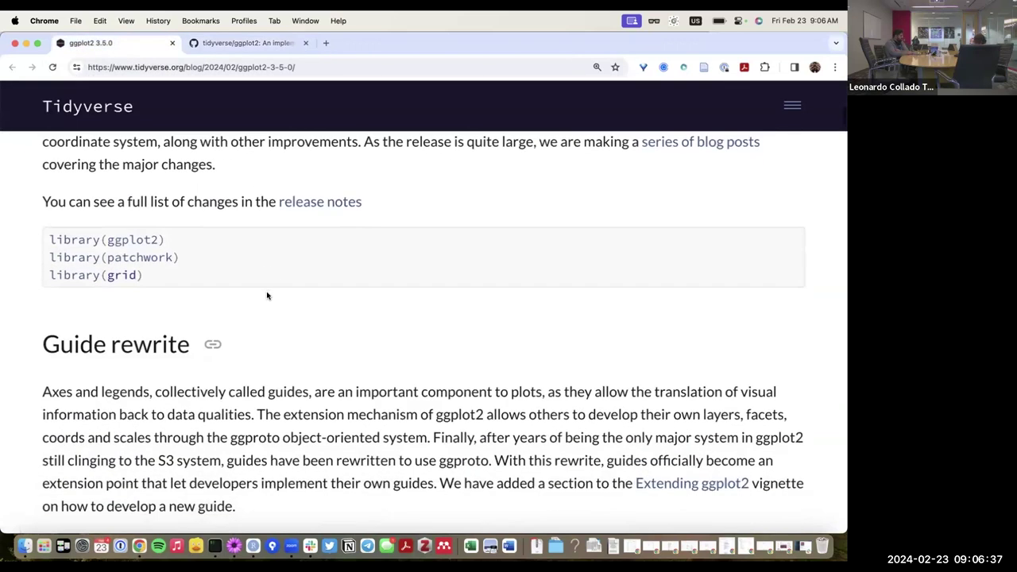
{"action": "scroll", "coordinate": [267, 295], "scroll_direction": "down", "scroll_amount": 1}
{"action": "left_click_drag", "start_coordinate": [156, 253], "coordinate": [43, 228]}
{"action": "key", "text": "super+c"}
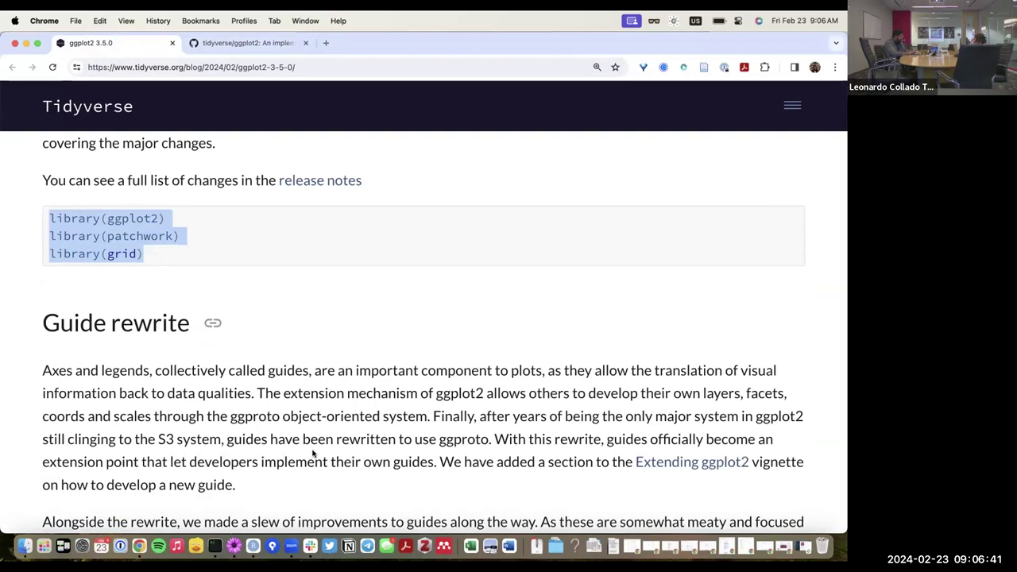
{"action": "left_click", "coordinate": [253, 545]}
{"action": "key", "text": "super+v"}
{"action": "key", "text": "Return"}
{"action": "key", "text": "super+a"}
{"action": "key", "text": "super+Return"}
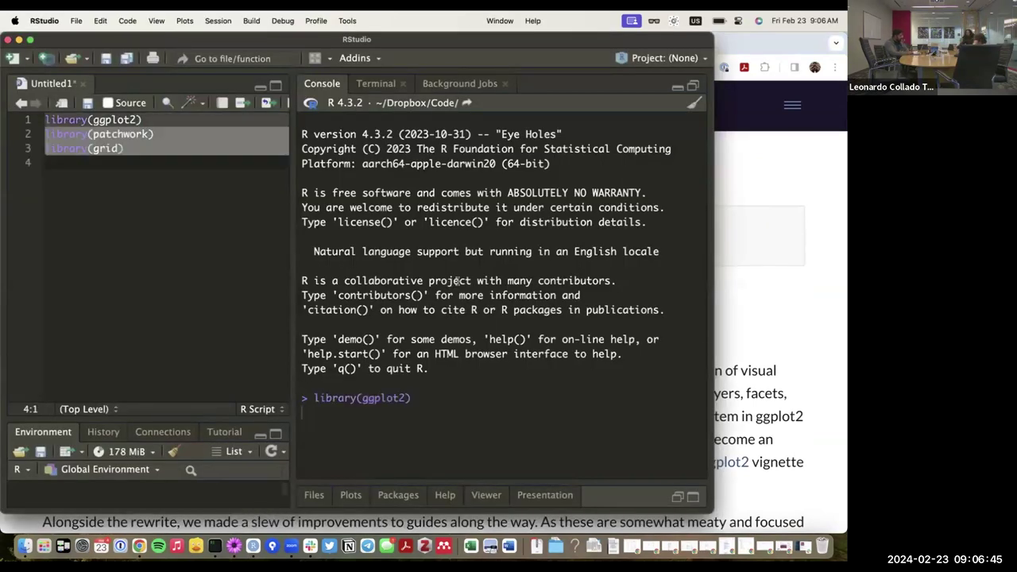
Run packageVersion("ggplot2") in the console, confirming 3.5.0.9000, and bring the blog back
{"action": "left_click", "coordinate": [401, 422]}
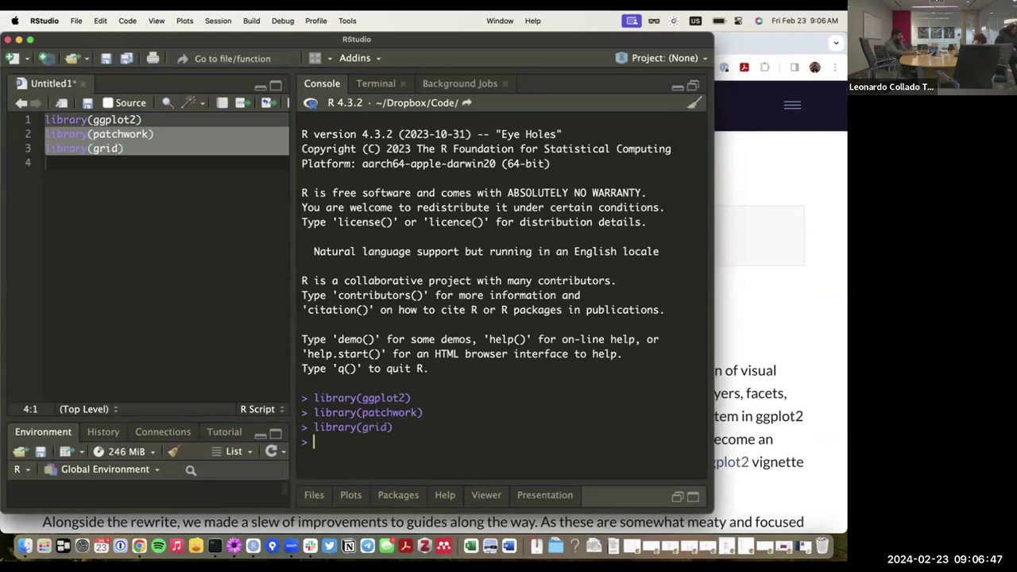
{"action": "key", "text": "Return"}
{"action": "key", "text": "Return"}
{"action": "type", "text": "packageVersion(\"ggplot2\")"}
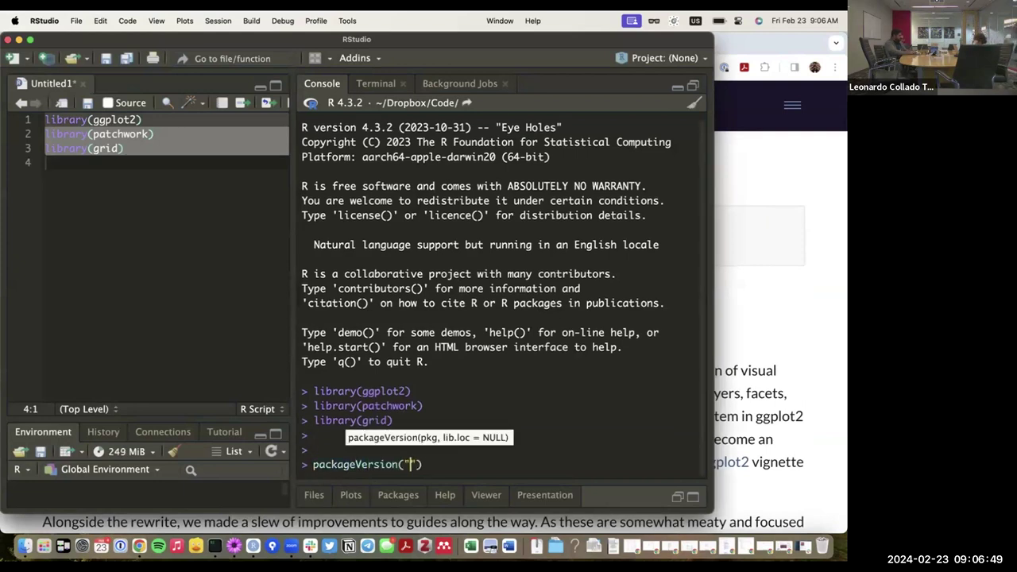
{"action": "key", "text": "Return"}
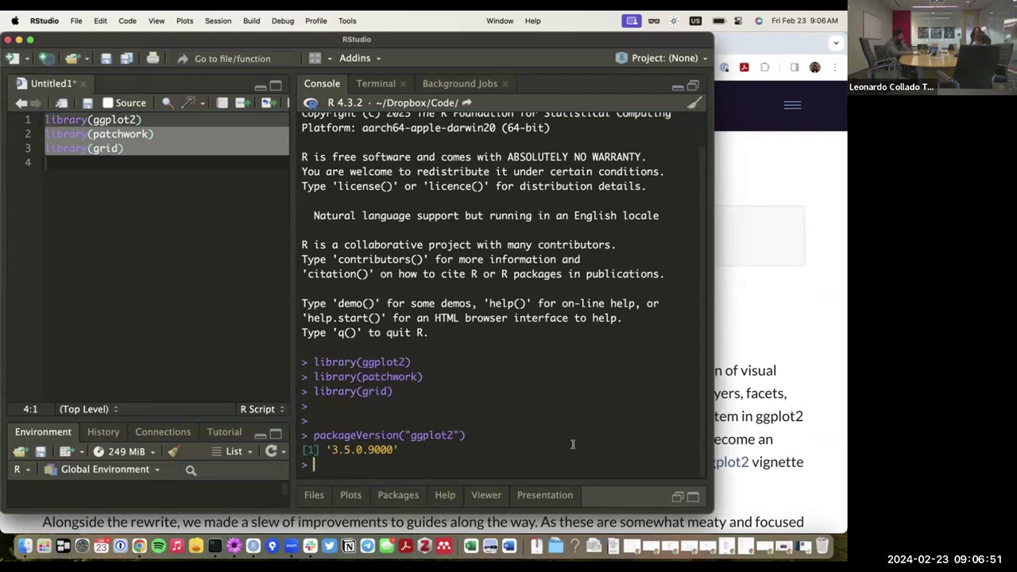
{"action": "left_click", "coordinate": [762, 501]}
Narrow the Chrome window and scroll the post to its Guide rewrite section
{"action": "scroll", "coordinate": [631, 464], "scroll_direction": "down", "scroll_amount": 4}
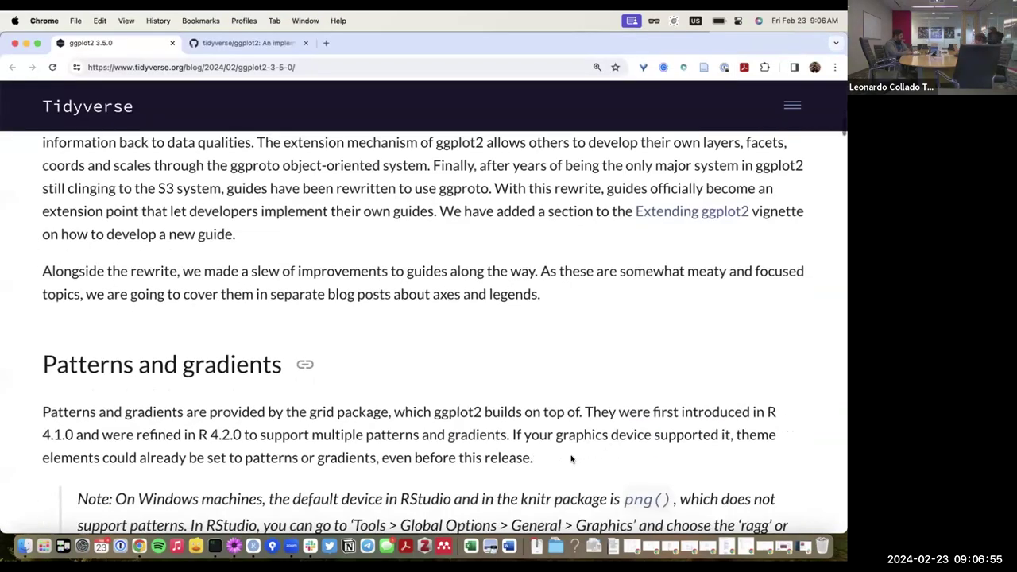
{"action": "scroll", "coordinate": [571, 458], "scroll_direction": "up", "scroll_amount": 2}
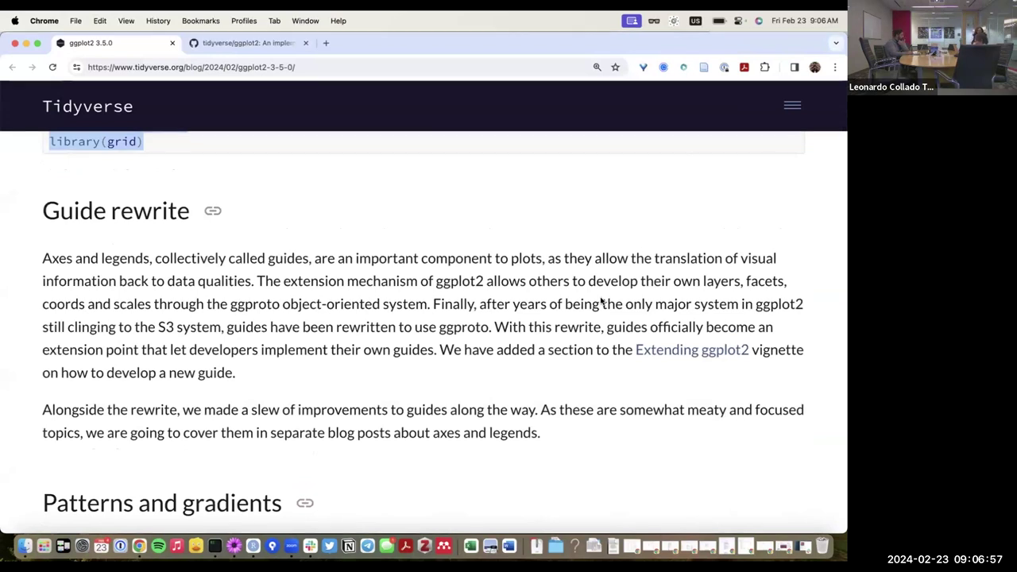
{"action": "scroll", "coordinate": [601, 300], "scroll_direction": "down", "scroll_amount": 1}
{"action": "scroll", "coordinate": [602, 300], "scroll_direction": "down", "scroll_amount": 1}
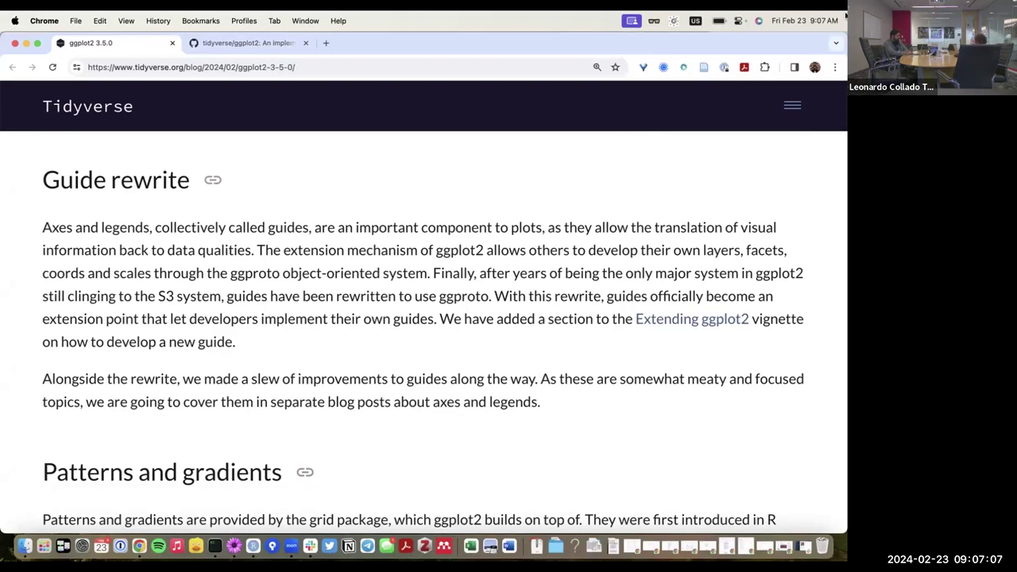
{"action": "left_click_drag", "start_coordinate": [844, 35], "coordinate": [714, 29]}
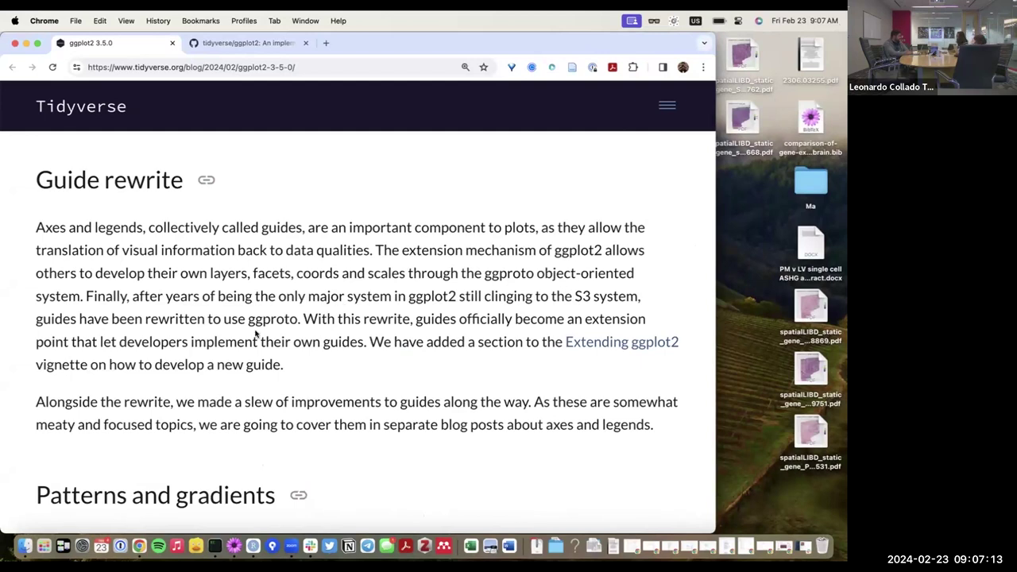
{"action": "scroll", "coordinate": [256, 333], "scroll_direction": "down", "scroll_amount": 2}
{"action": "scroll", "coordinate": [256, 334], "scroll_direction": "up", "scroll_amount": 1}
{"action": "scroll", "coordinate": [257, 334], "scroll_direction": "up", "scroll_amount": 2}
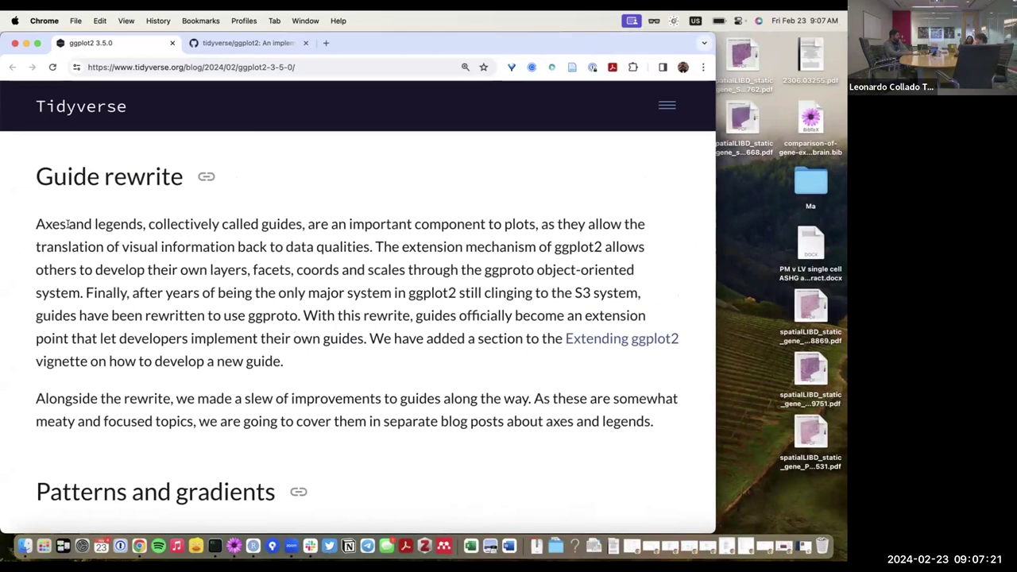
Highlight 'Axes and legends', 'S3 system' and 'ggproto', then open Extending ggplot2 in a new tab
{"action": "left_click_drag", "start_coordinate": [37, 224], "coordinate": [140, 225]}
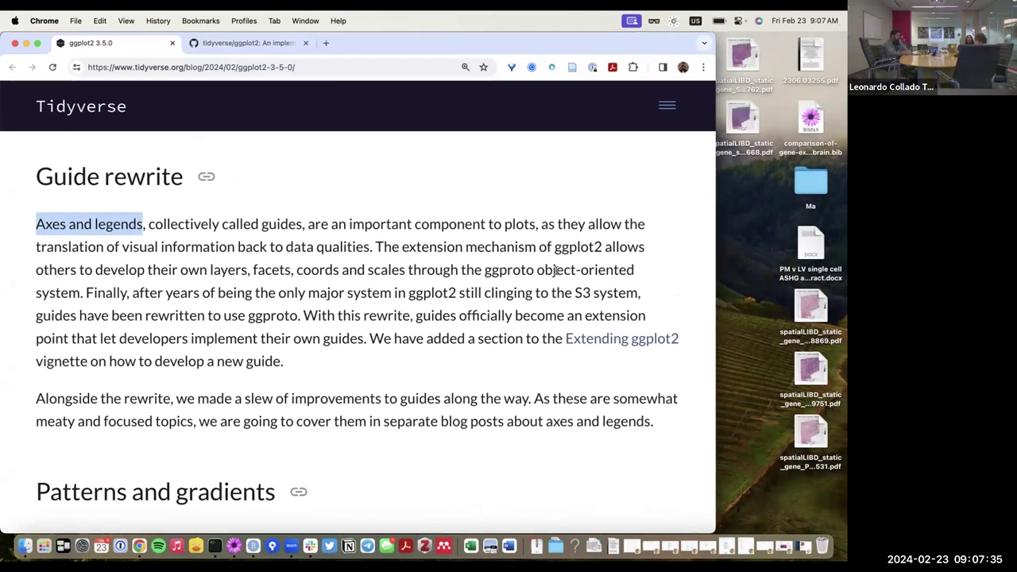
{"action": "left_click", "coordinate": [572, 292]}
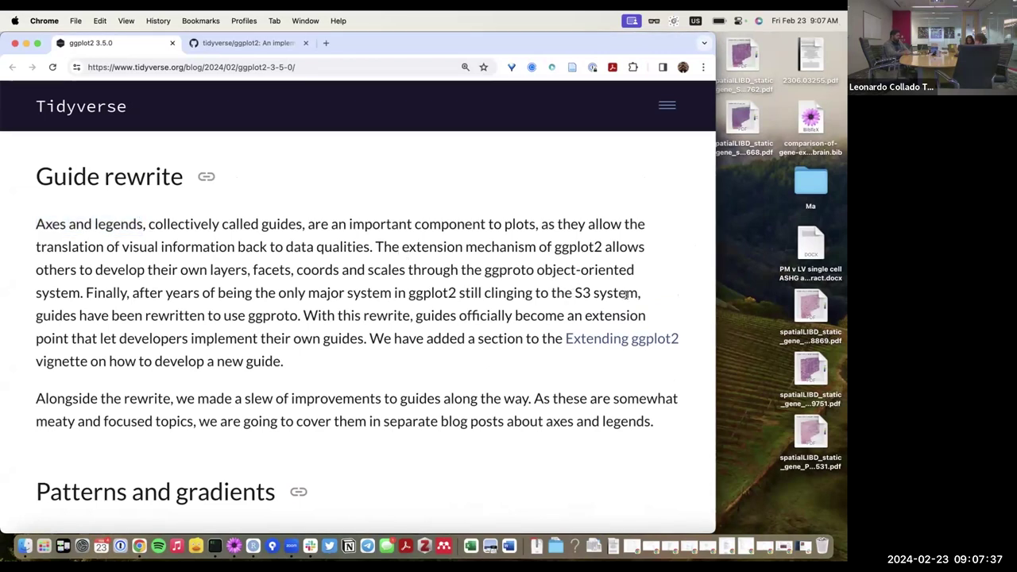
{"action": "left_click_drag", "start_coordinate": [640, 293], "coordinate": [574, 293]}
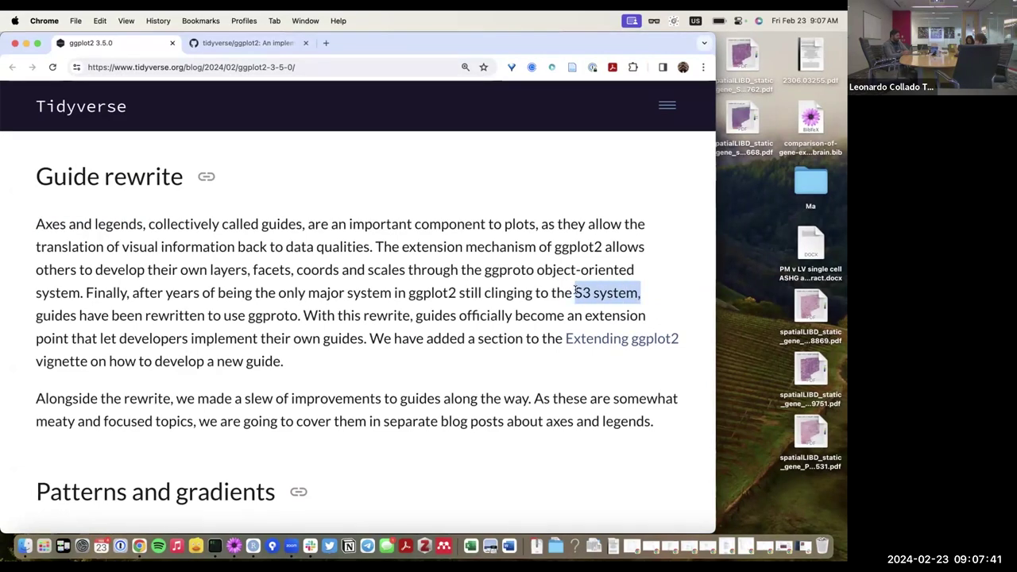
{"action": "left_click_drag", "start_coordinate": [247, 316], "coordinate": [295, 320]}
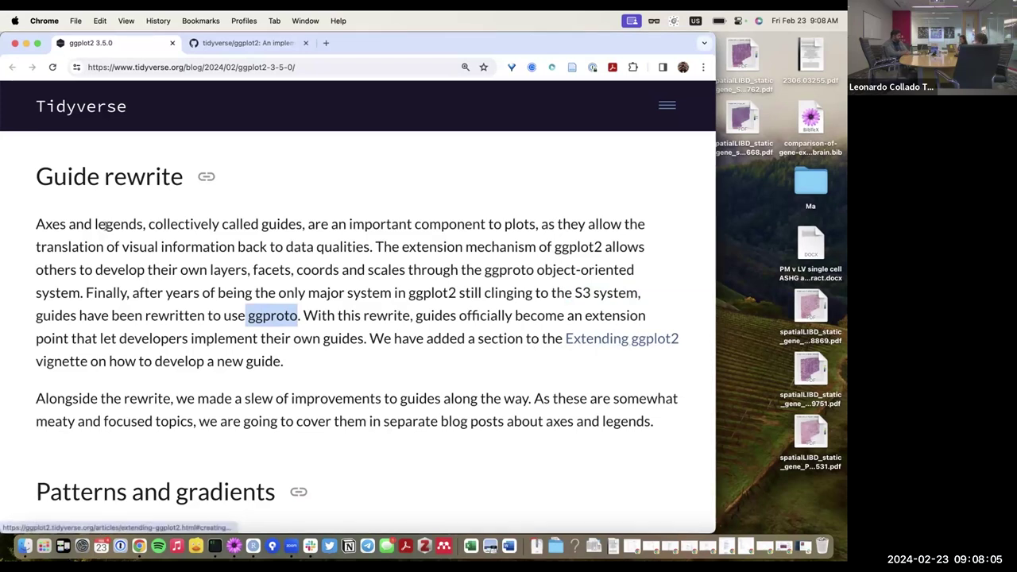
{"action": "left_click", "coordinate": [31, 226]}
{"action": "left_click_drag", "start_coordinate": [30, 226], "coordinate": [137, 224]}
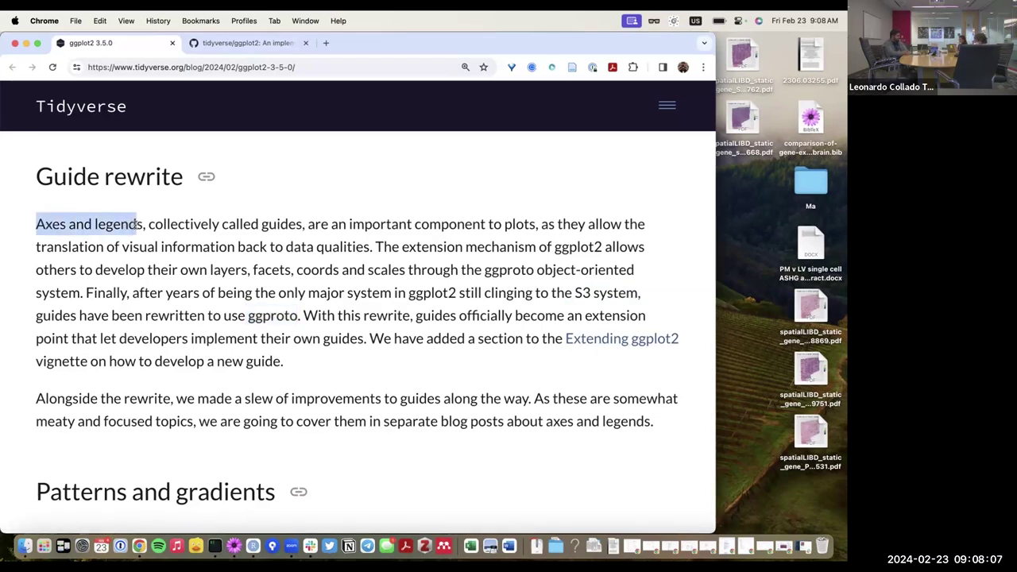
{"action": "right_click", "coordinate": [601, 340]}
{"action": "left_click", "coordinate": [652, 250]}
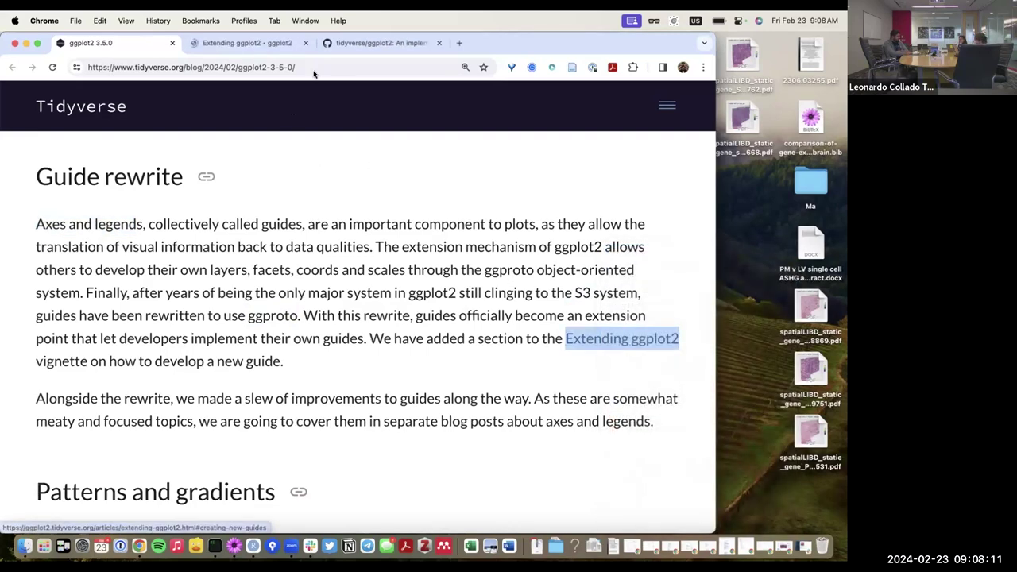
In the Extending ggplot2 vignette, scroll to Creating new guides and the GuideKey/guide_key() constructor code
{"action": "left_click", "coordinate": [224, 44]}
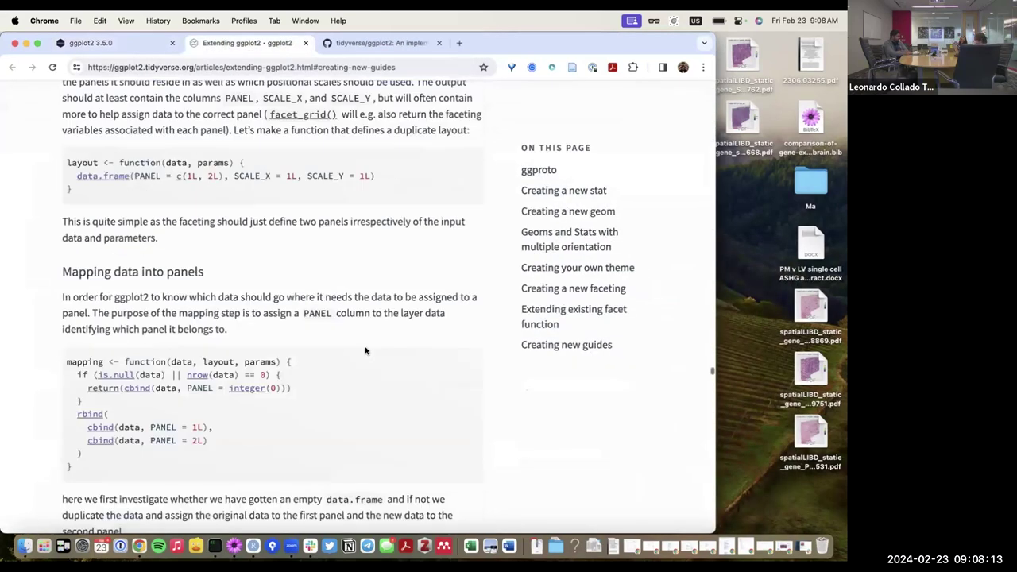
{"action": "scroll", "coordinate": [437, 458], "scroll_direction": "down", "scroll_amount": 2}
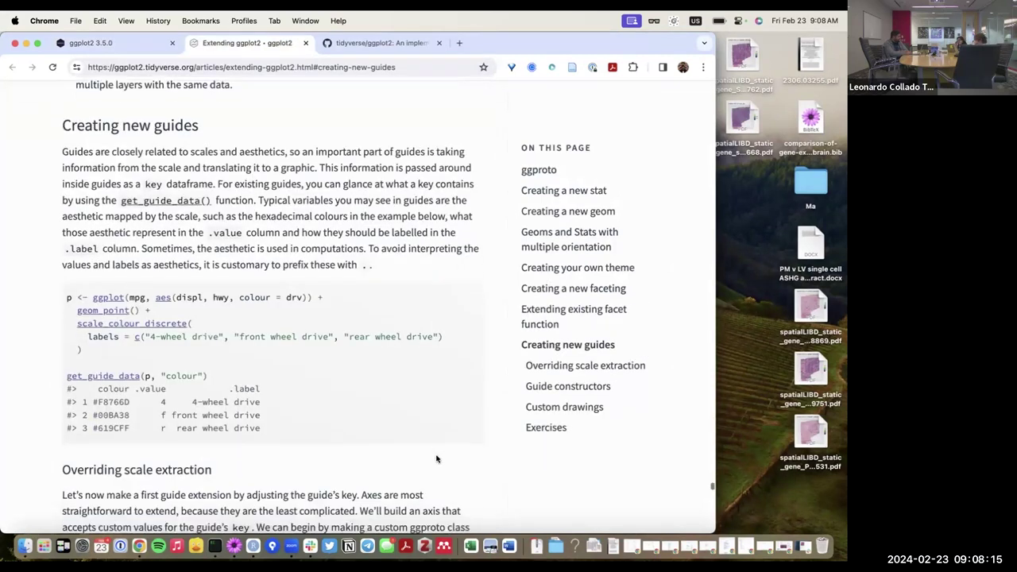
{"action": "scroll", "coordinate": [437, 459], "scroll_direction": "up", "scroll_amount": 1}
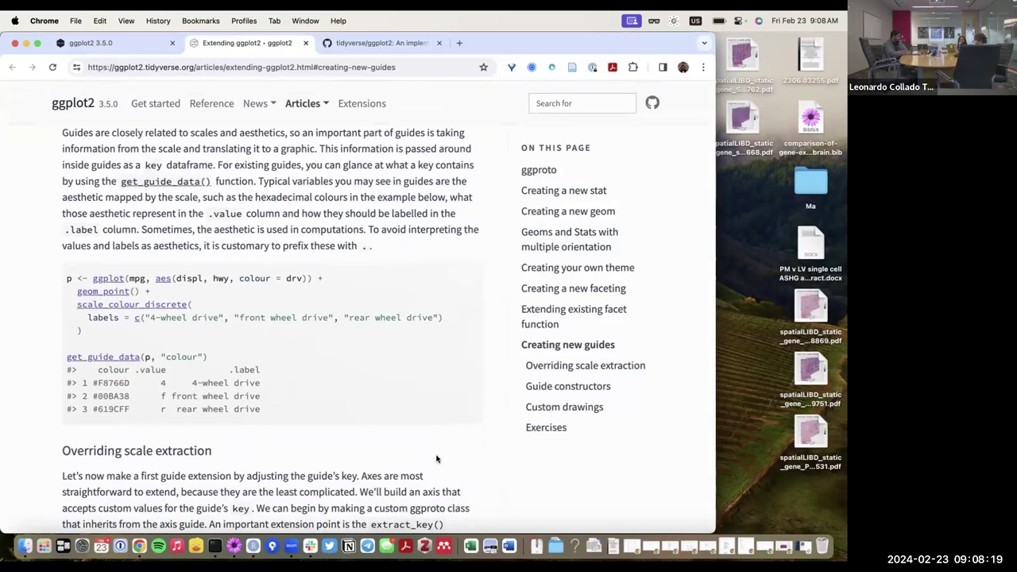
{"action": "scroll", "coordinate": [436, 459], "scroll_direction": "down", "scroll_amount": 8}
{"action": "scroll", "coordinate": [436, 459], "scroll_direction": "down", "scroll_amount": 5}
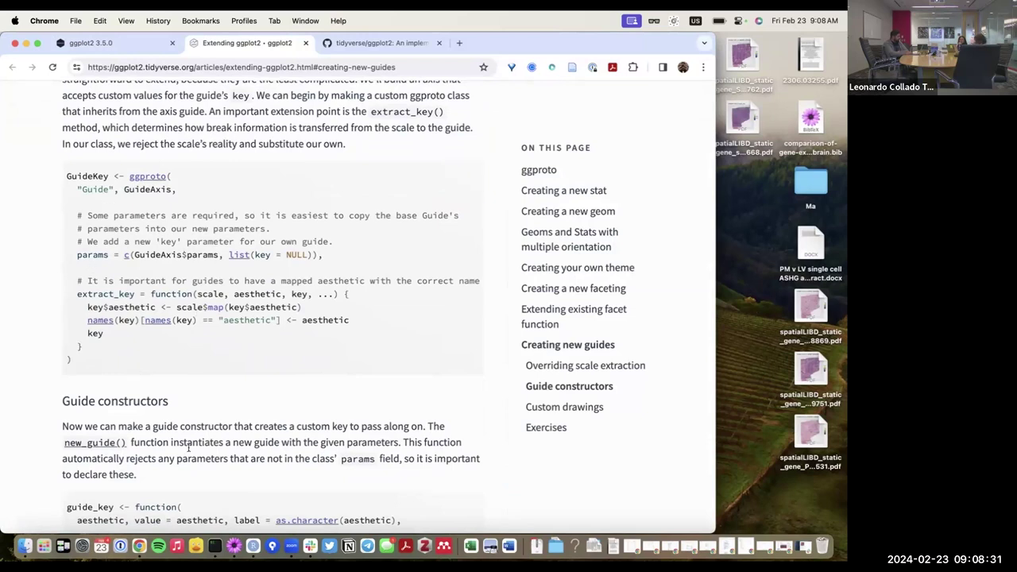
{"action": "scroll", "coordinate": [189, 447], "scroll_direction": "down", "scroll_amount": 8}
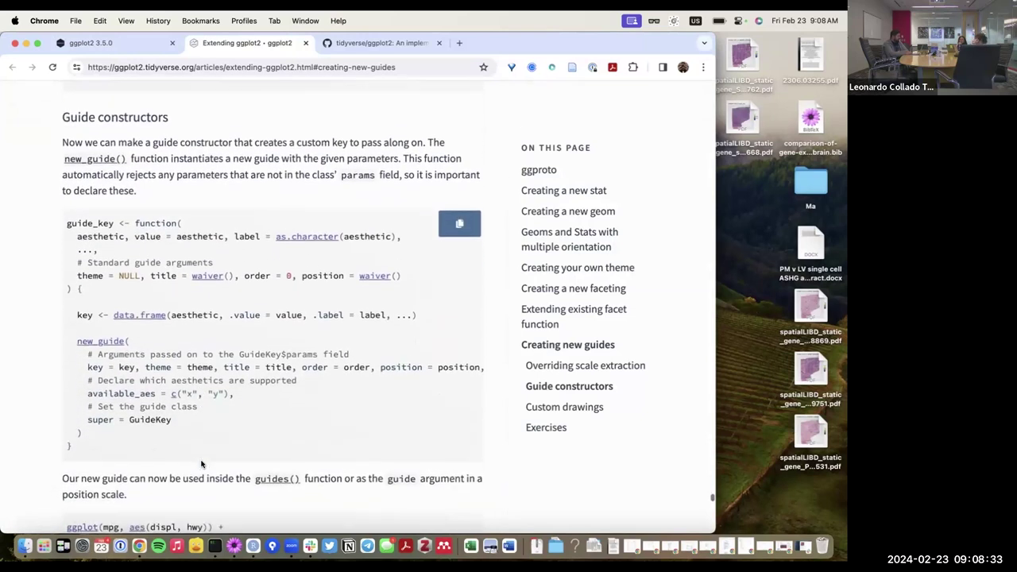
{"action": "scroll", "coordinate": [201, 459], "scroll_direction": "down", "scroll_amount": 5}
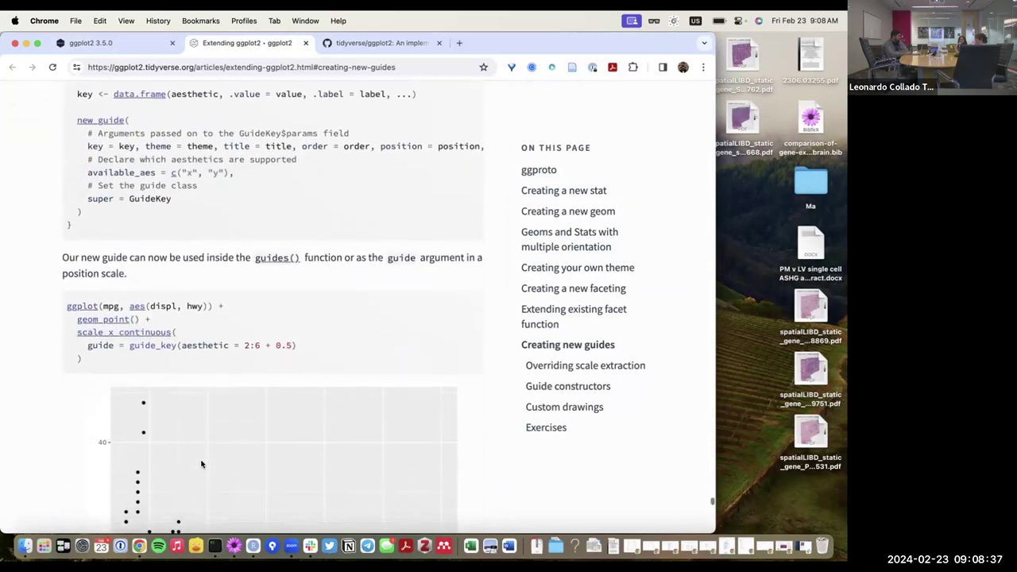
{"action": "scroll", "coordinate": [201, 464], "scroll_direction": "down", "scroll_amount": 1}
{"action": "scroll", "coordinate": [213, 211], "scroll_direction": "up", "scroll_amount": 5}
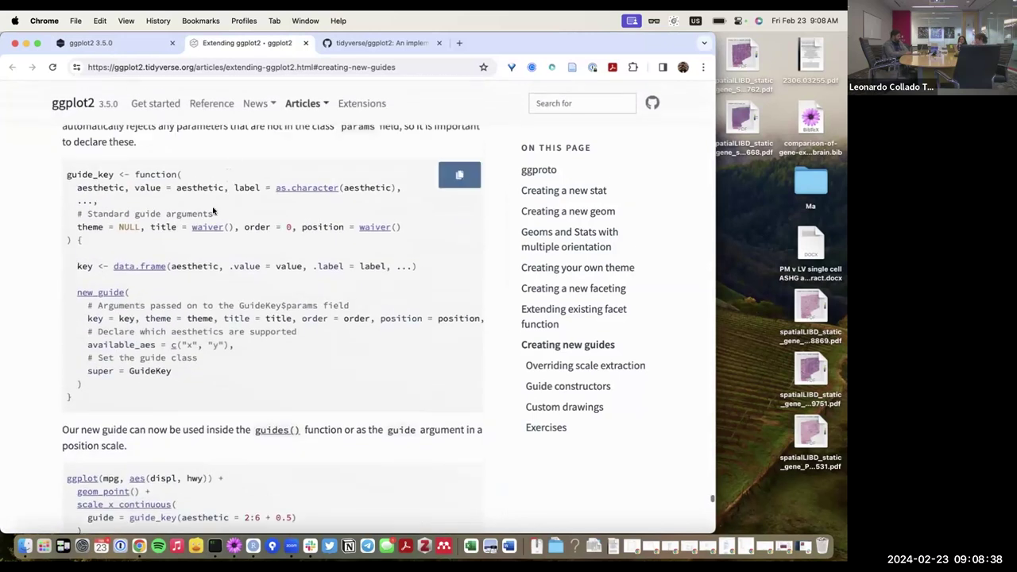
Back on the ggplot2 3.5.0 post, scroll down to Patterns and gradients and the Windows device note
{"action": "left_click", "coordinate": [123, 49]}
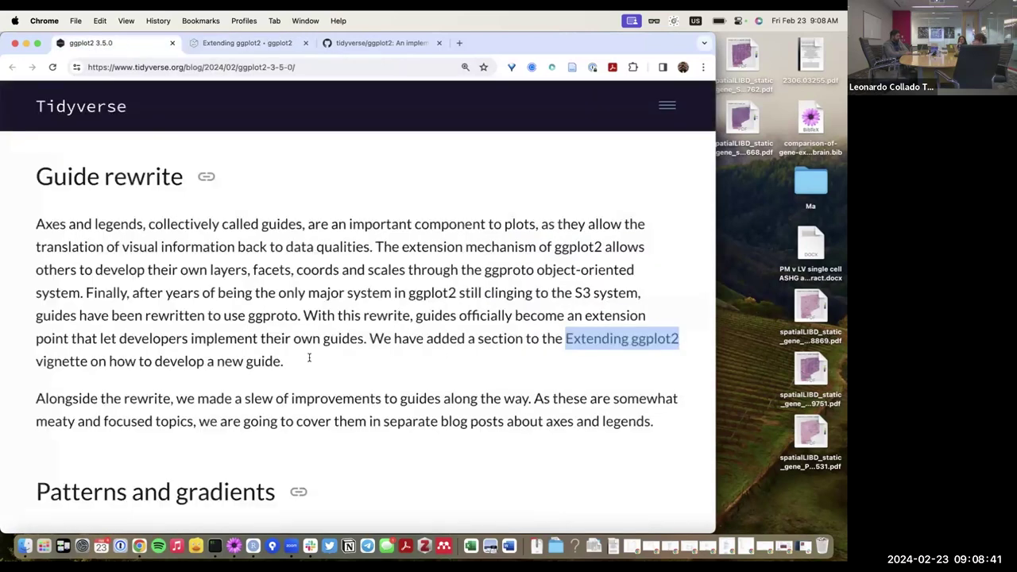
{"action": "scroll", "coordinate": [327, 397], "scroll_direction": "down", "scroll_amount": 2}
{"action": "scroll", "coordinate": [328, 398], "scroll_direction": "down", "scroll_amount": 2}
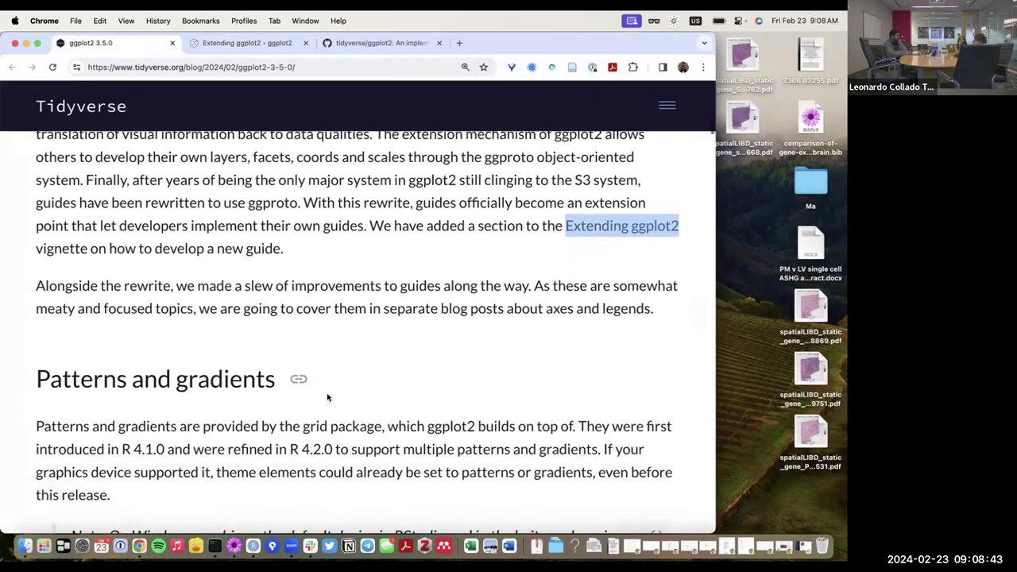
{"action": "scroll", "coordinate": [327, 397], "scroll_direction": "down", "scroll_amount": 6}
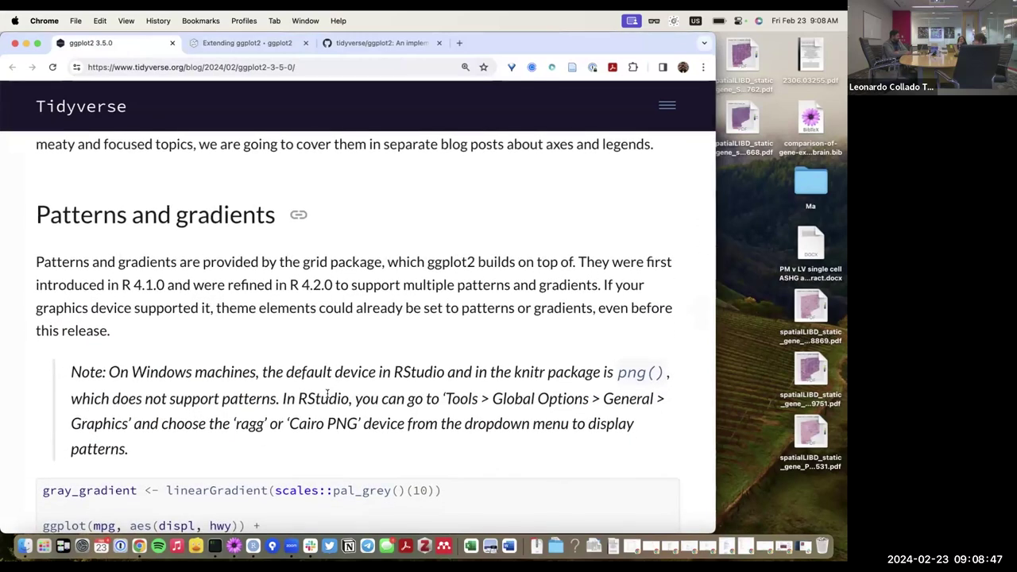
{"action": "scroll", "coordinate": [327, 398], "scroll_direction": "up", "scroll_amount": 10}
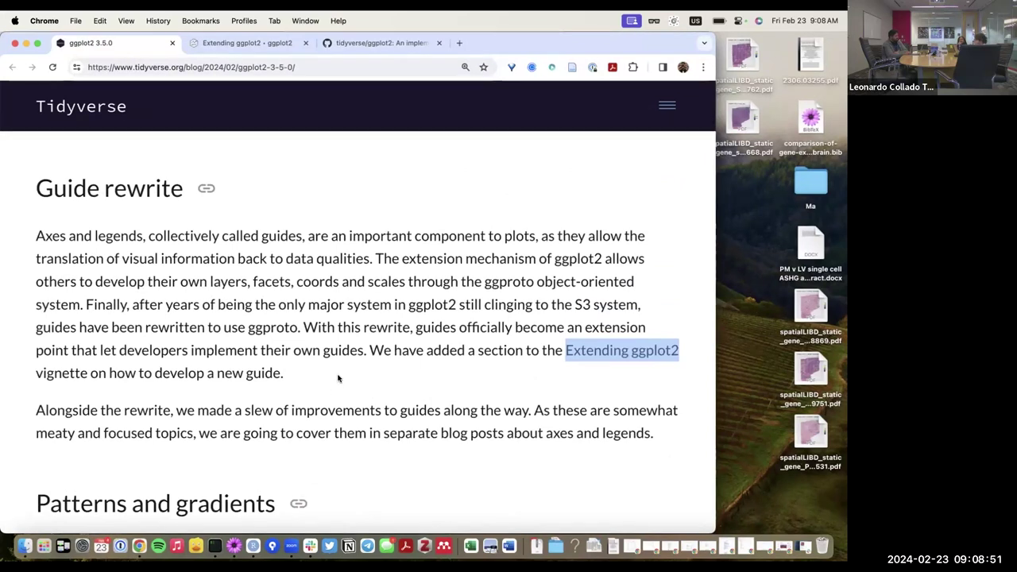
{"action": "left_click", "coordinate": [338, 380]}
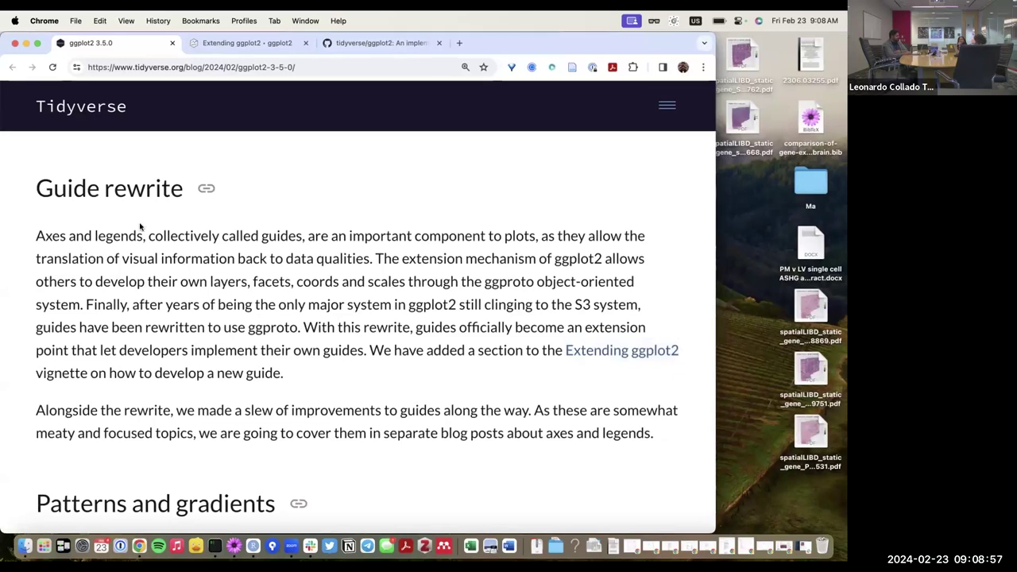
{"action": "scroll", "coordinate": [214, 363], "scroll_direction": "down", "scroll_amount": 1}
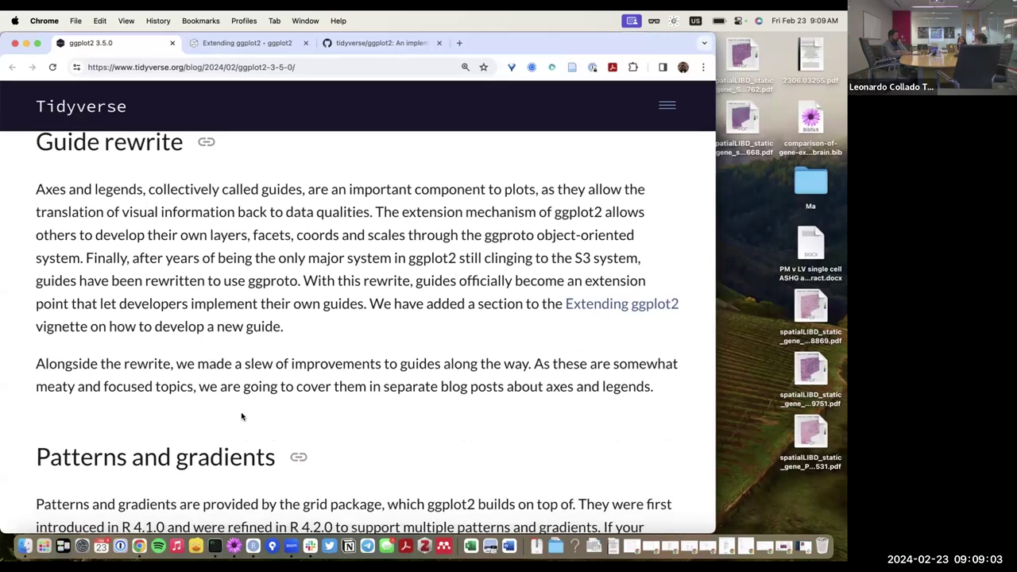
{"action": "scroll", "coordinate": [243, 417], "scroll_direction": "down", "scroll_amount": 1}
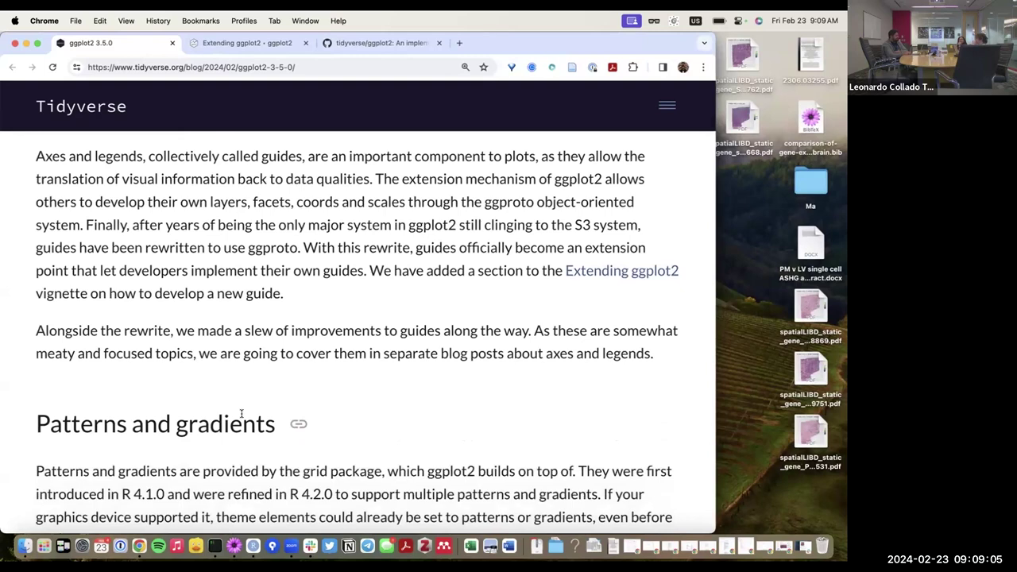
{"action": "scroll", "coordinate": [242, 413], "scroll_direction": "down", "scroll_amount": 5}
{"action": "scroll", "coordinate": [241, 413], "scroll_direction": "down", "scroll_amount": 3}
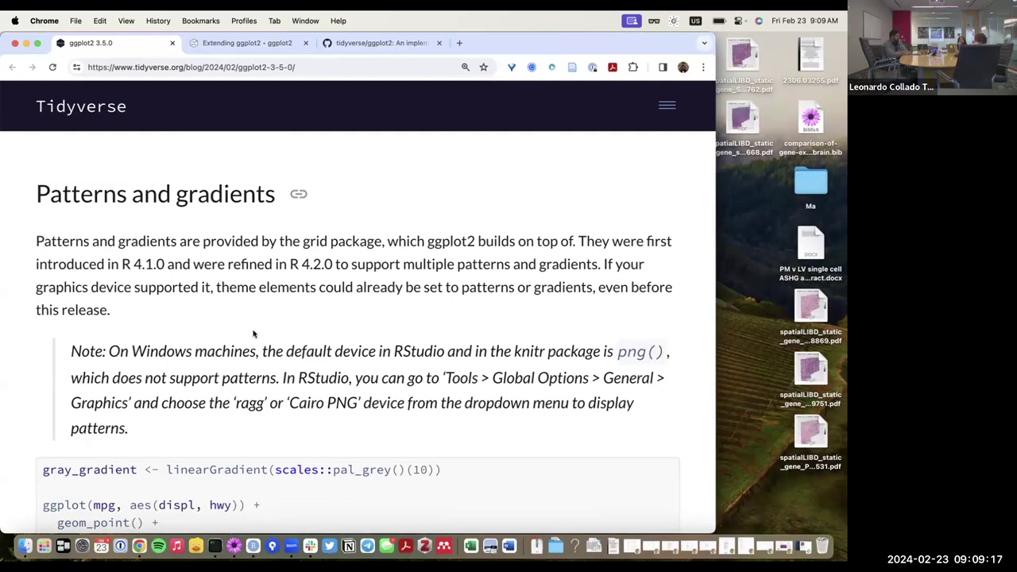
Highlight 'R 4.1.0 and were refined in R 4.2.0' and 'multiple patterns and gradients' while reading
{"action": "scroll", "coordinate": [254, 334], "scroll_direction": "down", "scroll_amount": 2}
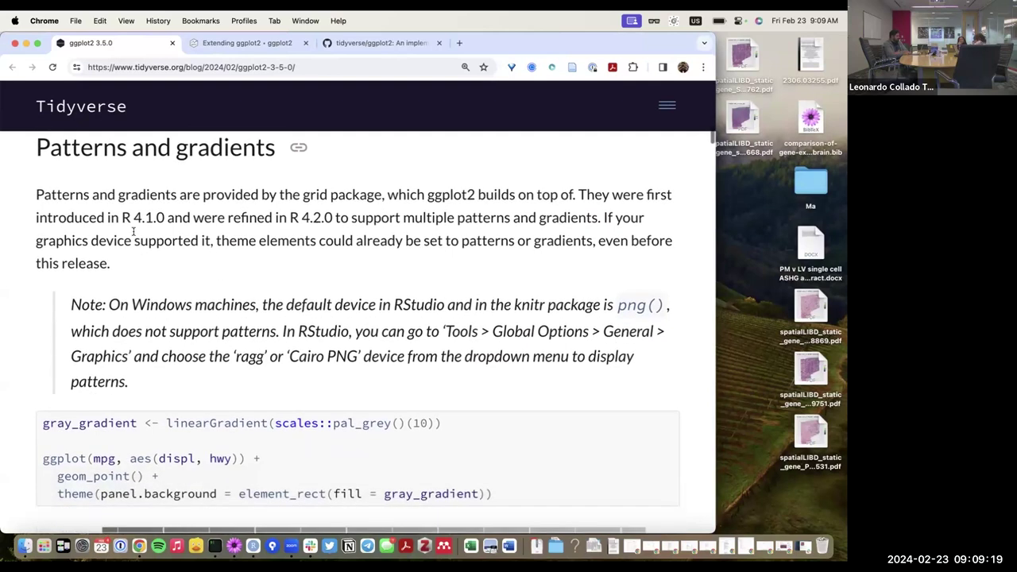
{"action": "left_click_drag", "start_coordinate": [120, 217], "coordinate": [325, 217]}
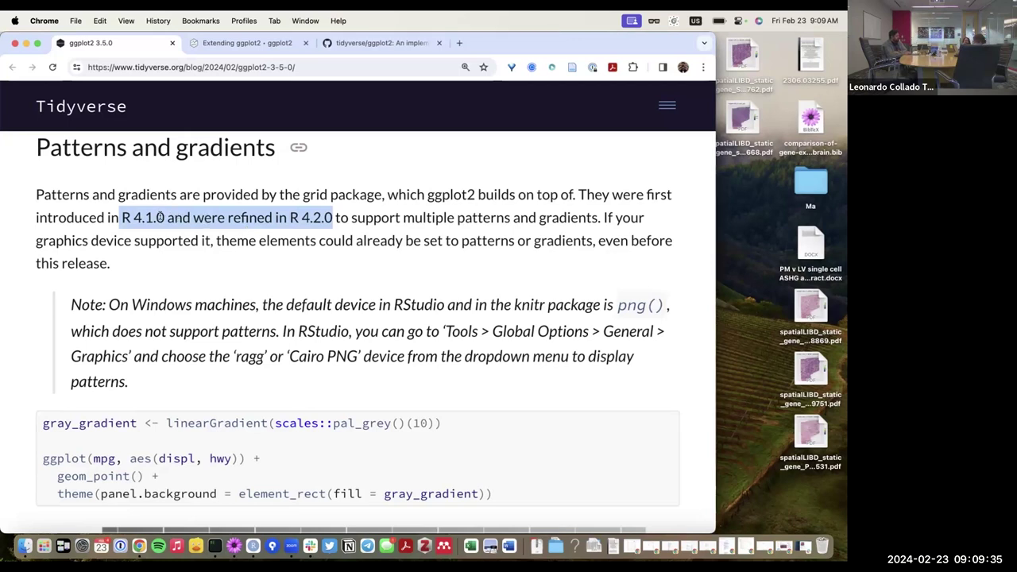
{"action": "left_click", "coordinate": [167, 220]}
{"action": "left_click_drag", "start_coordinate": [131, 220], "coordinate": [165, 220]}
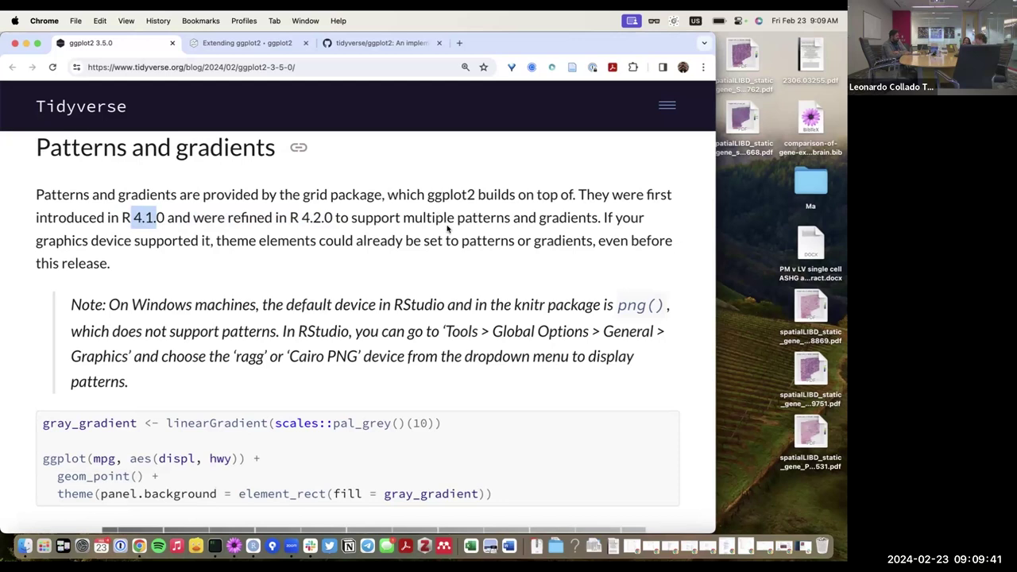
{"action": "left_click_drag", "start_coordinate": [414, 219], "coordinate": [596, 221]}
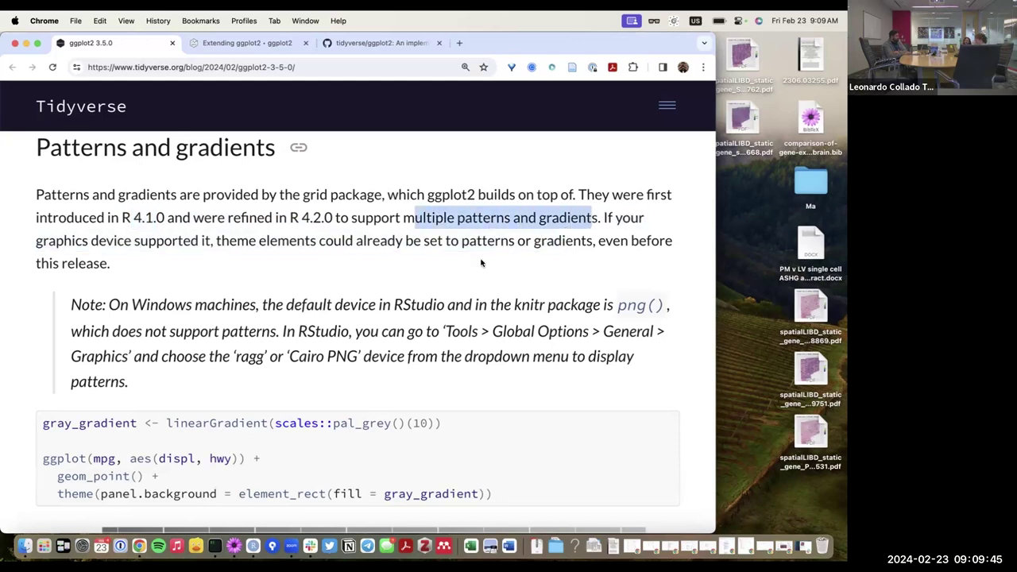
{"action": "scroll", "coordinate": [436, 278], "scroll_direction": "down", "scroll_amount": 1}
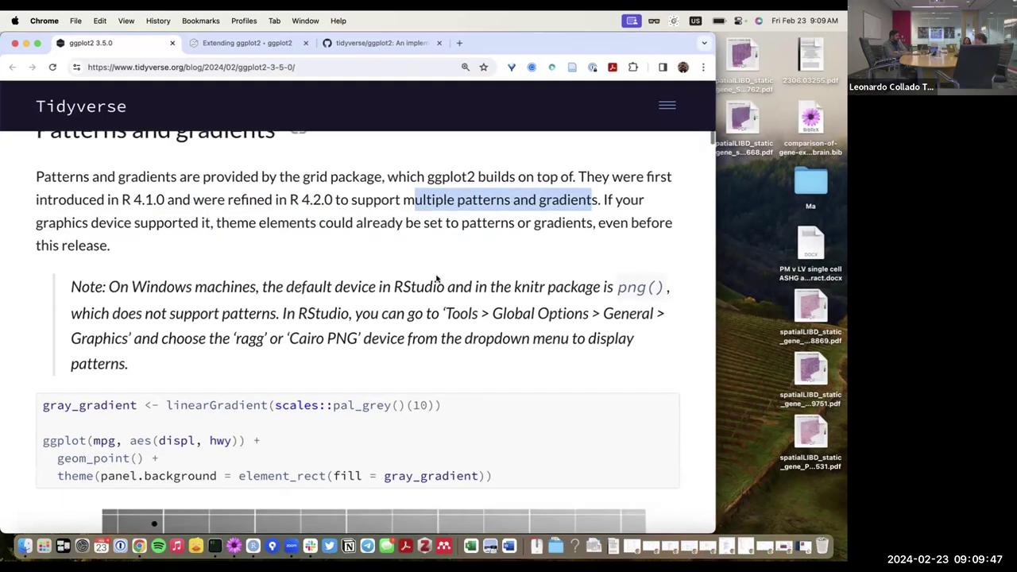
{"action": "scroll", "coordinate": [436, 275], "scroll_direction": "up", "scroll_amount": 3}
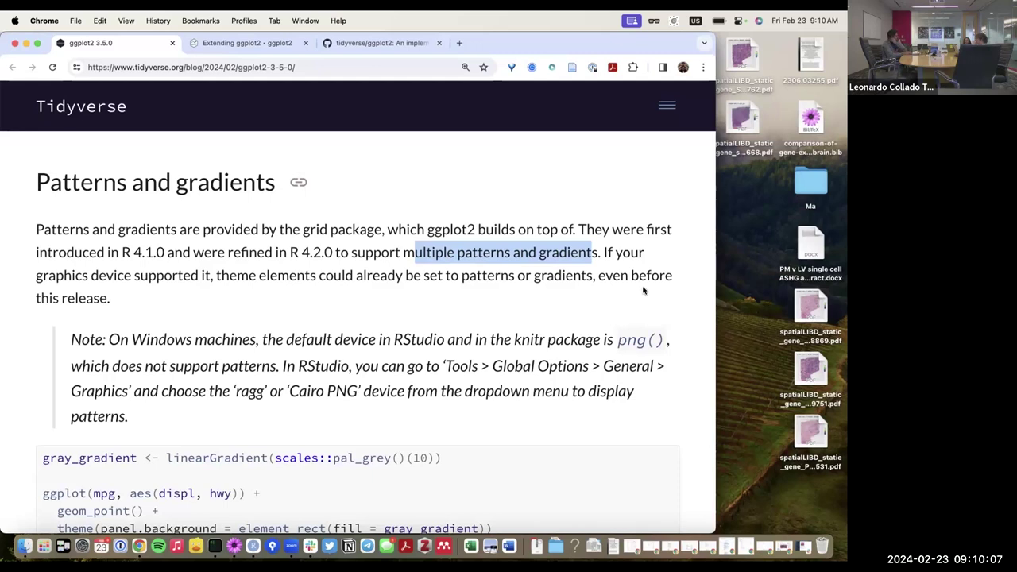
{"action": "scroll", "coordinate": [518, 330], "scroll_direction": "down", "scroll_amount": 2}
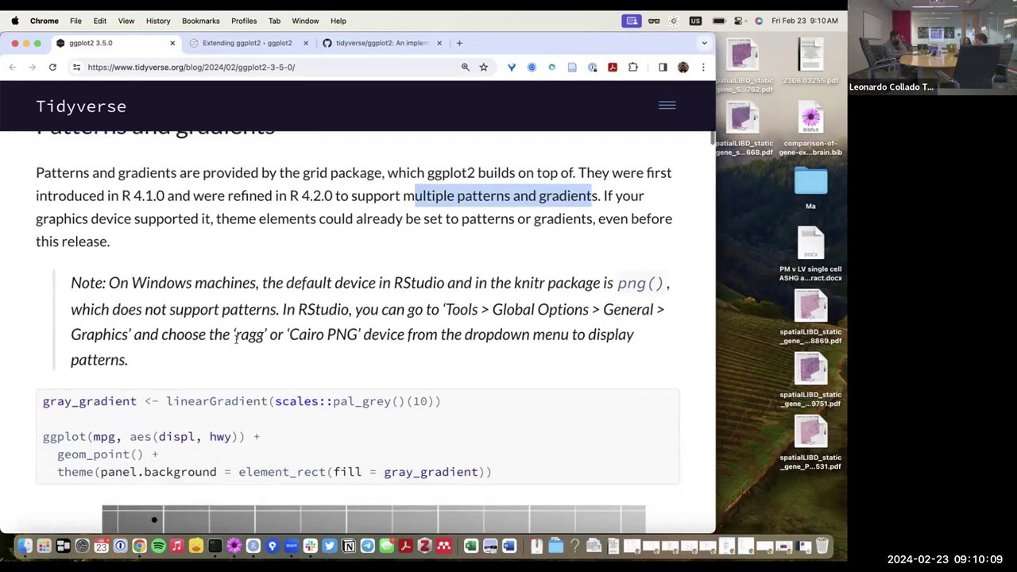
{"action": "left_click_drag", "start_coordinate": [286, 335], "coordinate": [363, 339]}
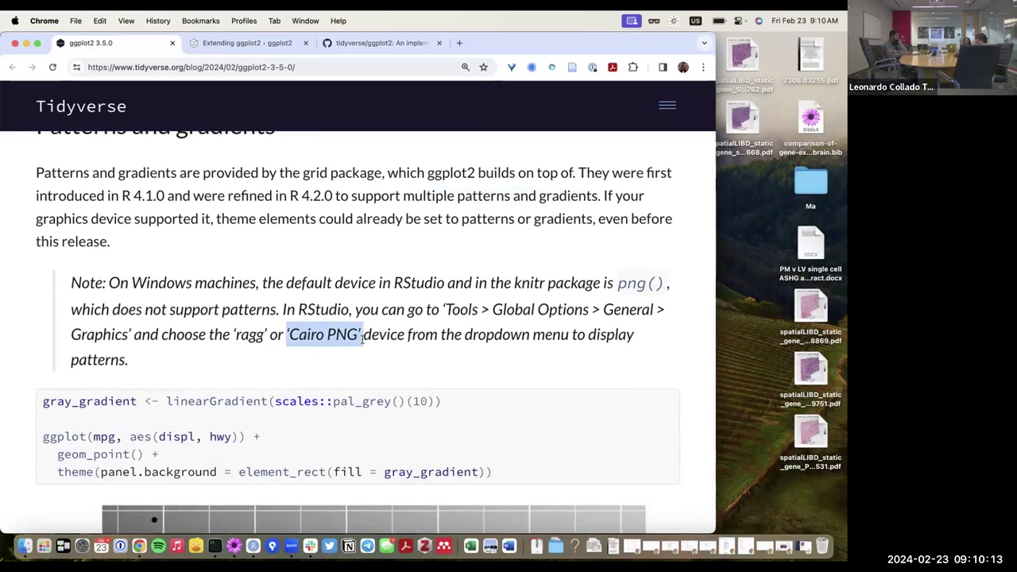
{"action": "scroll", "coordinate": [363, 338], "scroll_direction": "down", "scroll_amount": 1}
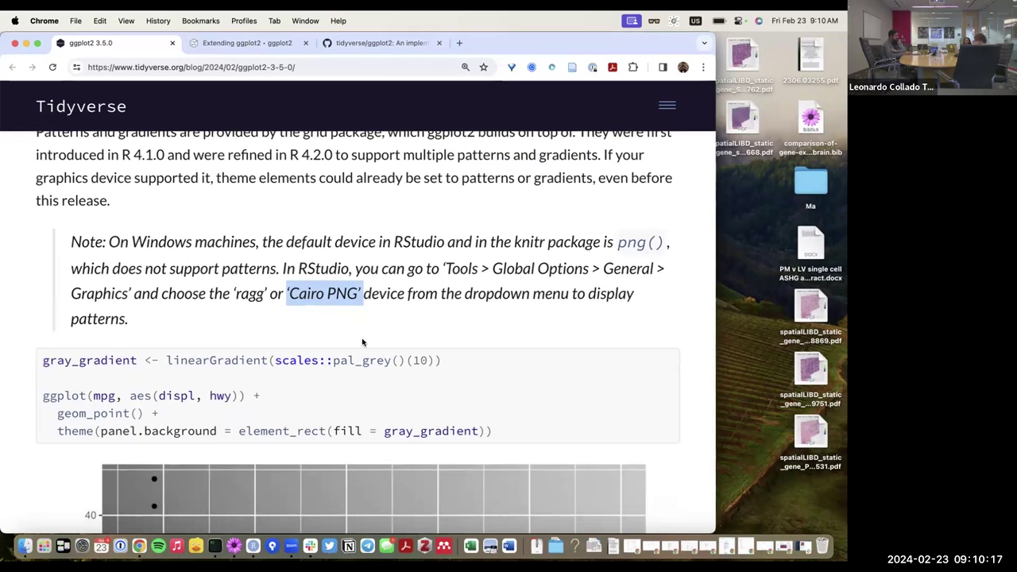
{"action": "scroll", "coordinate": [363, 342], "scroll_direction": "down", "scroll_amount": 1}
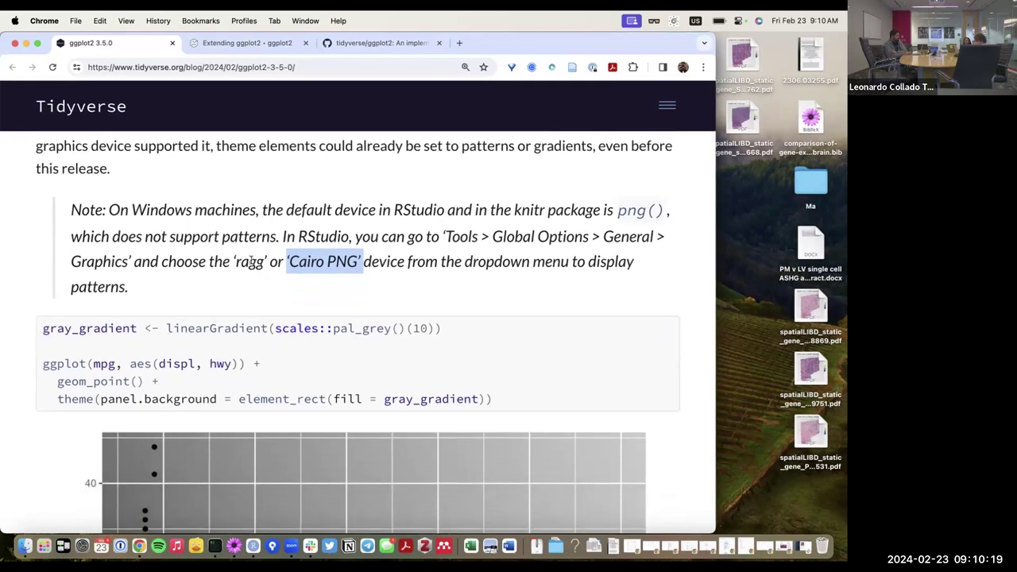
{"action": "left_click_drag", "start_coordinate": [131, 209], "coordinate": [229, 210]}
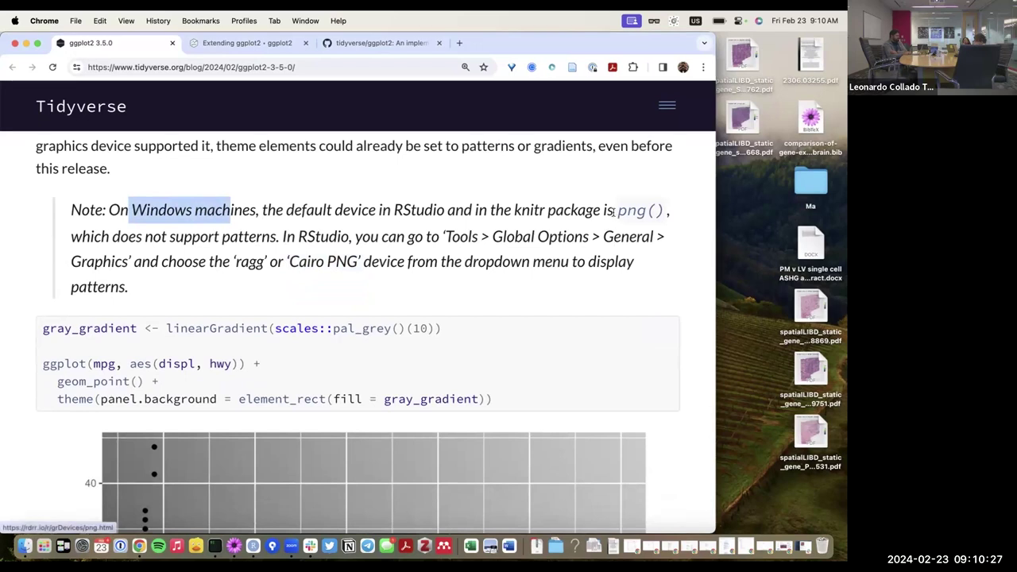
{"action": "left_click", "coordinate": [644, 209]}
{"action": "double_click", "coordinate": [643, 209]}
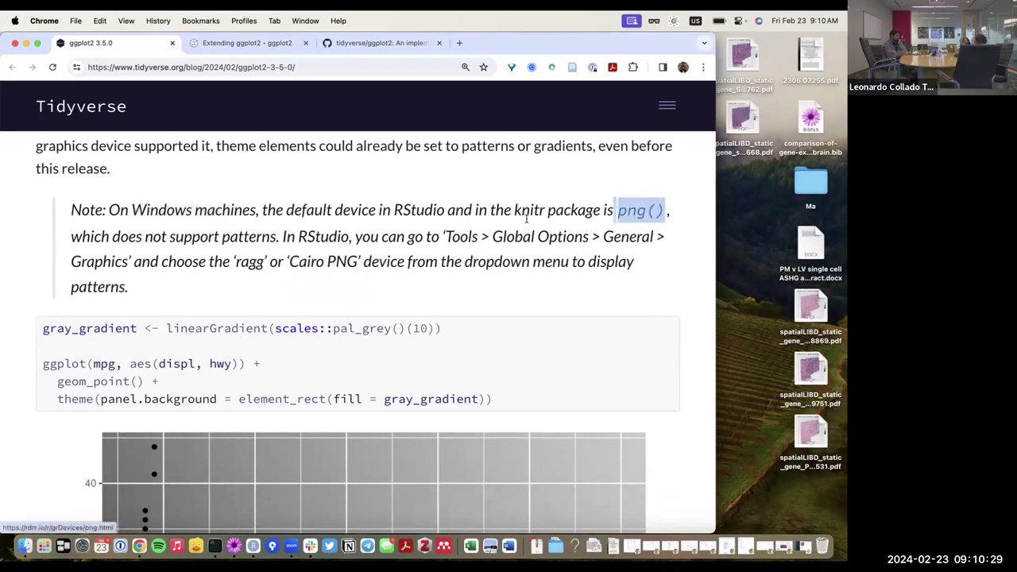
{"action": "left_click_drag", "start_coordinate": [235, 261], "coordinate": [354, 267]}
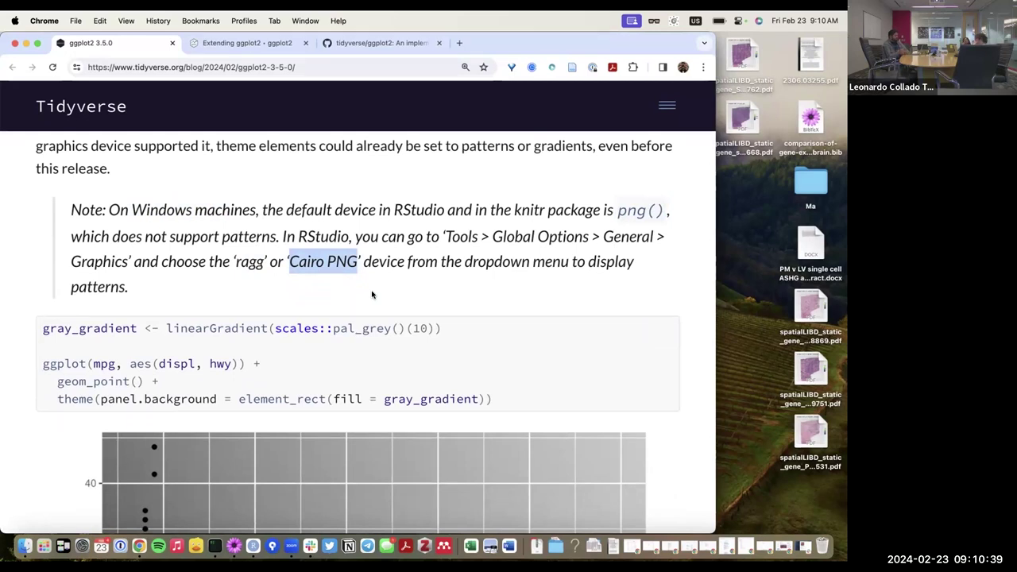
{"action": "scroll", "coordinate": [371, 294], "scroll_direction": "down", "scroll_amount": 1}
{"action": "scroll", "coordinate": [371, 295], "scroll_direction": "down", "scroll_amount": 2}
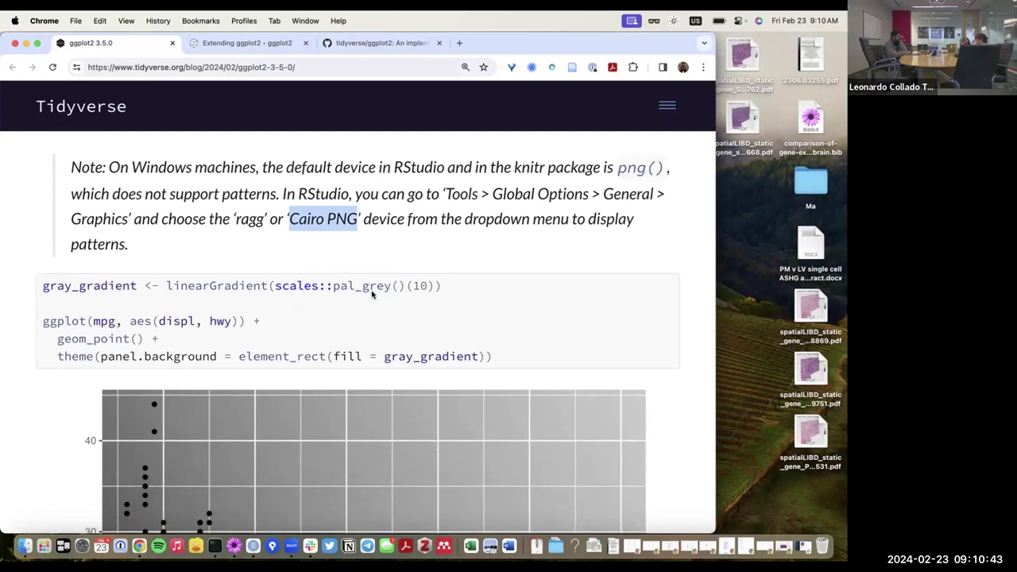
{"action": "scroll", "coordinate": [371, 295], "scroll_direction": "up", "scroll_amount": 4}
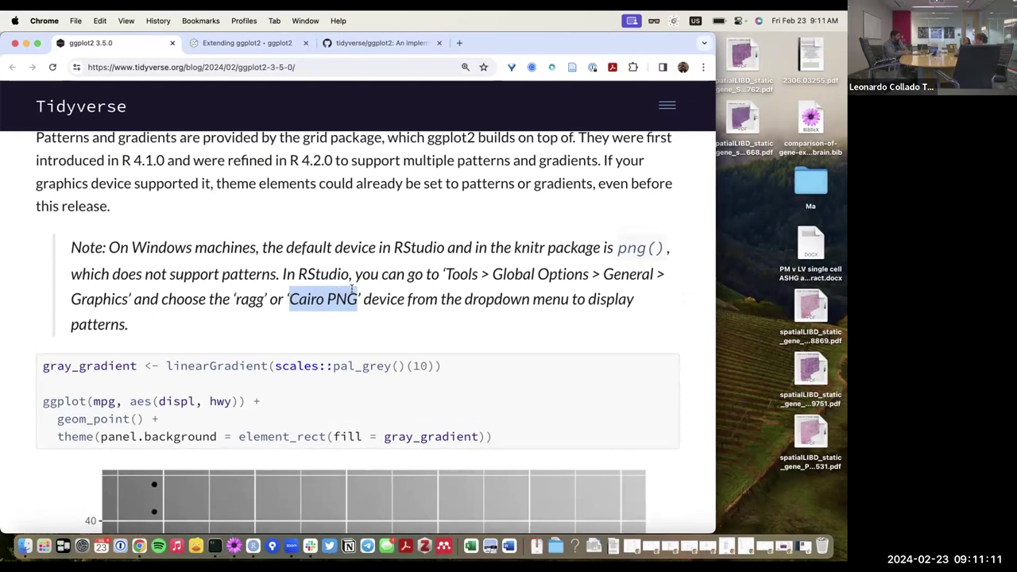
{"action": "left_click", "coordinate": [379, 289]}
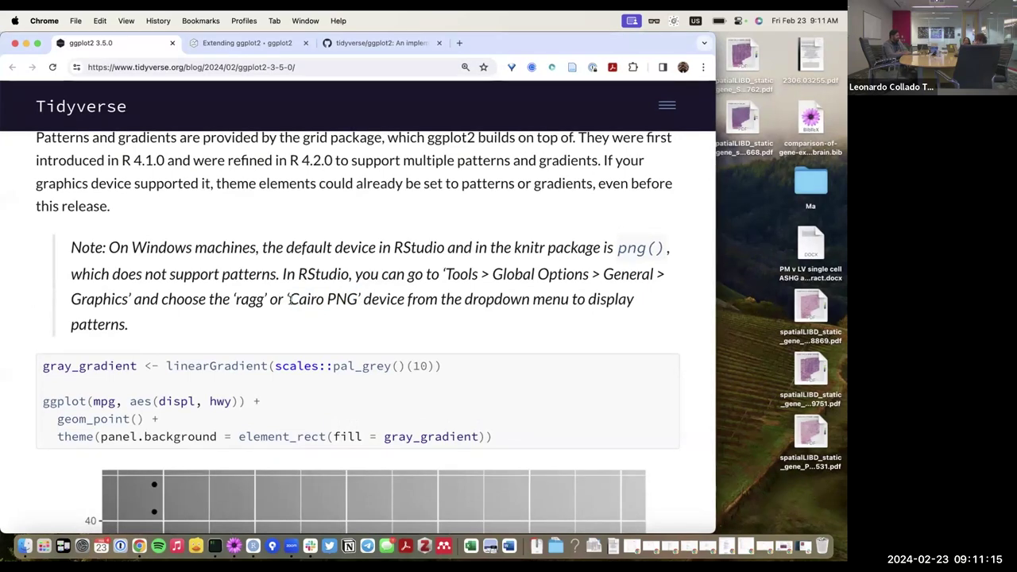
{"action": "scroll", "coordinate": [290, 305], "scroll_direction": "down", "scroll_amount": 2}
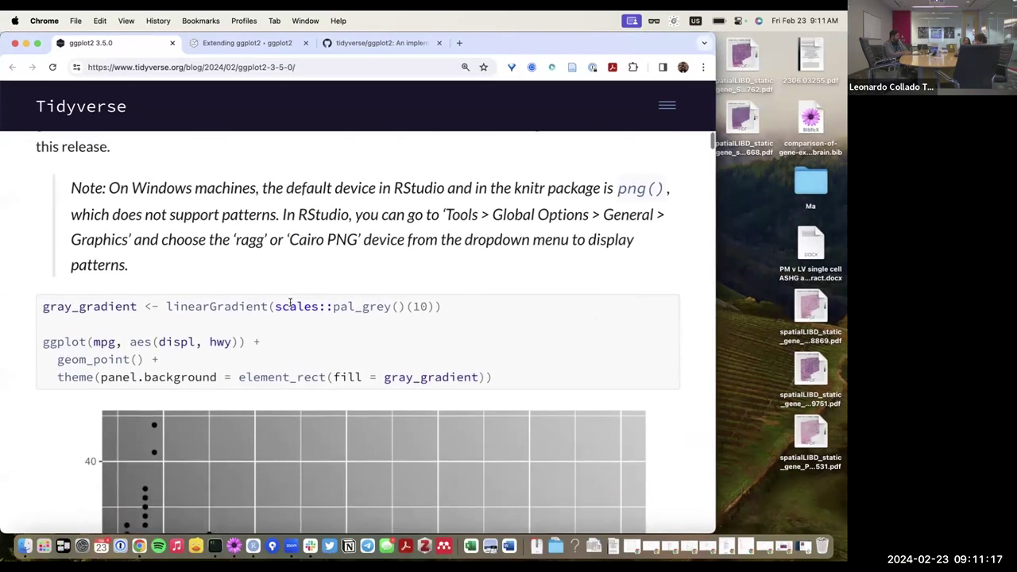
{"action": "scroll", "coordinate": [290, 305], "scroll_direction": "up", "scroll_amount": 1}
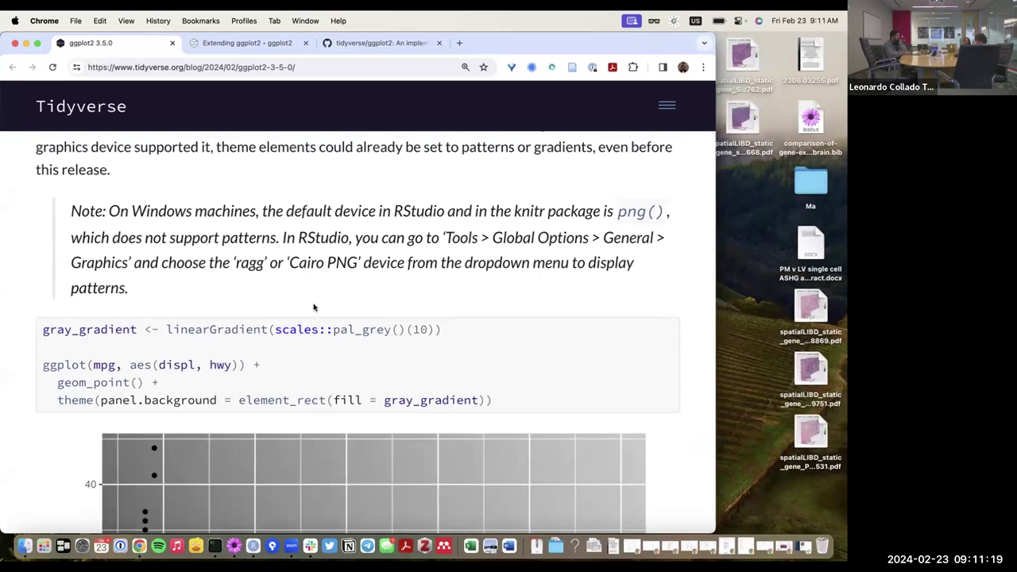
{"action": "scroll", "coordinate": [314, 308], "scroll_direction": "up", "scroll_amount": 2}
{"action": "scroll", "coordinate": [314, 308], "scroll_direction": "down", "scroll_amount": 1}
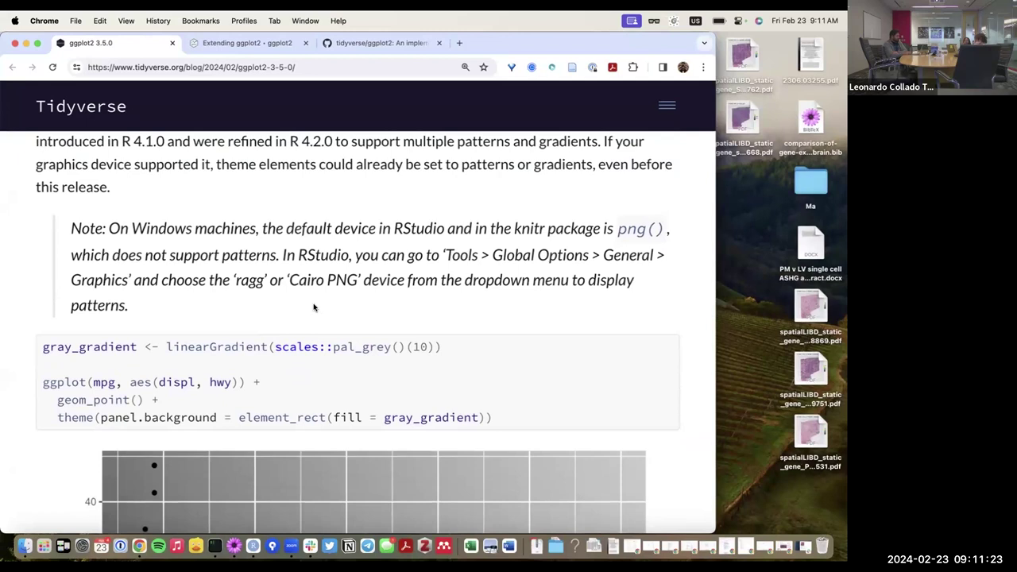
{"action": "scroll", "coordinate": [314, 308], "scroll_direction": "down", "scroll_amount": 1}
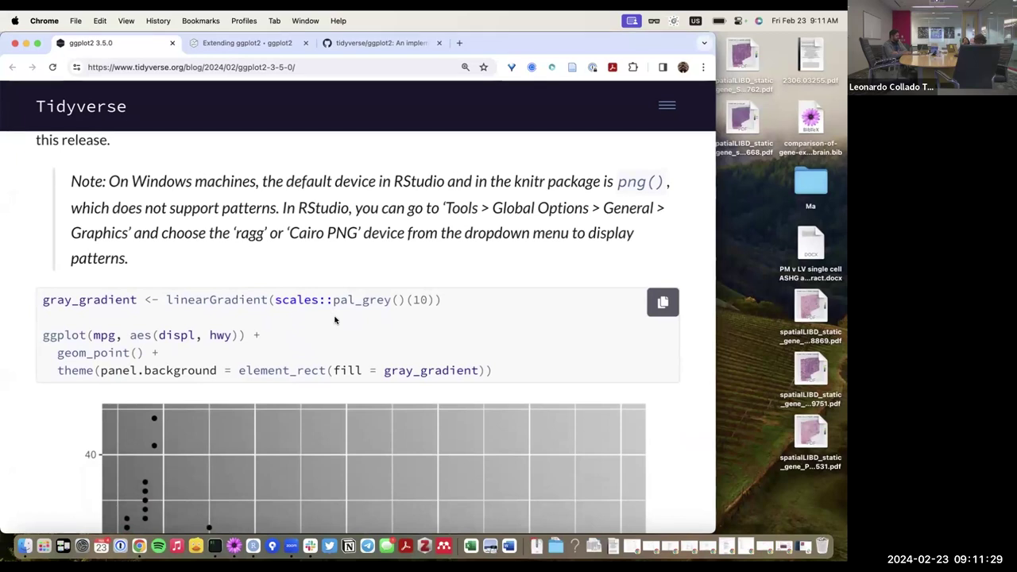
{"action": "scroll", "coordinate": [334, 319], "scroll_direction": "down", "scroll_amount": 2}
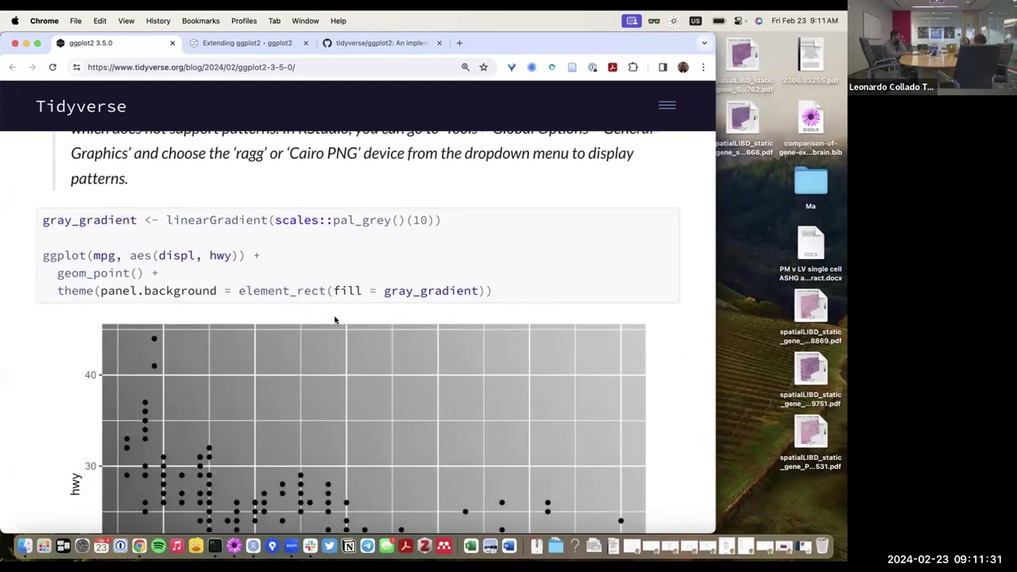
Paste the blog's gray_gradient example code into the RStudio script and run the gray_gradient assignment
{"action": "left_click", "coordinate": [663, 223]}
{"action": "key", "text": "ctrl+Up"}
{"action": "left_click", "coordinate": [177, 311]}
{"action": "key", "text": "Return"}
{"action": "key", "text": "super+v"}
{"action": "left_click_drag", "start_coordinate": [262, 280], "coordinate": [50, 220]}
{"action": "left_click", "coordinate": [181, 191]}
{"action": "key", "text": "super+Return"}
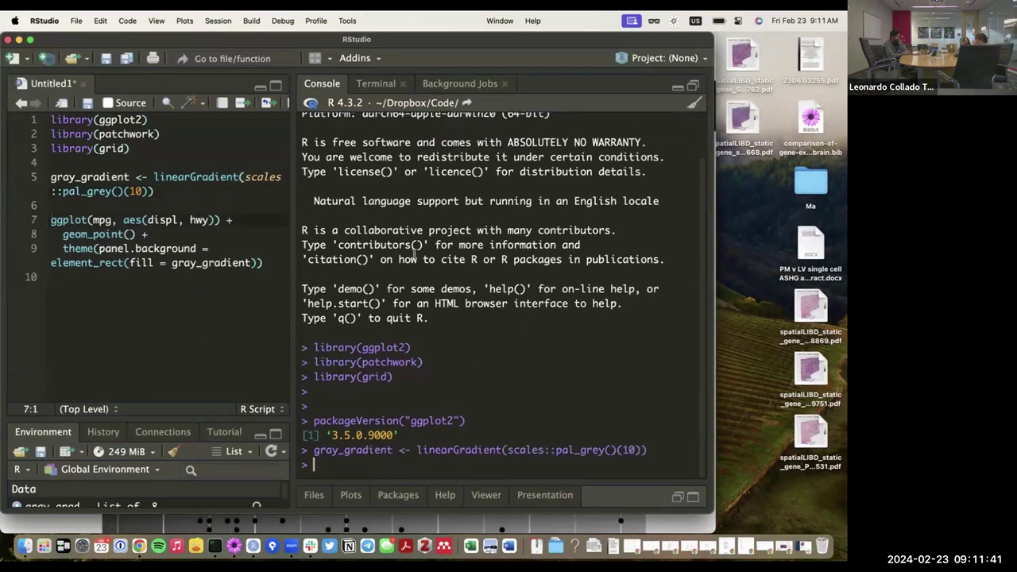
Print gray_gradient in the console and run class(gray_gradient) to inspect its Grid class
{"action": "type", "text": "gray_gradient"}
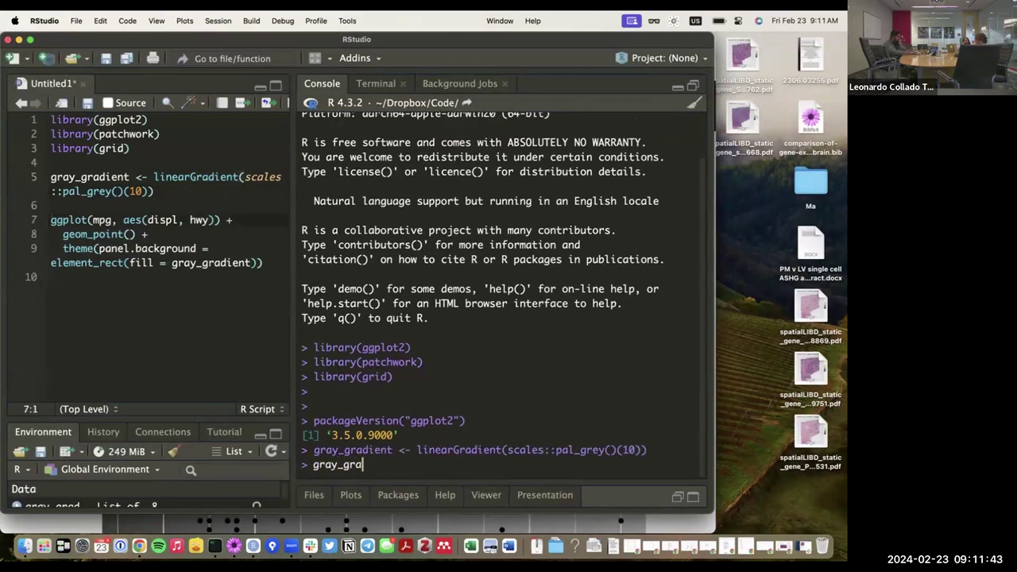
{"action": "key", "text": "Return"}
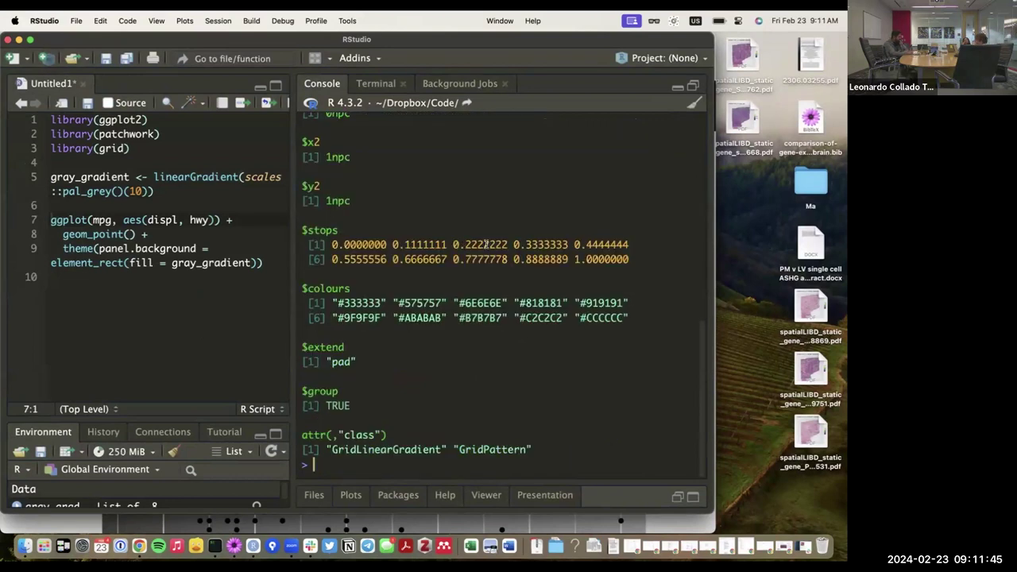
{"action": "scroll", "coordinate": [484, 243], "scroll_direction": "up", "scroll_amount": 5}
{"action": "scroll", "coordinate": [486, 244], "scroll_direction": "down", "scroll_amount": 4}
{"action": "scroll", "coordinate": [444, 309], "scroll_direction": "up", "scroll_amount": 5}
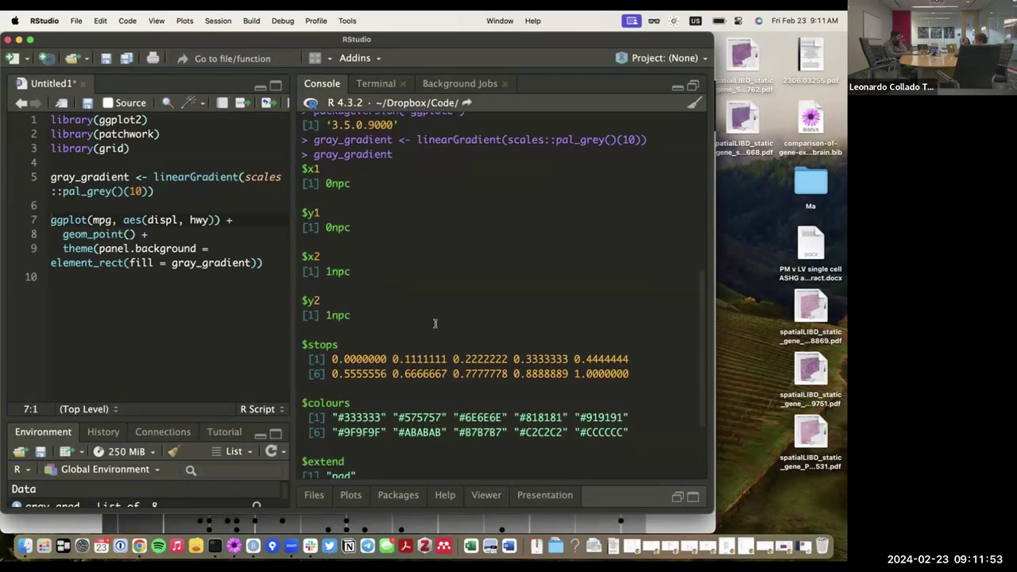
{"action": "scroll", "coordinate": [435, 324], "scroll_direction": "down", "scroll_amount": 5}
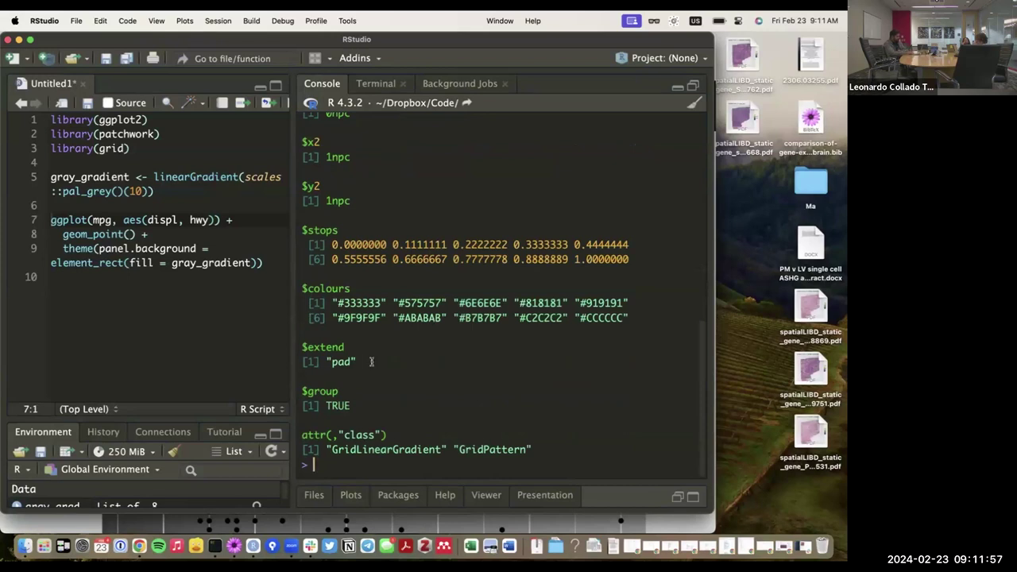
{"action": "key", "text": "Return"}
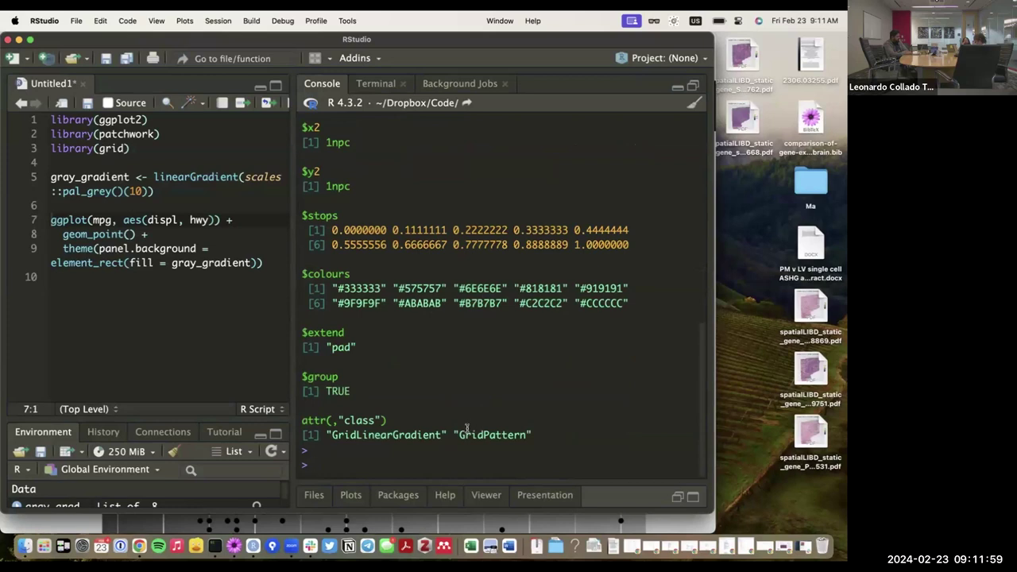
{"action": "left_click_drag", "start_coordinate": [460, 435], "coordinate": [483, 428]}
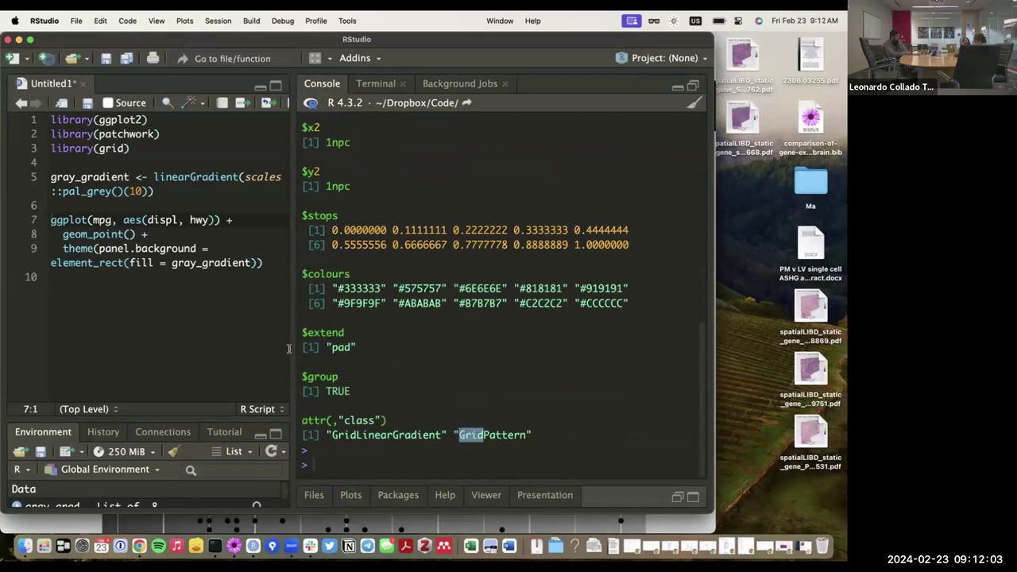
{"action": "left_click", "coordinate": [420, 325]}
{"action": "type", "text": "class(g"}
{"action": "type", "text": "ray_gradient"}
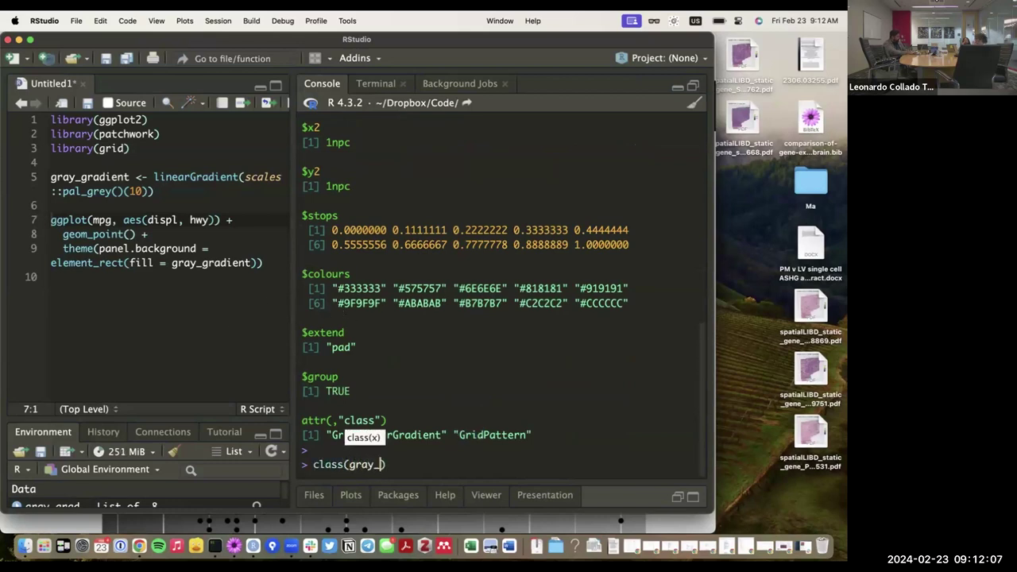
{"action": "key", "text": "Return"}
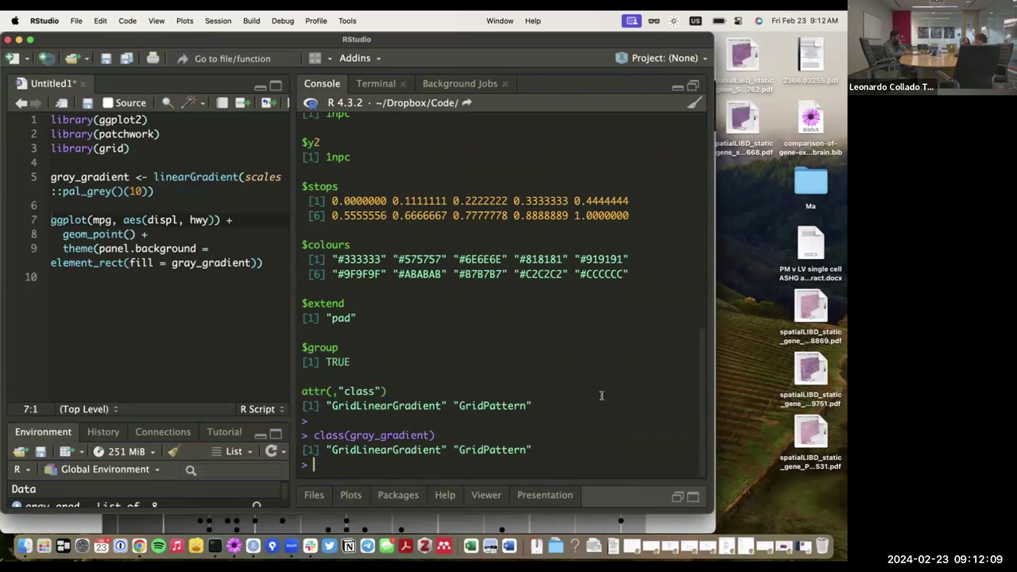
Fix the spacing after fill = in the theme line of the script
{"action": "left_click", "coordinate": [238, 310]}
{"action": "left_click", "coordinate": [168, 261]}
{"action": "left_click", "coordinate": [162, 262]}
{"action": "left_click", "coordinate": [163, 262]}
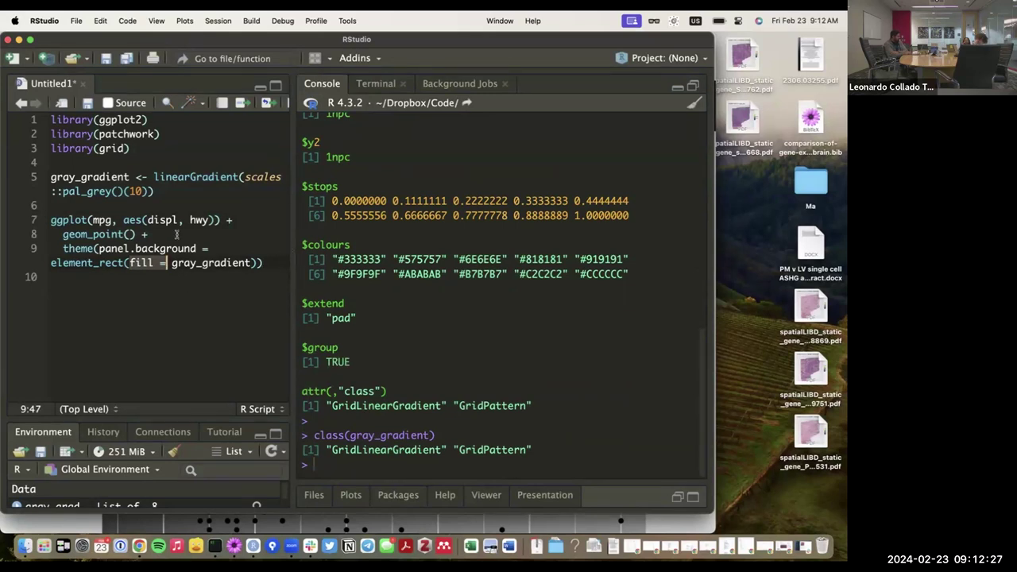
Highlight mpg, displ, hwy, the geom_point layer and the panel.background theme setting in the code
{"action": "left_click_drag", "start_coordinate": [91, 220], "coordinate": [113, 220]}
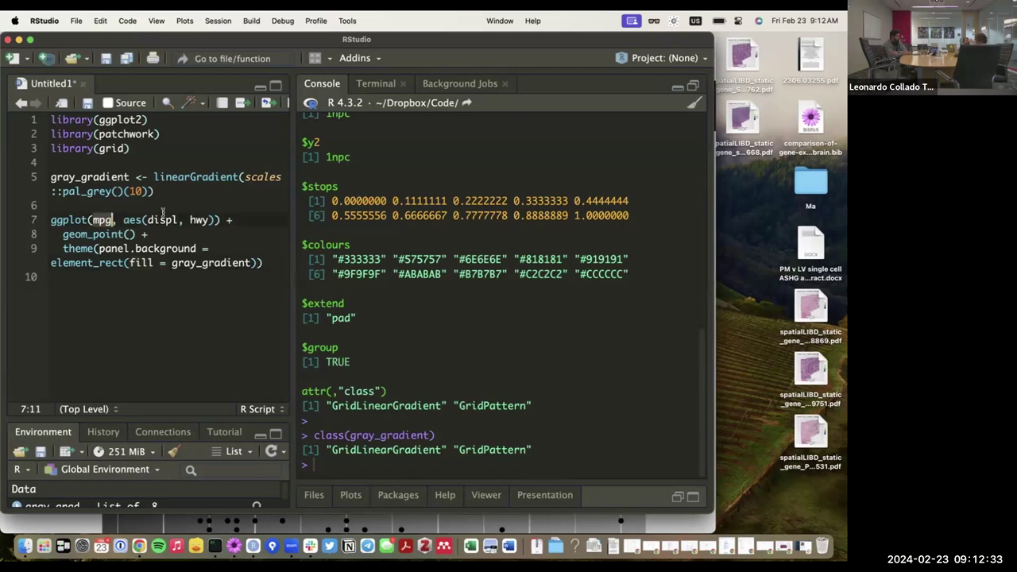
{"action": "left_click_drag", "start_coordinate": [147, 220], "coordinate": [181, 221]}
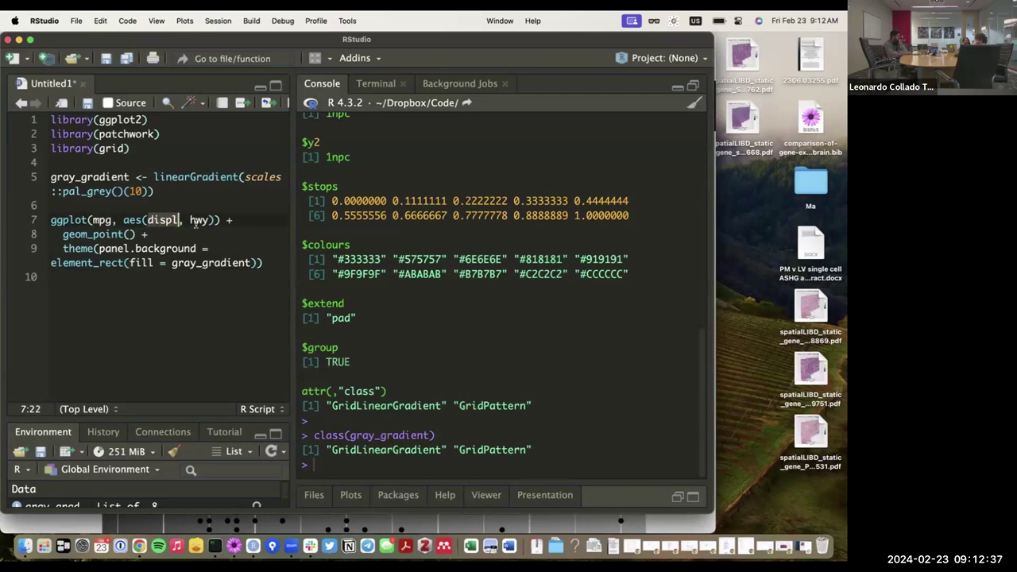
{"action": "double_click", "coordinate": [203, 220]}
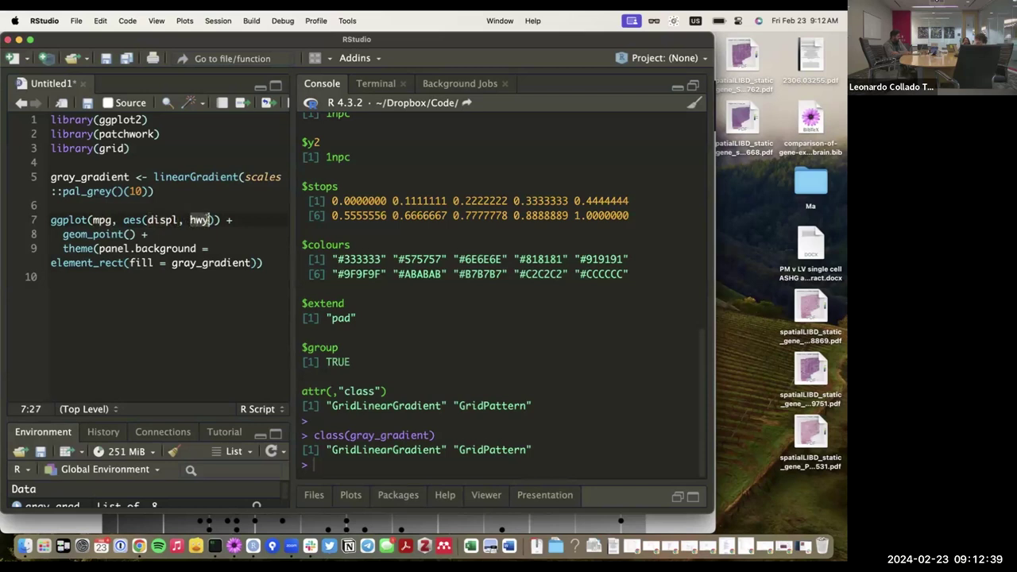
{"action": "left_click_drag", "start_coordinate": [58, 234], "coordinate": [197, 263]}
{"action": "left_click", "coordinate": [198, 248]}
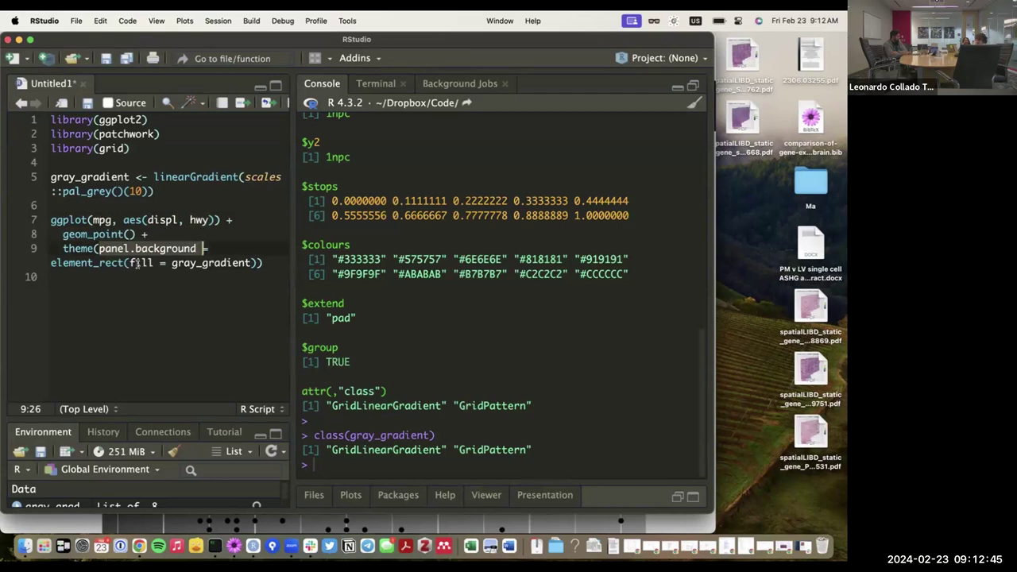
{"action": "left_click_drag", "start_coordinate": [265, 266], "coordinate": [6, 226]}
Look up 'panel' in the Dictionary, then return to the end of the ggplot line
{"action": "key", "text": "ctrl+super+d"}
{"action": "type", "text": "panel"}
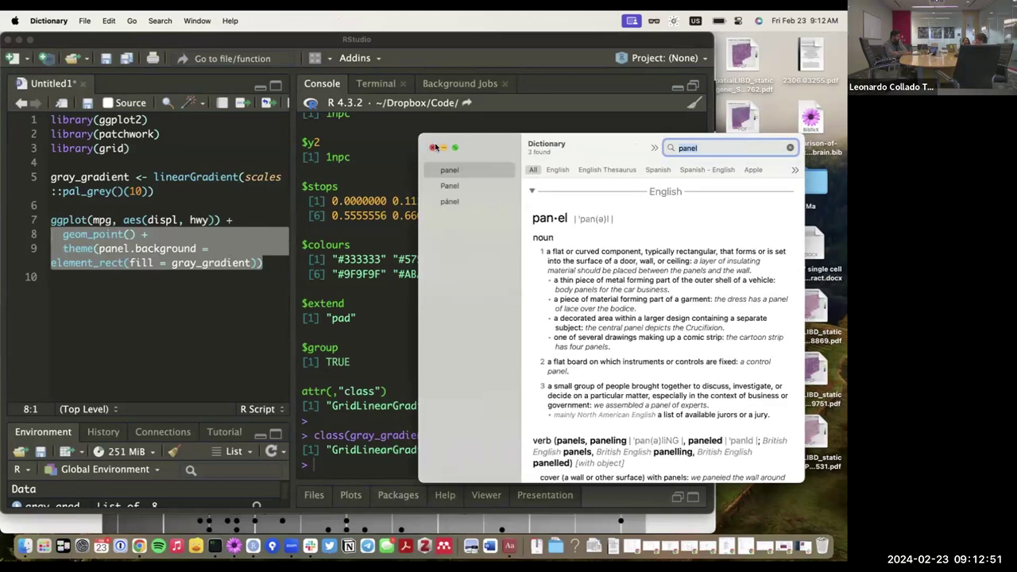
{"action": "left_click", "coordinate": [432, 148]}
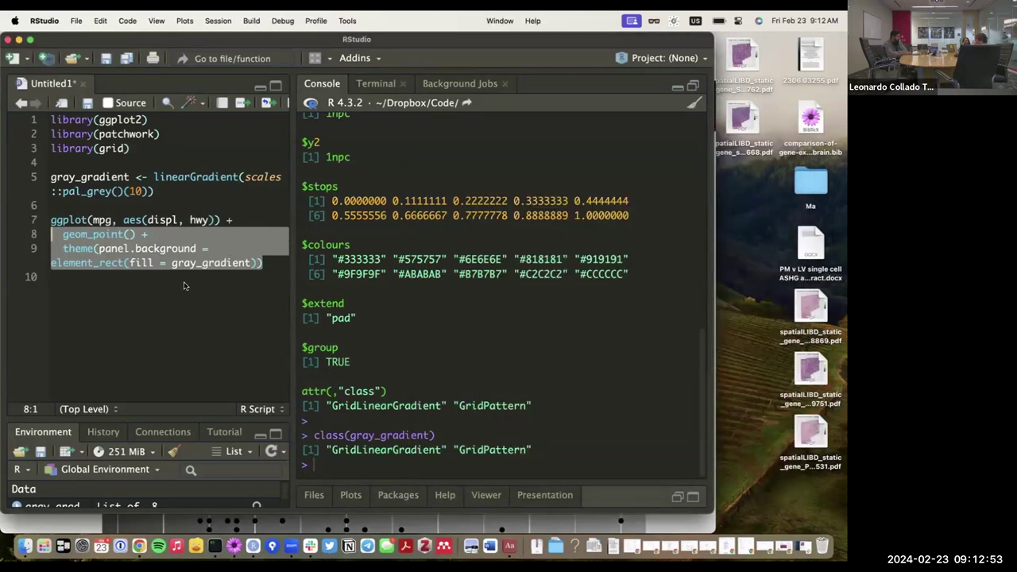
{"action": "left_click", "coordinate": [187, 286]}
{"action": "left_click", "coordinate": [245, 226]}
Run lines 7–9 to draw the grey-gradient hwy vs displ scatter plot, then view it enlarged in a repositioned zoom window
{"action": "key", "text": "super+Return"}
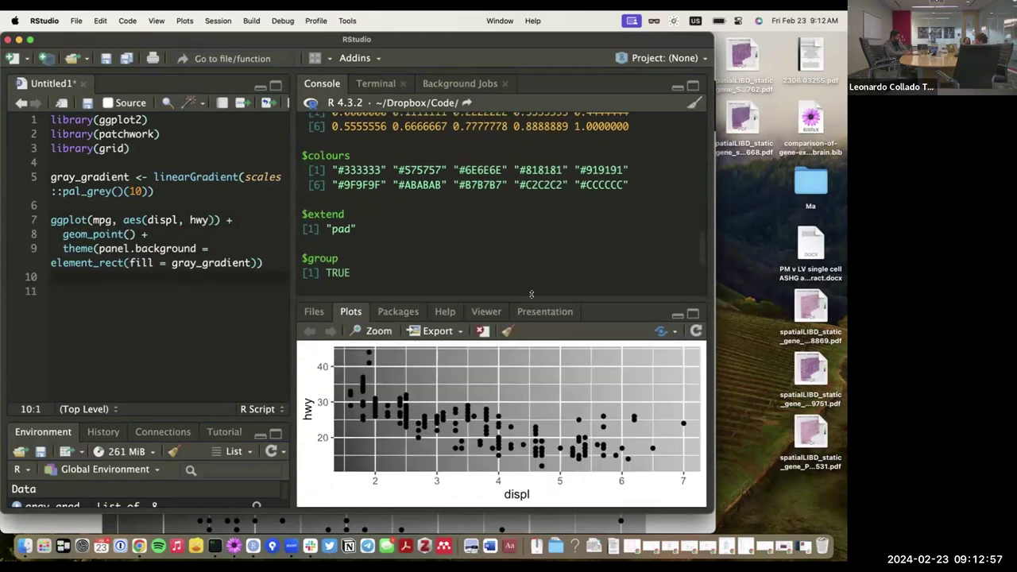
{"action": "left_click", "coordinate": [377, 333]}
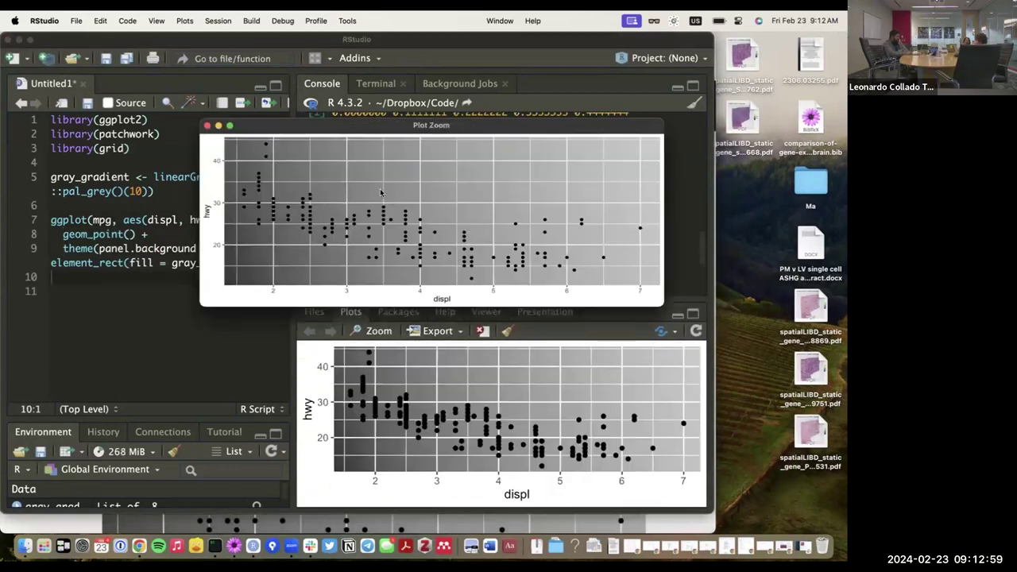
{"action": "left_click_drag", "start_coordinate": [368, 125], "coordinate": [279, 68]}
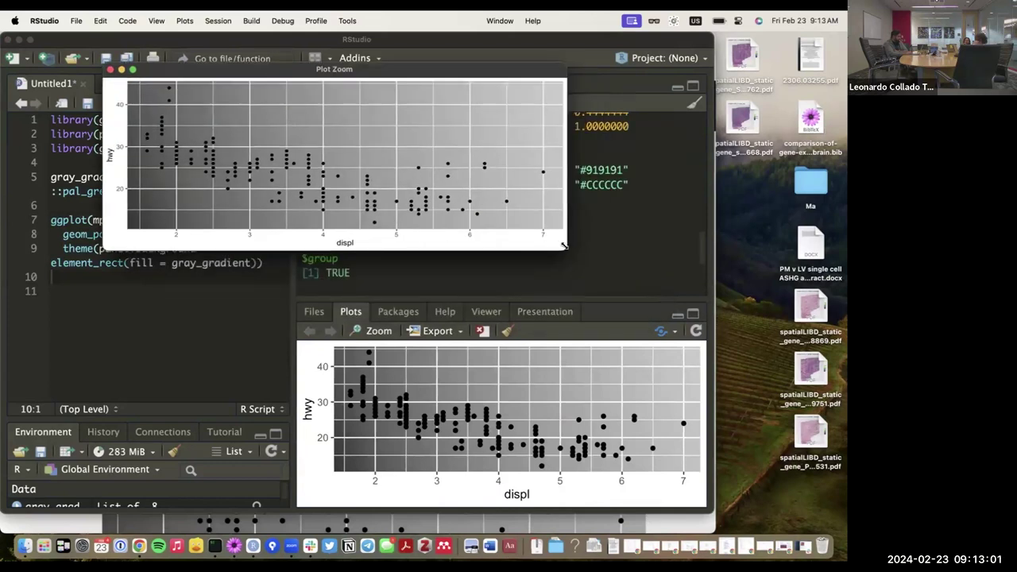
{"action": "left_click_drag", "start_coordinate": [574, 249], "coordinate": [719, 458]}
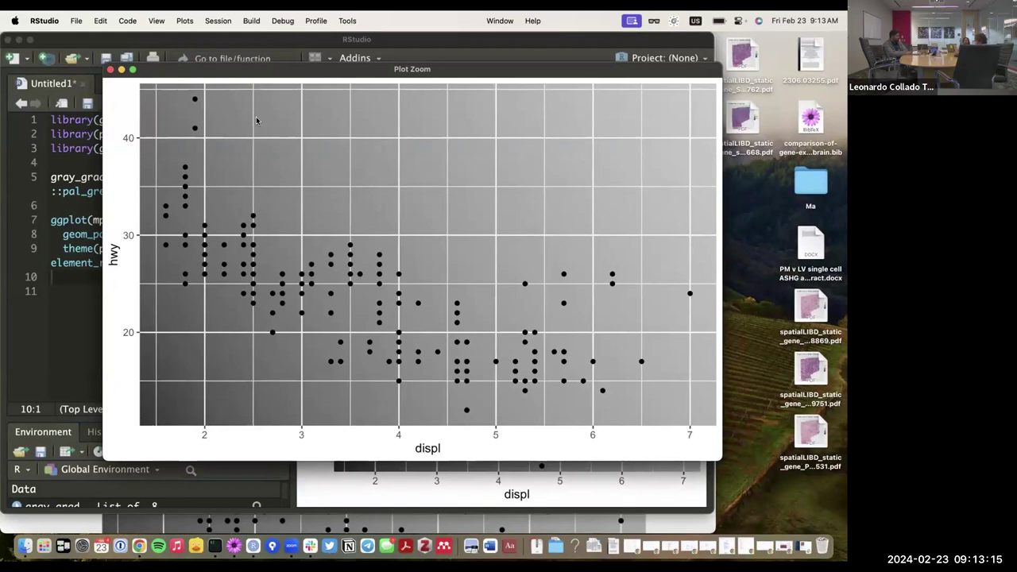
{"action": "left_click_drag", "start_coordinate": [266, 78], "coordinate": [195, 81]}
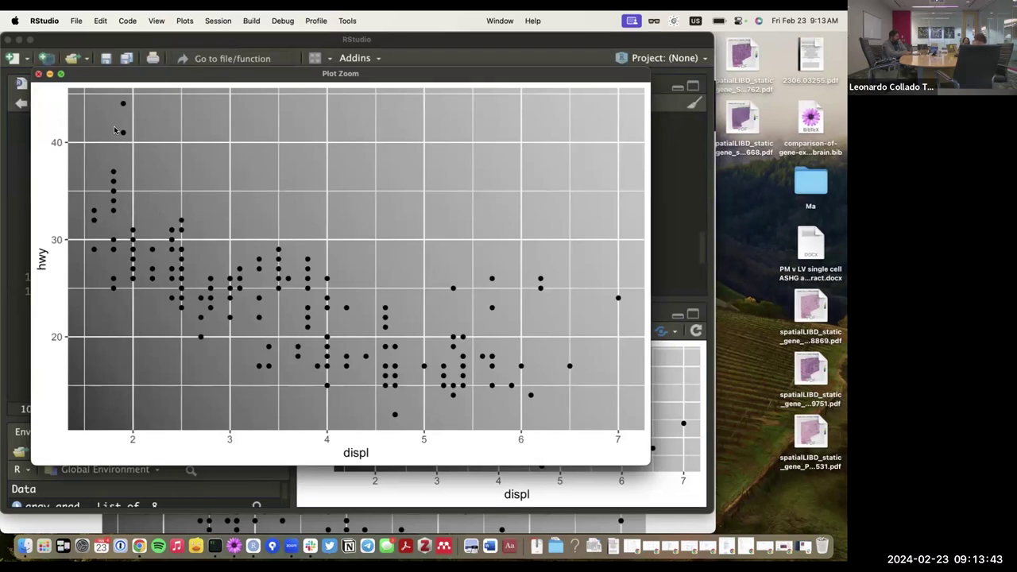
Close the plot zoom window and bring the Chrome blog post back to the front
{"action": "left_click", "coordinate": [39, 74]}
{"action": "key", "text": "ctrl+Up"}
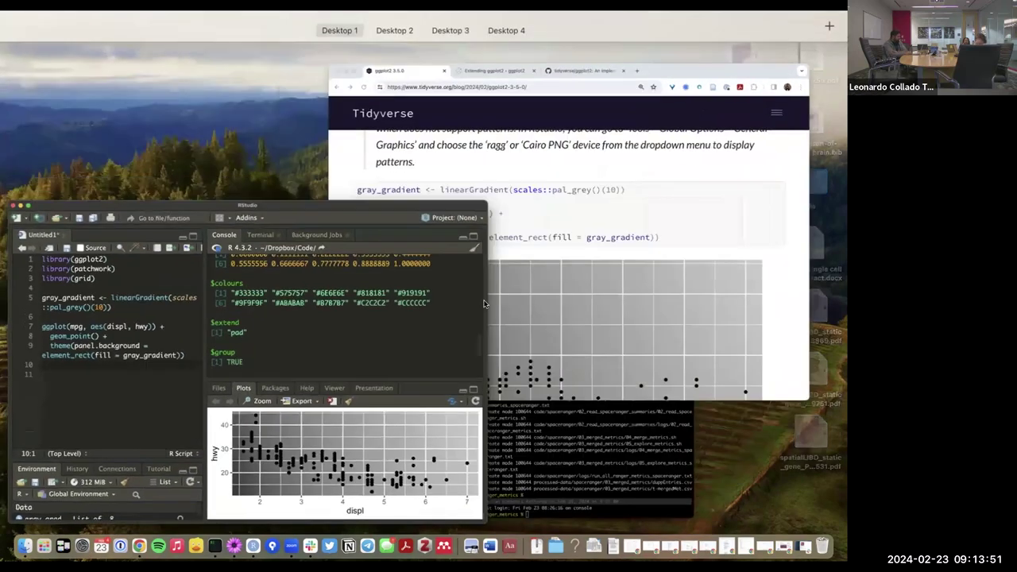
{"action": "left_click", "coordinate": [728, 191]}
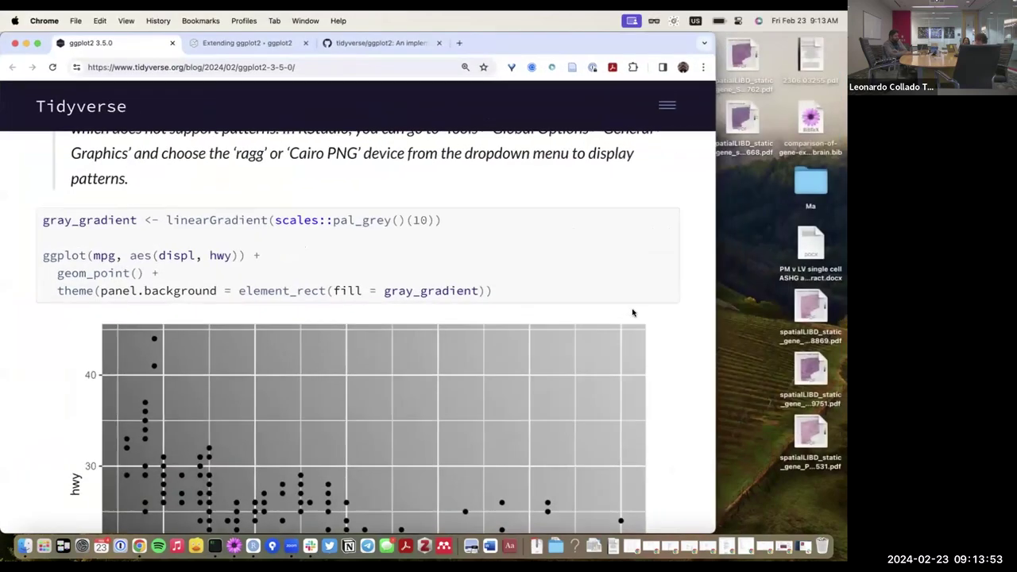
Scroll the blog to the gray_gradient example code and its gradient-background plot
{"action": "scroll", "coordinate": [632, 312], "scroll_direction": "down", "scroll_amount": 5}
{"action": "scroll", "coordinate": [633, 312], "scroll_direction": "up", "scroll_amount": 3}
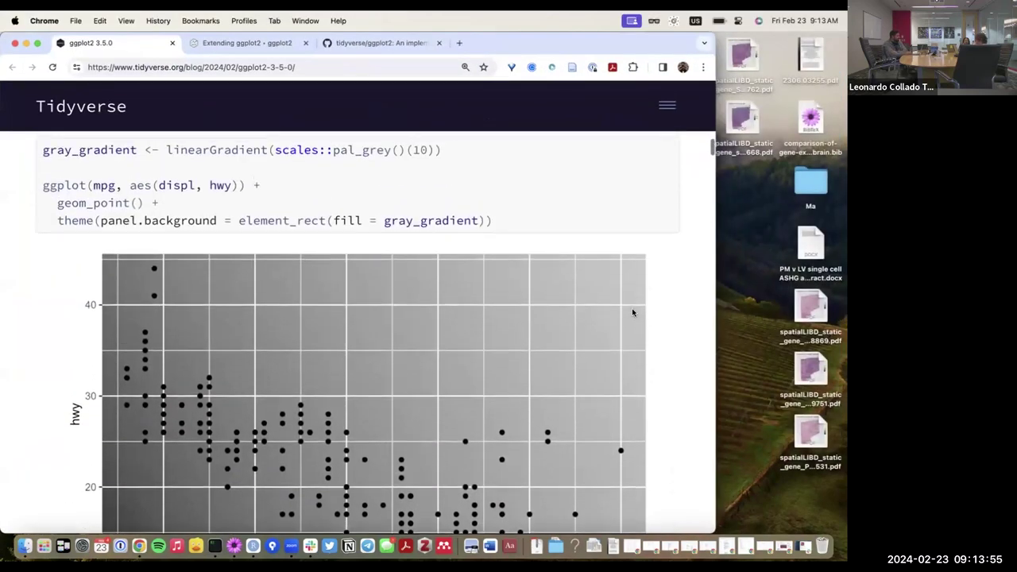
{"action": "scroll", "coordinate": [633, 312], "scroll_direction": "down", "scroll_amount": 5}
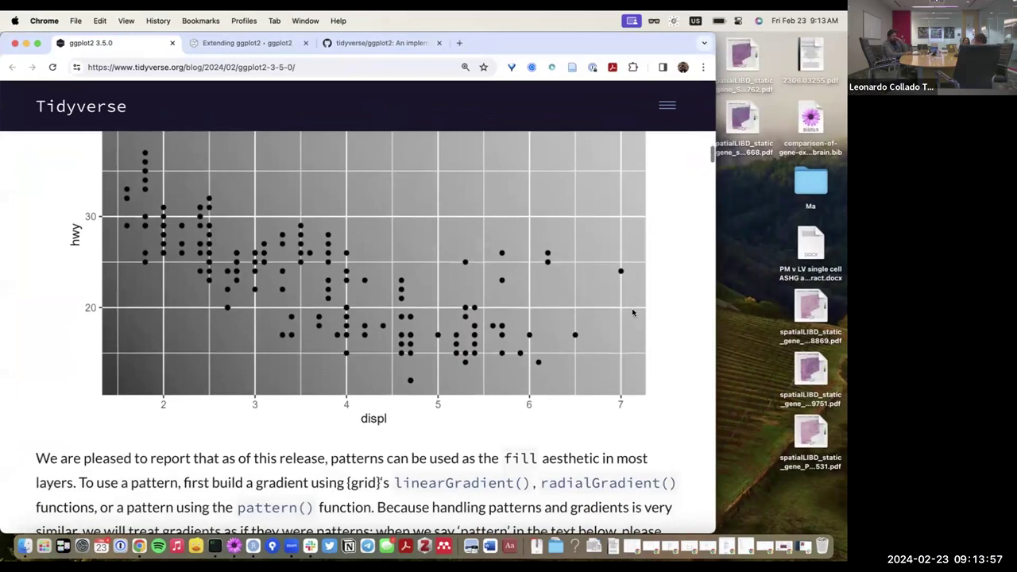
{"action": "scroll", "coordinate": [632, 313], "scroll_direction": "down", "scroll_amount": 2}
{"action": "scroll", "coordinate": [632, 313], "scroll_direction": "up", "scroll_amount": 5}
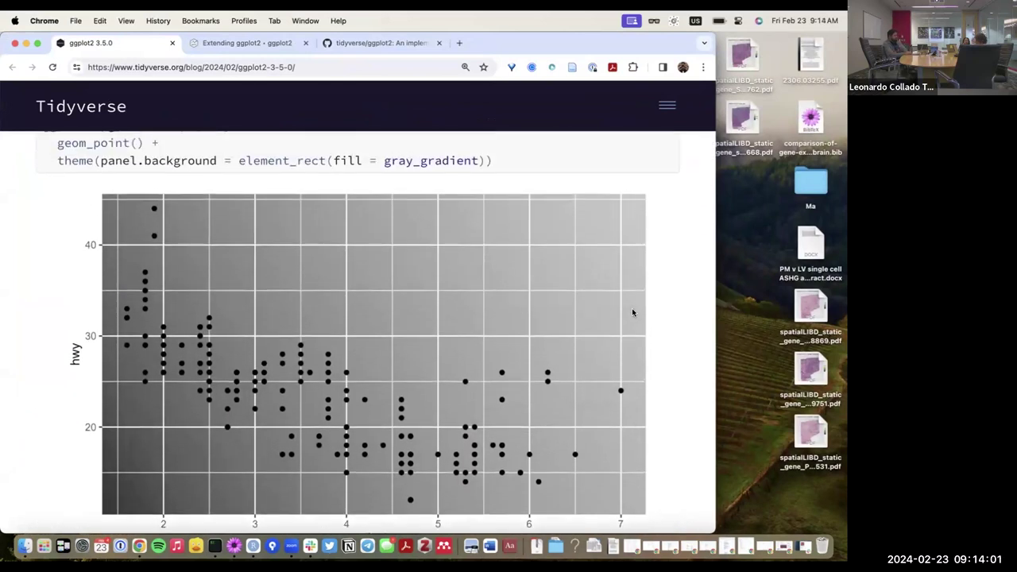
{"action": "scroll", "coordinate": [632, 312], "scroll_direction": "down", "scroll_amount": 1}
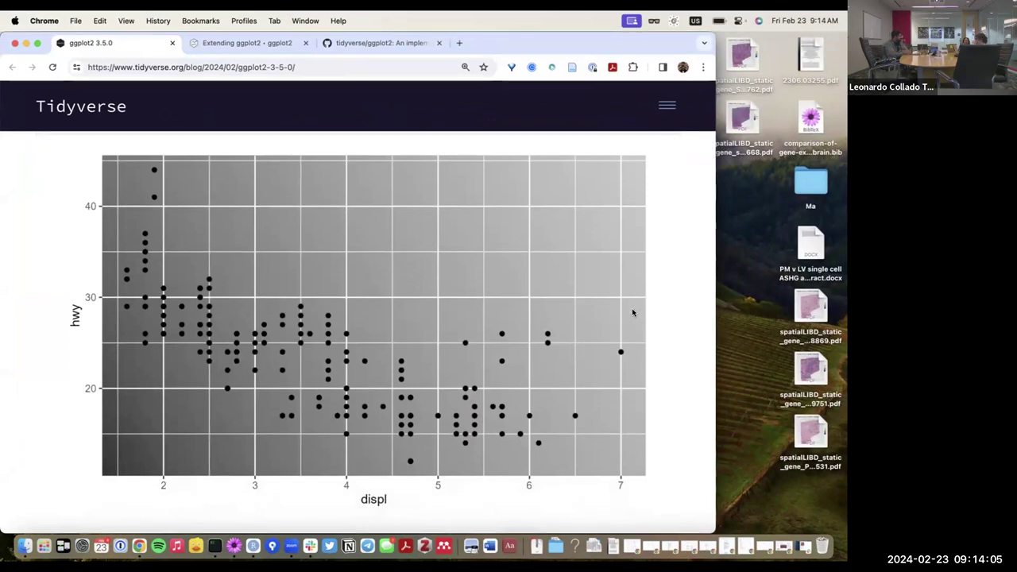
{"action": "scroll", "coordinate": [633, 312], "scroll_direction": "down", "scroll_amount": 2}
{"action": "scroll", "coordinate": [633, 312], "scroll_direction": "up", "scroll_amount": 6}
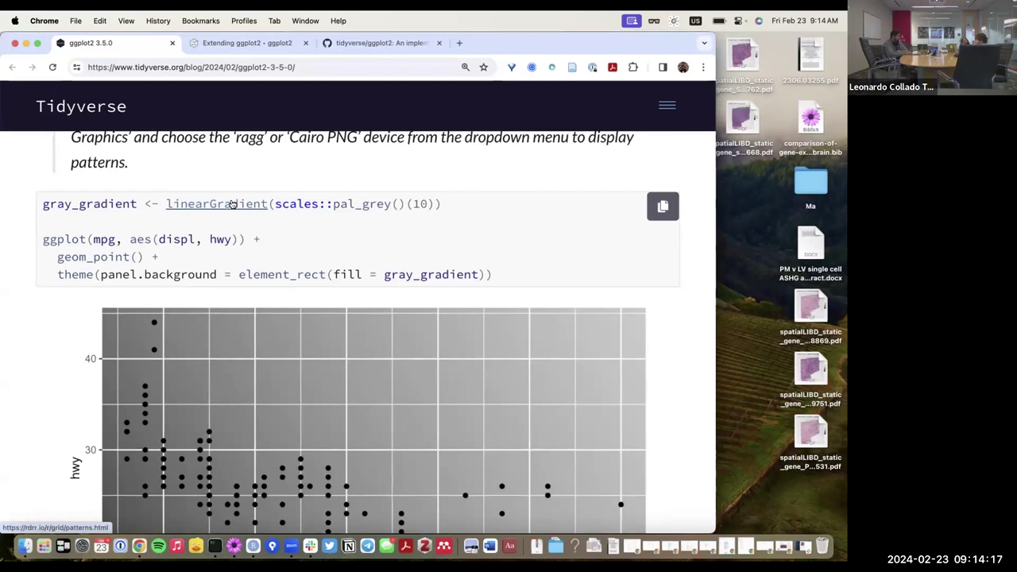
{"action": "scroll", "coordinate": [258, 208], "scroll_direction": "up", "scroll_amount": 3}
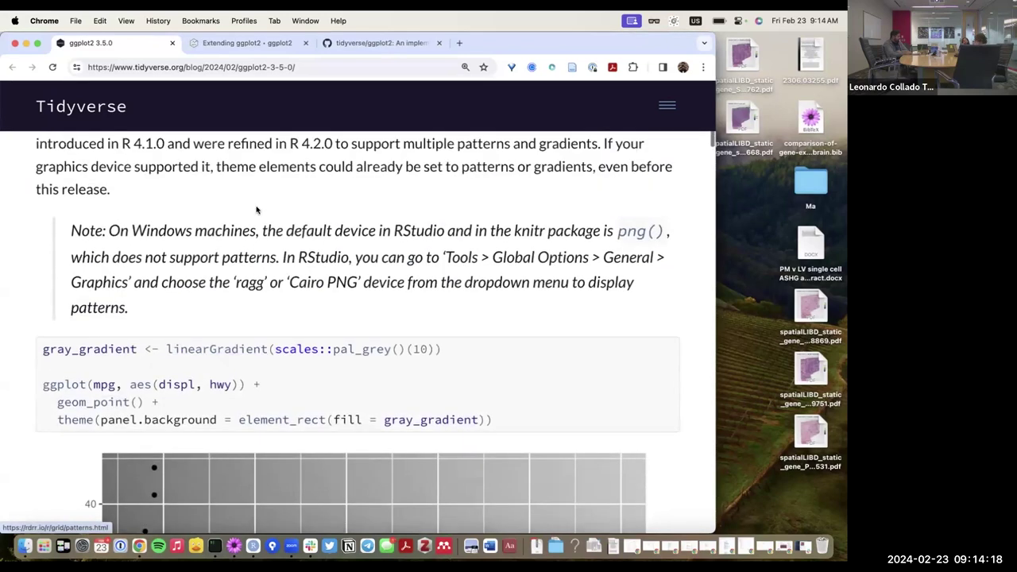
Open the linearGradient documentation in a new tab and read the rdrr.io usage signatures
{"action": "right_click", "coordinate": [223, 348]}
{"action": "left_click", "coordinate": [273, 252]}
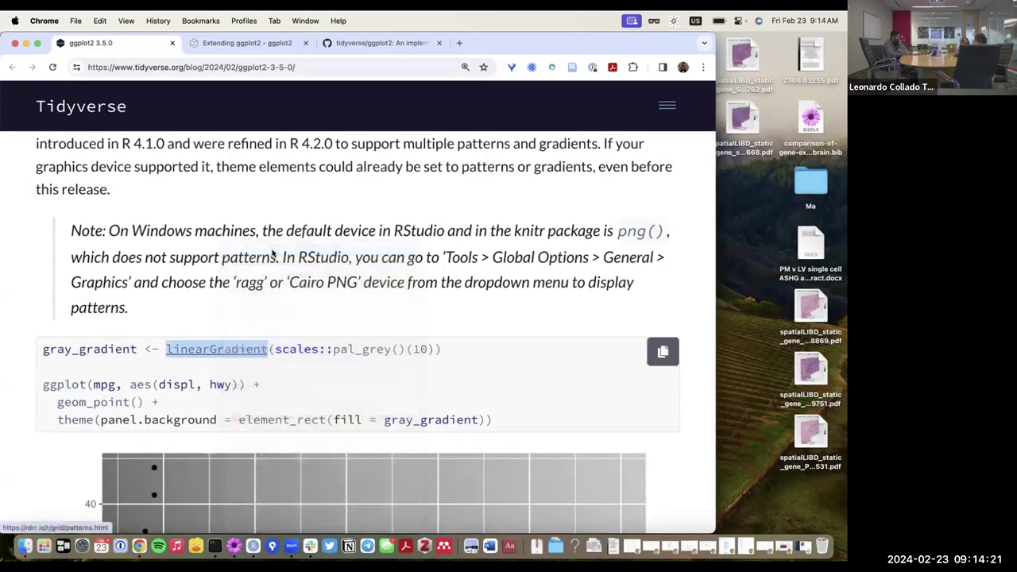
{"action": "key", "text": "ctrl+shift+Tab"}
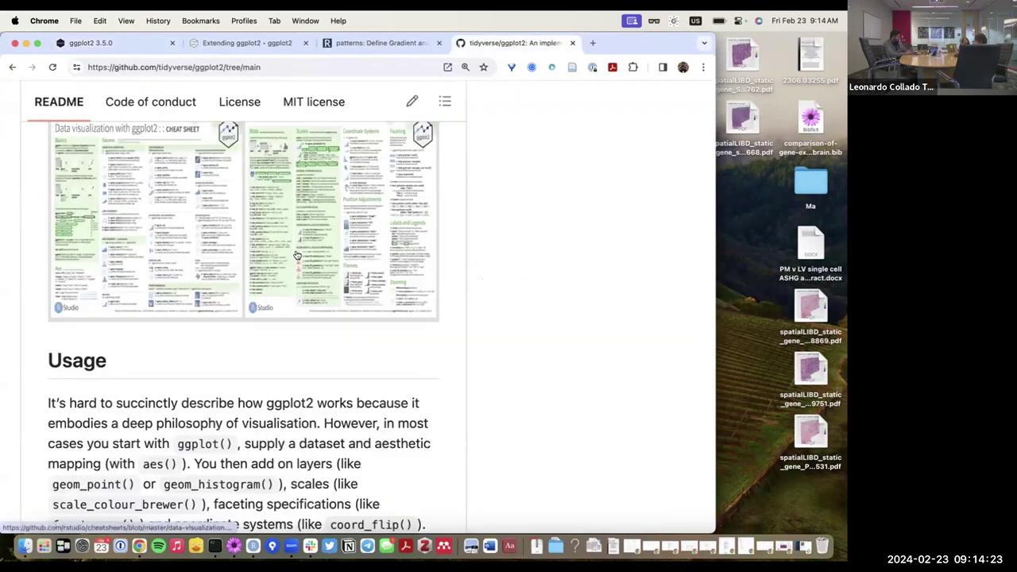
{"action": "key", "text": "ctrl+shift+Tab"}
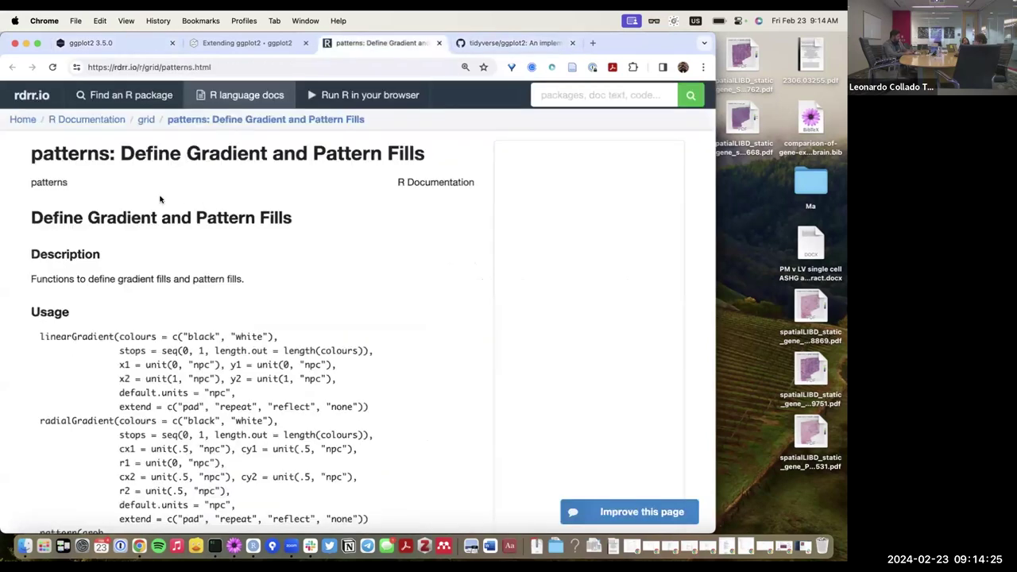
{"action": "scroll", "coordinate": [282, 308], "scroll_direction": "down", "scroll_amount": 5}
{"action": "scroll", "coordinate": [282, 308], "scroll_direction": "down", "scroll_amount": 1}
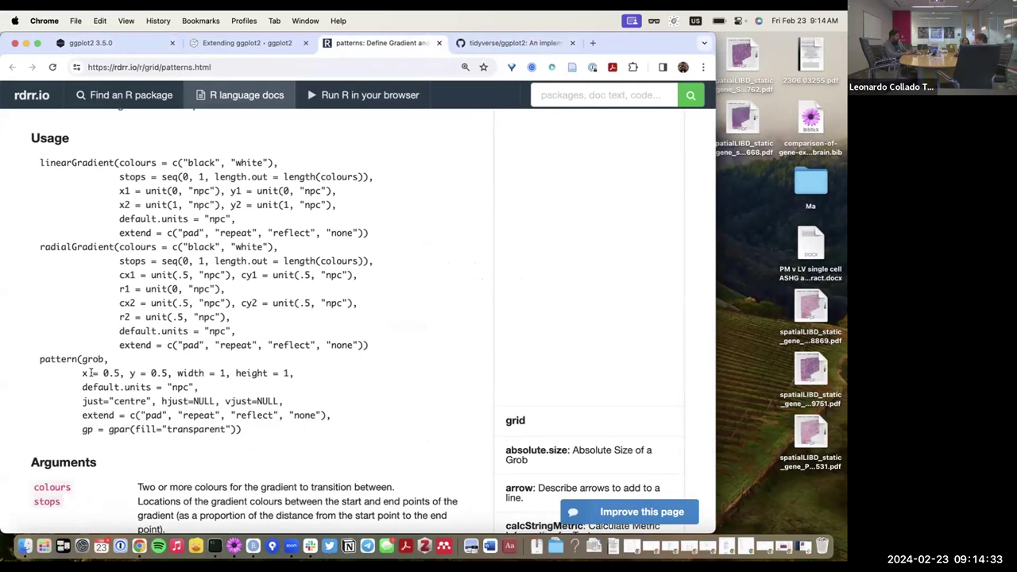
Return to the blog tab and read down to the linearGradient group = FALSE example, highlighting key arguments
{"action": "key", "text": "super+1"}
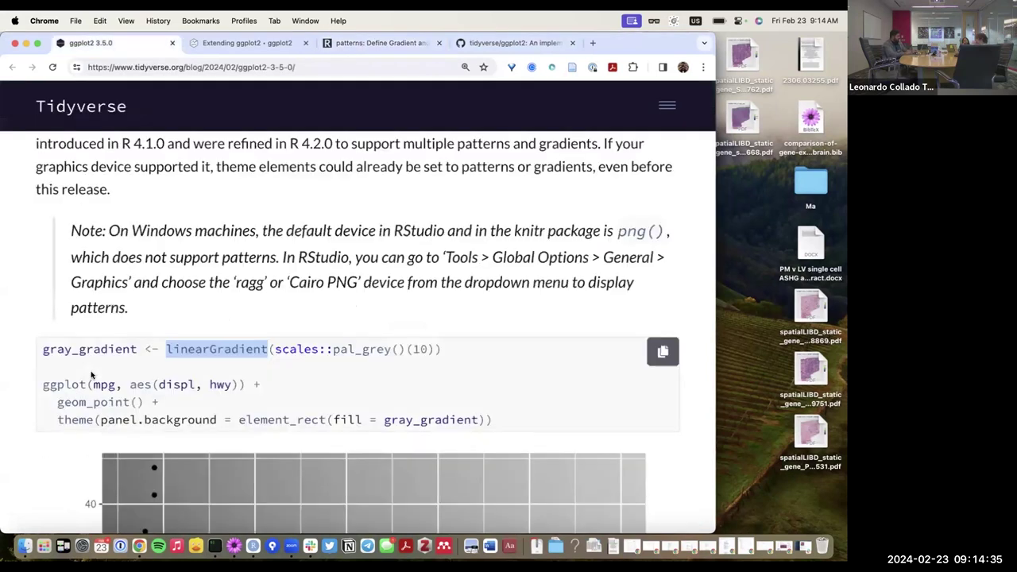
{"action": "scroll", "coordinate": [181, 350], "scroll_direction": "down", "scroll_amount": 2}
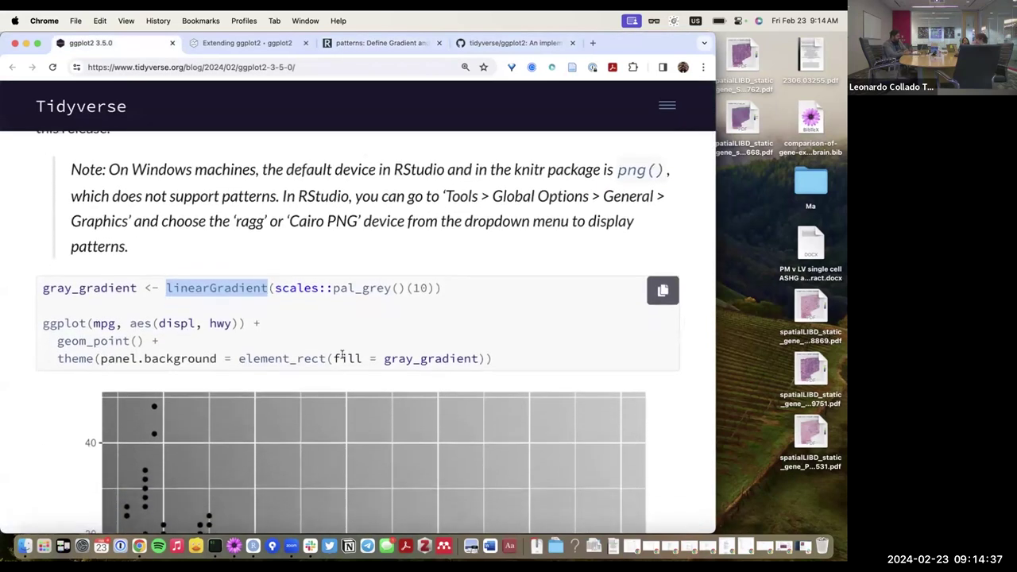
{"action": "left_click_drag", "start_coordinate": [330, 359], "coordinate": [378, 358]}
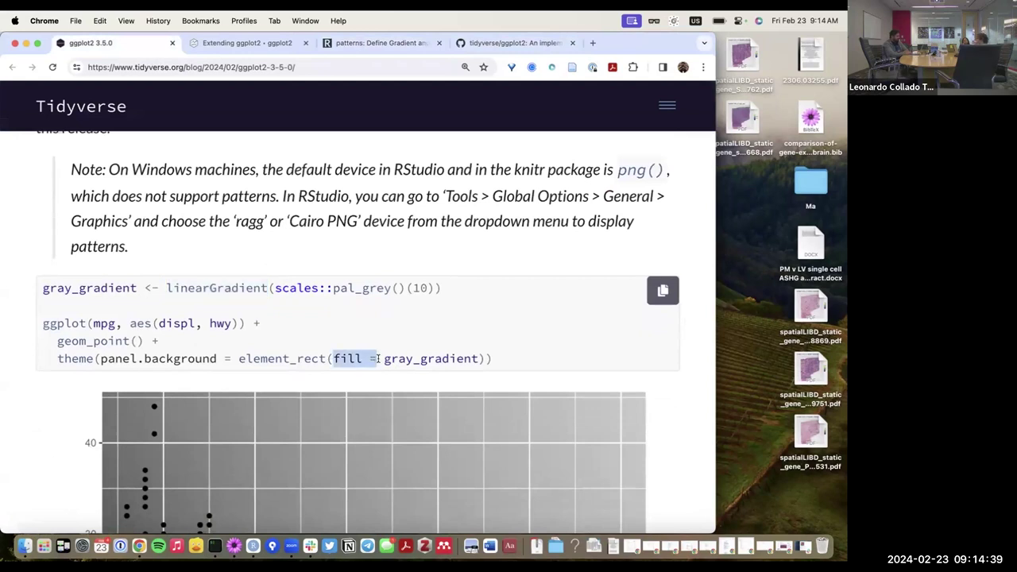
{"action": "scroll", "coordinate": [415, 410], "scroll_direction": "down", "scroll_amount": 10}
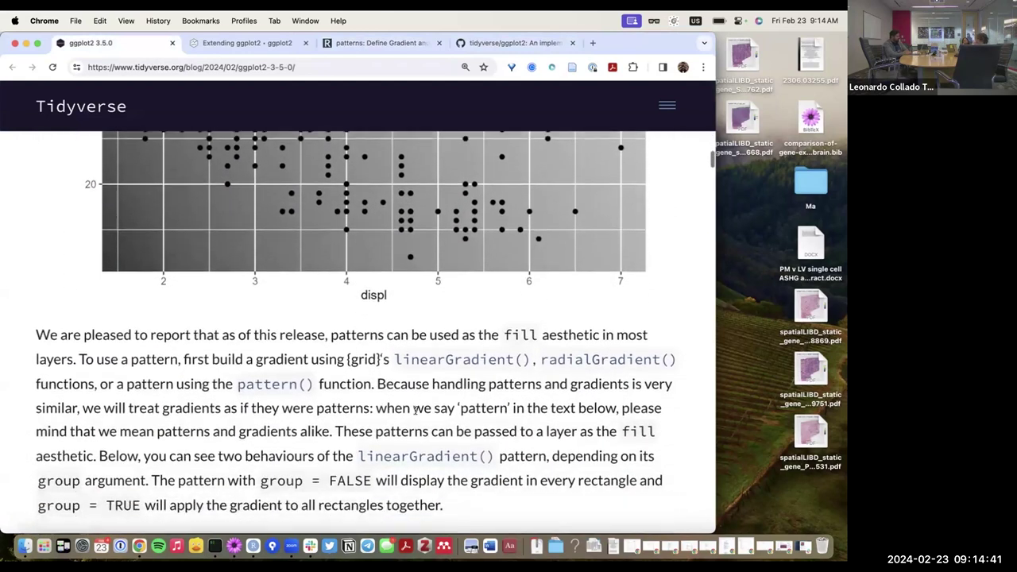
{"action": "scroll", "coordinate": [415, 410], "scroll_direction": "down", "scroll_amount": 3}
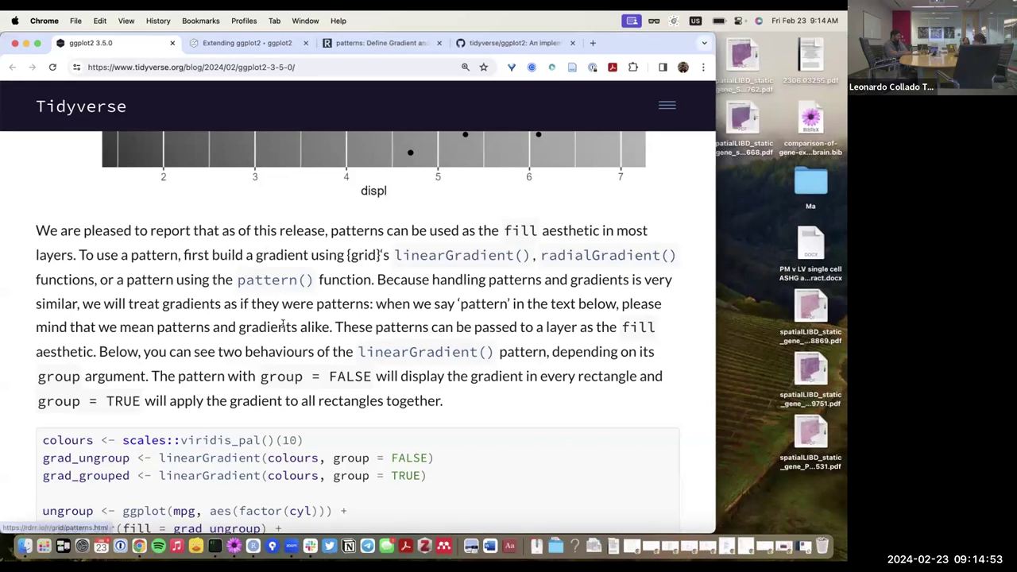
{"action": "scroll", "coordinate": [278, 291], "scroll_direction": "down", "scroll_amount": 3}
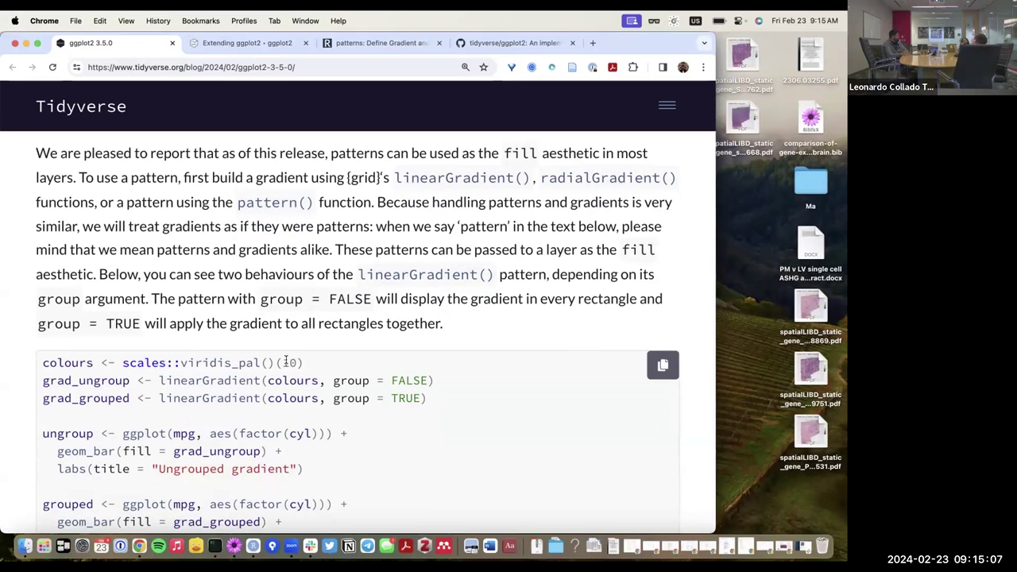
{"action": "left_click_drag", "start_coordinate": [319, 381], "coordinate": [429, 375]}
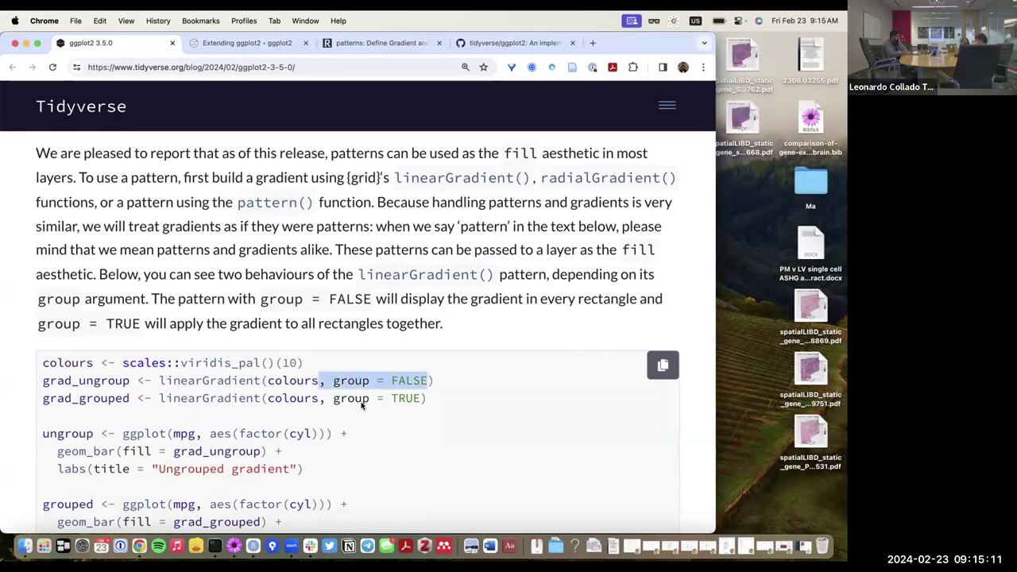
{"action": "scroll", "coordinate": [321, 399], "scroll_direction": "down", "scroll_amount": 3}
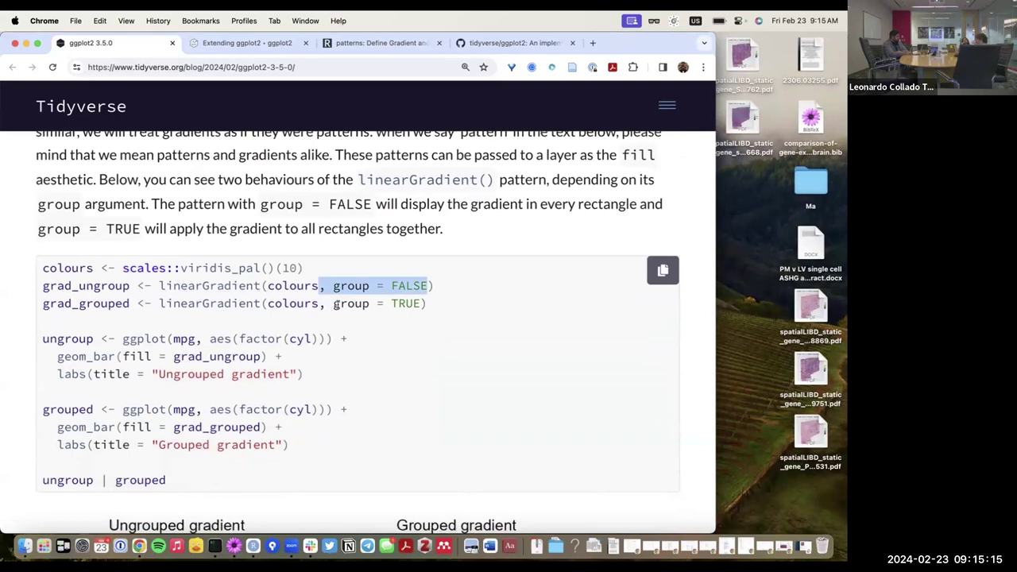
{"action": "scroll", "coordinate": [333, 299], "scroll_direction": "down", "scroll_amount": 2}
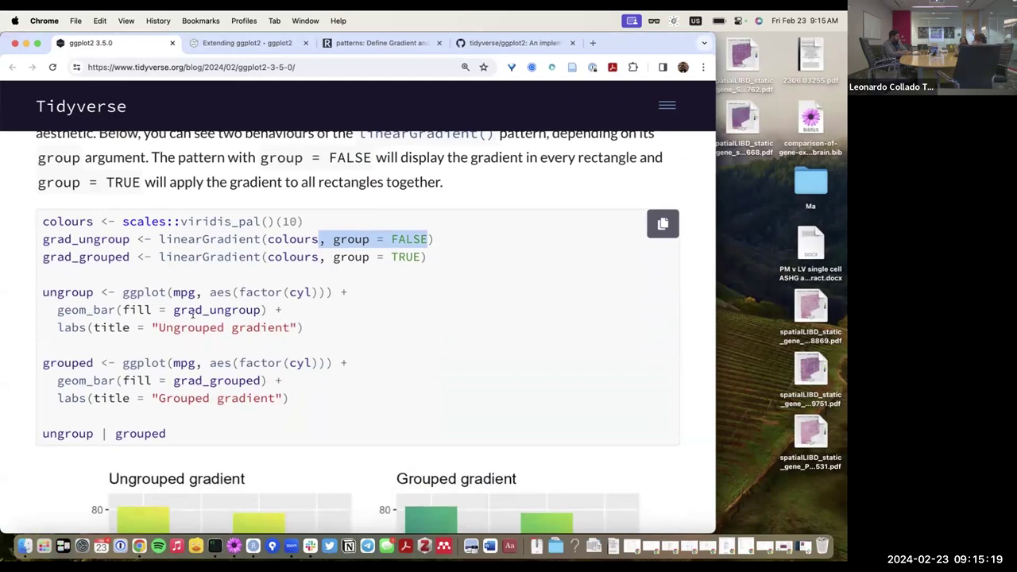
Select and copy the complete grad_ungroup / grad_grouped example code block
{"action": "left_click", "coordinate": [143, 268]}
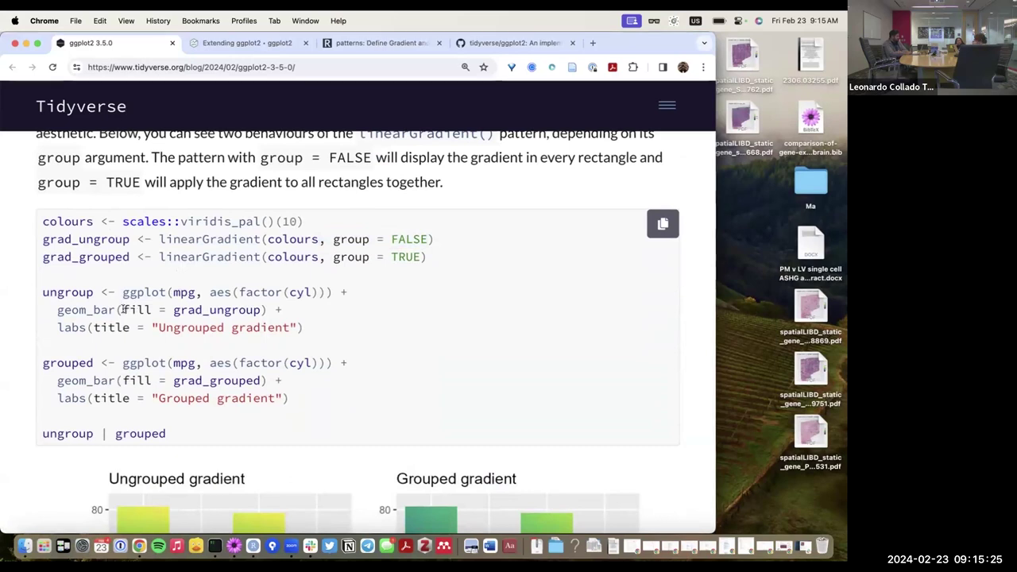
{"action": "left_click_drag", "start_coordinate": [123, 309], "coordinate": [151, 310]}
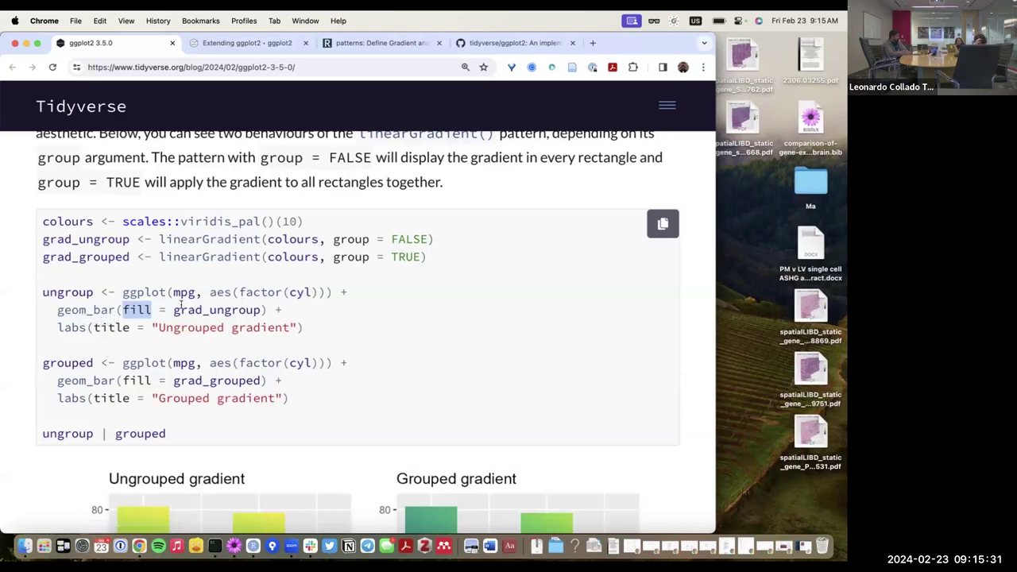
{"action": "left_click_drag", "start_coordinate": [173, 310], "coordinate": [259, 309]}
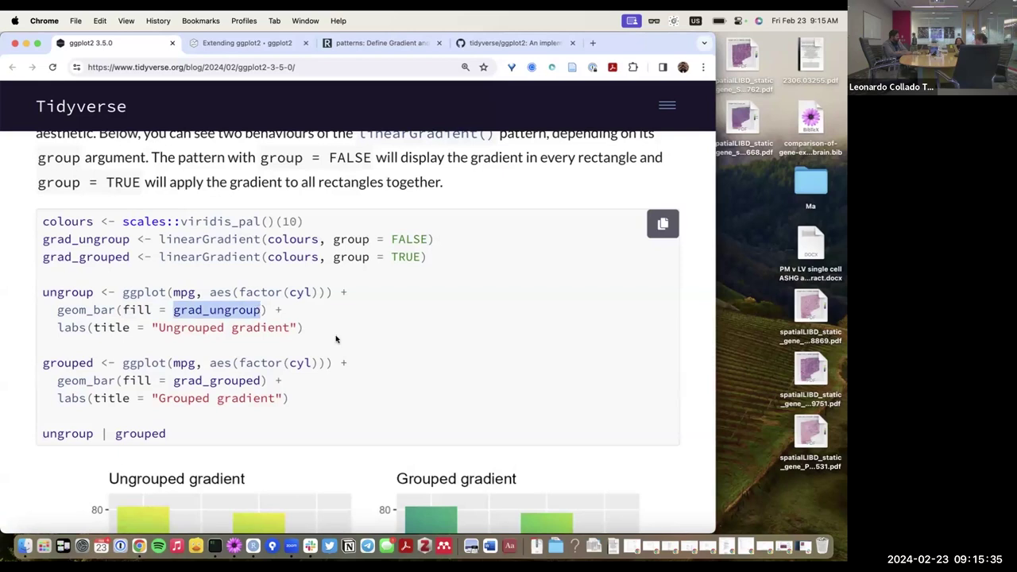
{"action": "scroll", "coordinate": [294, 340], "scroll_direction": "down", "scroll_amount": 1}
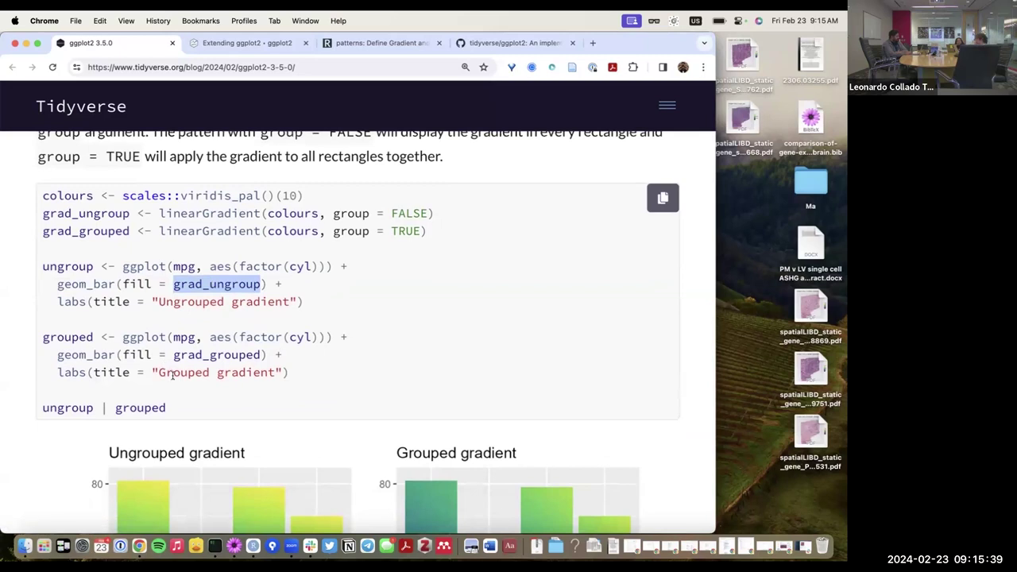
{"action": "scroll", "coordinate": [191, 378], "scroll_direction": "up", "scroll_amount": 1}
{"action": "left_click_drag", "start_coordinate": [168, 427], "coordinate": [41, 206]}
{"action": "key", "text": "super+c"}
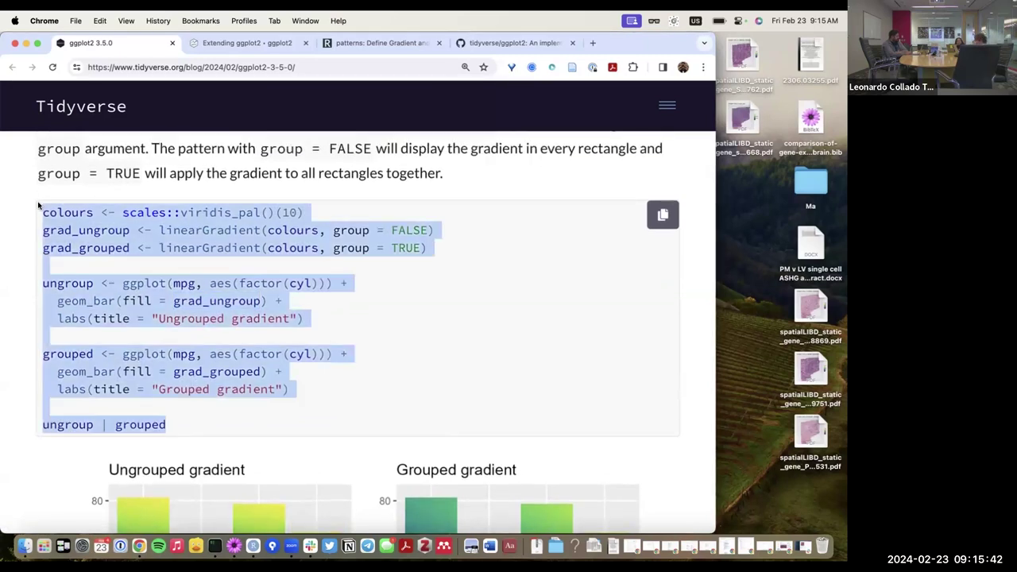
{"action": "key", "text": "ctrl+Up"}
Paste the gradient example into the script as lines 12–24 and run it
{"action": "left_click", "coordinate": [347, 439]}
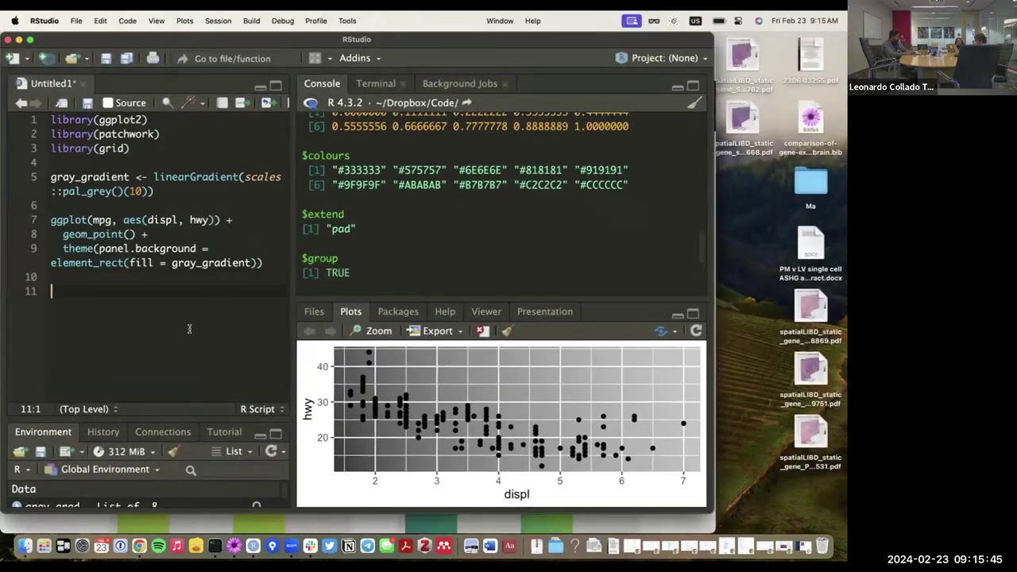
{"action": "key", "text": "super+v"}
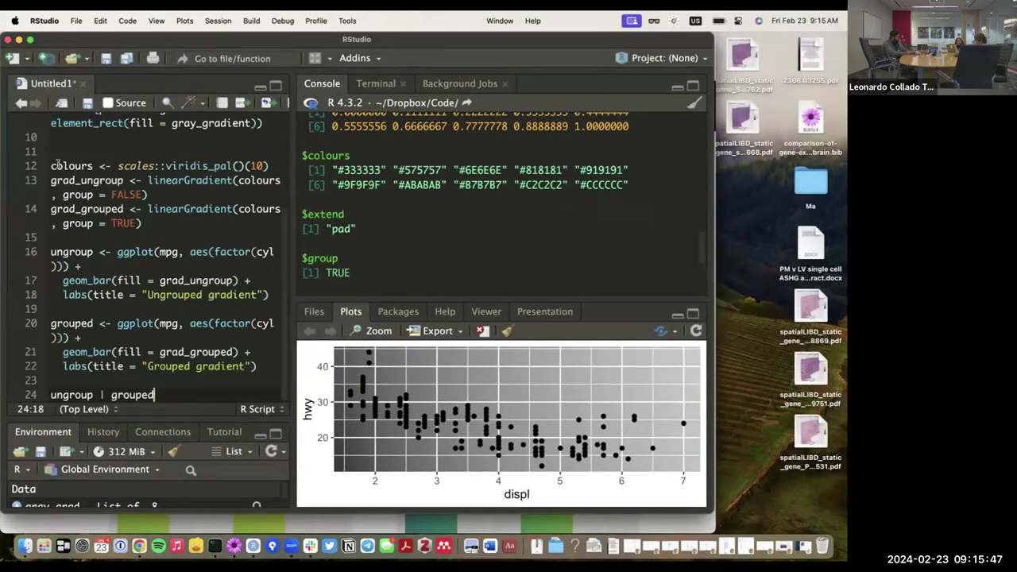
{"action": "left_click_drag", "start_coordinate": [51, 165], "coordinate": [154, 395]}
{"action": "key", "text": "super+Return"}
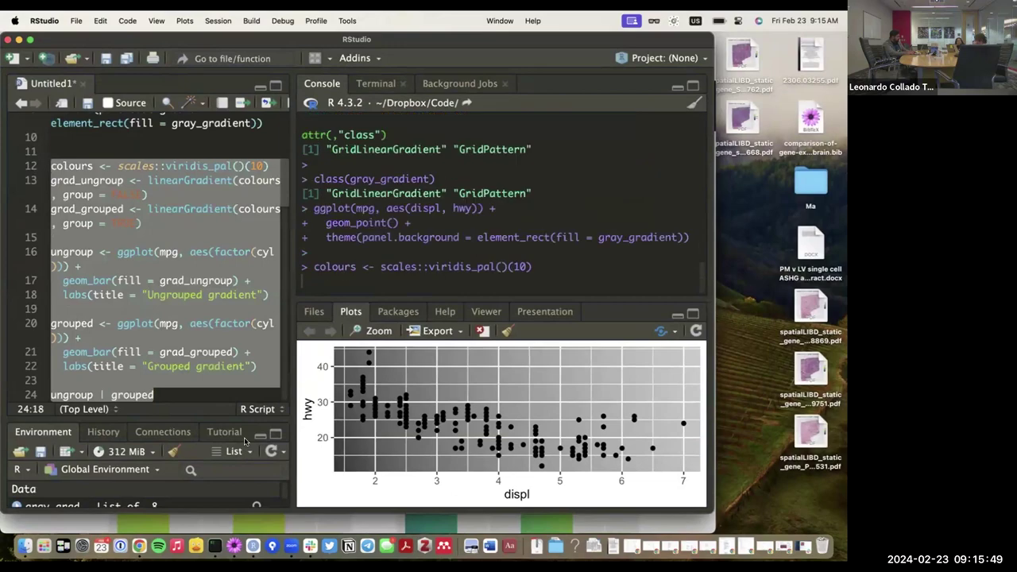
View the Ungrouped and Grouped gradient bar charts enlarged full-screen, then close the zoom window
{"action": "key", "text": "ctrl+Up"}
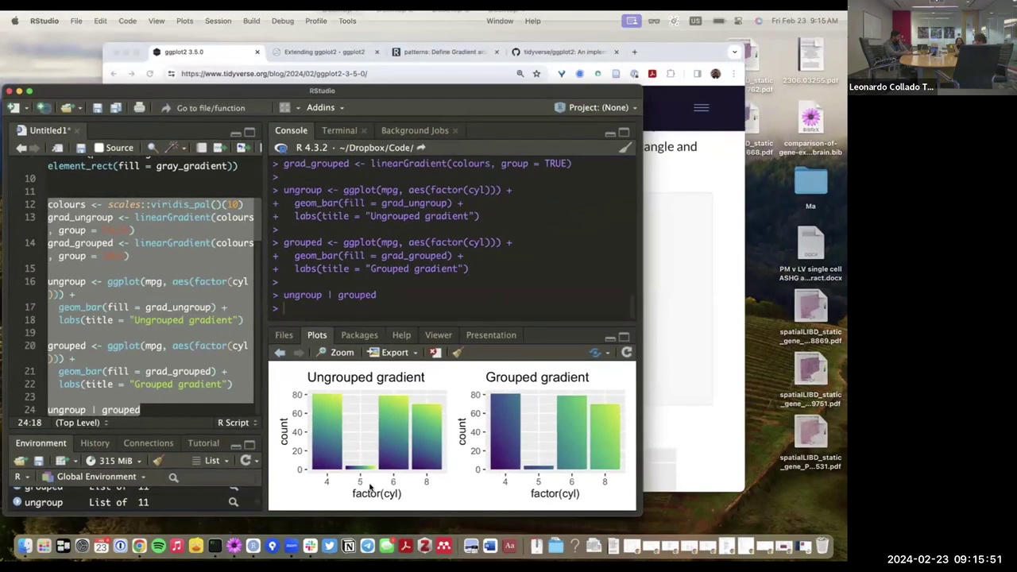
{"action": "left_click", "coordinate": [368, 326]}
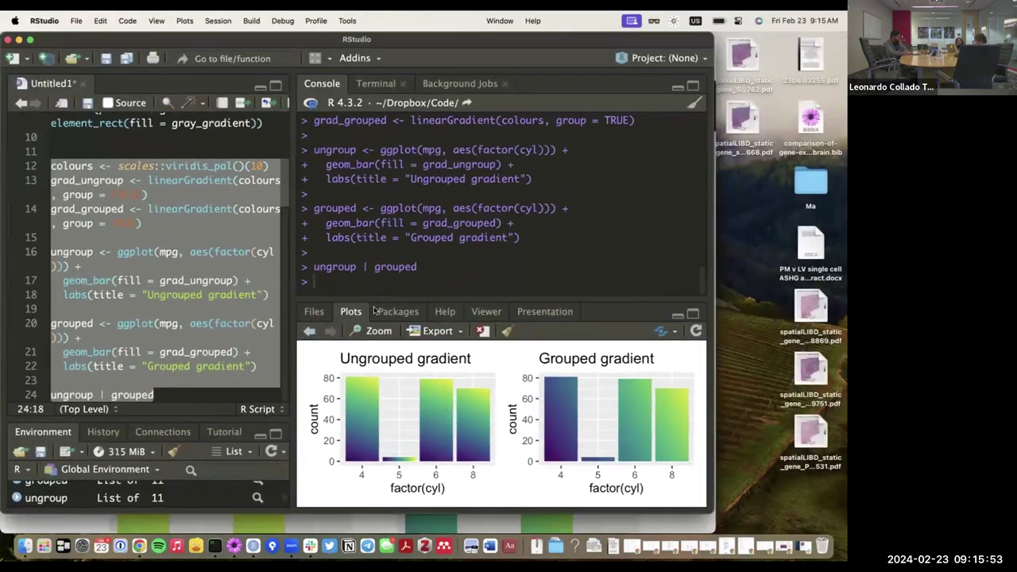
{"action": "left_click", "coordinate": [370, 329]}
{"action": "double_click", "coordinate": [343, 125]}
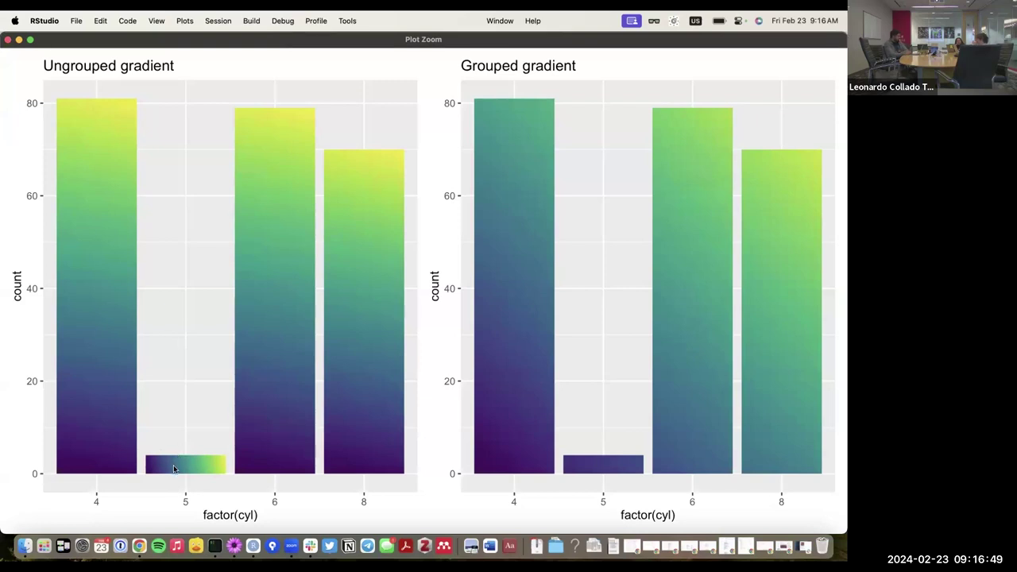
{"action": "left_click", "coordinate": [8, 40]}
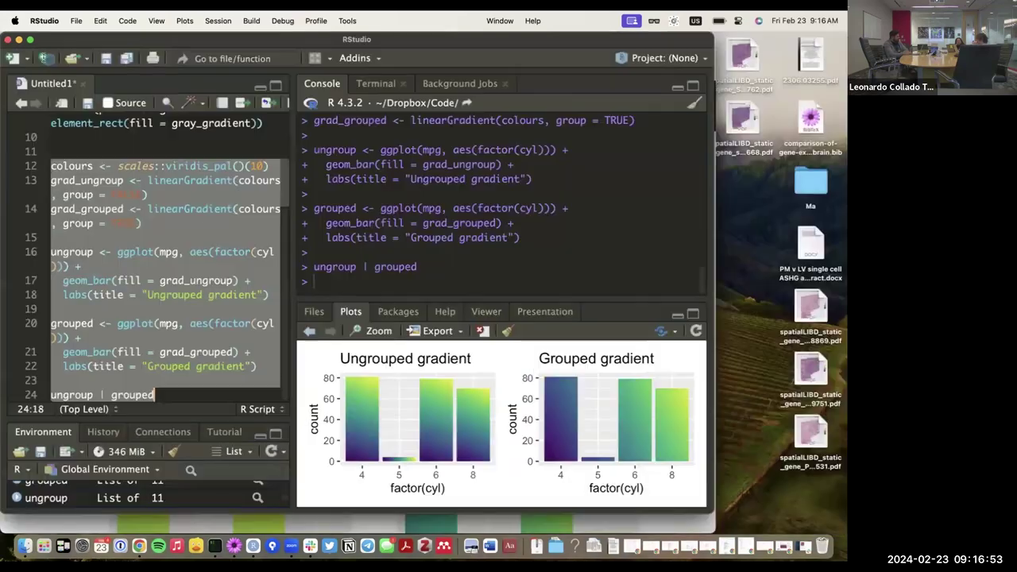
{"action": "key", "text": "ctrl+Up"}
Return to the Chrome blog and scroll past the gradient charts to the scale_fill_manual() patterns code
{"action": "left_click", "coordinate": [543, 259]}
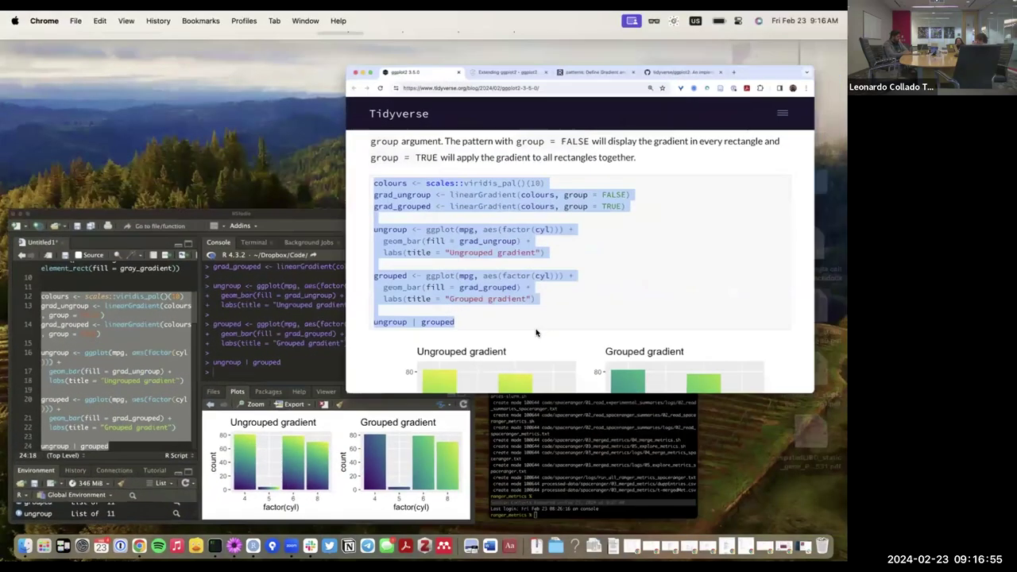
{"action": "scroll", "coordinate": [530, 336], "scroll_direction": "down", "scroll_amount": 5}
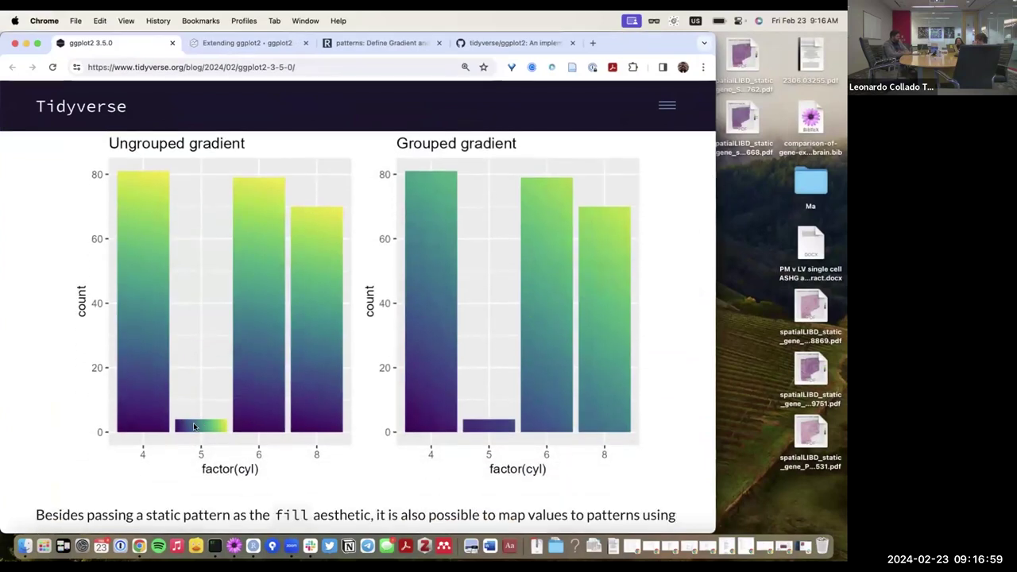
{"action": "scroll", "coordinate": [273, 447], "scroll_direction": "down", "scroll_amount": 4}
{"action": "scroll", "coordinate": [273, 447], "scroll_direction": "up", "scroll_amount": 8}
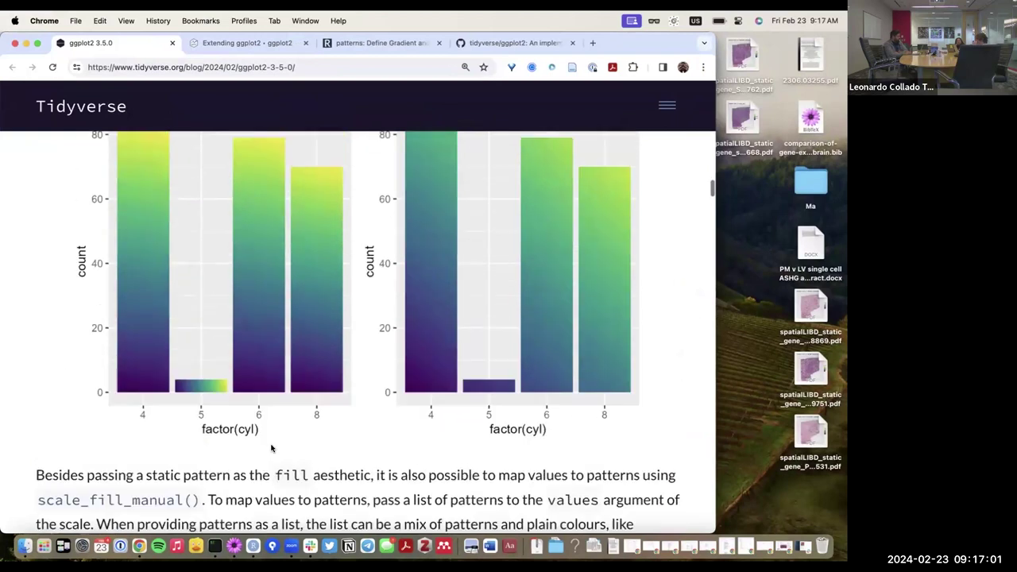
{"action": "scroll", "coordinate": [271, 447], "scroll_direction": "up", "scroll_amount": 1}
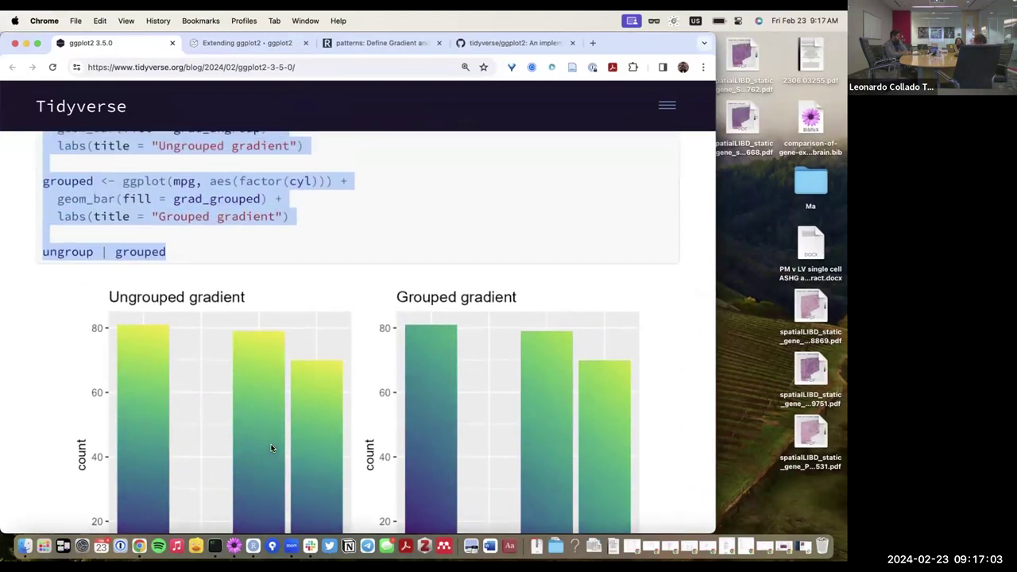
{"action": "scroll", "coordinate": [271, 448], "scroll_direction": "up", "scroll_amount": 8}
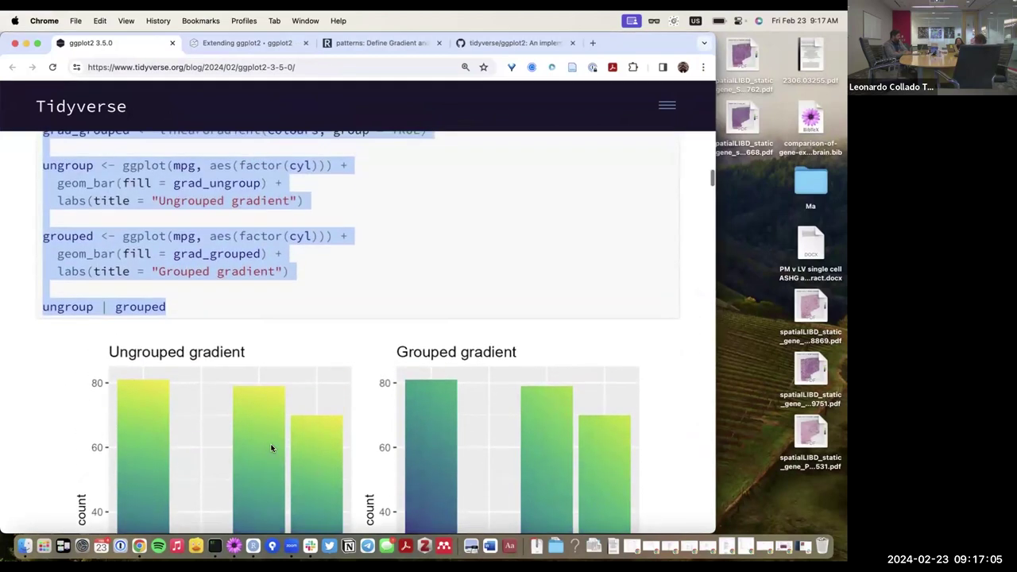
{"action": "scroll", "coordinate": [271, 449], "scroll_direction": "down", "scroll_amount": 10}
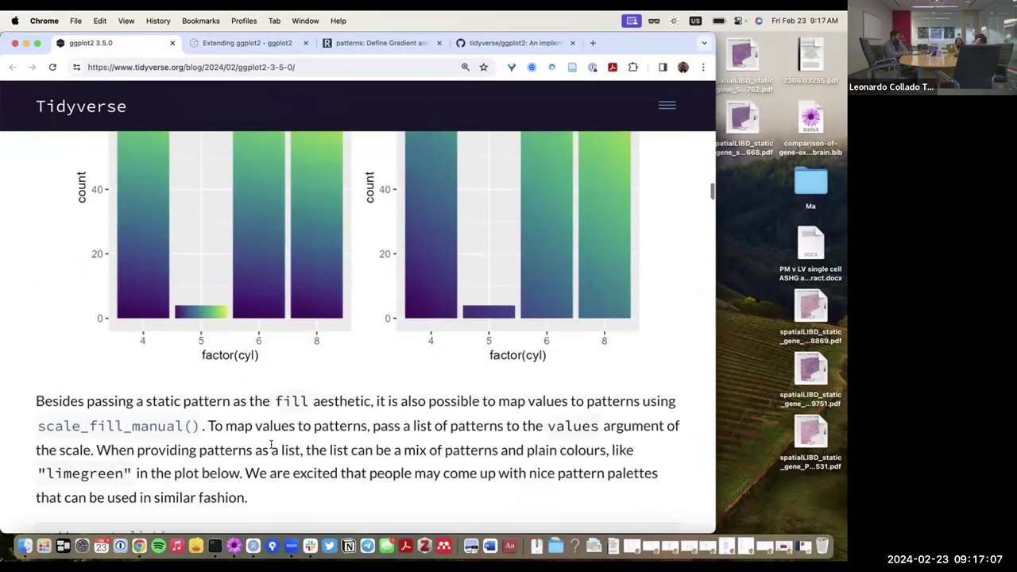
{"action": "scroll", "coordinate": [271, 449], "scroll_direction": "down", "scroll_amount": 2}
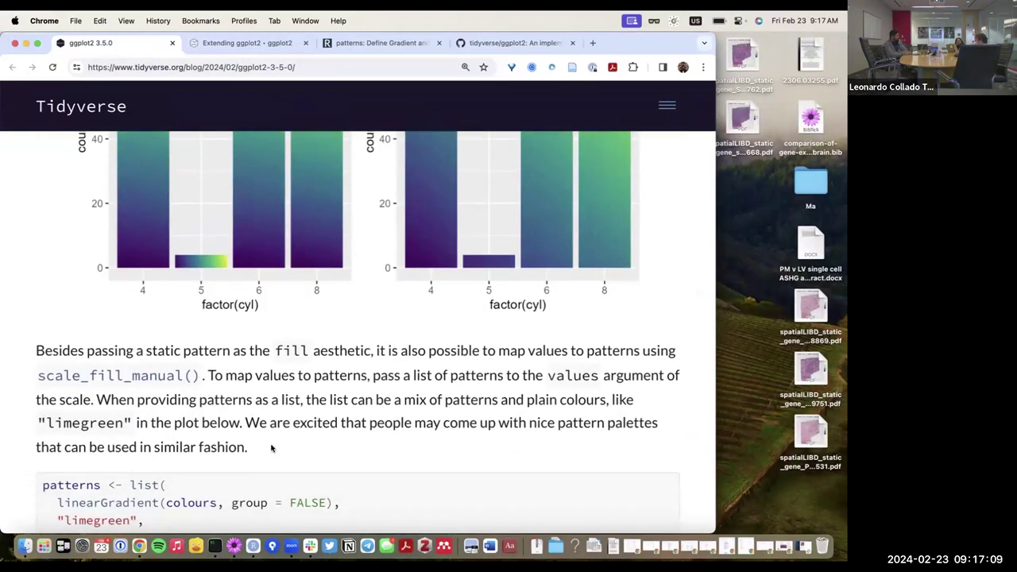
{"action": "scroll", "coordinate": [271, 449], "scroll_direction": "down", "scroll_amount": 4}
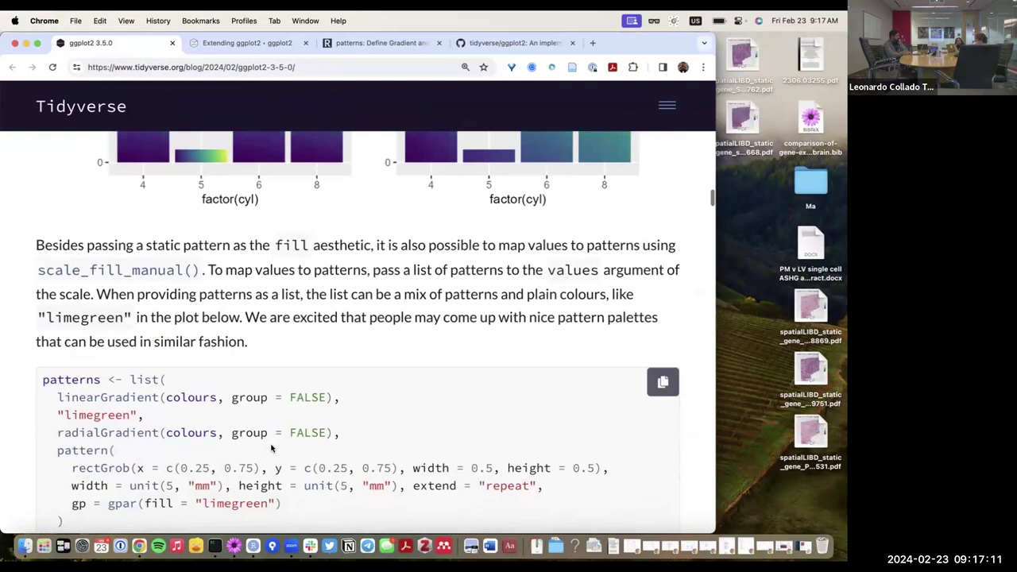
{"action": "scroll", "coordinate": [271, 449], "scroll_direction": "down", "scroll_amount": 3}
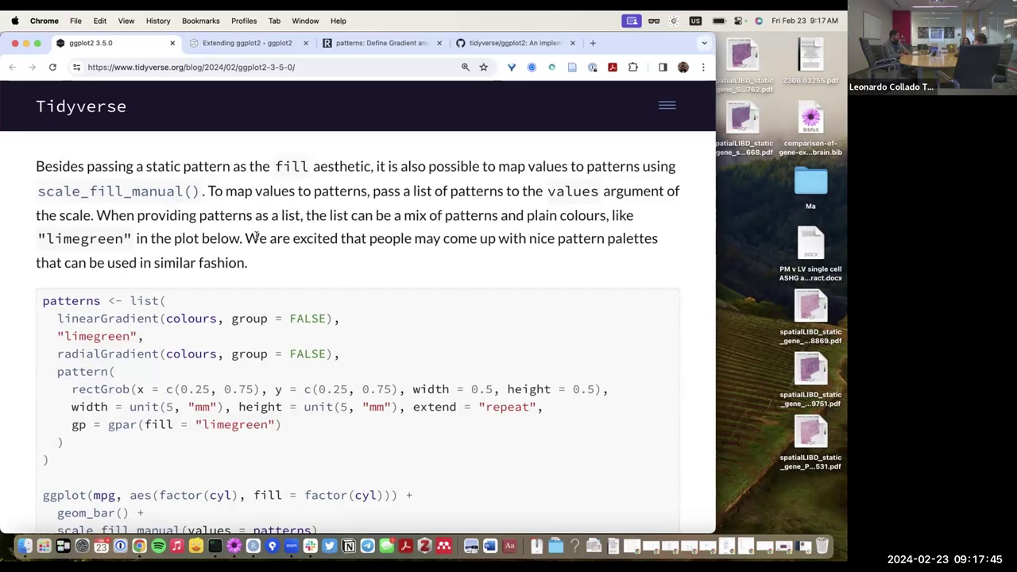
Examine the patterns code, highlighting group = FALSE, the limegreen entry and fill = factor(cyl)
{"action": "scroll", "coordinate": [256, 236], "scroll_direction": "down", "scroll_amount": 4}
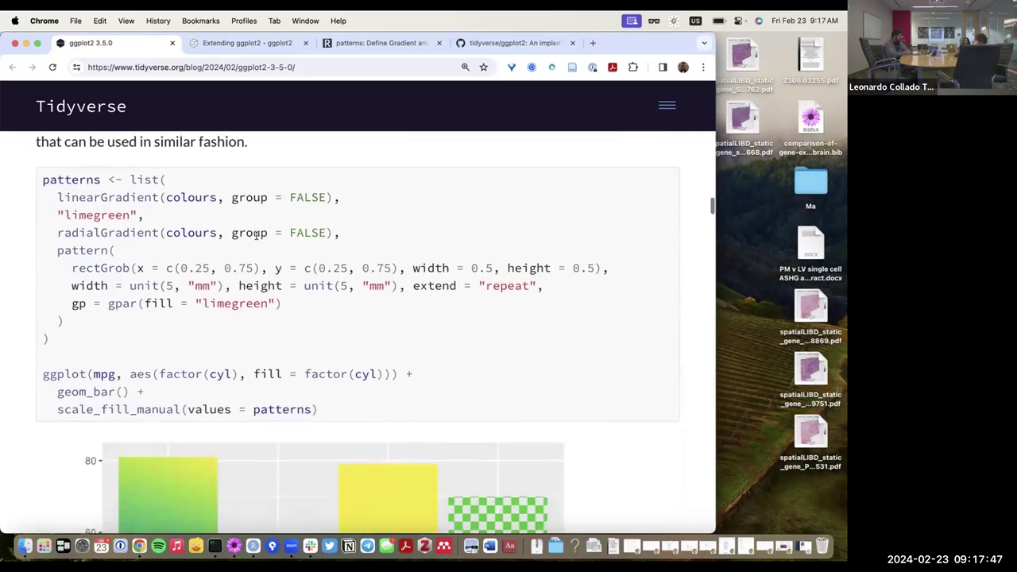
{"action": "scroll", "coordinate": [256, 235], "scroll_direction": "up", "scroll_amount": 3}
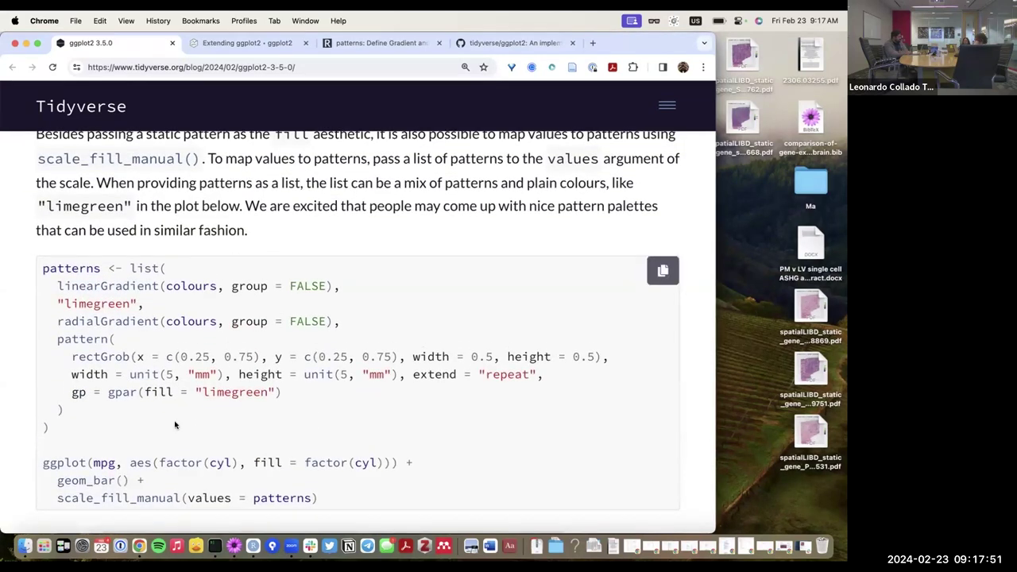
{"action": "scroll", "coordinate": [176, 425], "scroll_direction": "down", "scroll_amount": 1}
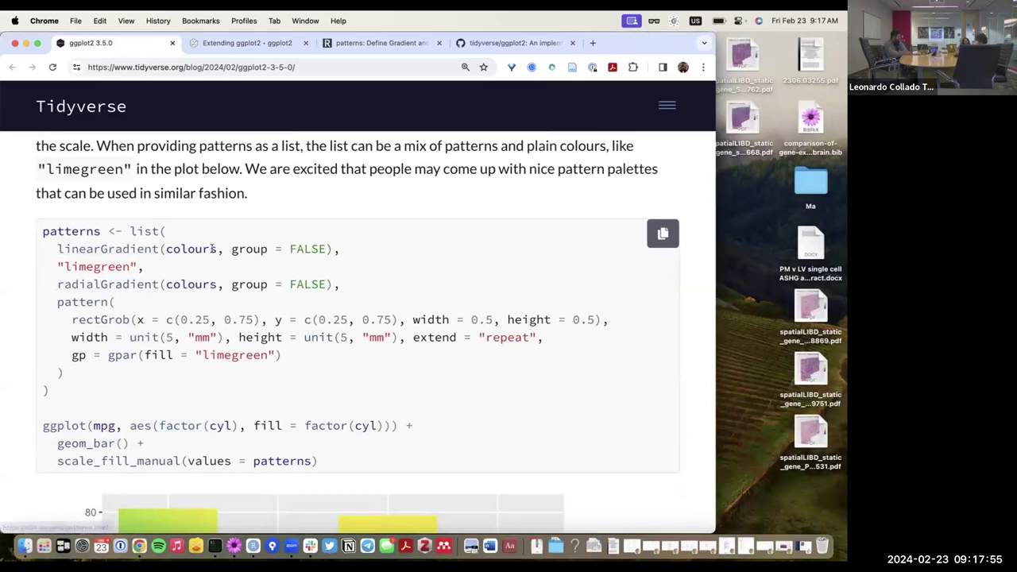
{"action": "left_click_drag", "start_coordinate": [220, 249], "coordinate": [323, 247]}
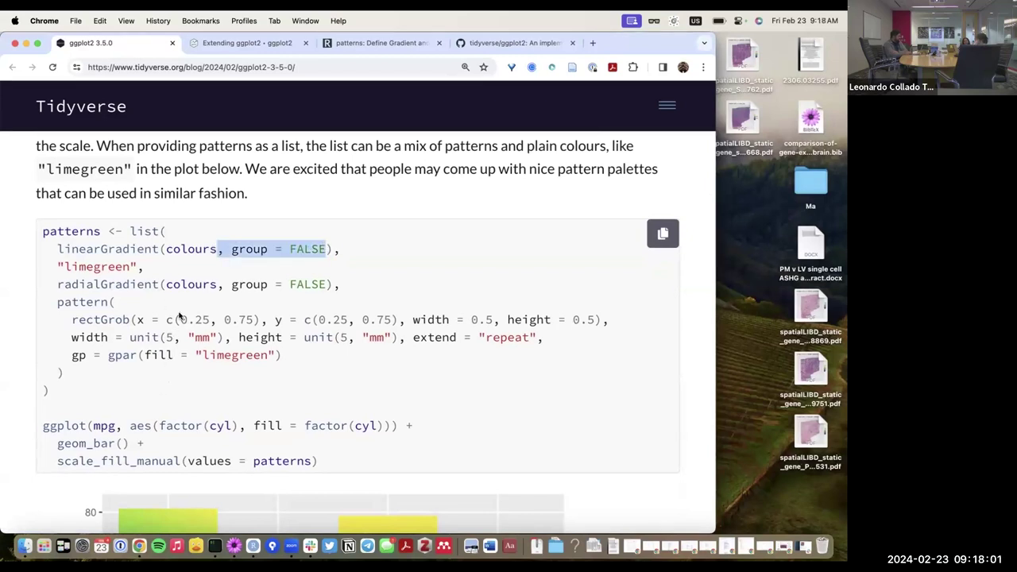
{"action": "left_click_drag", "start_coordinate": [150, 270], "coordinate": [58, 265]}
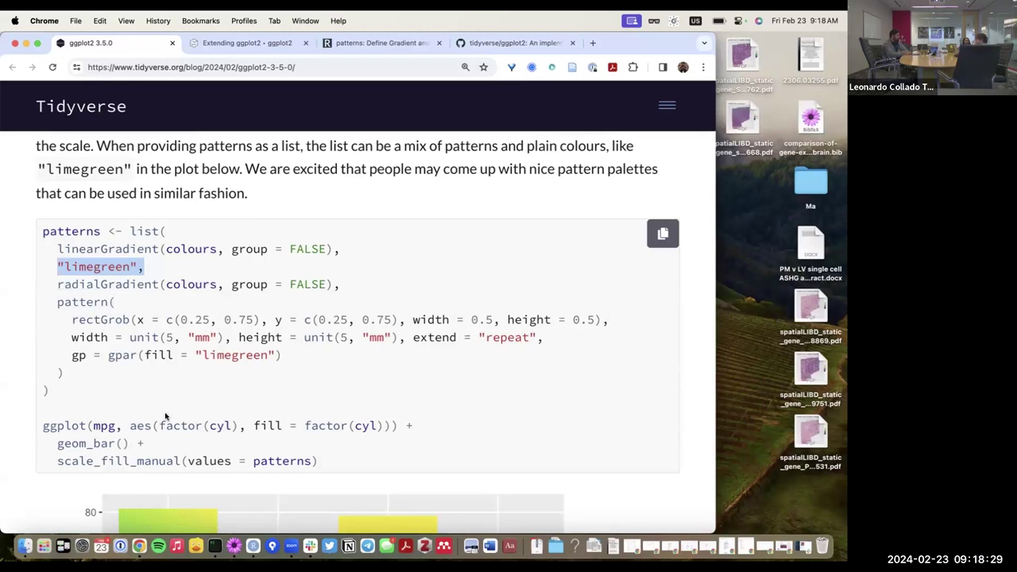
{"action": "left_click", "coordinate": [229, 396]}
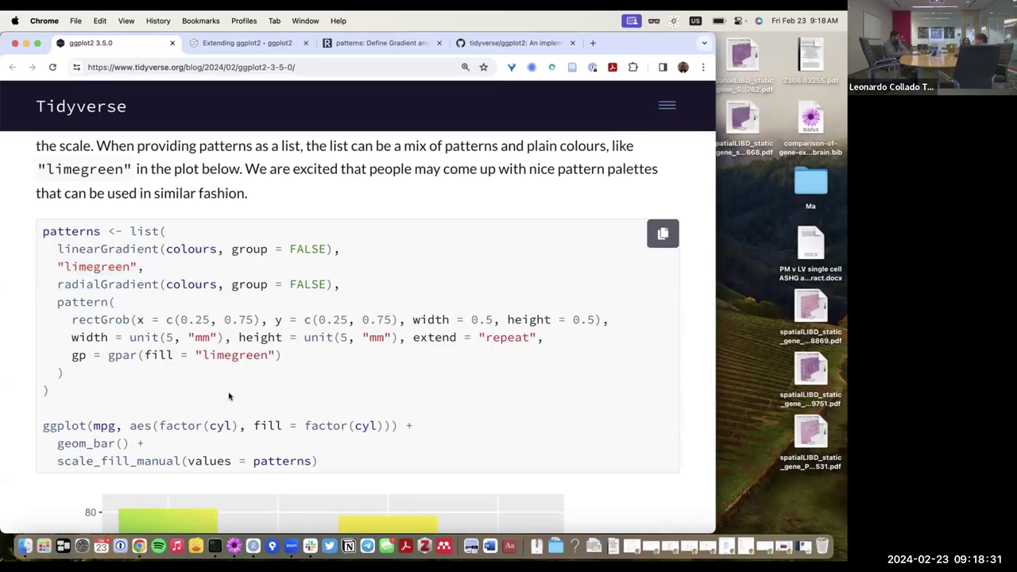
{"action": "left_click_drag", "start_coordinate": [242, 426], "coordinate": [384, 427]}
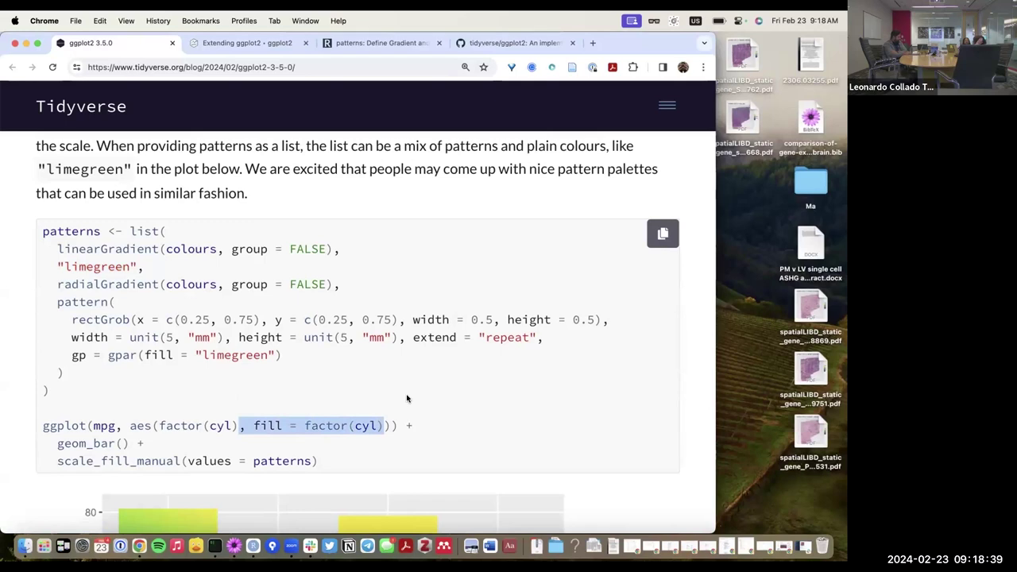
{"action": "mouse_move", "coordinate": [362, 425]}
{"action": "left_mouse_down"}
{"action": "mouse_move", "coordinate": [384, 425]}
{"action": "mouse_move", "coordinate": [373, 425]}
{"action": "left_mouse_up"}
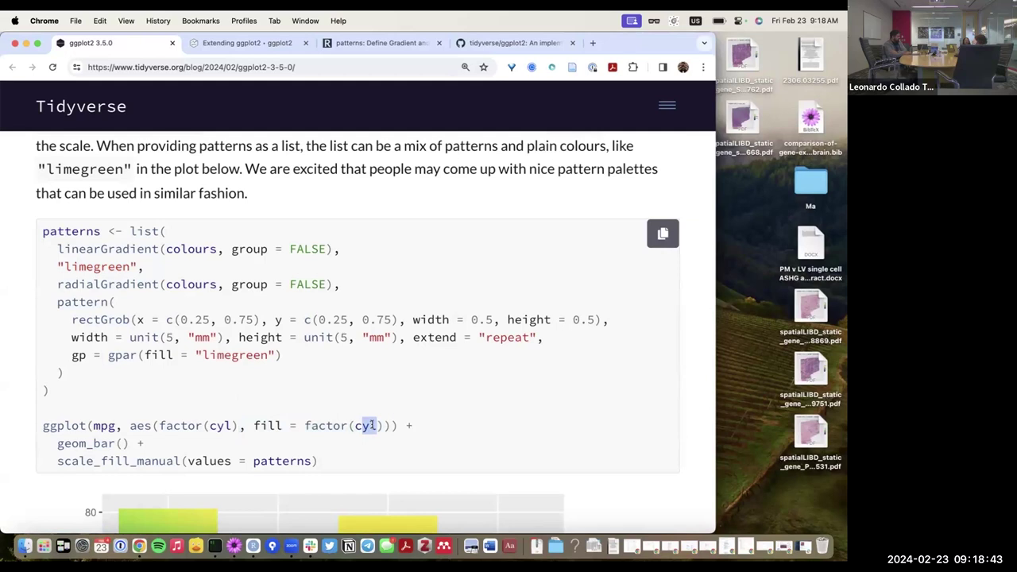
{"action": "left_click", "coordinate": [287, 403]}
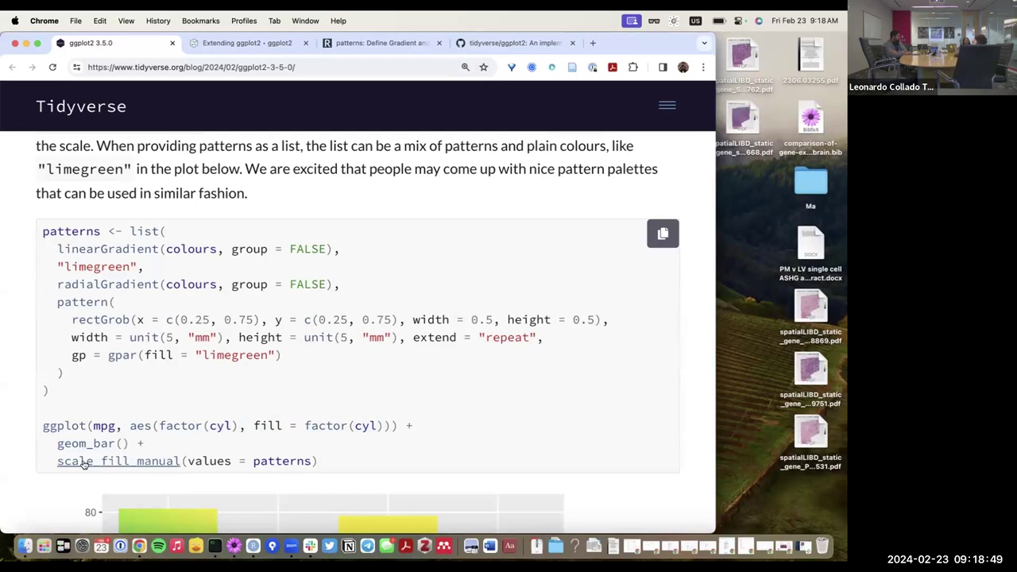
Select the entire patterns list and scale_fill_manual(values = patterns) example code
{"action": "left_click_drag", "start_coordinate": [186, 461], "coordinate": [247, 464]}
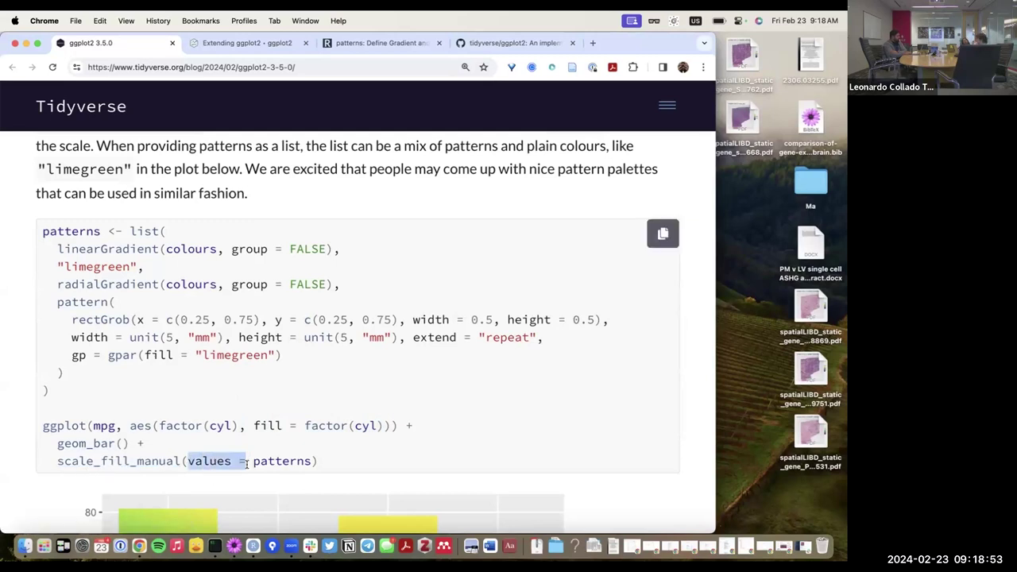
{"action": "left_click_drag", "start_coordinate": [167, 232], "coordinate": [38, 231]}
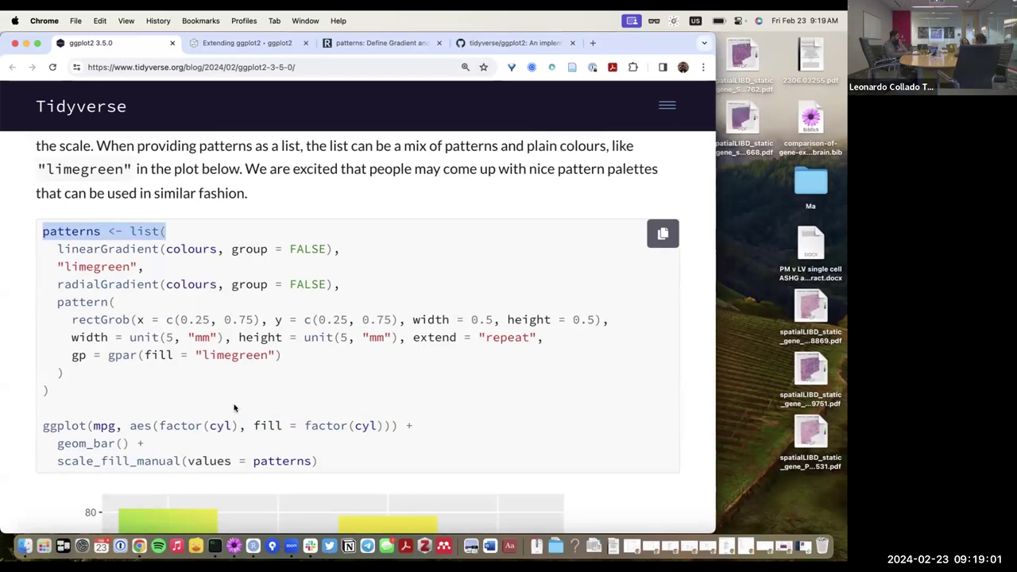
{"action": "left_click_drag", "start_coordinate": [330, 465], "coordinate": [36, 232]}
{"action": "key", "text": "super+c"}
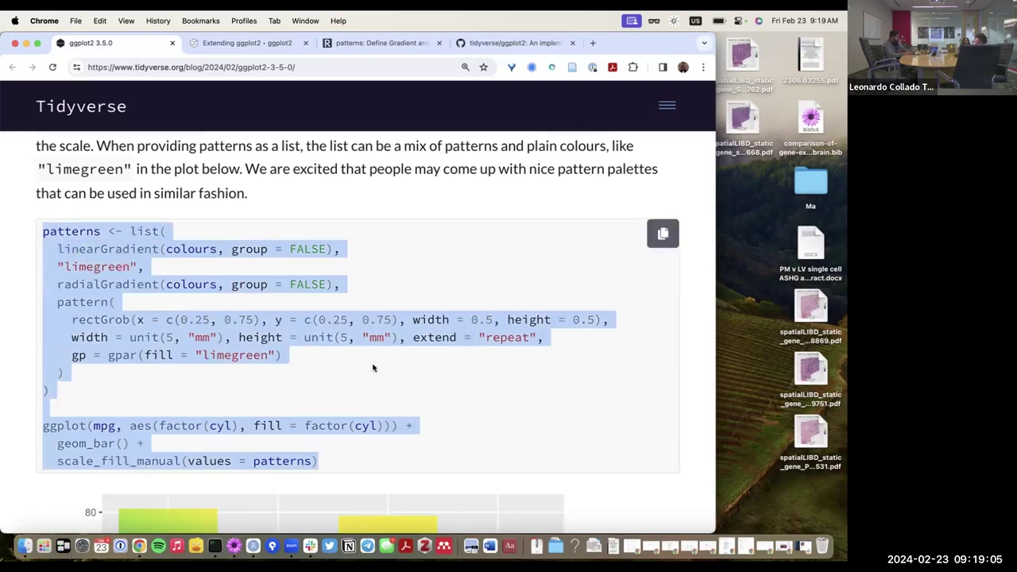
{"action": "key", "text": "ctrl+Up"}
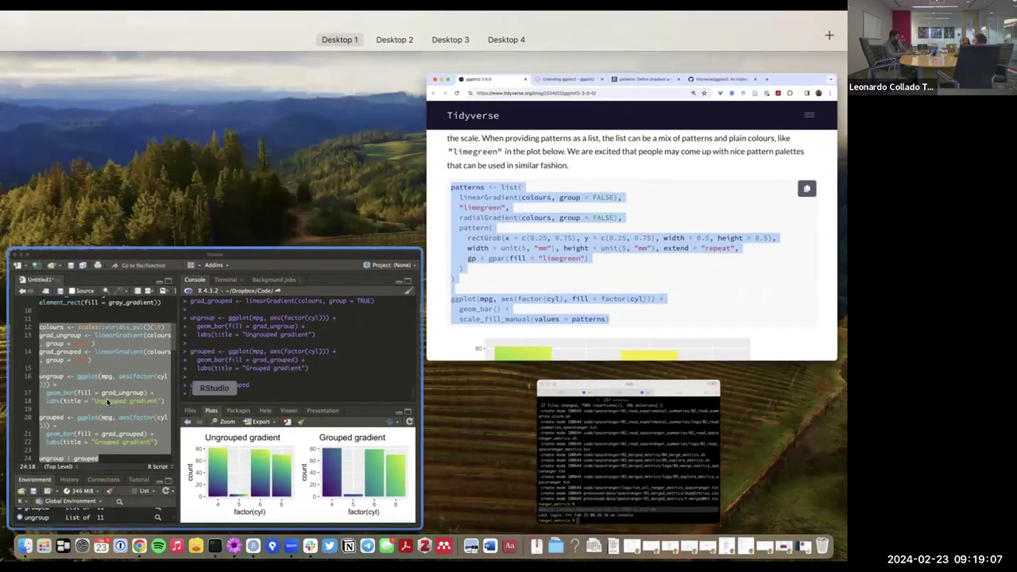
Paste the patterns example below line 24 as lines 27–40 and run it
{"action": "left_click", "coordinate": [106, 398]}
{"action": "key", "text": "Return"}
{"action": "key", "text": "Return"}
{"action": "key", "text": "Return"}
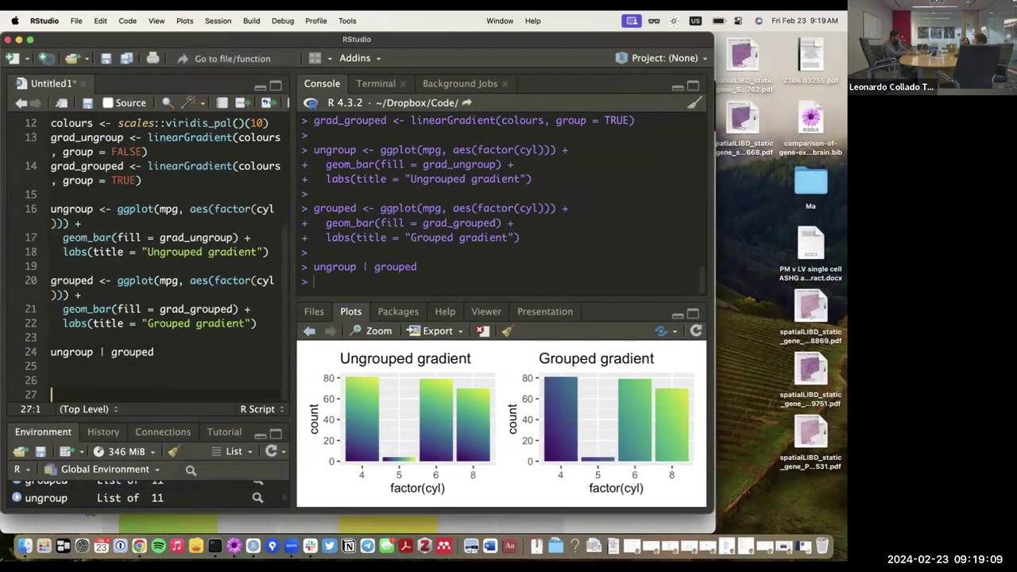
{"action": "key", "text": "super+v"}
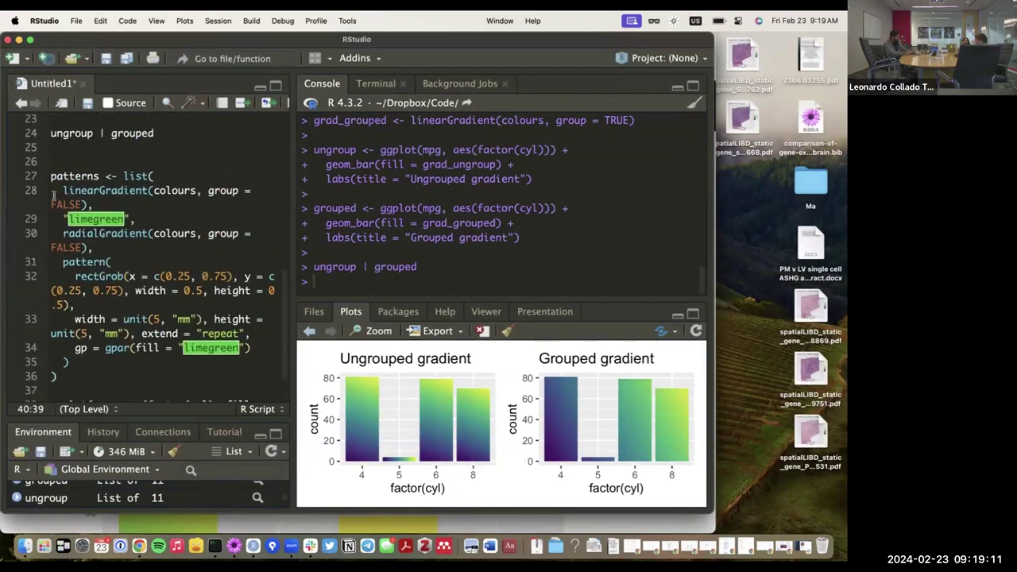
{"action": "left_click_drag", "start_coordinate": [50, 173], "coordinate": [281, 397]}
{"action": "key", "text": "super+Return"}
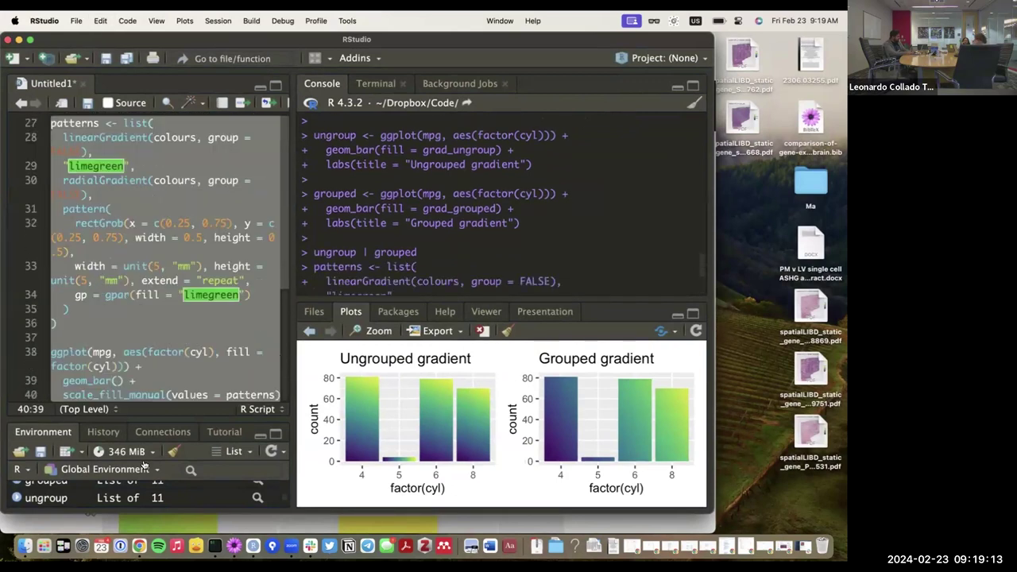
Show the gradient, limegreen and checkerboard bar chart enlarged in its own window
{"action": "key", "text": "ctrl+Up"}
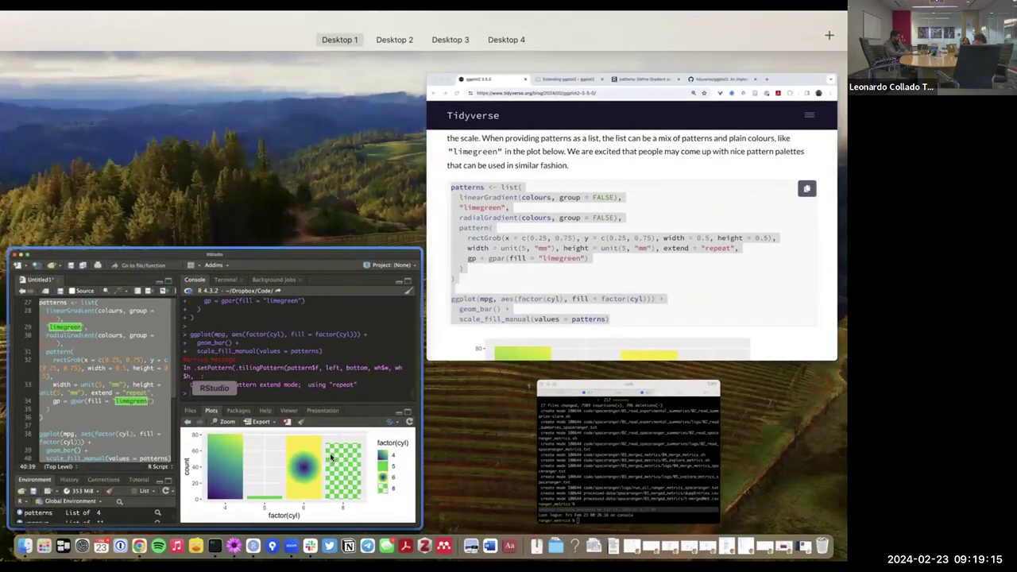
{"action": "left_click", "coordinate": [326, 327]}
{"action": "left_click", "coordinate": [379, 331]}
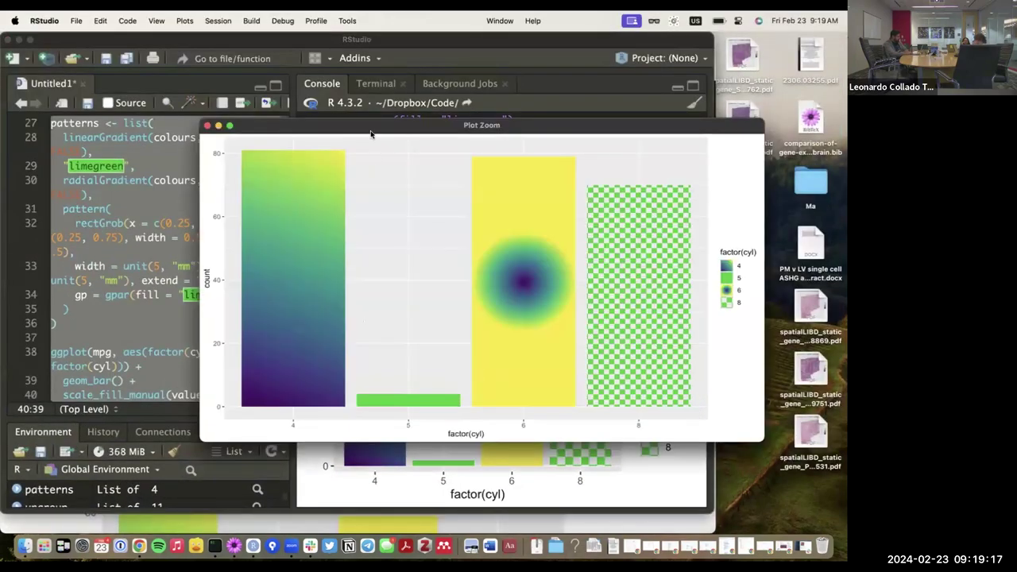
{"action": "left_click_drag", "start_coordinate": [371, 124], "coordinate": [258, 97]}
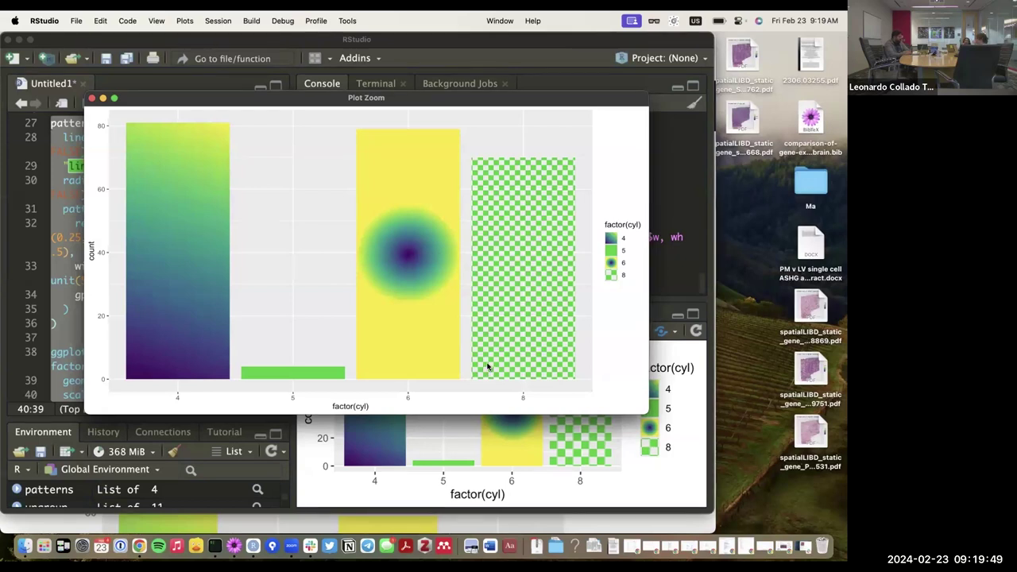
{"action": "key", "text": "ctrl+Up"}
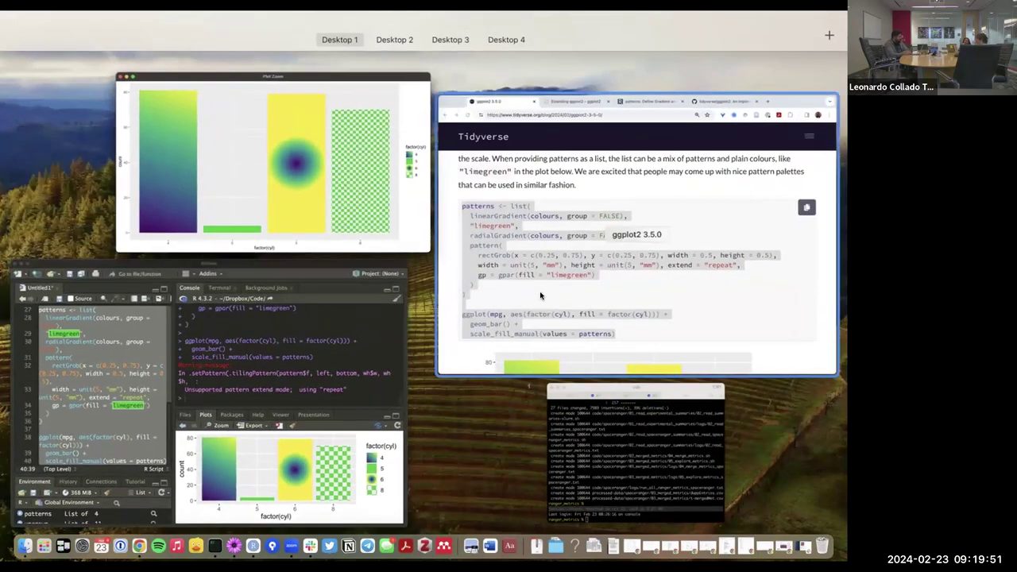
Back in Chrome, highlight the extend = "repeat" argument in the patterns code
{"action": "left_click", "coordinate": [541, 296]}
{"action": "left_click", "coordinate": [454, 356]}
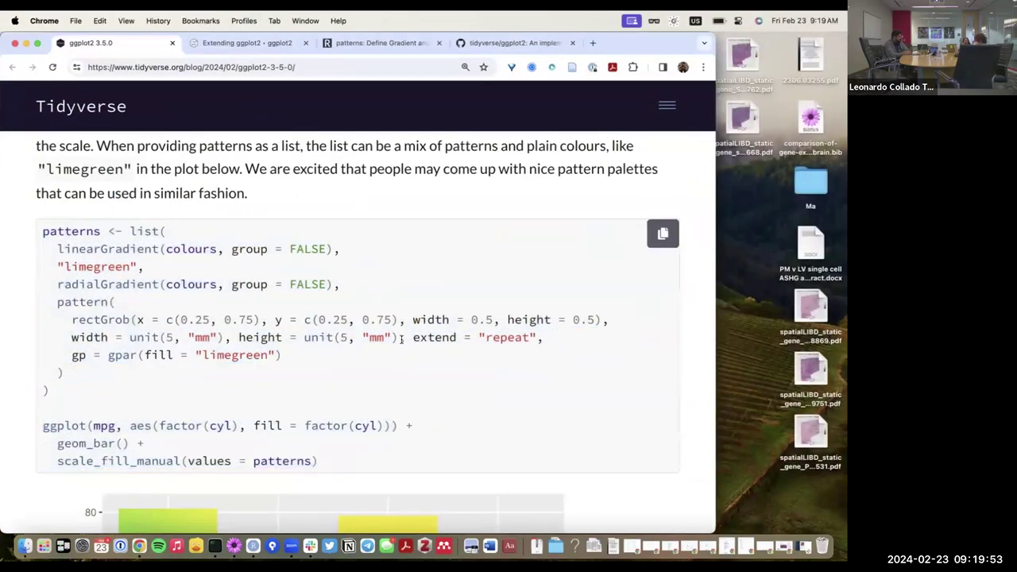
{"action": "left_click_drag", "start_coordinate": [400, 337], "coordinate": [540, 336]}
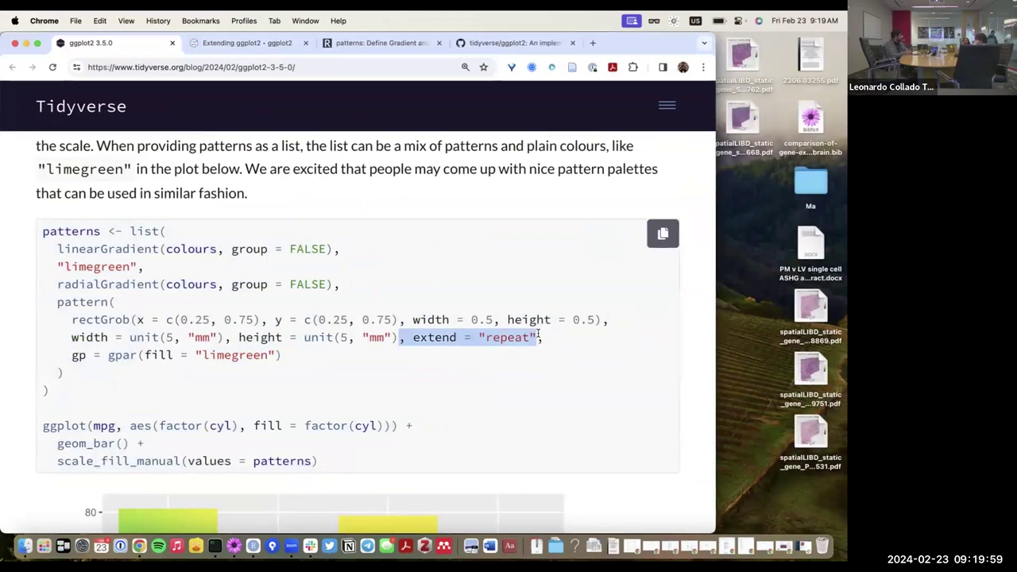
{"action": "left_click", "coordinate": [410, 362]}
Scroll past the patterned bar chart to the paragraph introducing fill_alpha()
{"action": "scroll", "coordinate": [369, 390], "scroll_direction": "down", "scroll_amount": 1}
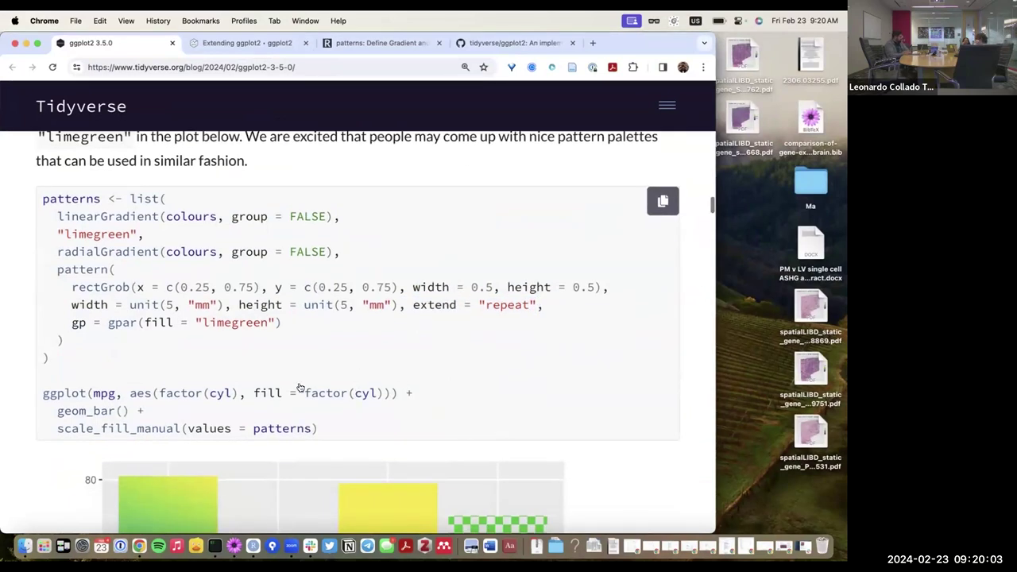
{"action": "scroll", "coordinate": [301, 387], "scroll_direction": "down", "scroll_amount": 1}
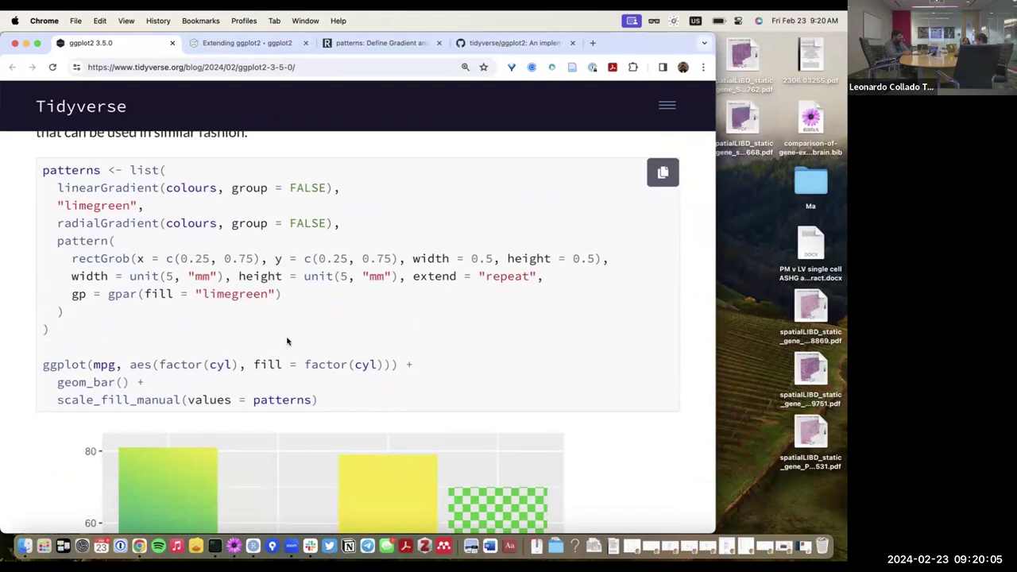
{"action": "scroll", "coordinate": [288, 341], "scroll_direction": "down", "scroll_amount": 10}
{"action": "scroll", "coordinate": [287, 341], "scroll_direction": "up", "scroll_amount": 4}
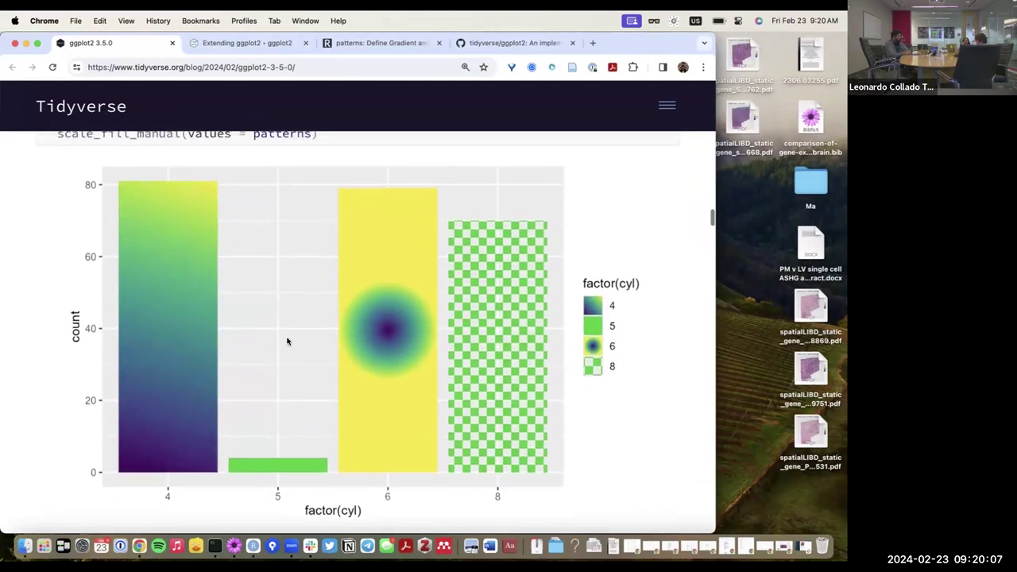
{"action": "scroll", "coordinate": [288, 341], "scroll_direction": "down", "scroll_amount": 2}
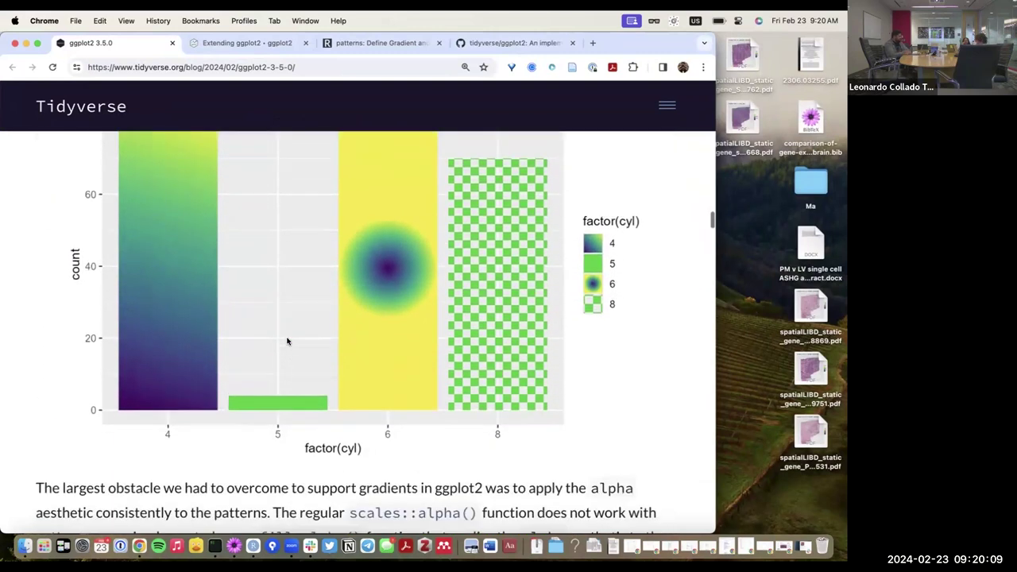
{"action": "scroll", "coordinate": [288, 341], "scroll_direction": "down", "scroll_amount": 5}
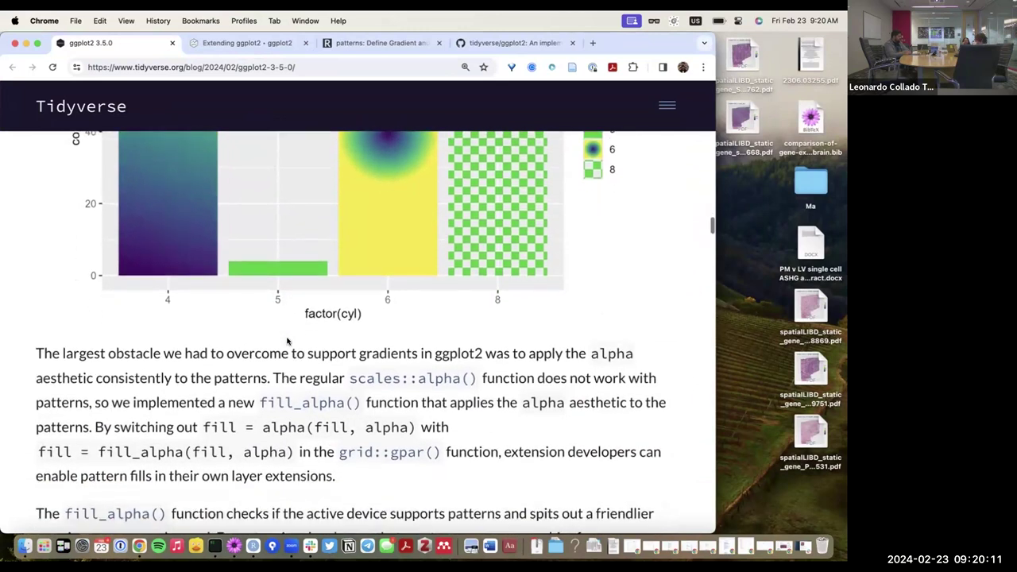
{"action": "scroll", "coordinate": [277, 337], "scroll_direction": "up", "scroll_amount": 2}
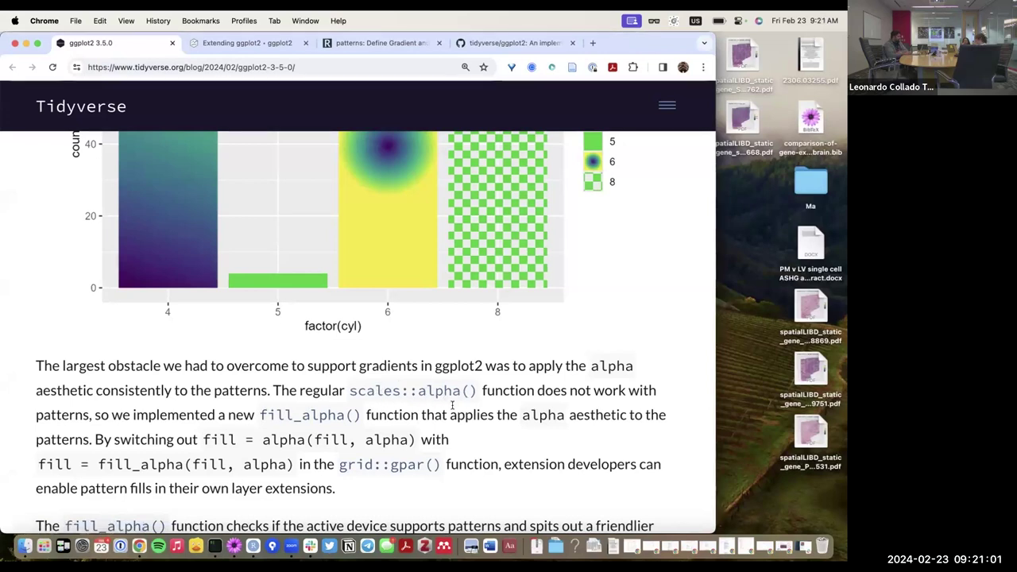
{"action": "scroll", "coordinate": [366, 425], "scroll_direction": "down", "scroll_amount": 1}
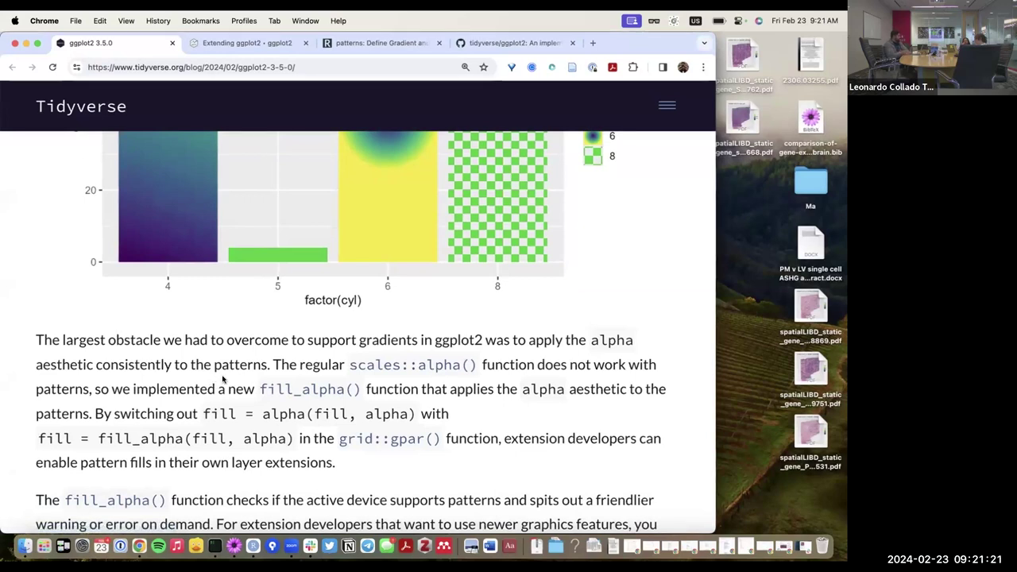
{"action": "scroll", "coordinate": [259, 395], "scroll_direction": "down", "scroll_amount": 1}
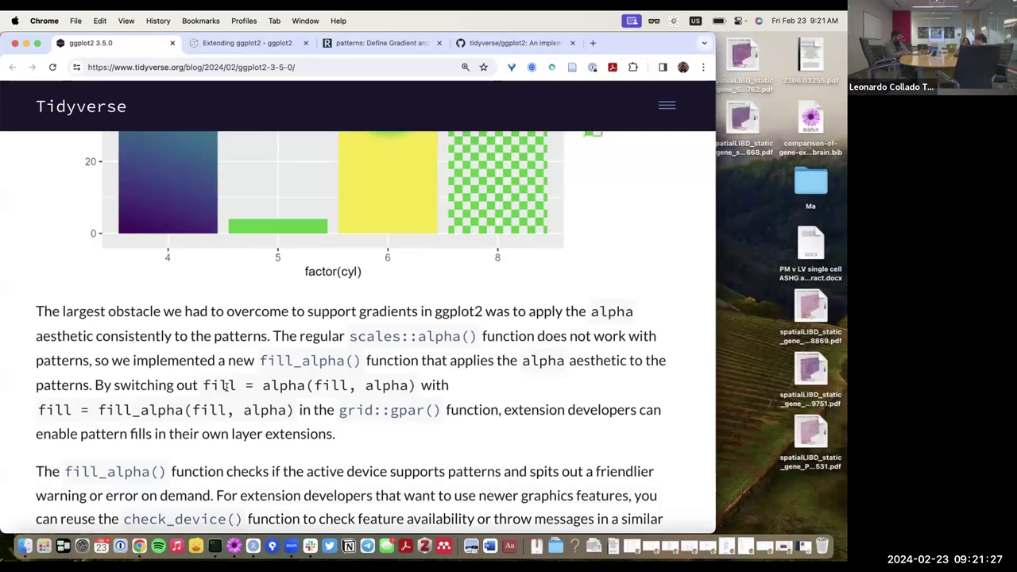
{"action": "left_click_drag", "start_coordinate": [204, 385], "coordinate": [408, 384]}
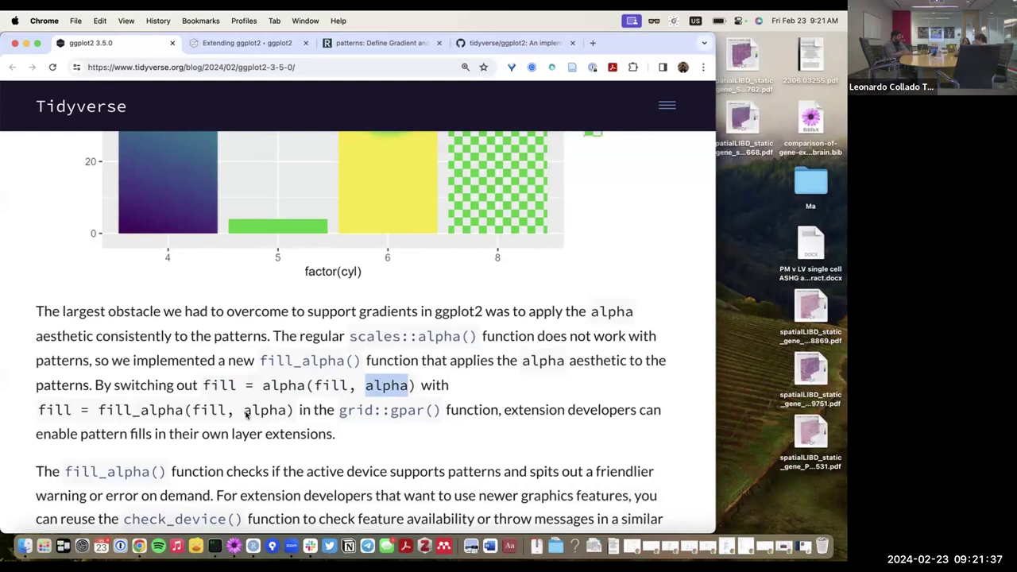
{"action": "left_click_drag", "start_coordinate": [96, 409], "coordinate": [182, 410]}
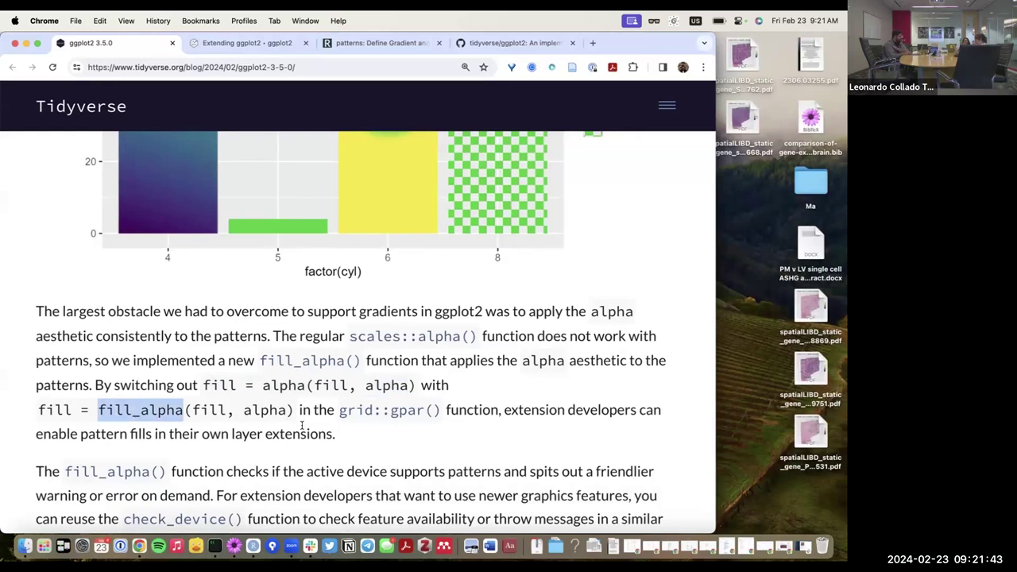
{"action": "scroll", "coordinate": [302, 426], "scroll_direction": "down", "scroll_amount": 3}
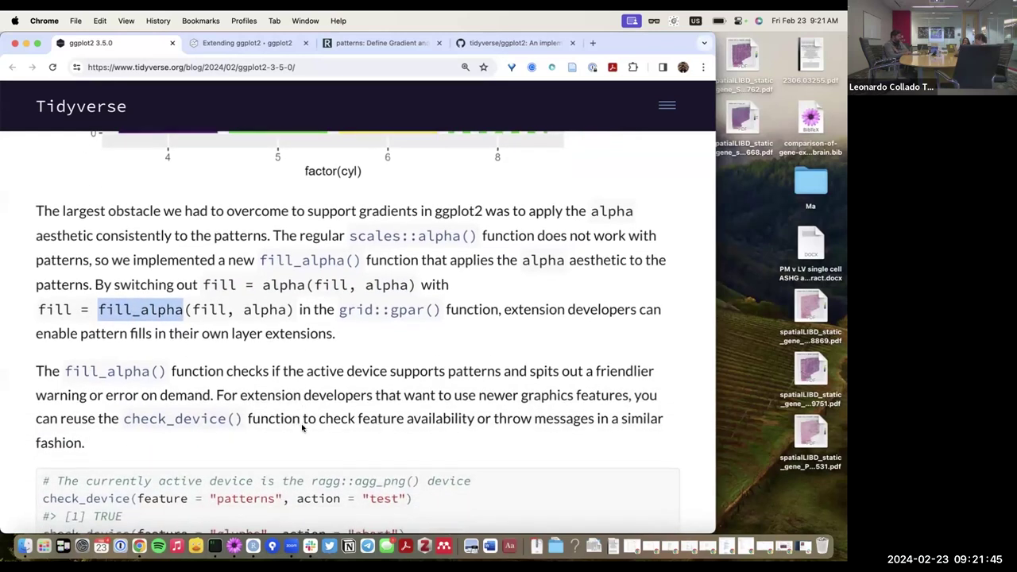
{"action": "scroll", "coordinate": [302, 428], "scroll_direction": "down", "scroll_amount": 1}
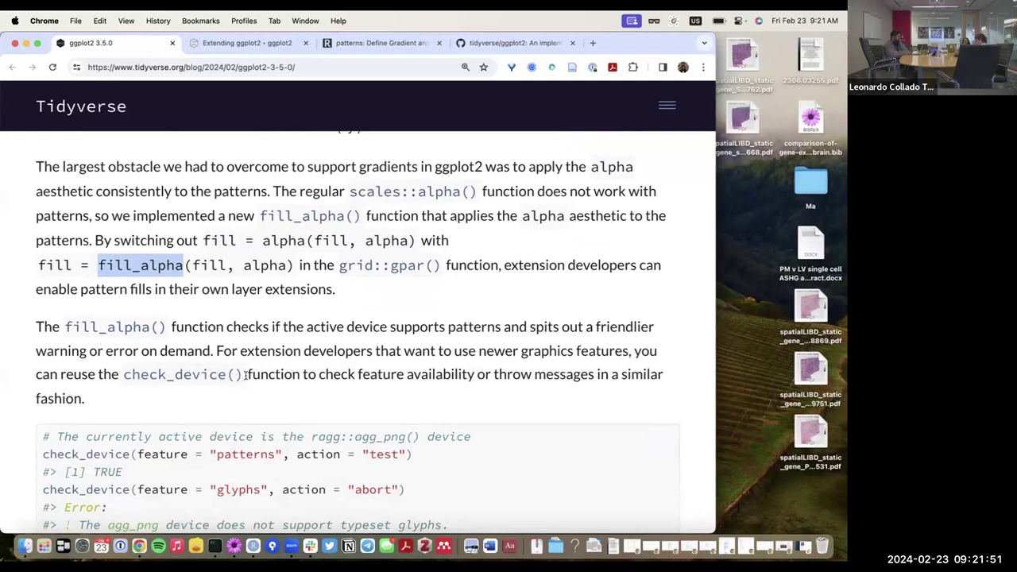
{"action": "left_click_drag", "start_coordinate": [242, 375], "coordinate": [120, 375]}
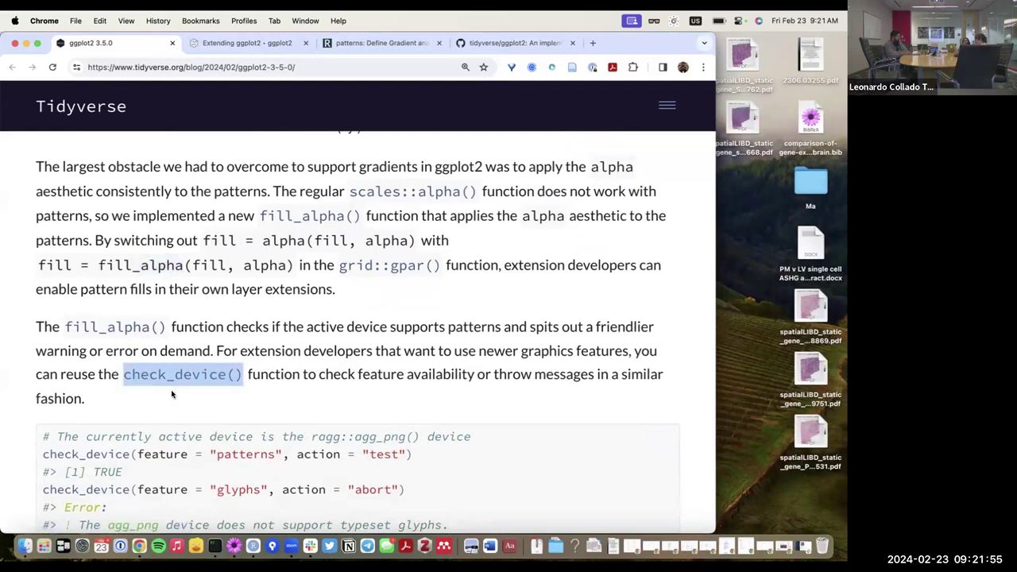
{"action": "scroll", "coordinate": [171, 394], "scroll_direction": "down", "scroll_amount": 2}
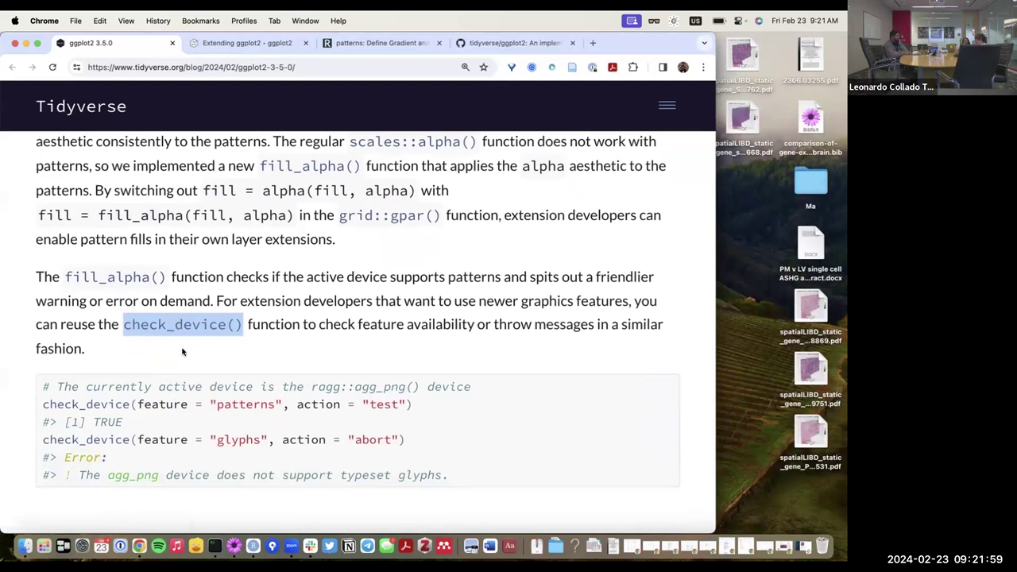
{"action": "left_click", "coordinate": [134, 403]}
{"action": "left_click_drag", "start_coordinate": [134, 404], "coordinate": [406, 405]}
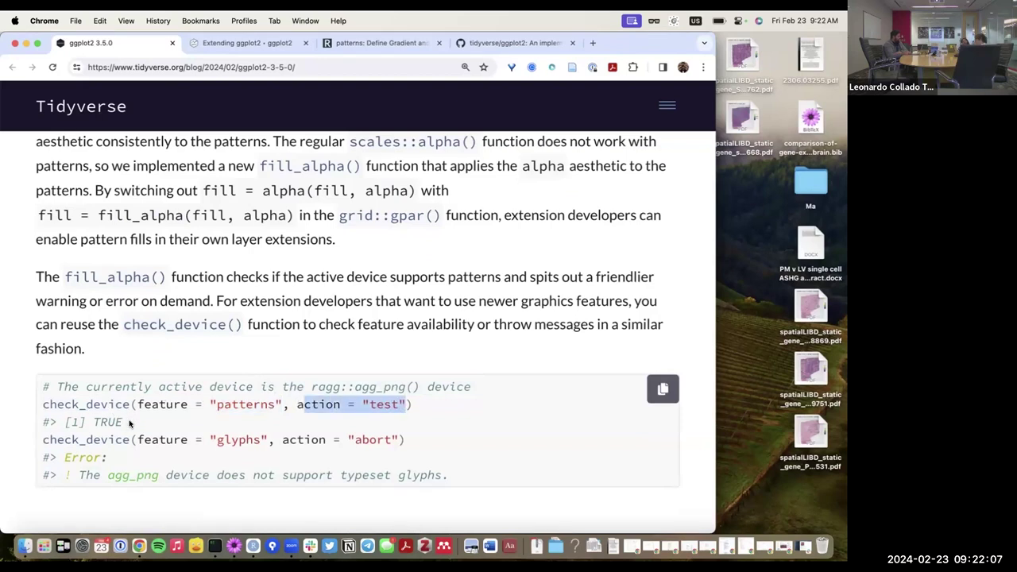
{"action": "left_click_drag", "start_coordinate": [130, 422], "coordinate": [68, 415]}
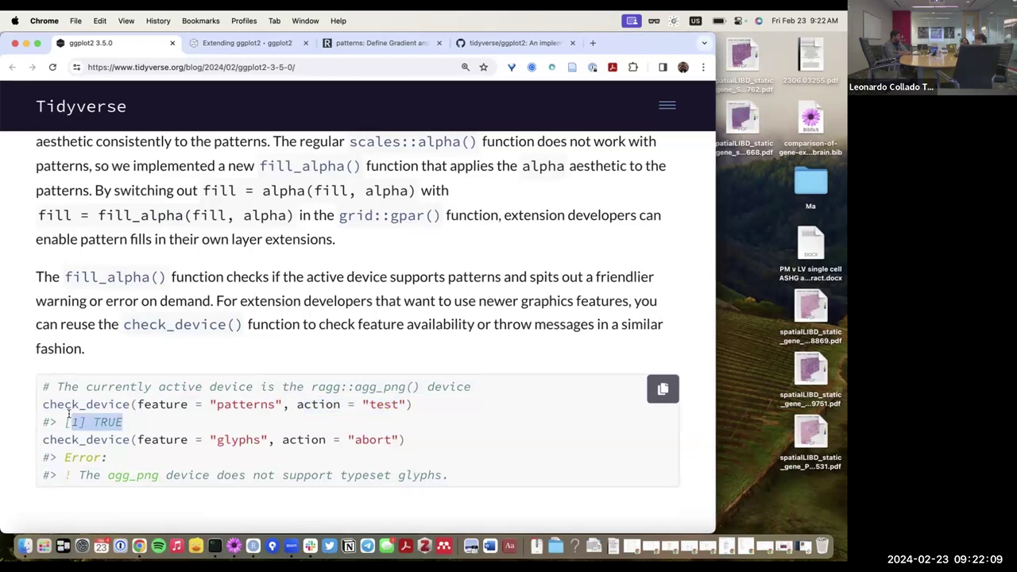
{"action": "left_click_drag", "start_coordinate": [102, 475], "coordinate": [161, 478]}
{"action": "left_click", "coordinate": [168, 492]}
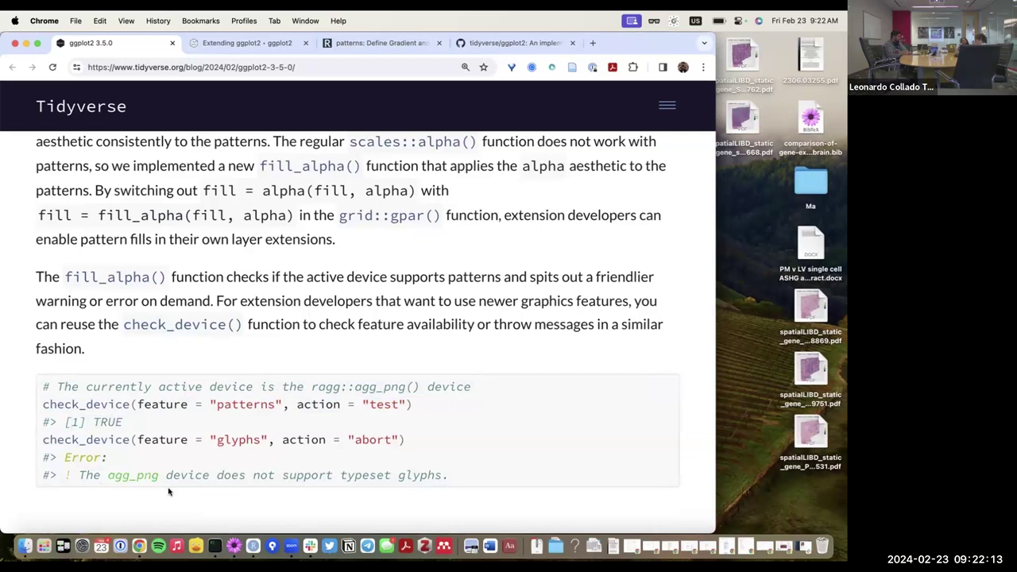
{"action": "scroll", "coordinate": [168, 492], "scroll_direction": "down", "scroll_amount": 1}
{"action": "scroll", "coordinate": [169, 492], "scroll_direction": "down", "scroll_amount": 1}
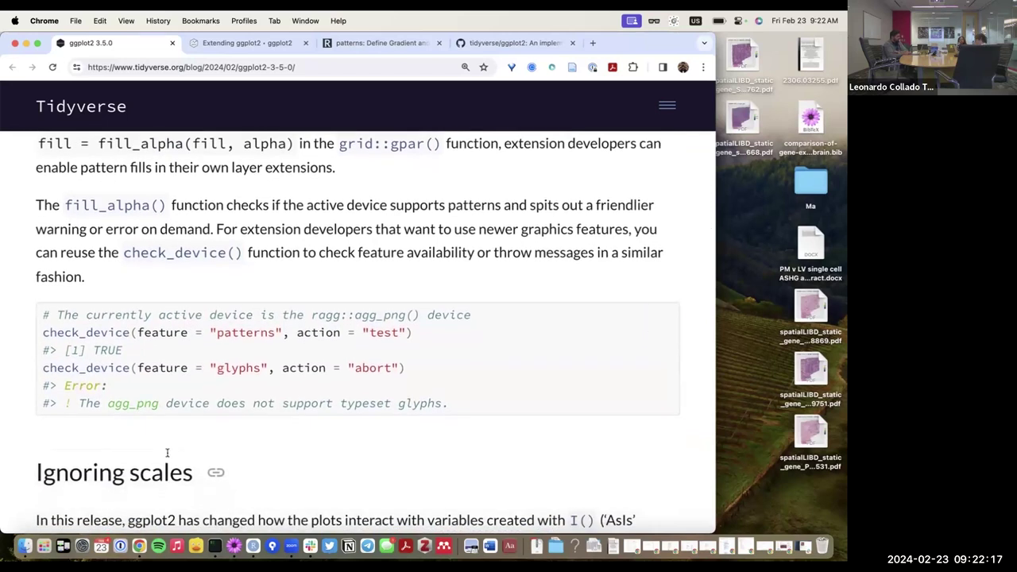
{"action": "scroll", "coordinate": [167, 453], "scroll_direction": "down", "scroll_amount": 1}
{"action": "scroll", "coordinate": [174, 468], "scroll_direction": "down", "scroll_amount": 2}
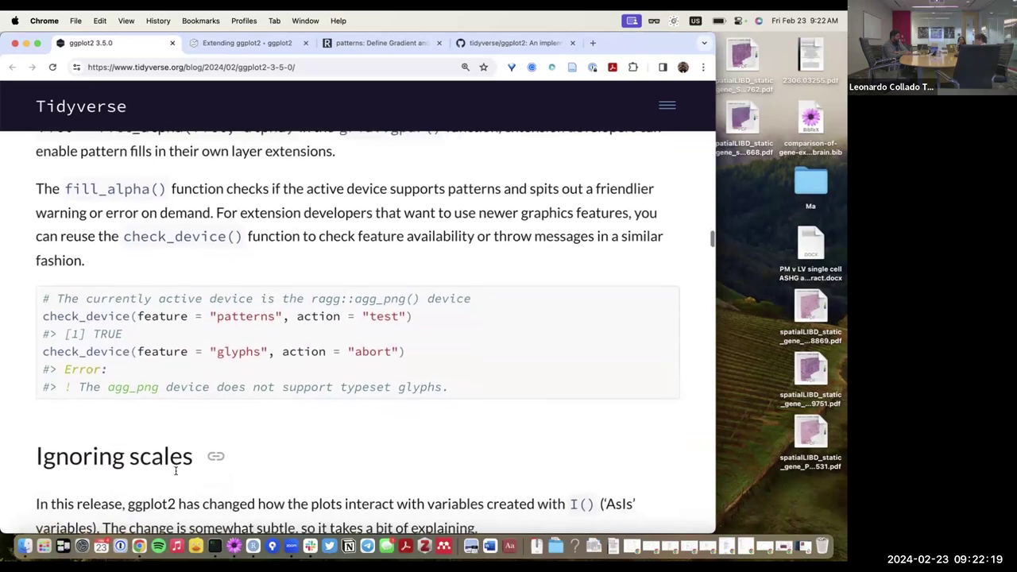
{"action": "scroll", "coordinate": [175, 469], "scroll_direction": "up", "scroll_amount": 2}
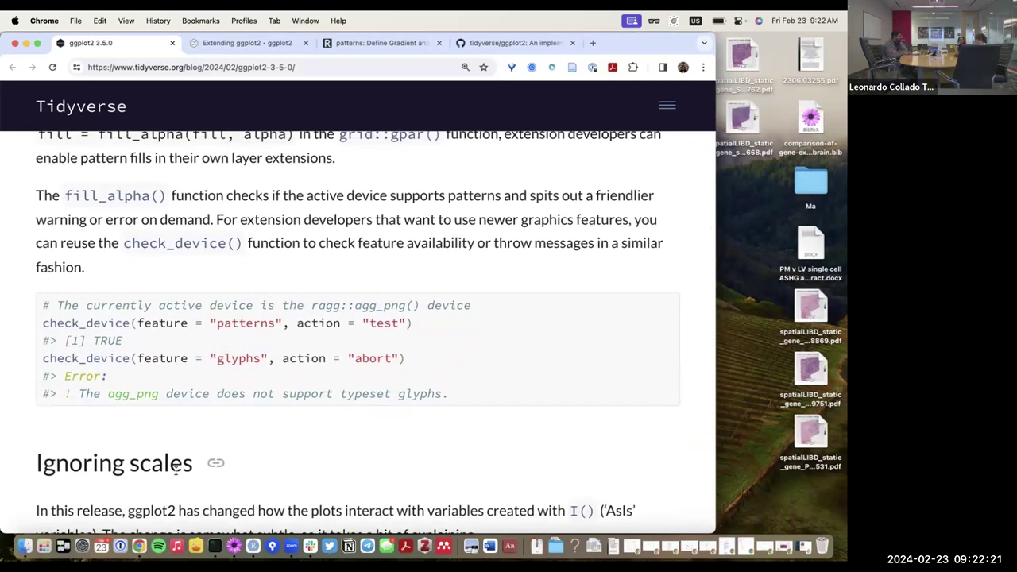
{"action": "scroll", "coordinate": [176, 469], "scroll_direction": "up", "scroll_amount": 2}
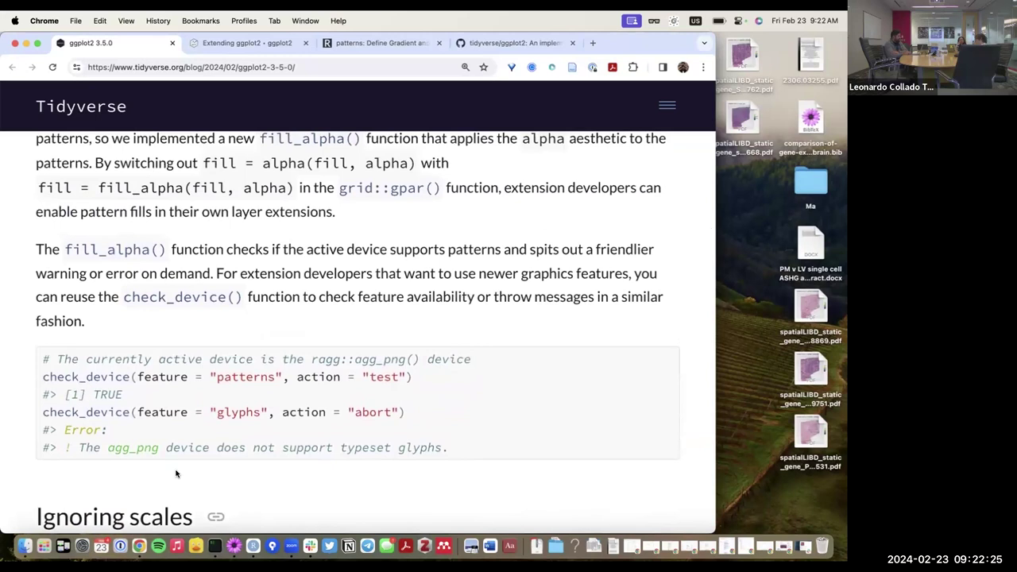
{"action": "scroll", "coordinate": [175, 474], "scroll_direction": "down", "scroll_amount": 5}
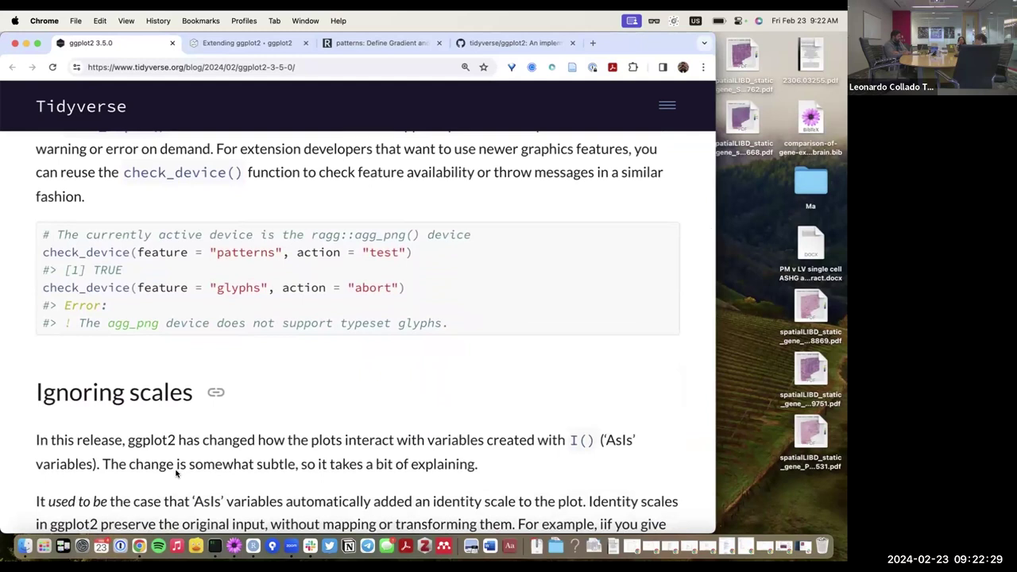
{"action": "scroll", "coordinate": [175, 474], "scroll_direction": "down", "scroll_amount": 7}
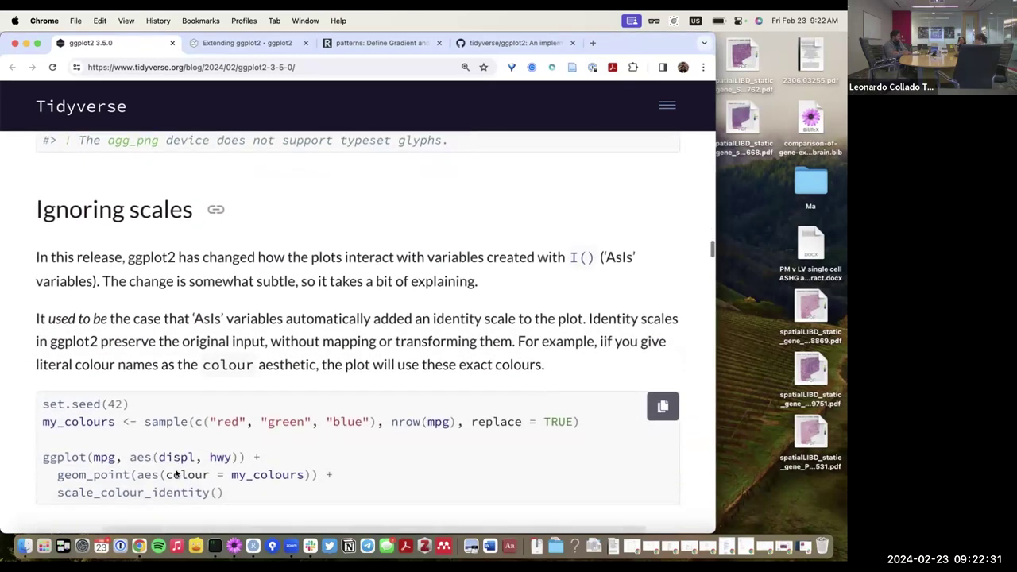
{"action": "scroll", "coordinate": [176, 474], "scroll_direction": "down", "scroll_amount": 1}
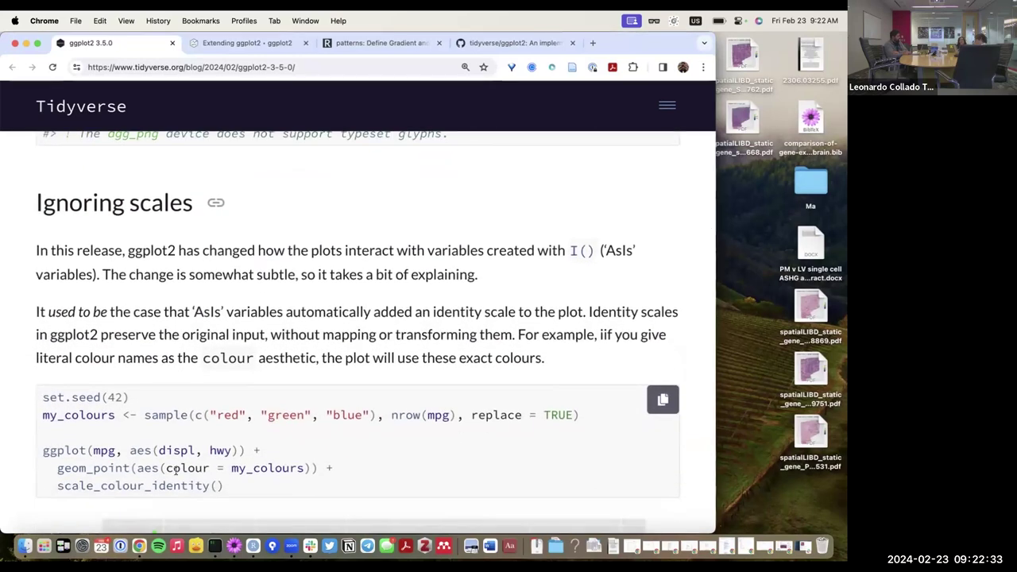
{"action": "scroll", "coordinate": [176, 470], "scroll_direction": "up", "scroll_amount": 12}
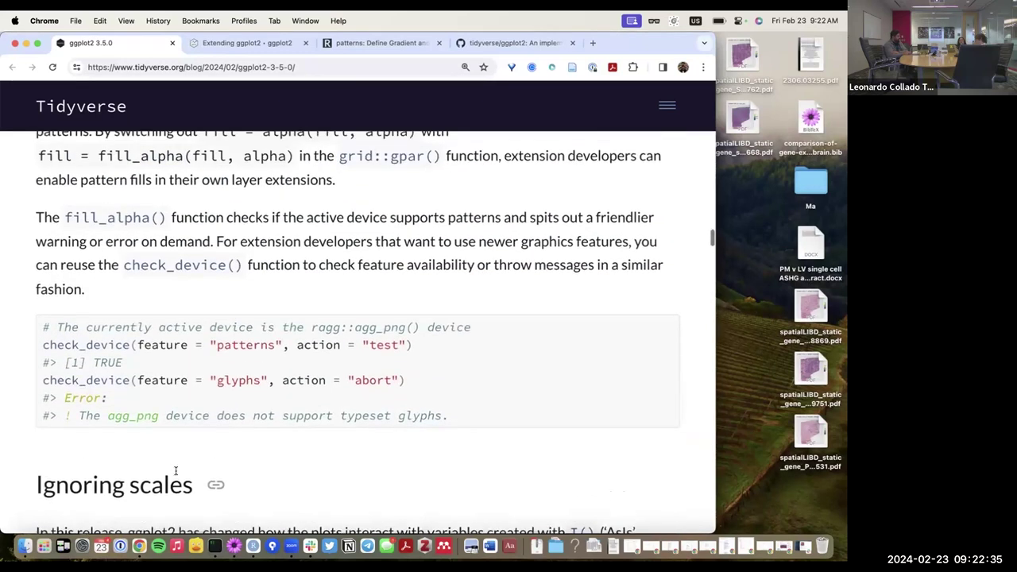
{"action": "scroll", "coordinate": [176, 469], "scroll_direction": "up", "scroll_amount": 2}
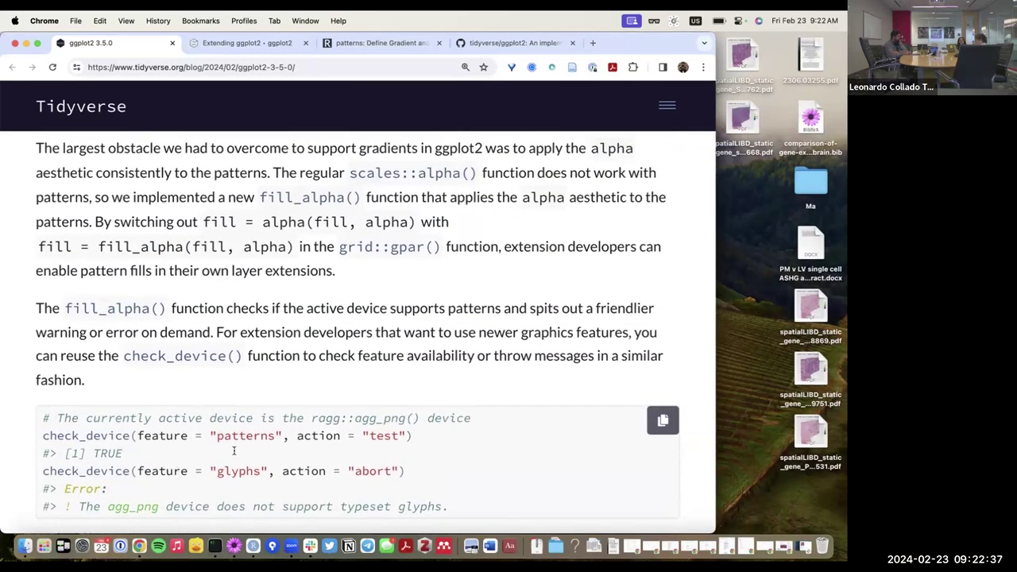
{"action": "scroll", "coordinate": [233, 451], "scroll_direction": "down", "scroll_amount": 8}
{"action": "scroll", "coordinate": [265, 439], "scroll_direction": "up", "scroll_amount": 6}
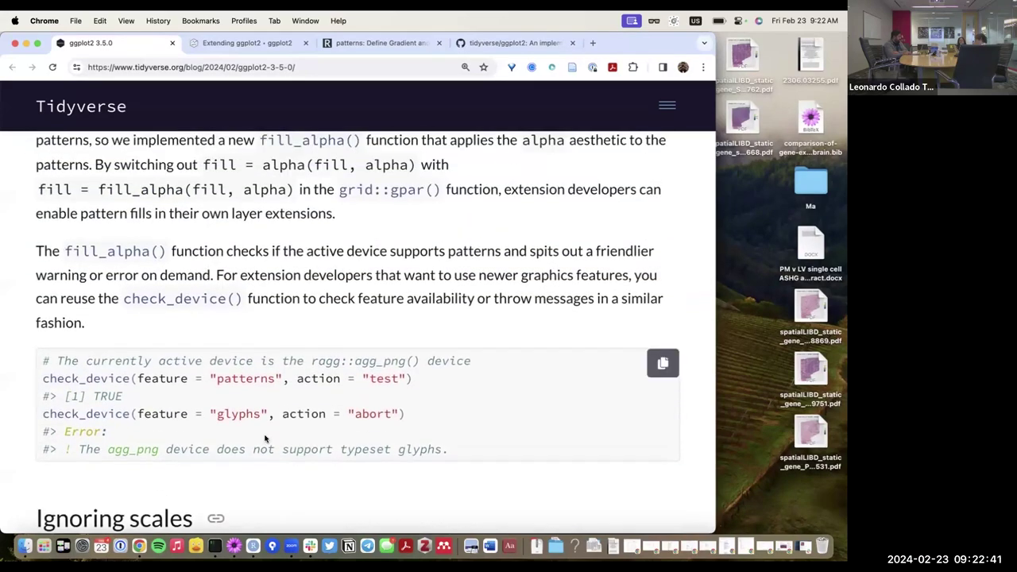
{"action": "key", "text": "ctrl+Up"}
Duplicate the scatter-plot code from lines 7–9 below the existing script
{"action": "left_click", "coordinate": [135, 373]}
{"action": "scroll", "coordinate": [135, 373], "scroll_direction": "up", "scroll_amount": 10}
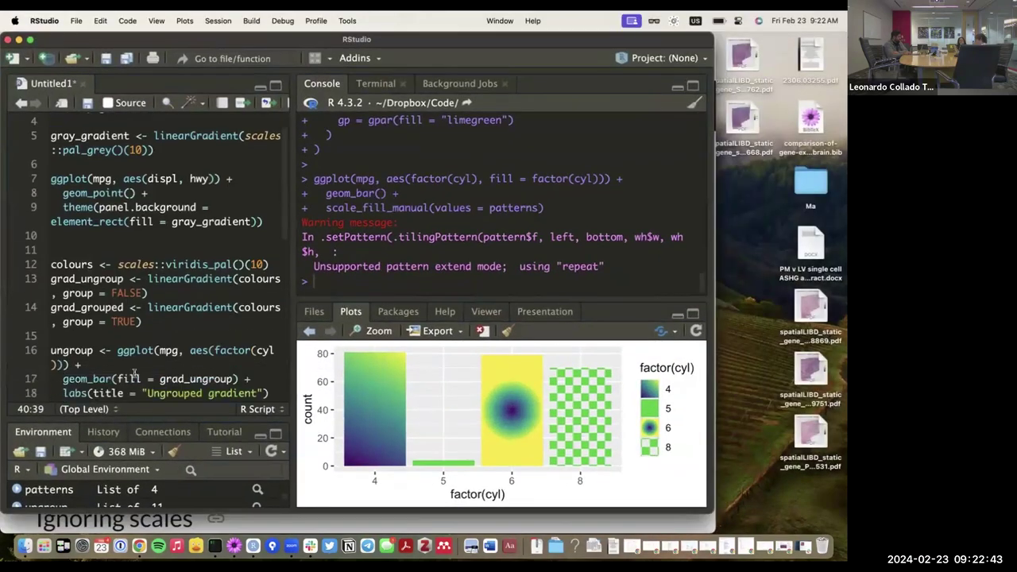
{"action": "scroll", "coordinate": [135, 374], "scroll_direction": "down", "scroll_amount": 3}
{"action": "scroll", "coordinate": [142, 364], "scroll_direction": "up", "scroll_amount": 6}
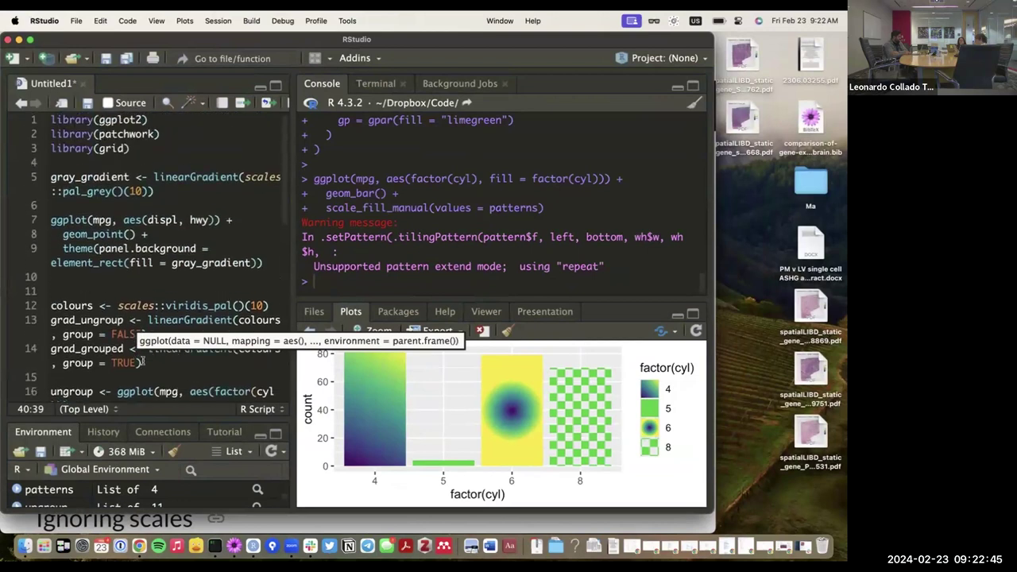
{"action": "left_click_drag", "start_coordinate": [274, 262], "coordinate": [49, 220]}
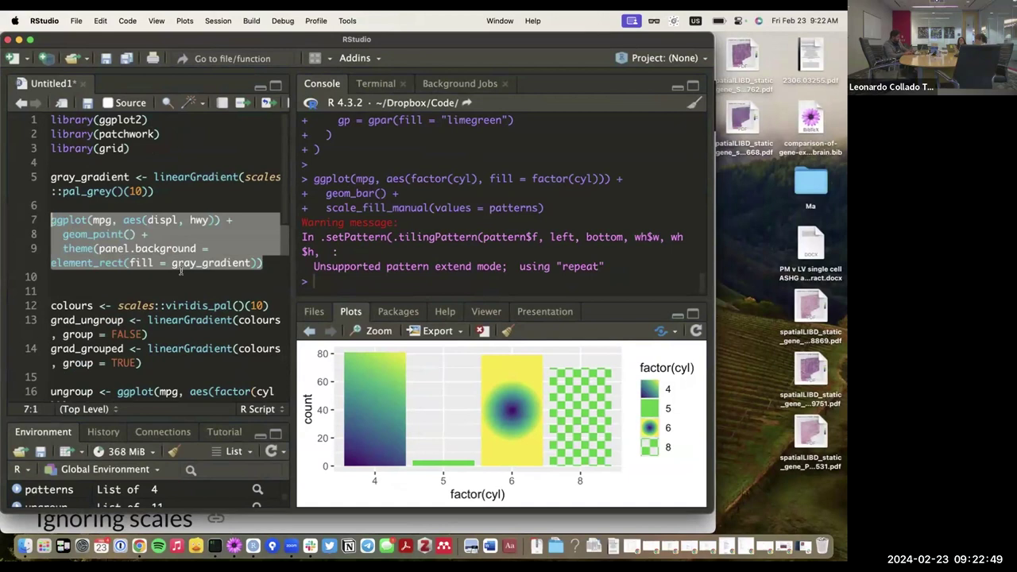
{"action": "left_click", "coordinate": [272, 260]}
{"action": "key", "text": "Return"}
{"action": "key", "text": "Return"}
{"action": "key", "text": "Return"}
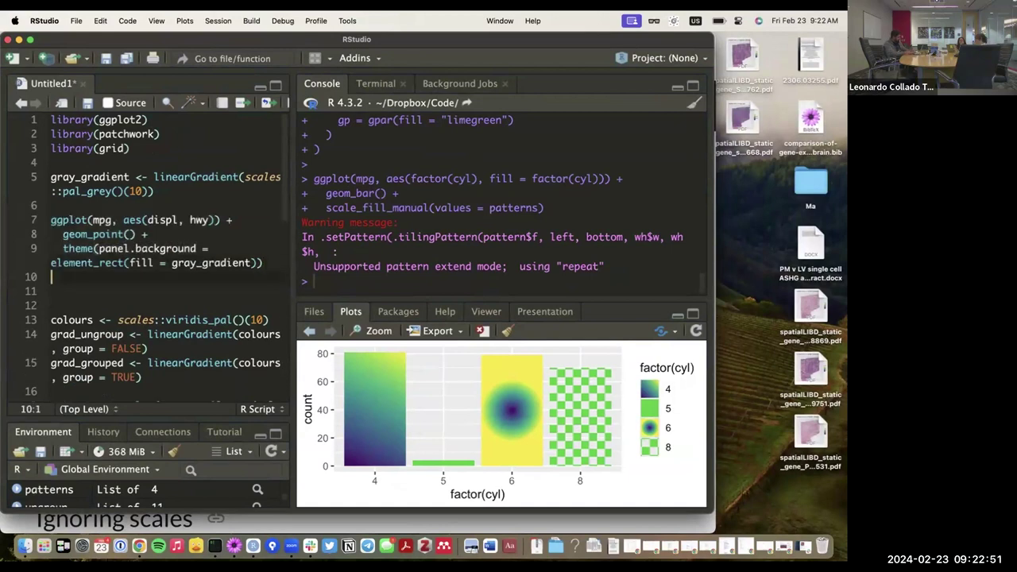
{"action": "key", "text": "super+v"}
In the copy, change the panel background fill to fill_alpha(gray_gradient, 0.2)
{"action": "left_click", "coordinate": [173, 348]}
{"action": "type", "text": "fill_"}
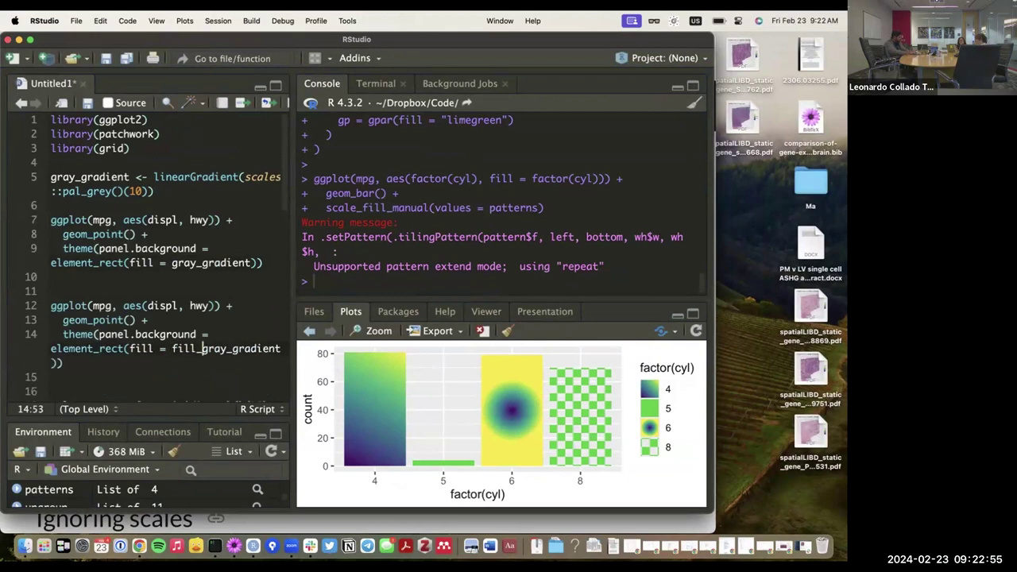
{"action": "type", "text": "alpha("}
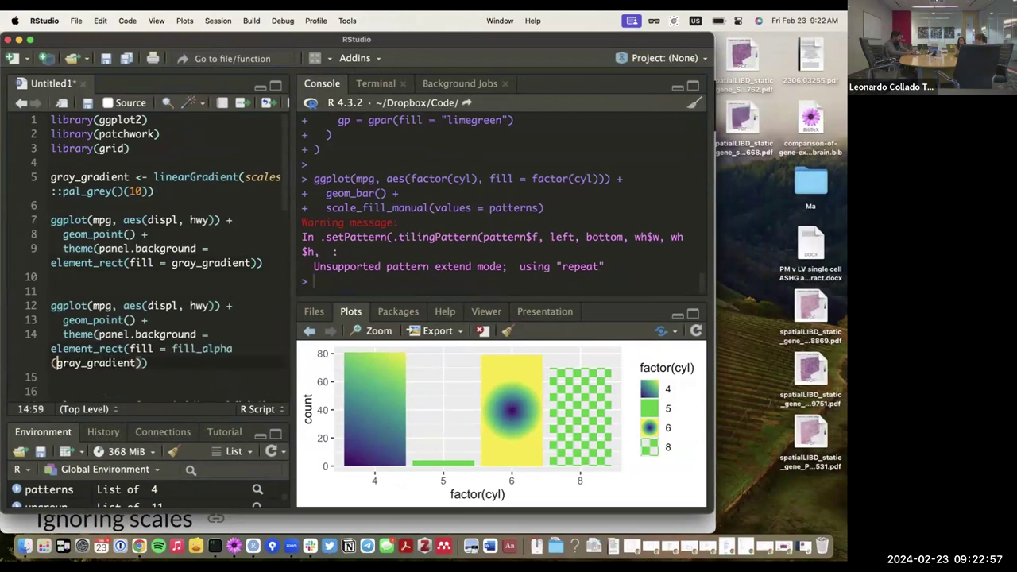
{"action": "key", "text": "alt+Right"}
{"action": "type", "text": "m"}
{"action": "key", "text": "BackSpace"}
{"action": "type", "text": ", 0.2"}
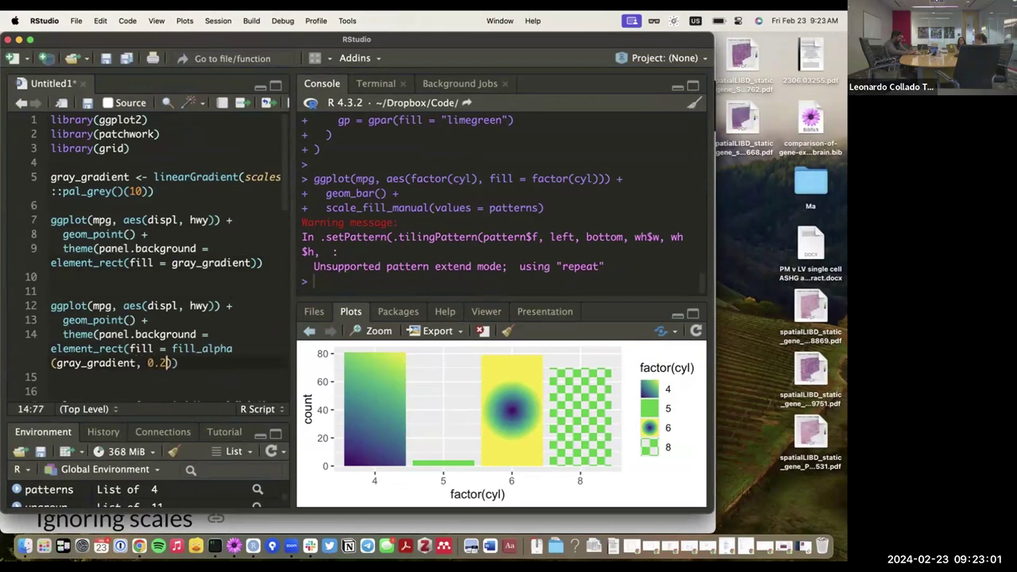
{"action": "type", "text": ")))"}
Run the new lines 12–14 and view the resulting scatter plot enlarged before closing it
{"action": "left_click", "coordinate": [85, 319], "text": "shift"}
{"action": "left_click", "coordinate": [37, 307], "text": "shift"}
{"action": "key", "text": "super+Return"}
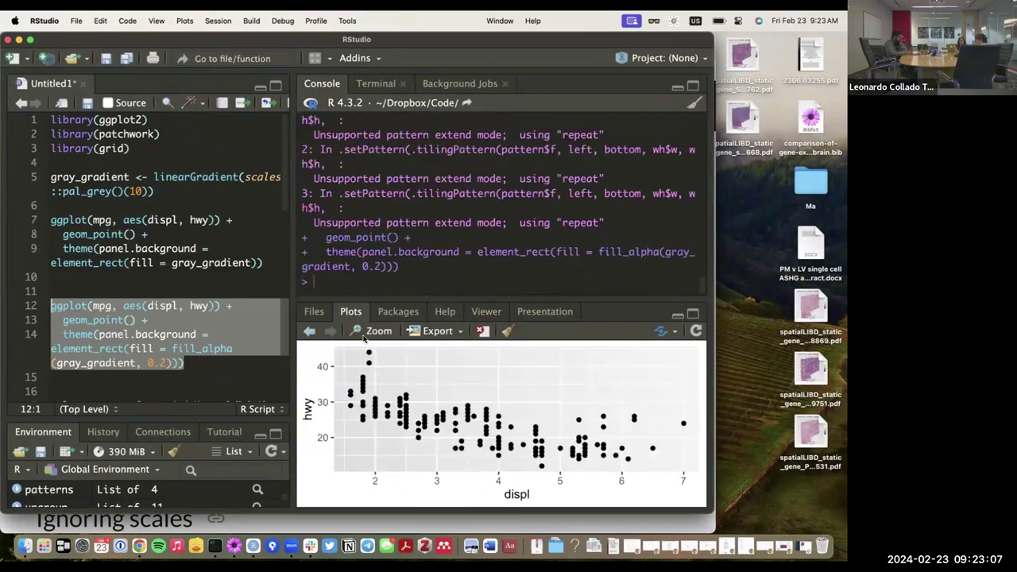
{"action": "key", "text": "ctrl+Up"}
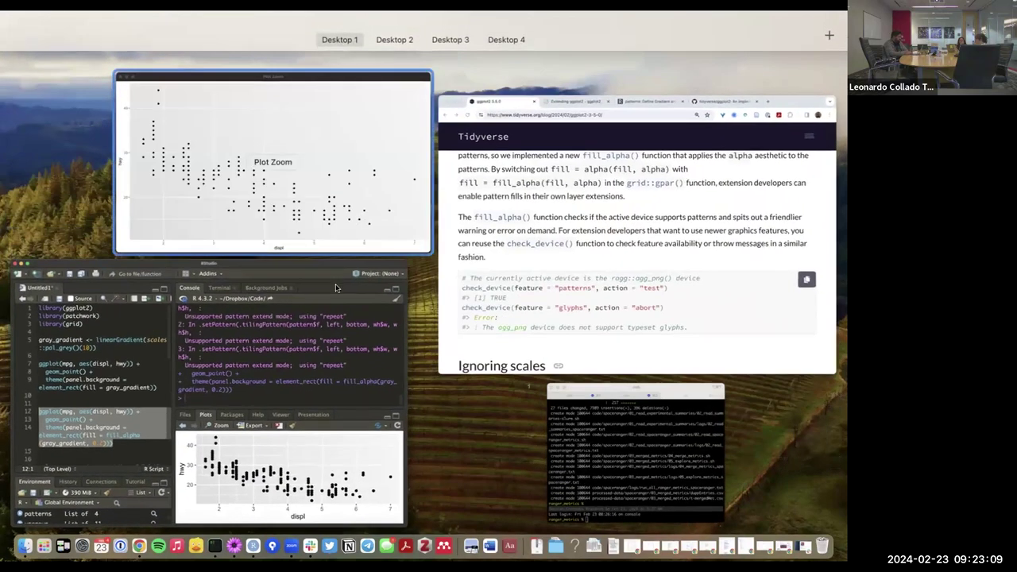
{"action": "left_click", "coordinate": [340, 192]}
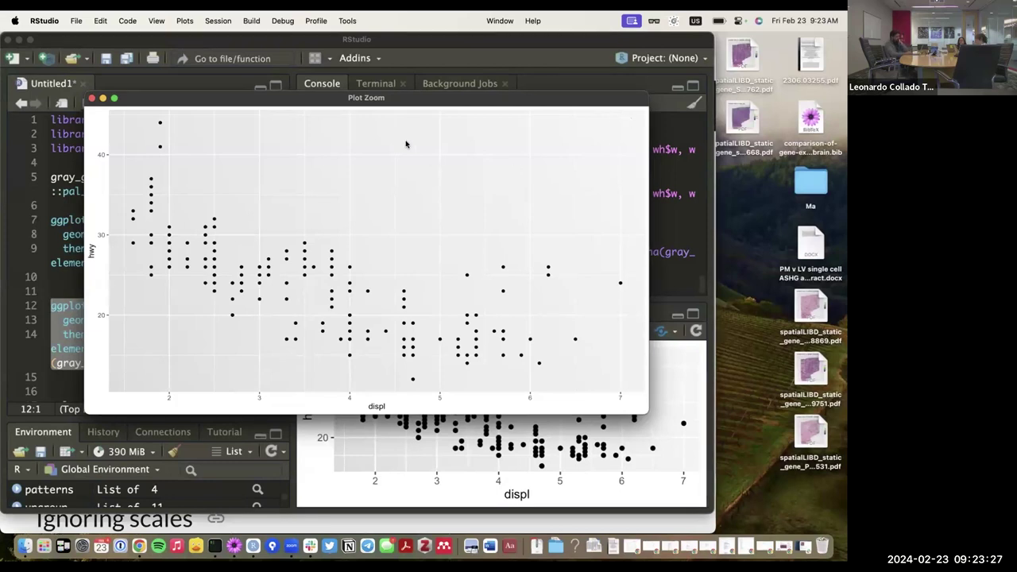
{"action": "left_click", "coordinate": [91, 99]}
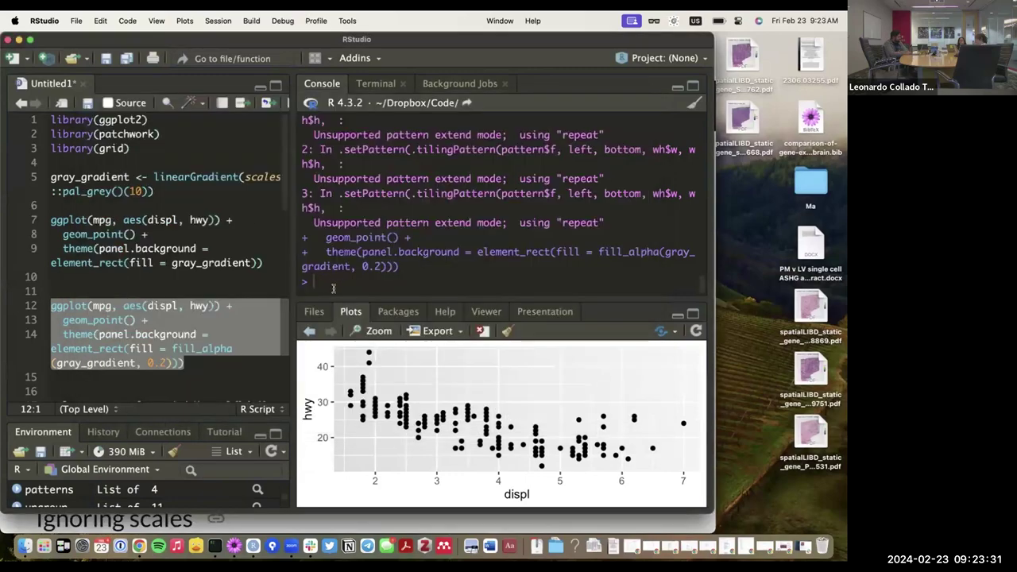
{"action": "key", "text": "ctrl+Up"}
Copy the blog's set.seed(42), my_colours and scale_colour_identity() example code from Chrome
{"action": "left_click", "coordinate": [567, 258]}
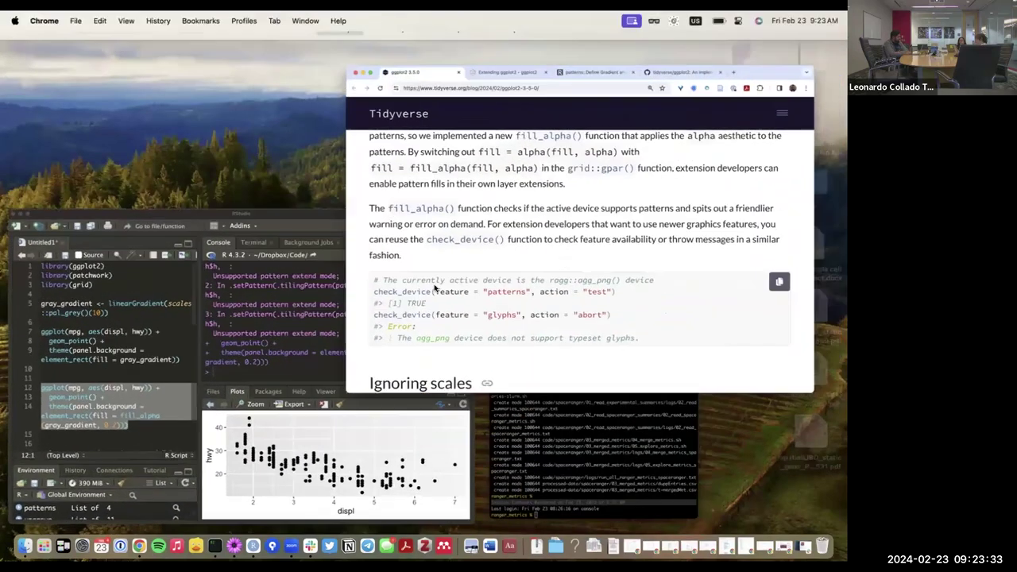
{"action": "scroll", "coordinate": [369, 311], "scroll_direction": "down", "scroll_amount": 8}
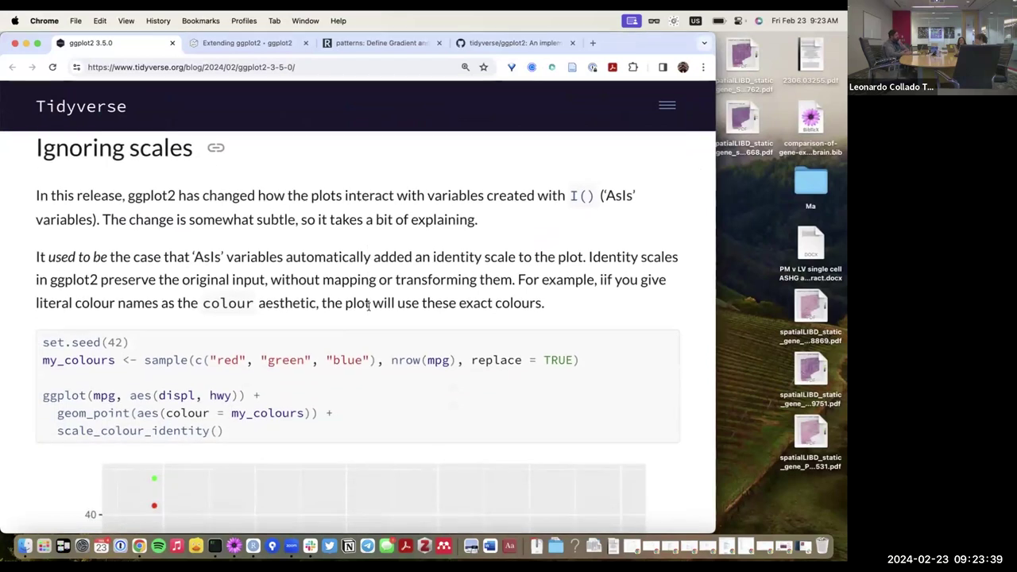
{"action": "scroll", "coordinate": [369, 306], "scroll_direction": "up", "scroll_amount": 2}
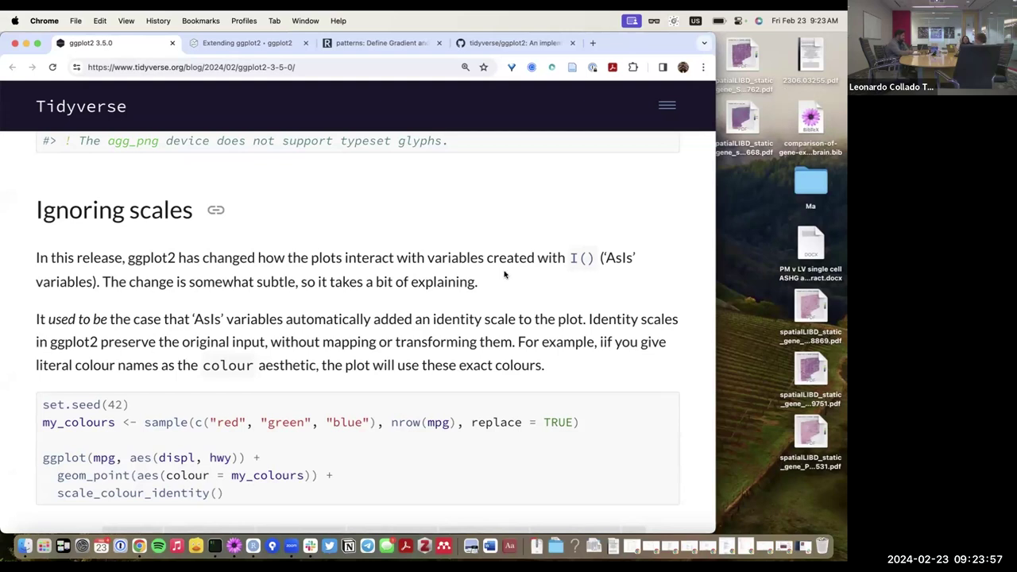
{"action": "scroll", "coordinate": [504, 275], "scroll_direction": "down", "scroll_amount": 2}
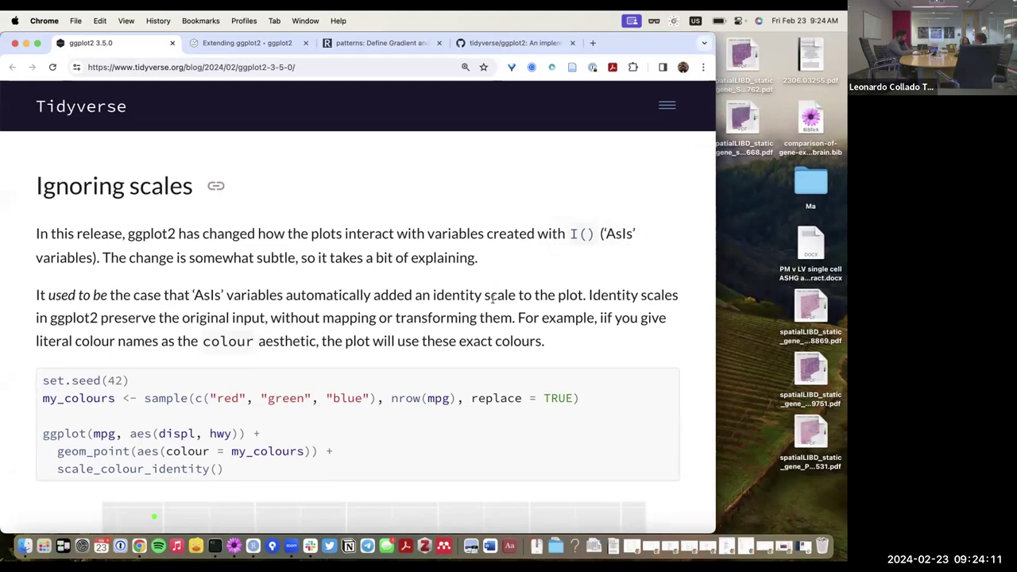
{"action": "scroll", "coordinate": [493, 298], "scroll_direction": "down", "scroll_amount": 3}
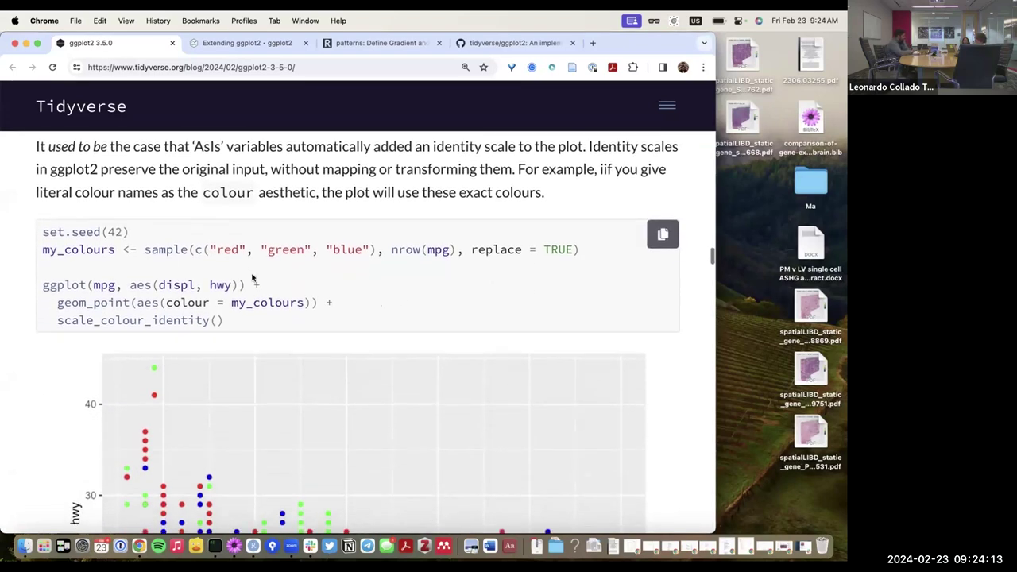
{"action": "left_click_drag", "start_coordinate": [117, 251], "coordinate": [41, 251]}
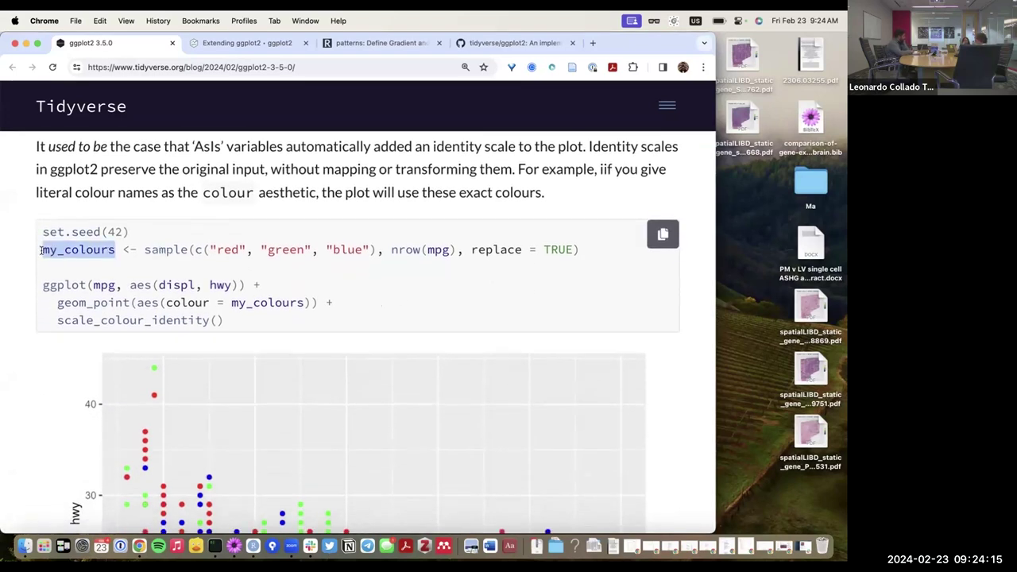
{"action": "left_click_drag", "start_coordinate": [129, 232], "coordinate": [39, 229]}
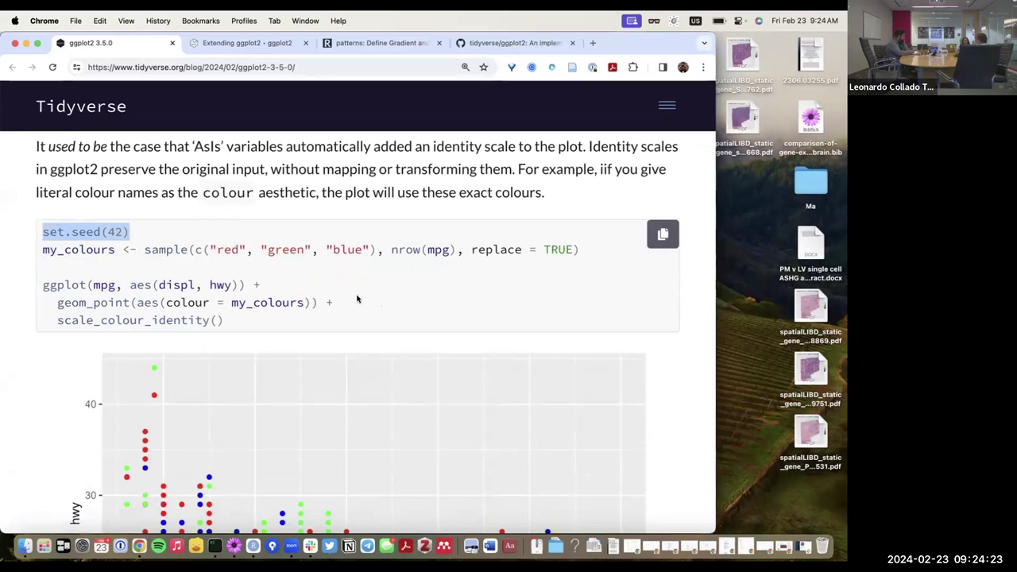
{"action": "scroll", "coordinate": [314, 316], "scroll_direction": "down", "scroll_amount": 1}
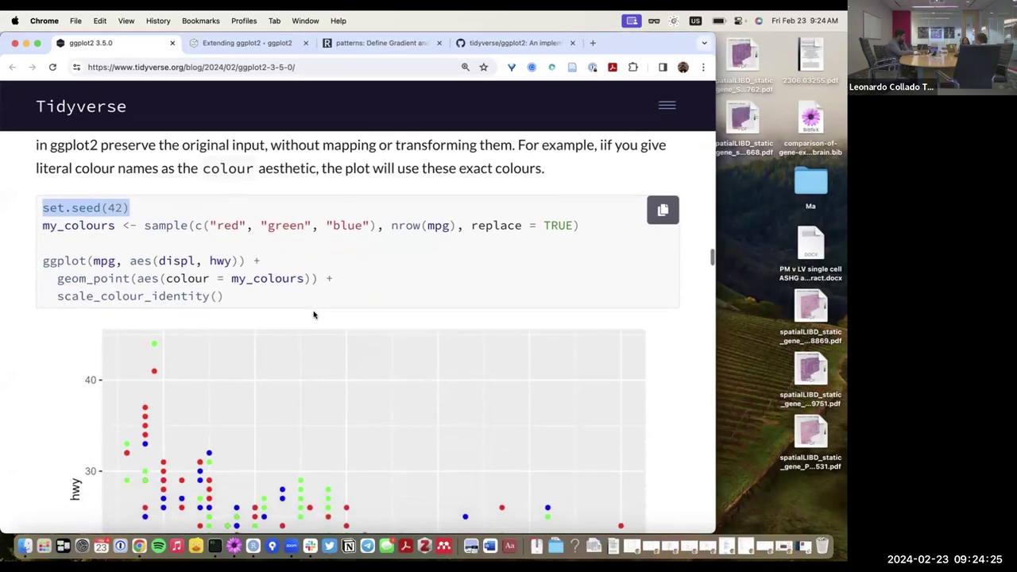
{"action": "scroll", "coordinate": [313, 313], "scroll_direction": "up", "scroll_amount": 1}
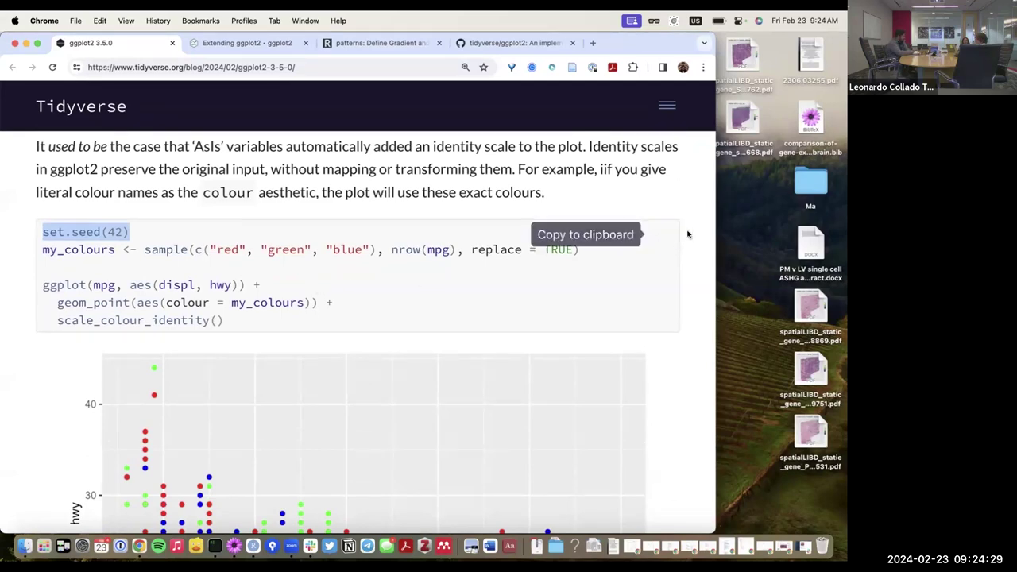
{"action": "left_click", "coordinate": [661, 239]}
{"action": "key", "text": "ctrl+Up"}
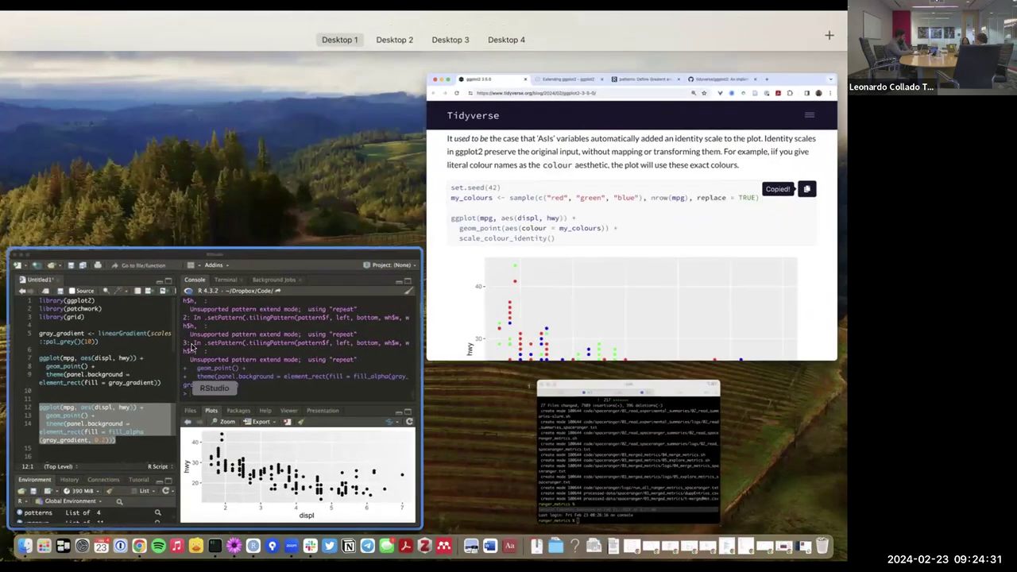
Paste the identity-colour example into the script below the bar-chart code at line 45
{"action": "left_click", "coordinate": [121, 363]}
{"action": "key", "text": "super+v"}
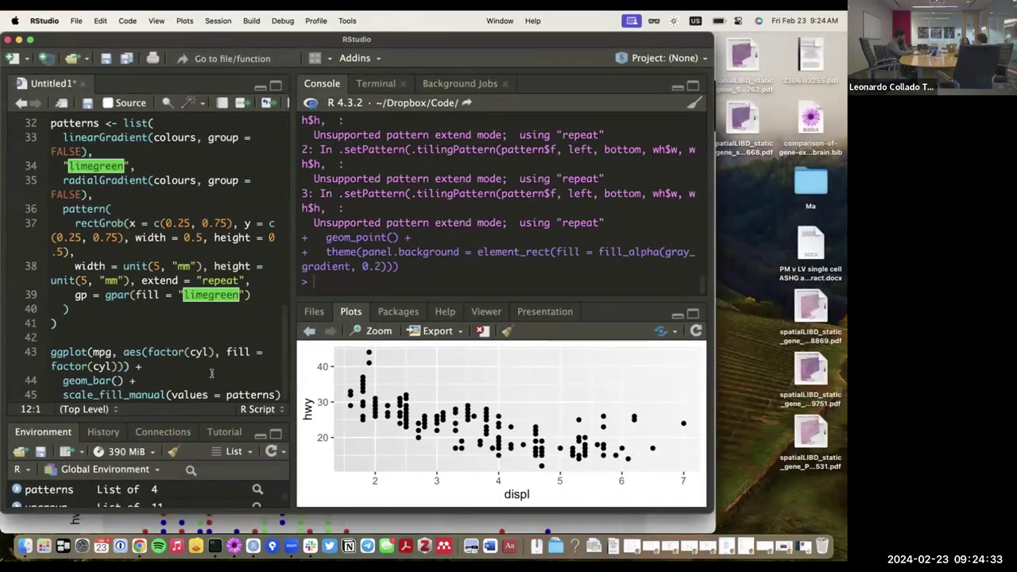
{"action": "left_click", "coordinate": [276, 395]}
{"action": "key", "text": "Right"}
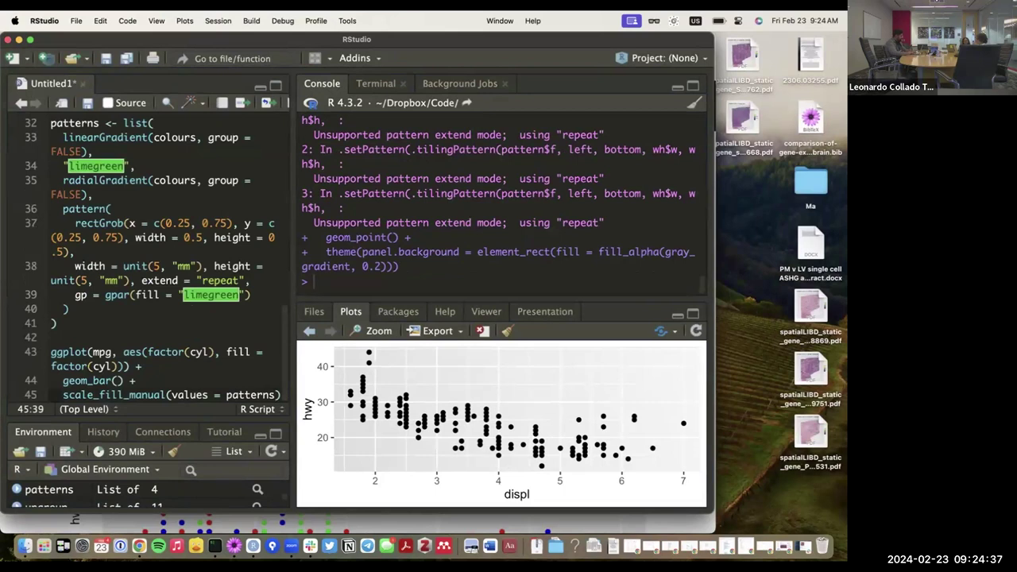
{"action": "key", "text": "super+v"}
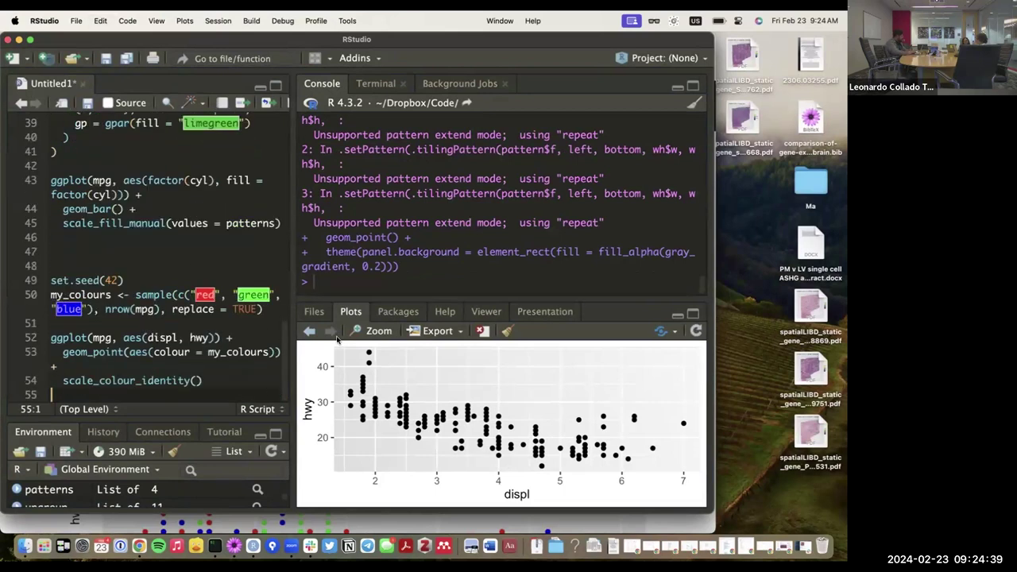
Change the sampled colours from "red" and "green" to "orange" and "purple"
{"action": "left_click_drag", "start_coordinate": [291, 315], "coordinate": [450, 315]}
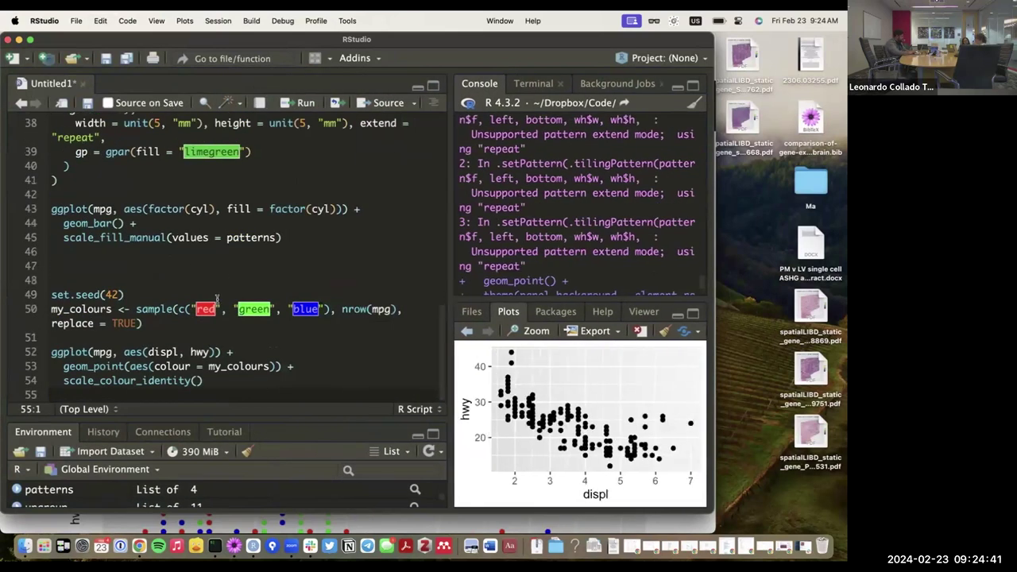
{"action": "left_click", "coordinate": [195, 308]}
{"action": "key", "text": "Delete"}
{"action": "key", "text": "Delete"}
{"action": "key", "text": "Delete"}
{"action": "type", "text": "orange"}
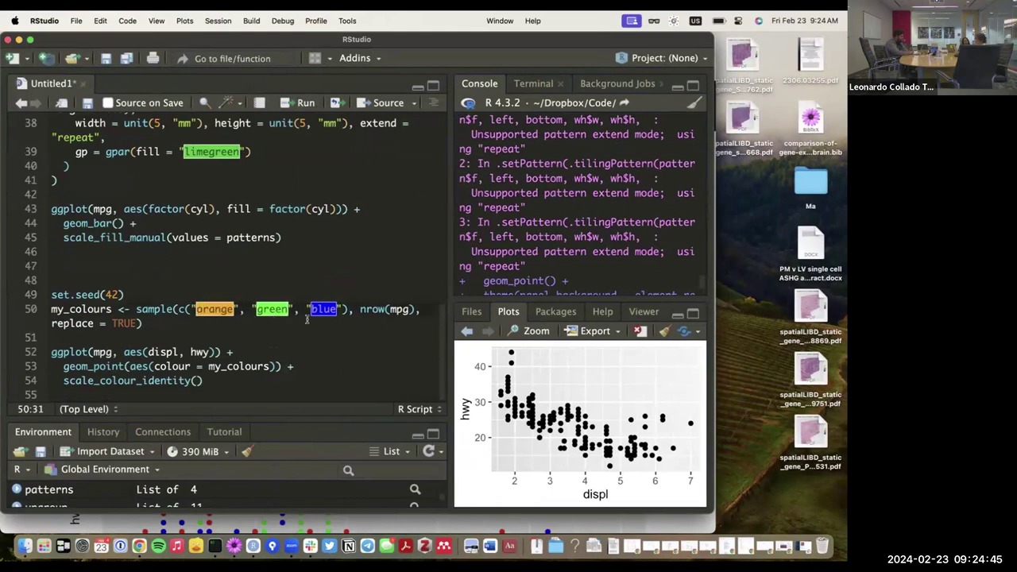
{"action": "left_click", "coordinate": [256, 308]}
{"action": "key", "text": "Delete"}
{"action": "key", "text": "Delete"}
{"action": "key", "text": "Delete"}
{"action": "key", "text": "Delete"}
{"action": "key", "text": "Delete"}
{"action": "type", "text": "purple"}
{"action": "left_click", "coordinate": [304, 347]}
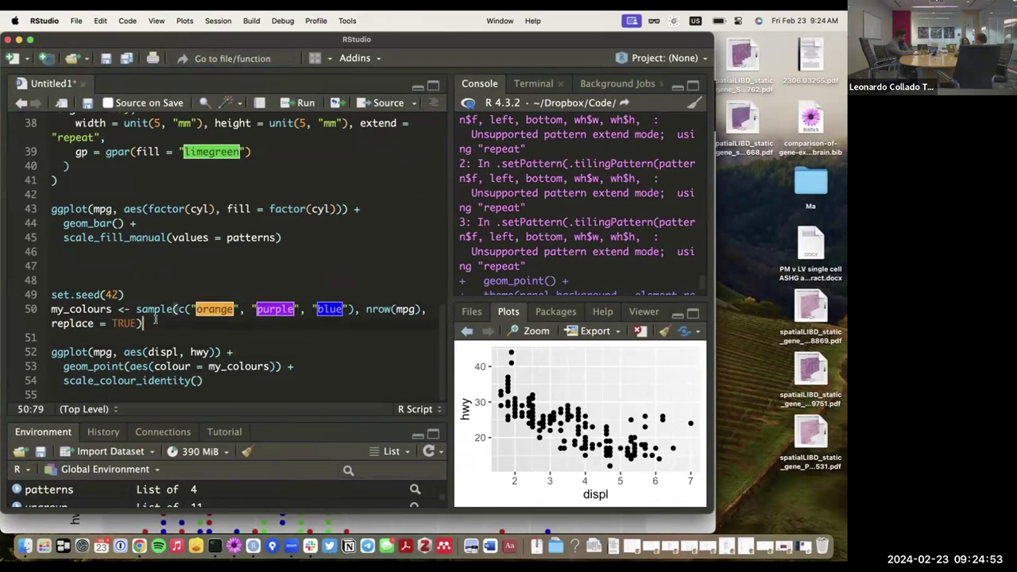
Run the set.seed(42) and my_colours lines, then print my_colours in the console
{"action": "left_click_drag", "start_coordinate": [151, 324], "coordinate": [42, 296]}
{"action": "key", "text": "super+Return"}
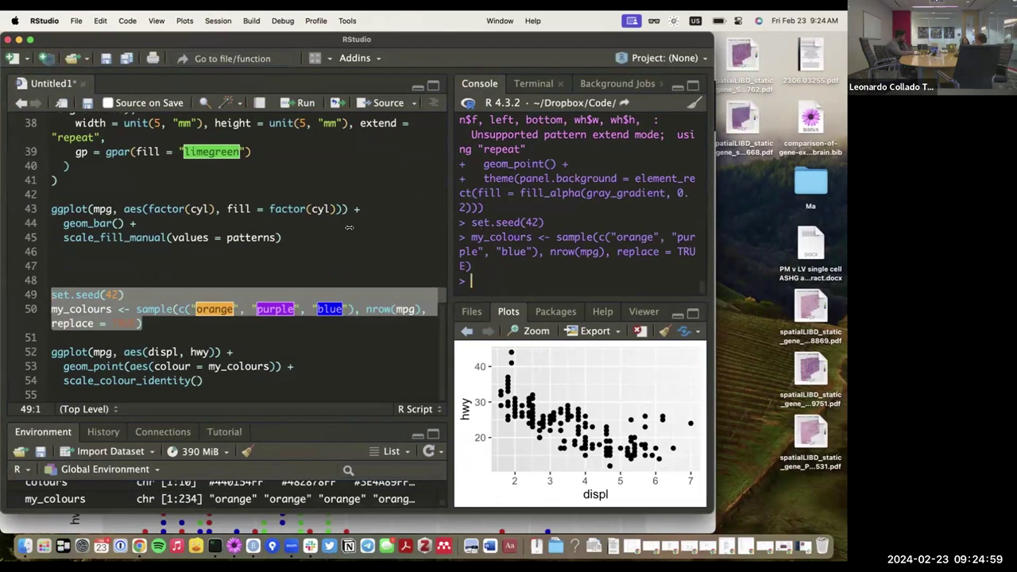
{"action": "type", "text": "my_colo"}
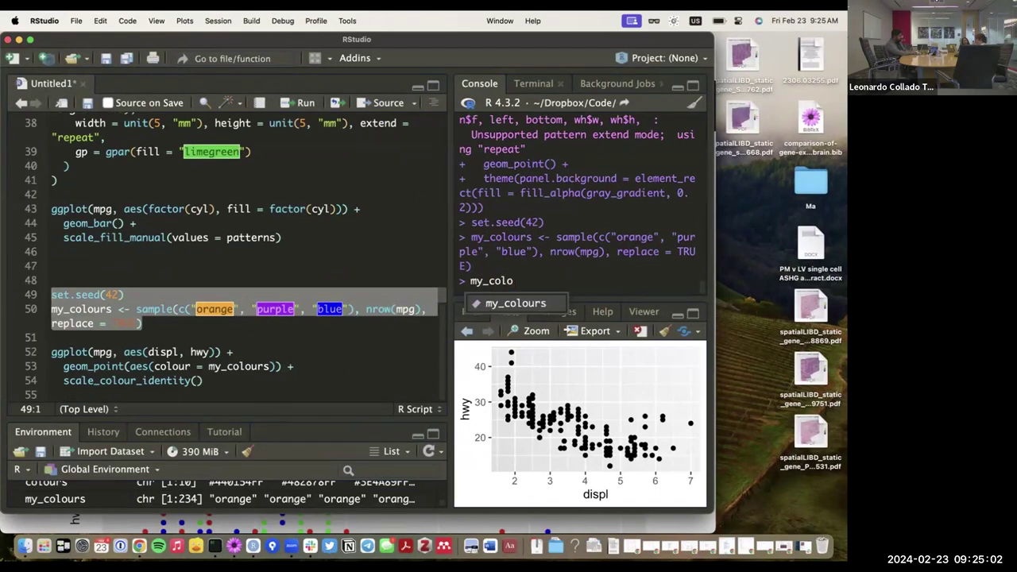
{"action": "key", "text": "Tab"}
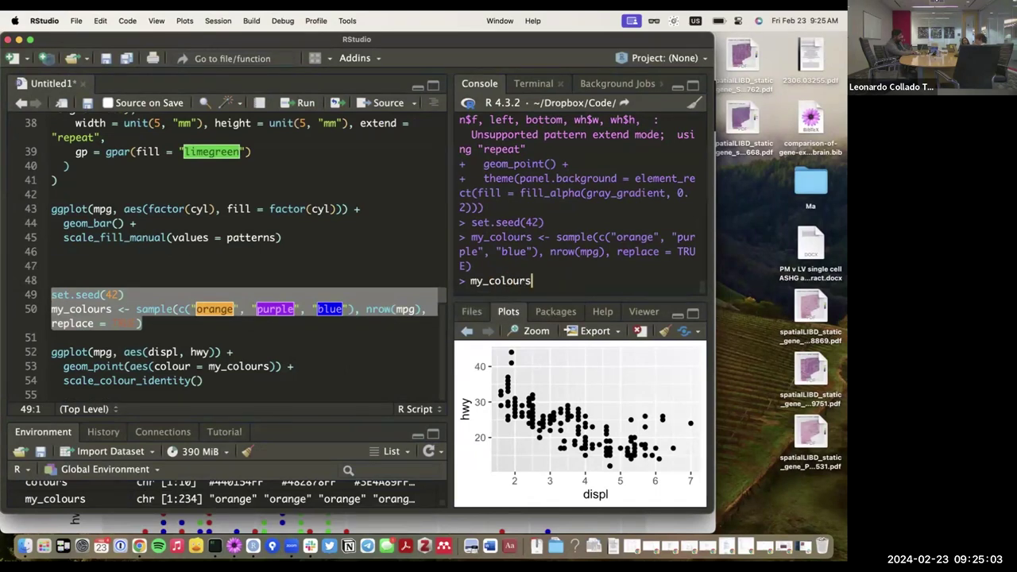
{"action": "key", "text": "Return"}
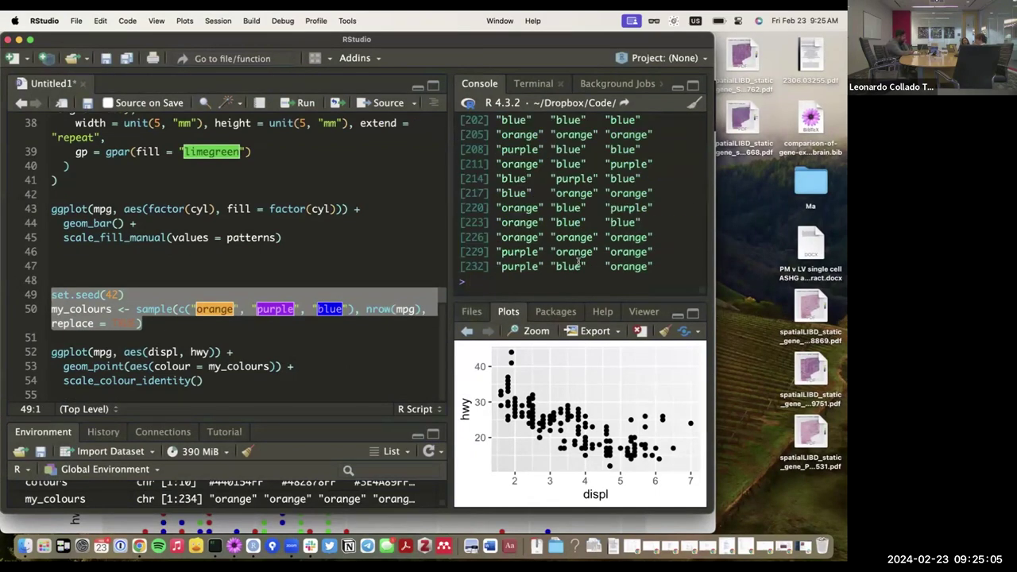
Review the nrow(mpg) call and the ggplot code's colour mapping in geom_point
{"action": "scroll", "coordinate": [574, 214], "scroll_direction": "up", "scroll_amount": 6}
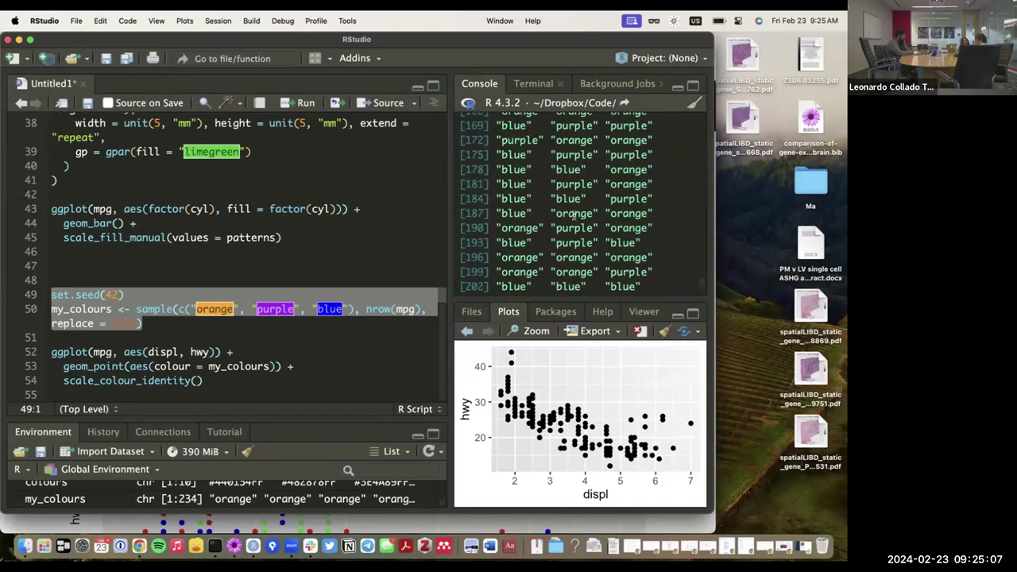
{"action": "scroll", "coordinate": [574, 215], "scroll_direction": "up", "scroll_amount": 6}
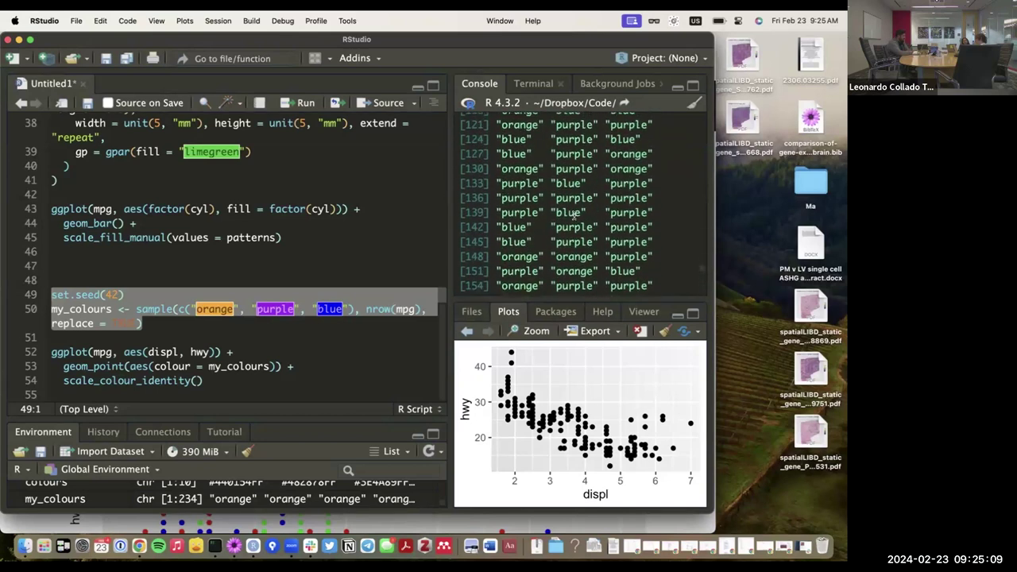
{"action": "scroll", "coordinate": [574, 214], "scroll_direction": "down", "scroll_amount": 12}
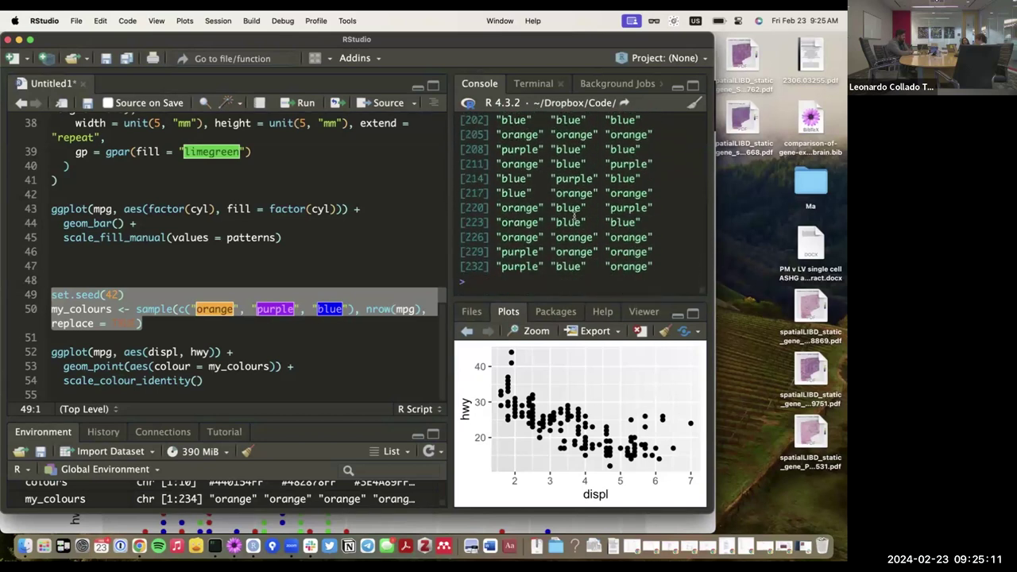
{"action": "left_click", "coordinate": [268, 327]}
{"action": "left_click", "coordinate": [379, 309]}
{"action": "left_click", "coordinate": [421, 309]}
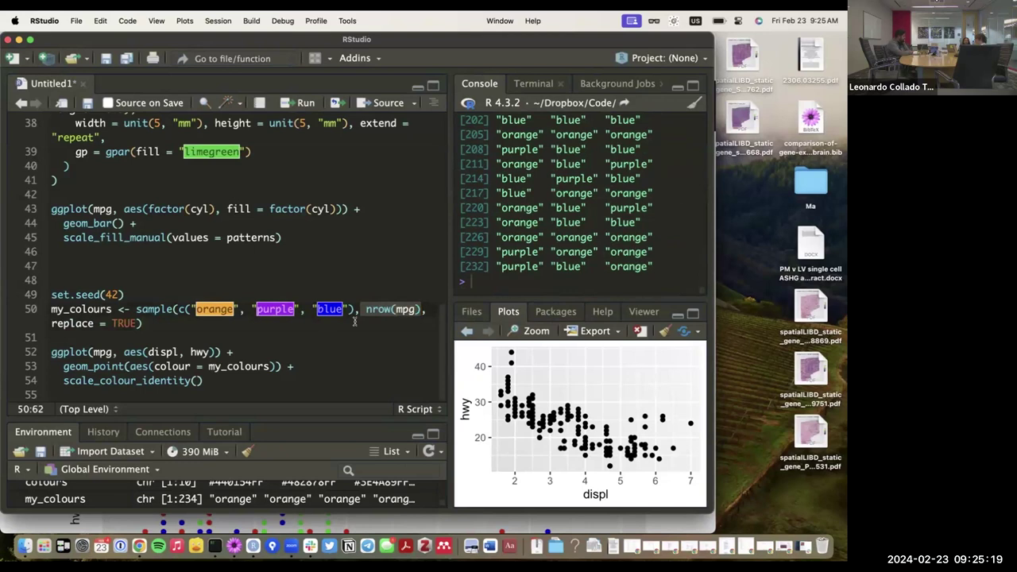
{"action": "left_click", "coordinate": [229, 335]}
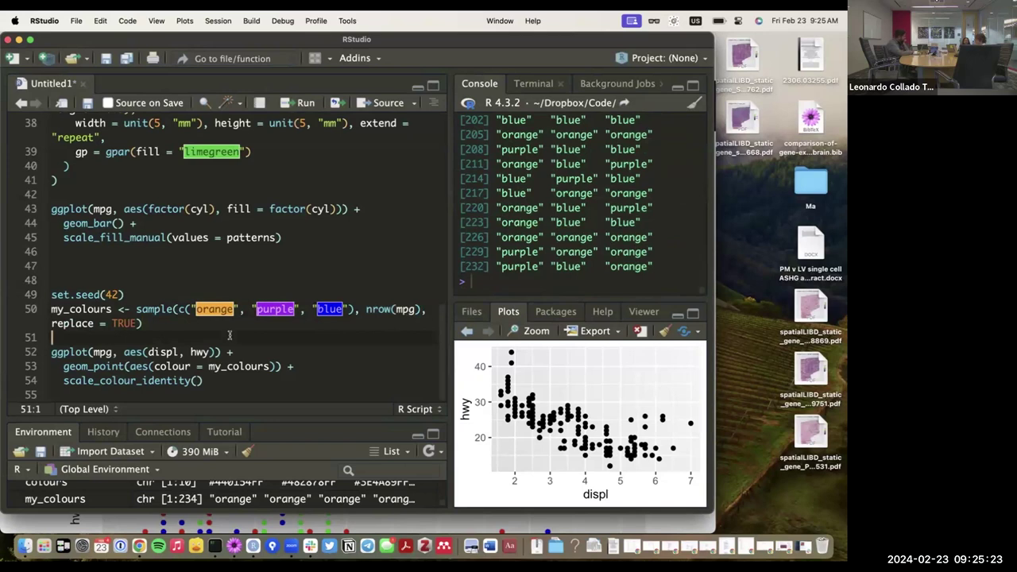
{"action": "left_click_drag", "start_coordinate": [221, 380], "coordinate": [124, 352]}
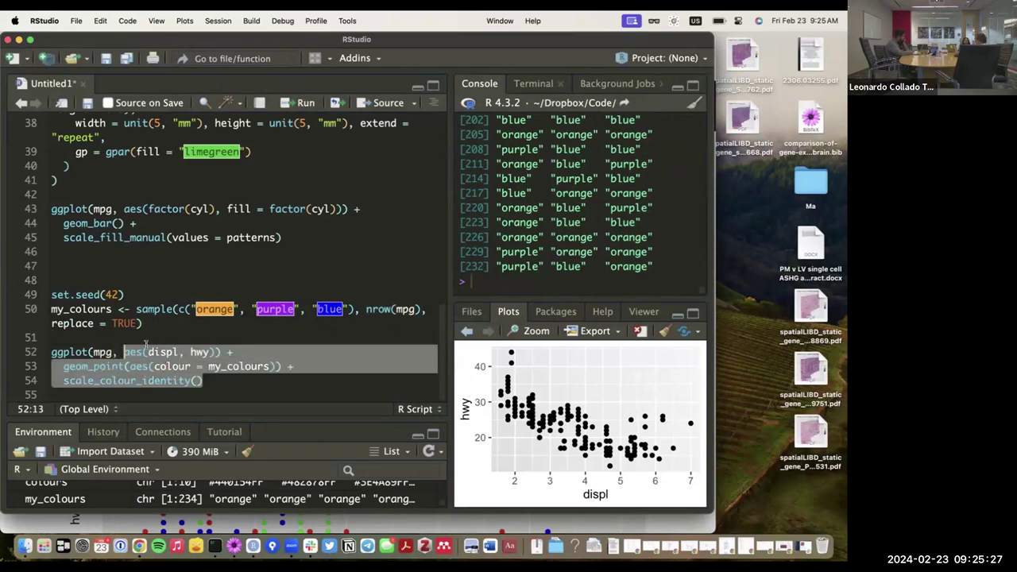
{"action": "left_click", "coordinate": [151, 346]}
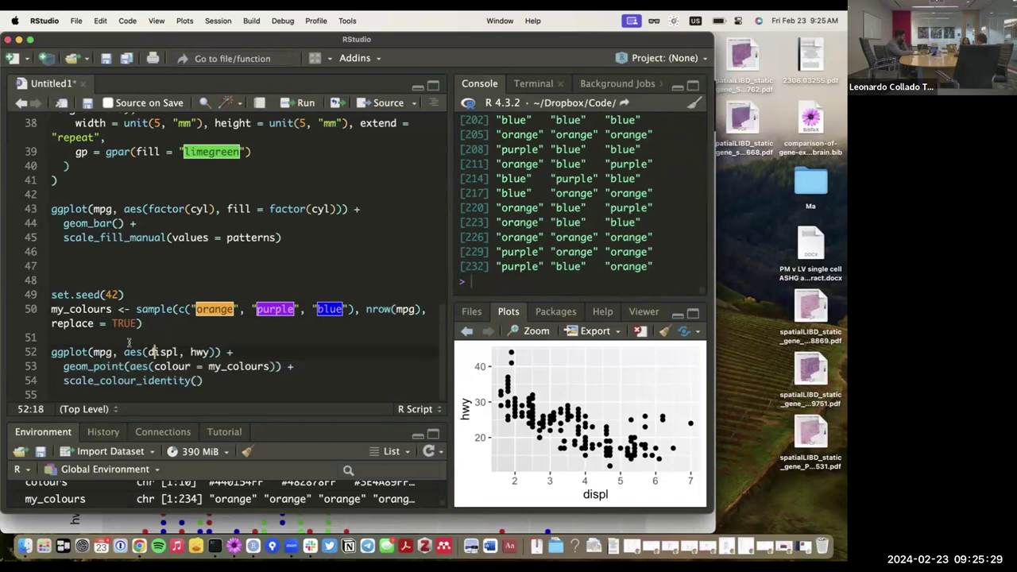
{"action": "left_click", "coordinate": [92, 353]}
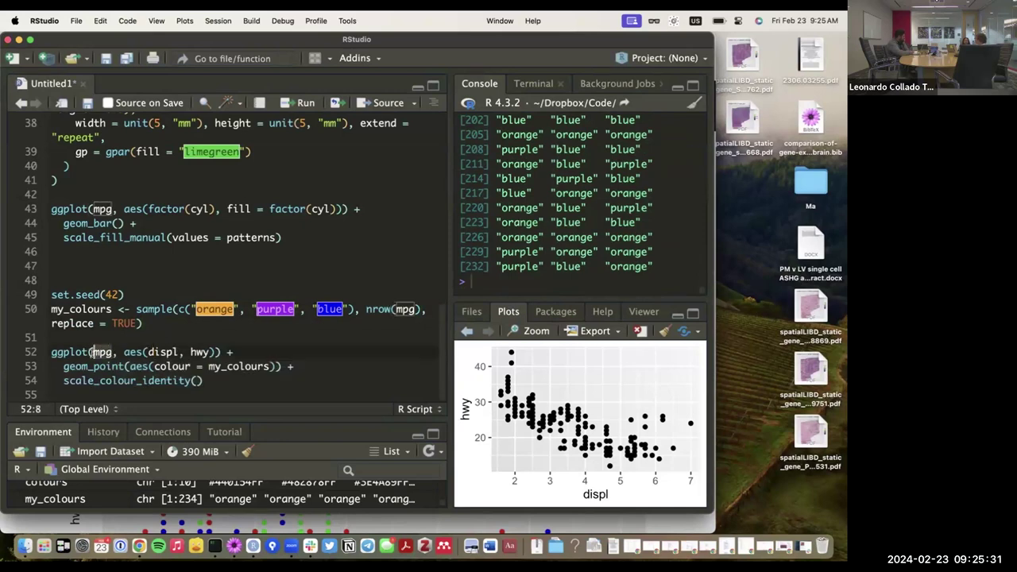
{"action": "mouse_move", "coordinate": [137, 352]}
{"action": "left_click_drag", "start_coordinate": [151, 366], "coordinate": [206, 361]}
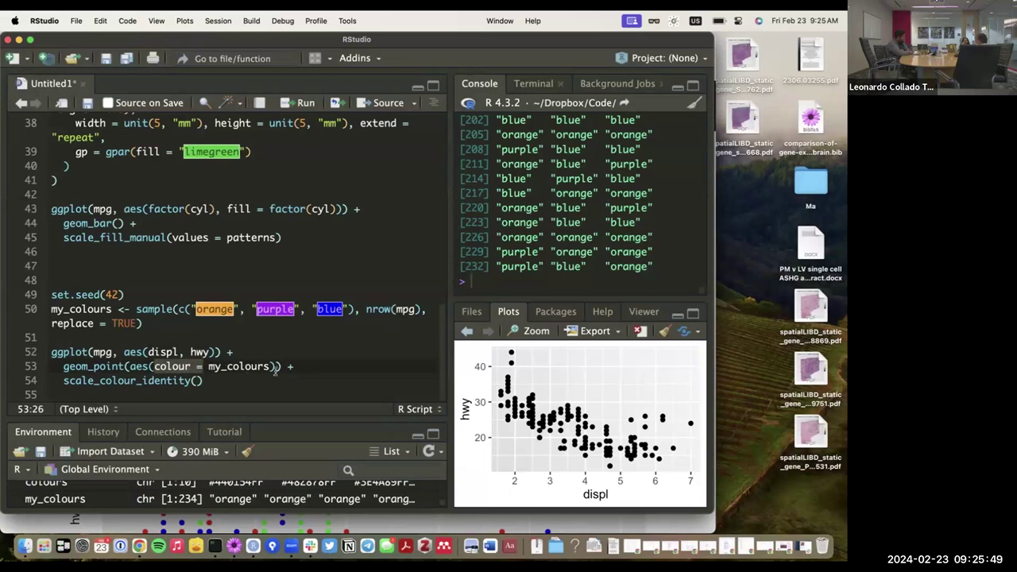
Plot hwy versus displ coloured by my_colours without the identity scale and view it enlarged
{"action": "left_click_drag", "start_coordinate": [281, 367], "coordinate": [28, 350]}
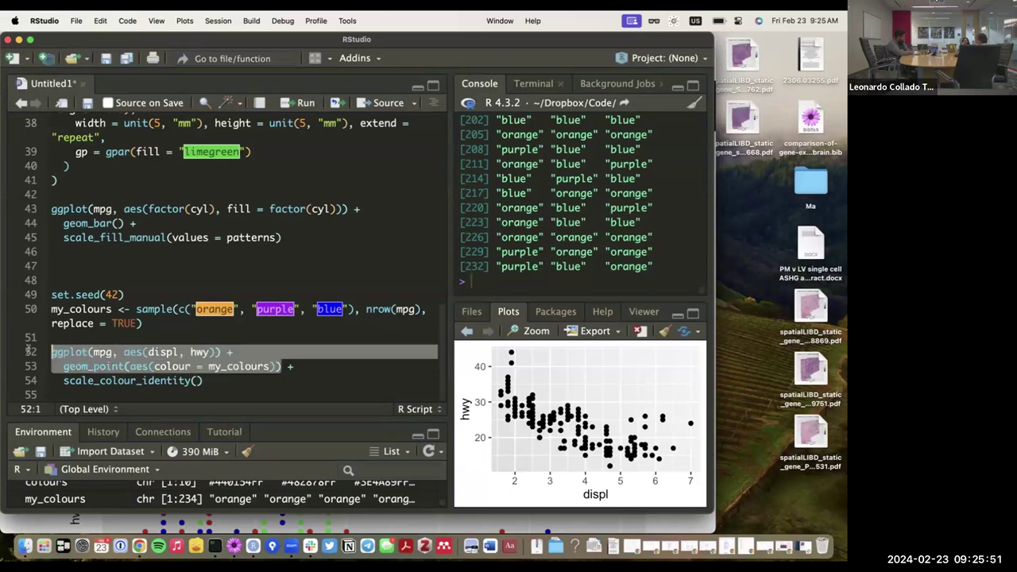
{"action": "key", "text": "super+Return"}
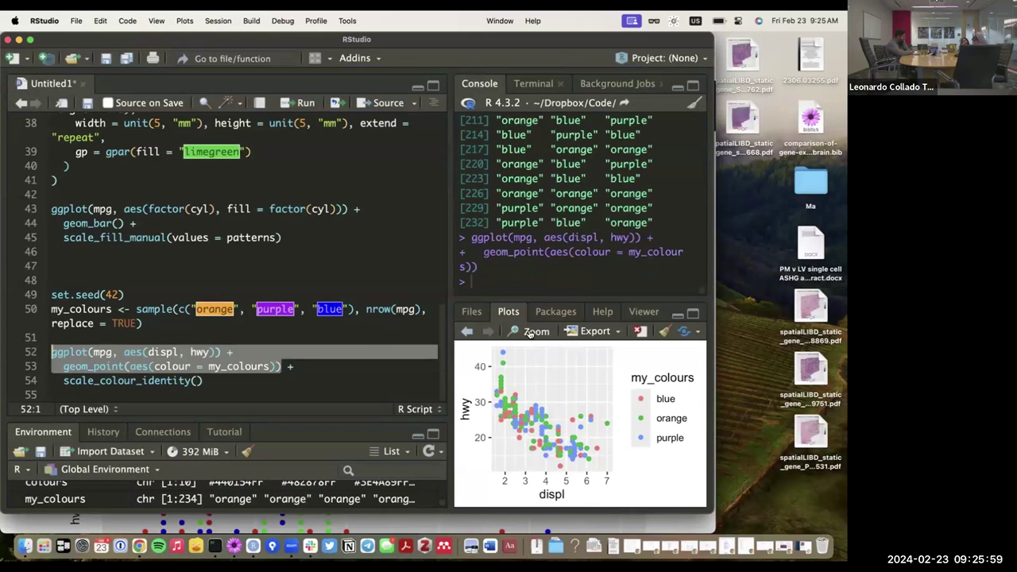
{"action": "left_click", "coordinate": [530, 333]}
{"action": "double_click", "coordinate": [402, 129]}
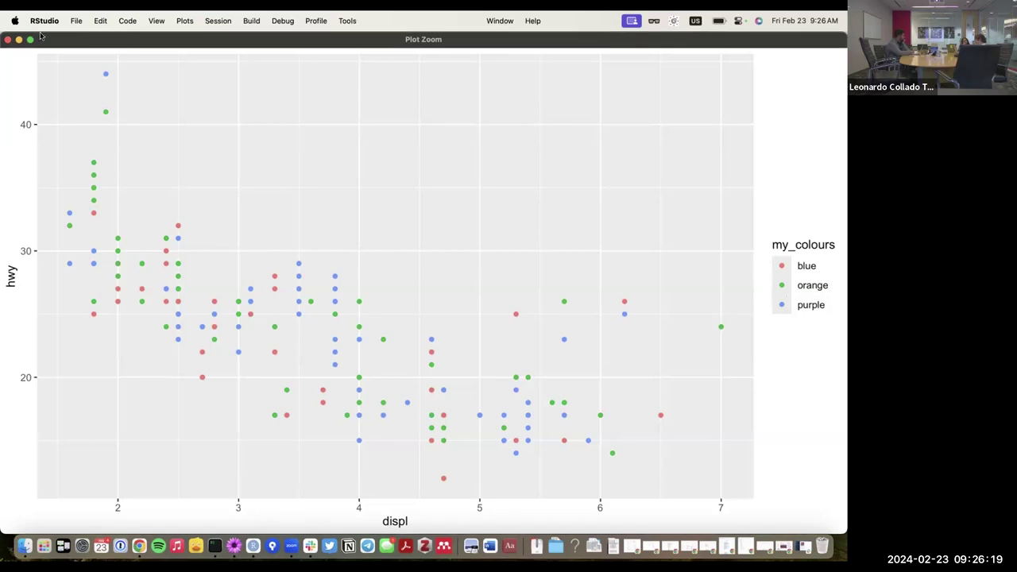
{"action": "left_click", "coordinate": [8, 40]}
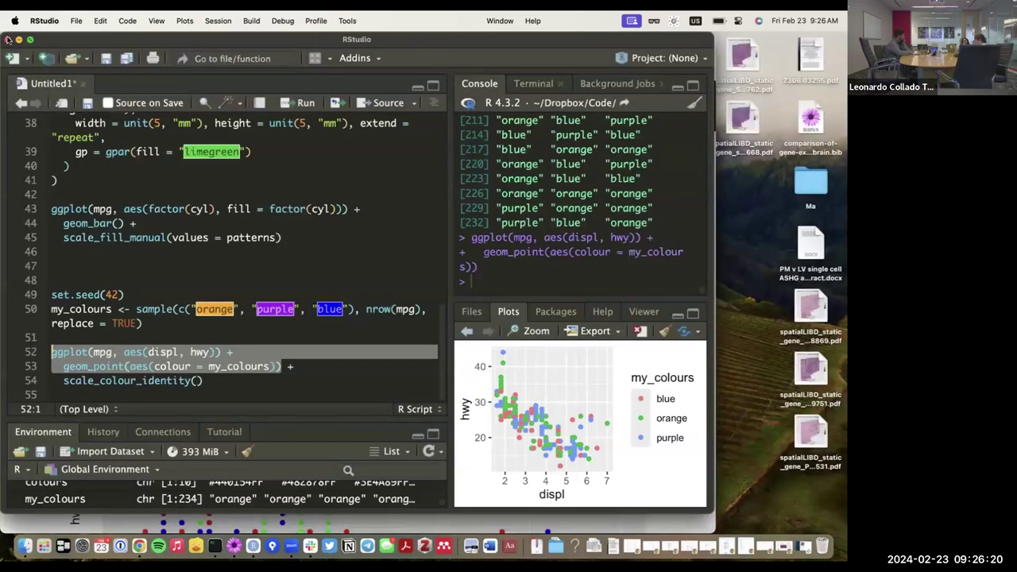
Select the full plot code including the scale_colour_identity() line
{"action": "left_click", "coordinate": [206, 334]}
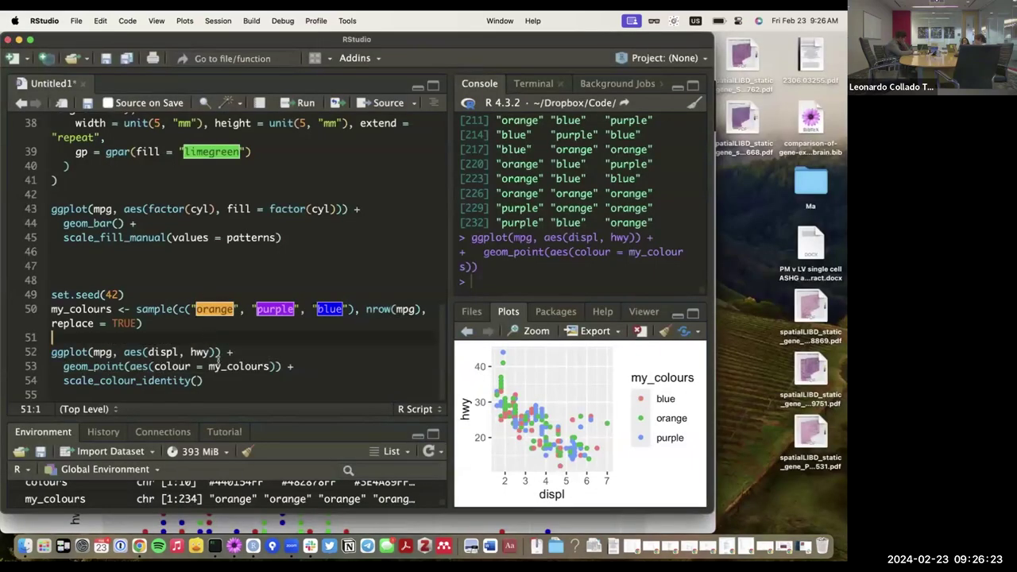
{"action": "left_click_drag", "start_coordinate": [203, 381], "coordinate": [54, 382]}
{"action": "left_click_drag", "start_coordinate": [204, 381], "coordinate": [21, 352]}
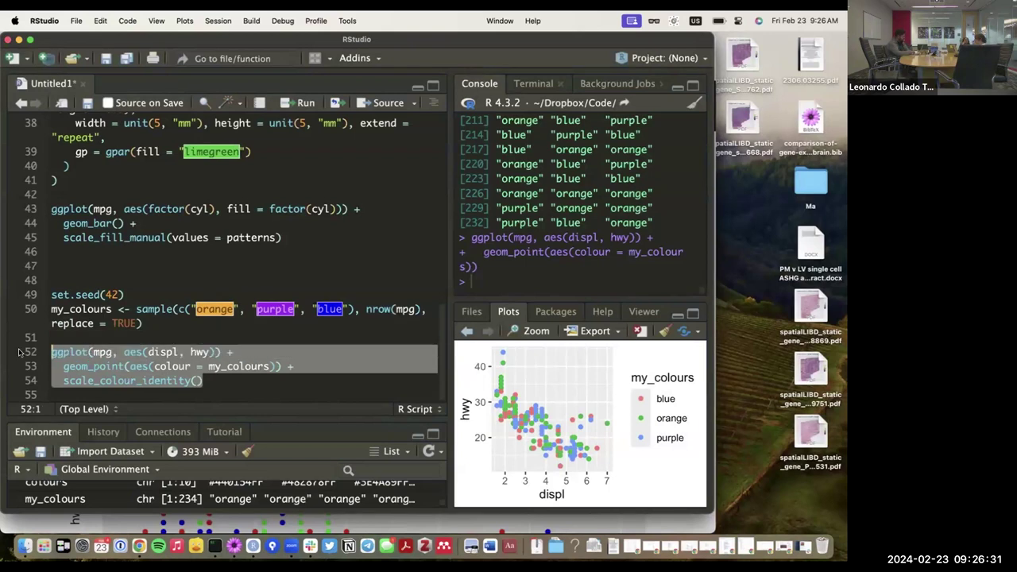
Rerun the plot with scale_colour_identity() and inspect the literal orange, purple and blue points enlarged
{"action": "key", "text": "super+Return"}
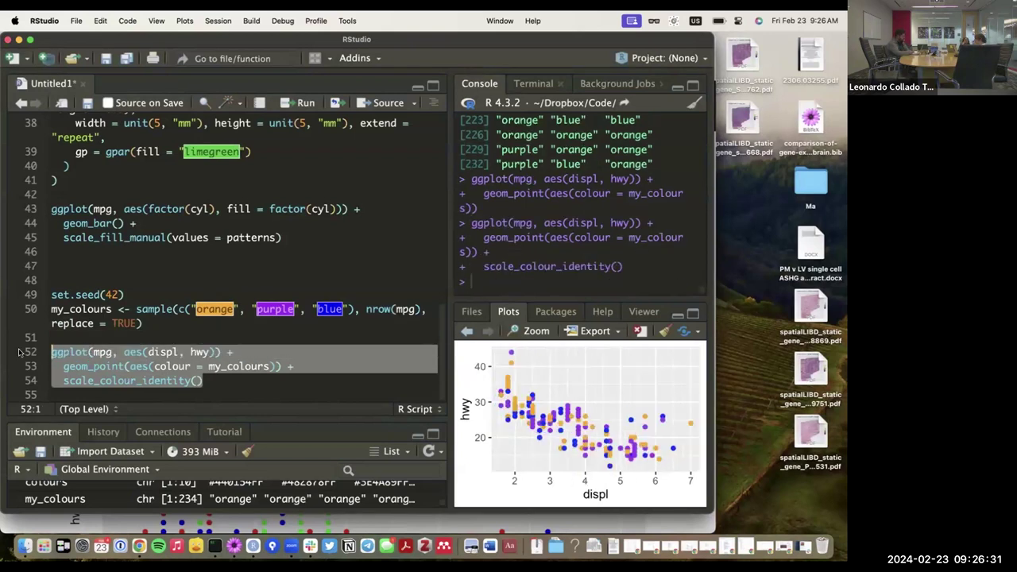
{"action": "left_click", "coordinate": [531, 332]}
{"action": "double_click", "coordinate": [335, 130]}
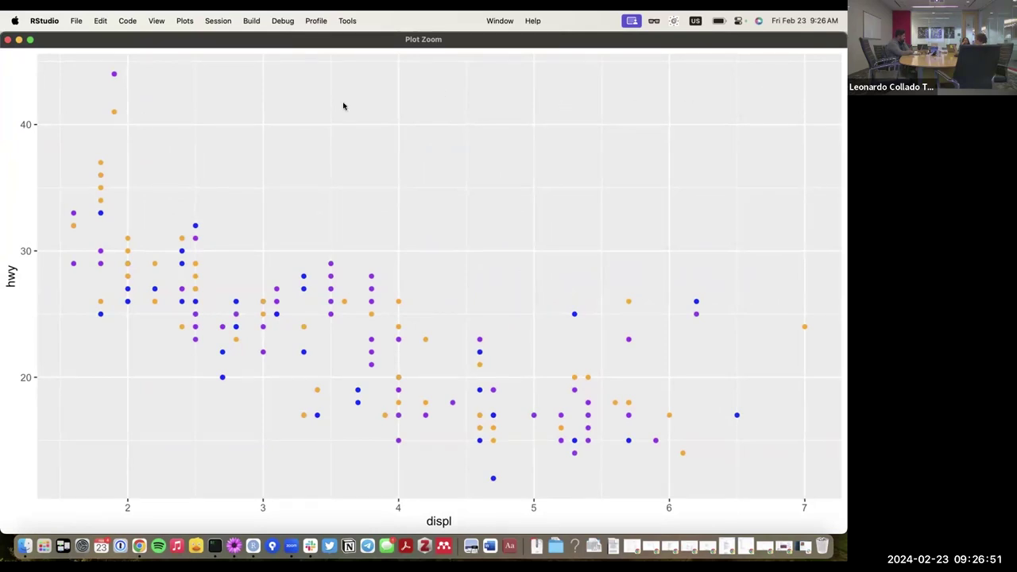
{"action": "left_click", "coordinate": [6, 40]}
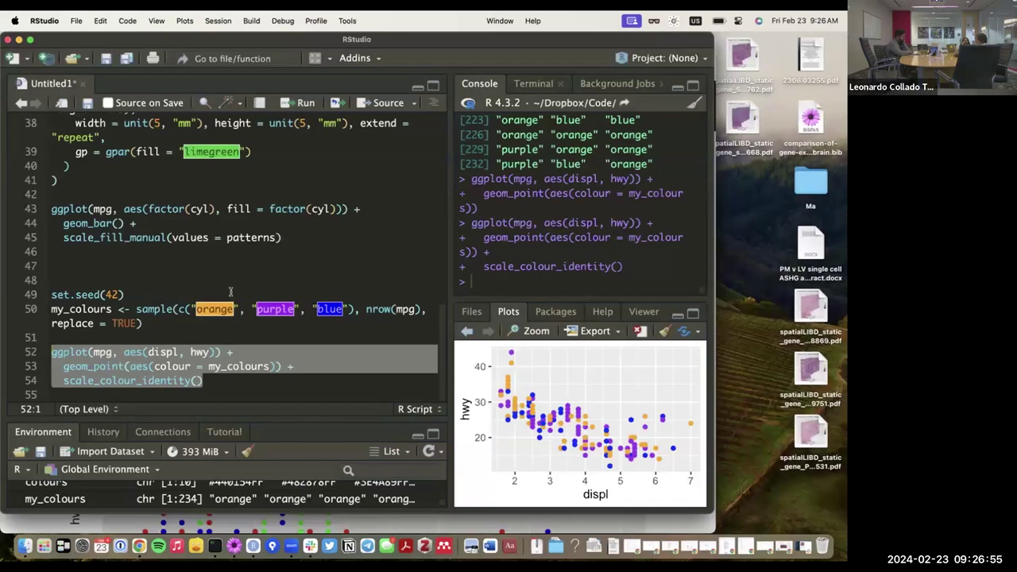
{"action": "left_click", "coordinate": [291, 326]}
{"action": "left_click", "coordinate": [197, 380]}
Scroll the ggplot2 3.5.0 post to the passage on identity scales being true scales
{"action": "key", "text": "ctrl+Up"}
{"action": "left_click", "coordinate": [588, 286]}
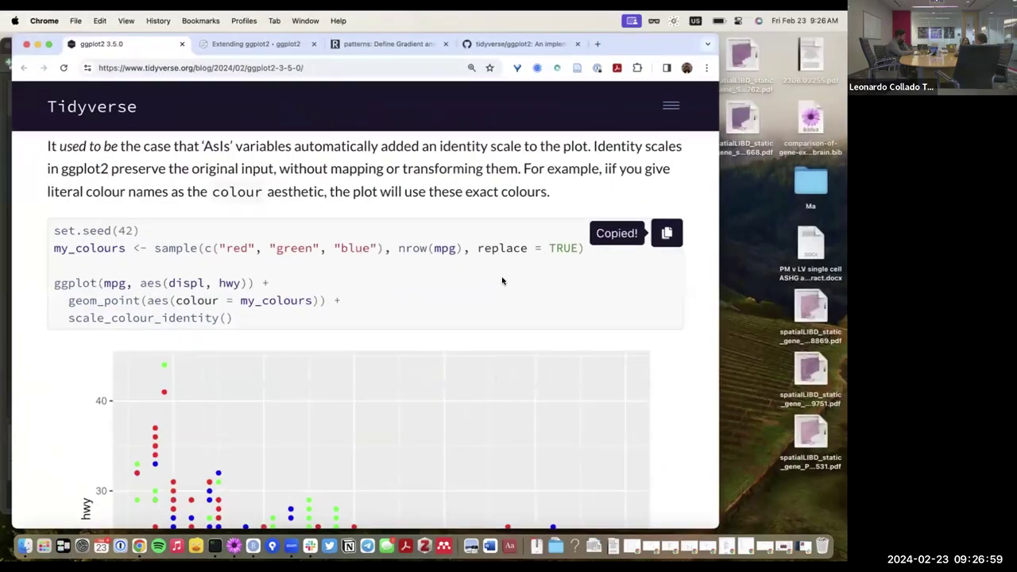
{"action": "scroll", "coordinate": [466, 288], "scroll_direction": "up", "scroll_amount": 3}
{"action": "scroll", "coordinate": [466, 290], "scroll_direction": "up", "scroll_amount": 1}
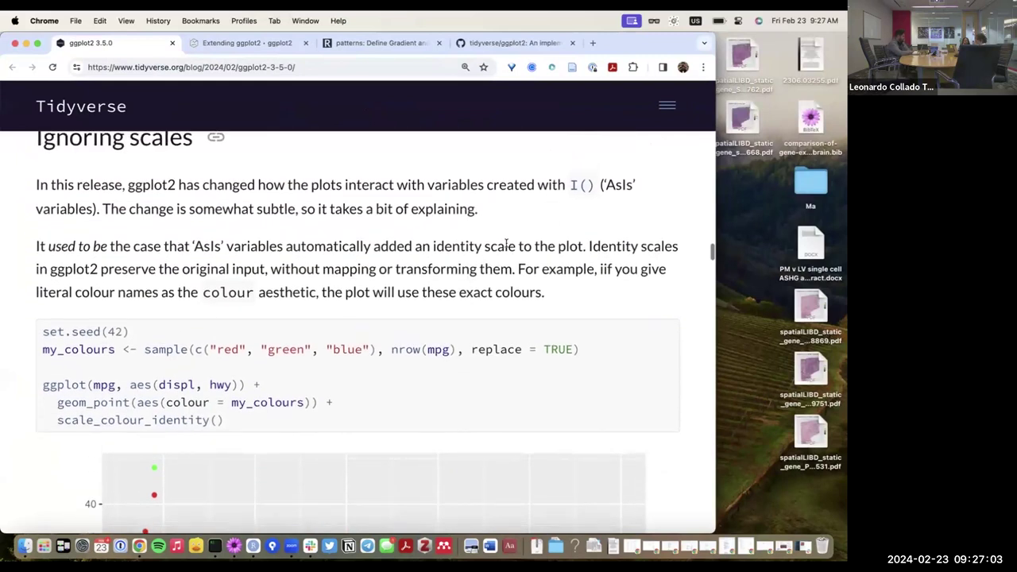
{"action": "scroll", "coordinate": [521, 238], "scroll_direction": "down", "scroll_amount": 2}
{"action": "scroll", "coordinate": [506, 244], "scroll_direction": "down", "scroll_amount": 6}
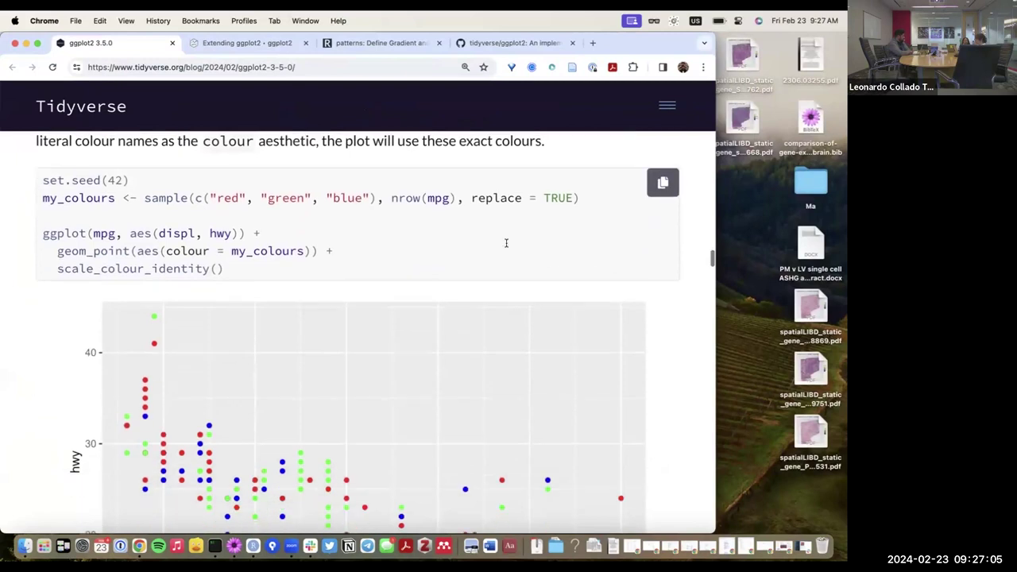
{"action": "scroll", "coordinate": [506, 247], "scroll_direction": "down", "scroll_amount": 1}
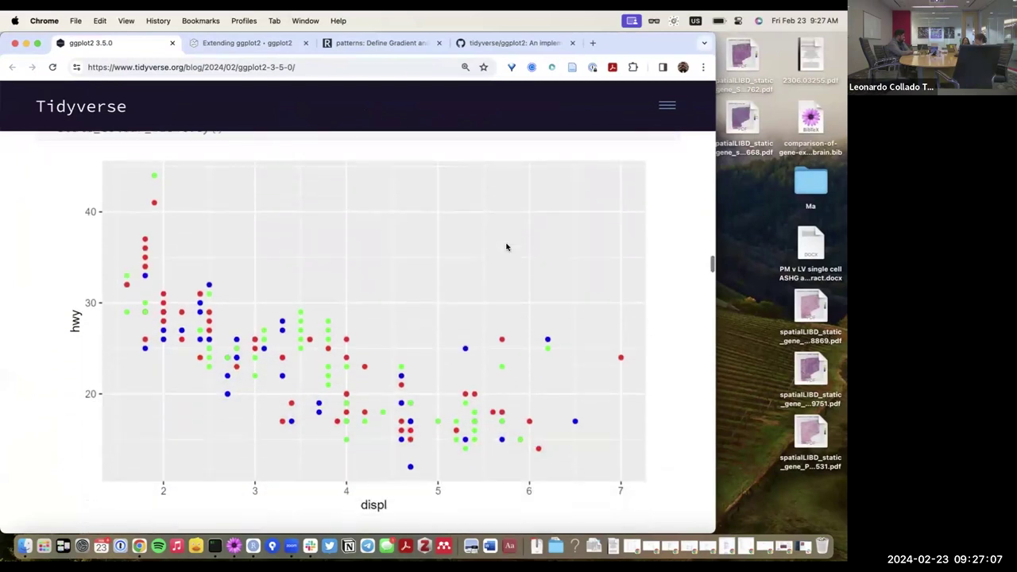
{"action": "scroll", "coordinate": [506, 248], "scroll_direction": "down", "scroll_amount": 3}
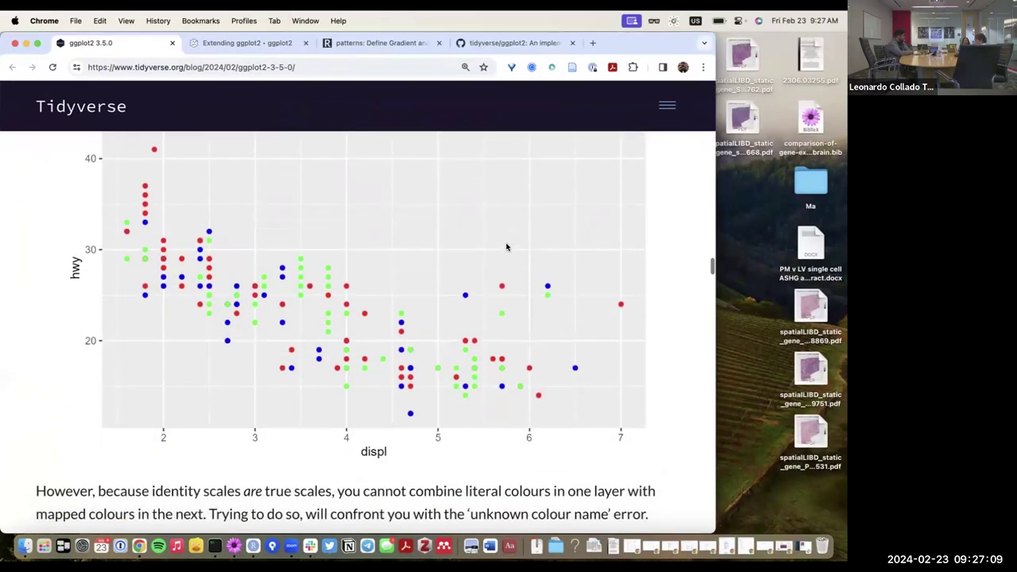
{"action": "scroll", "coordinate": [506, 247], "scroll_direction": "up", "scroll_amount": 6}
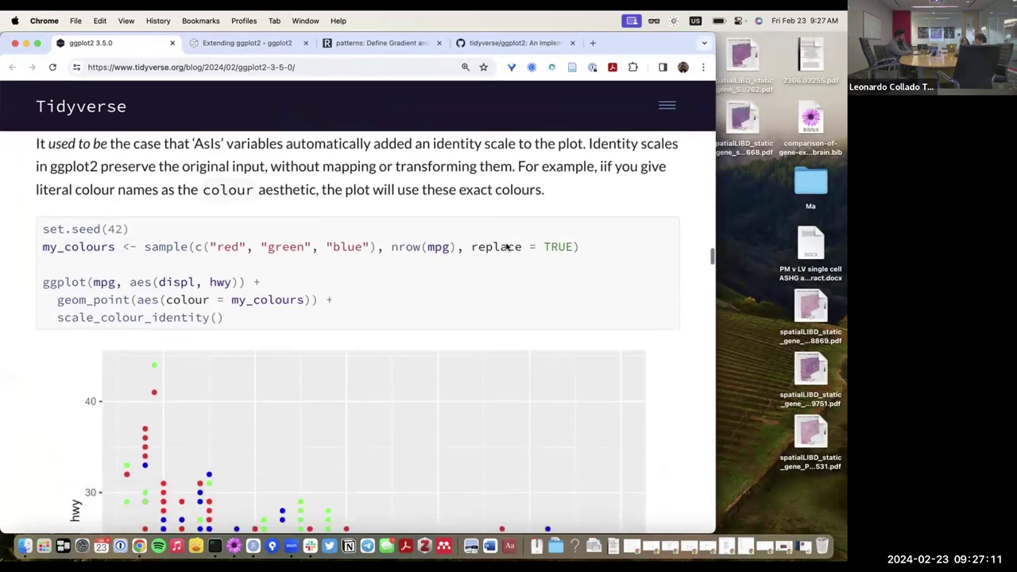
{"action": "scroll", "coordinate": [506, 247], "scroll_direction": "down", "scroll_amount": 3}
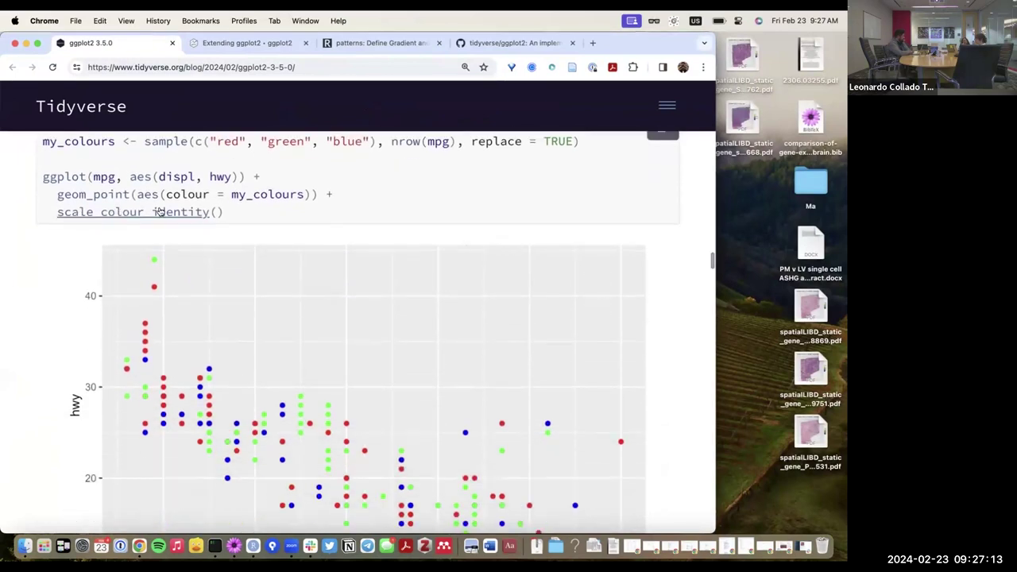
{"action": "scroll", "coordinate": [177, 231], "scroll_direction": "down", "scroll_amount": 5}
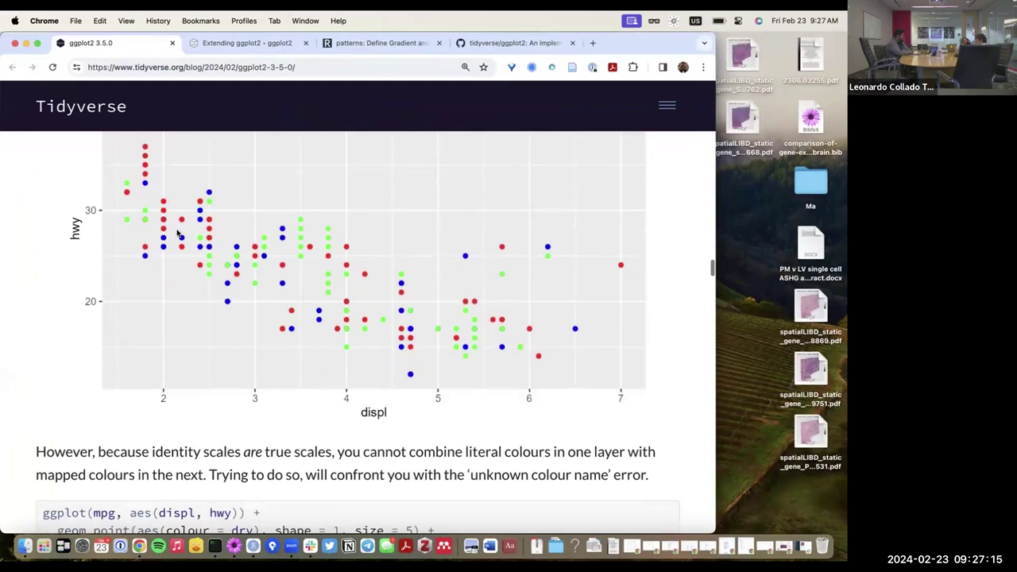
{"action": "scroll", "coordinate": [178, 233], "scroll_direction": "down", "scroll_amount": 2}
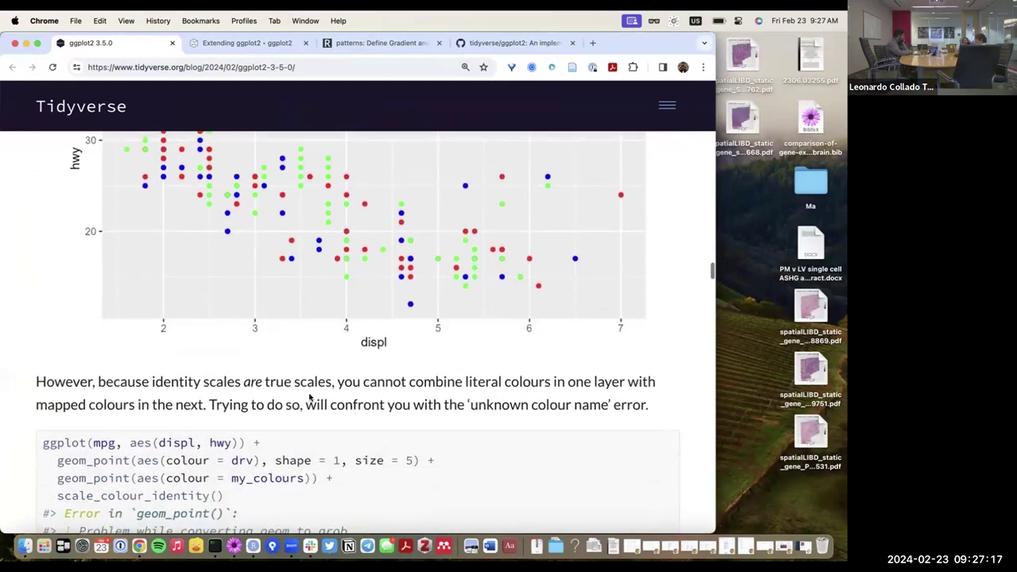
{"action": "left_click_drag", "start_coordinate": [151, 380], "coordinate": [331, 381]}
Select the four-line example mixing drv-mapped circles with literal my_colours points
{"action": "scroll", "coordinate": [404, 408], "scroll_direction": "up", "scroll_amount": 3}
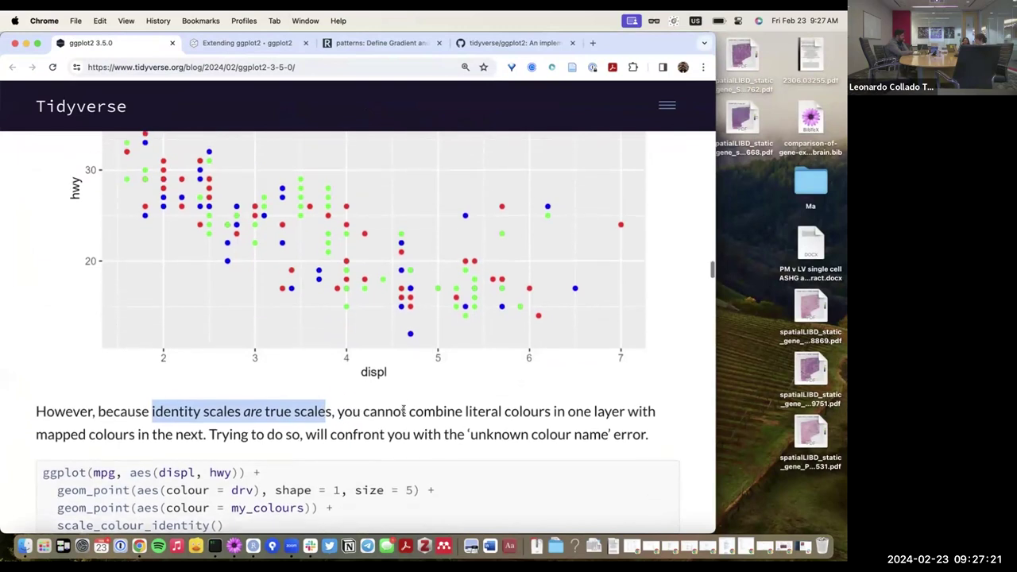
{"action": "scroll", "coordinate": [403, 413], "scroll_direction": "down", "scroll_amount": 5}
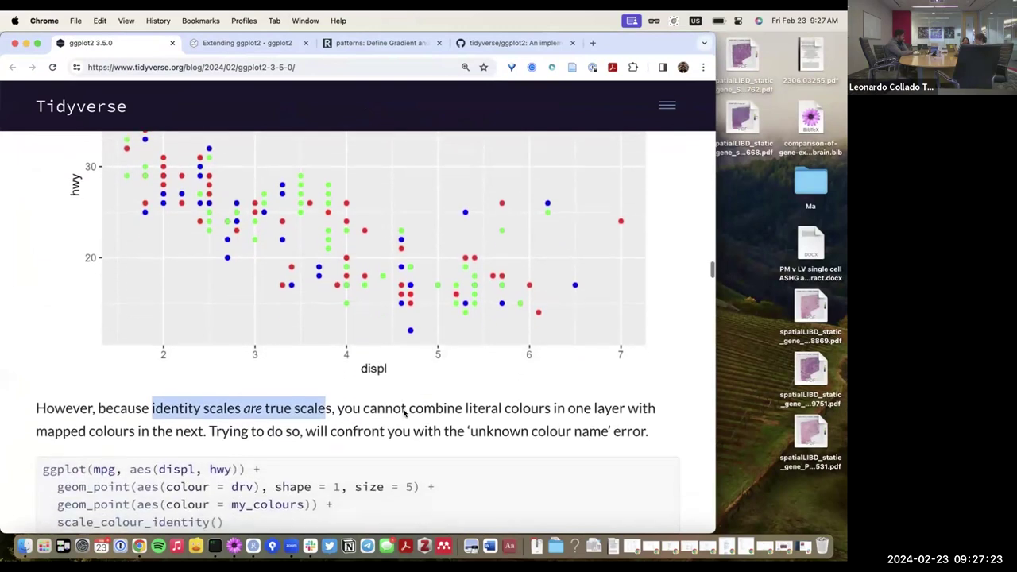
{"action": "scroll", "coordinate": [404, 411], "scroll_direction": "down", "scroll_amount": 1}
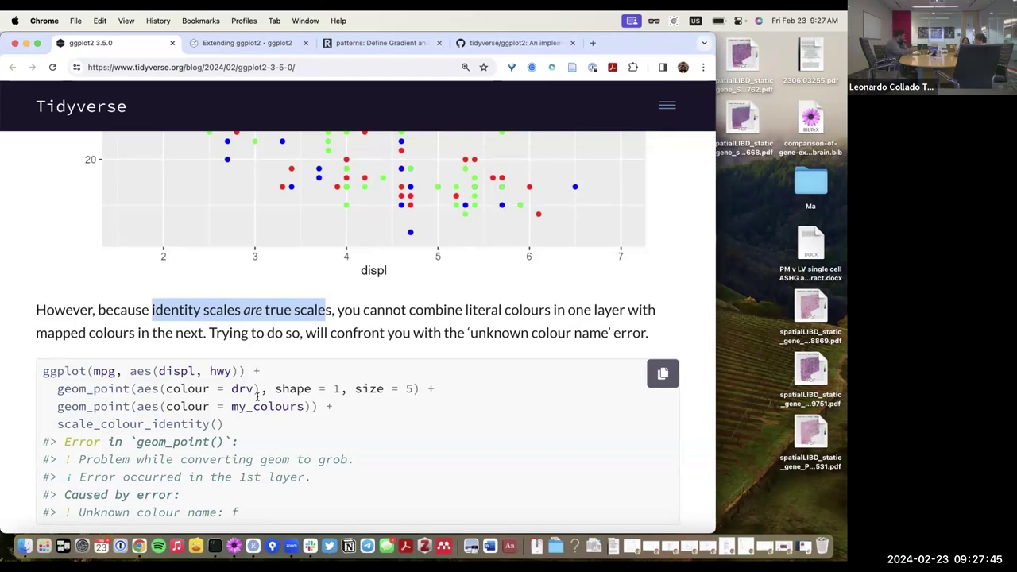
{"action": "left_click_drag", "start_coordinate": [317, 406], "coordinate": [116, 389]}
{"action": "left_click_drag", "start_coordinate": [236, 433], "coordinate": [27, 375]}
{"action": "key", "text": "super+c"}
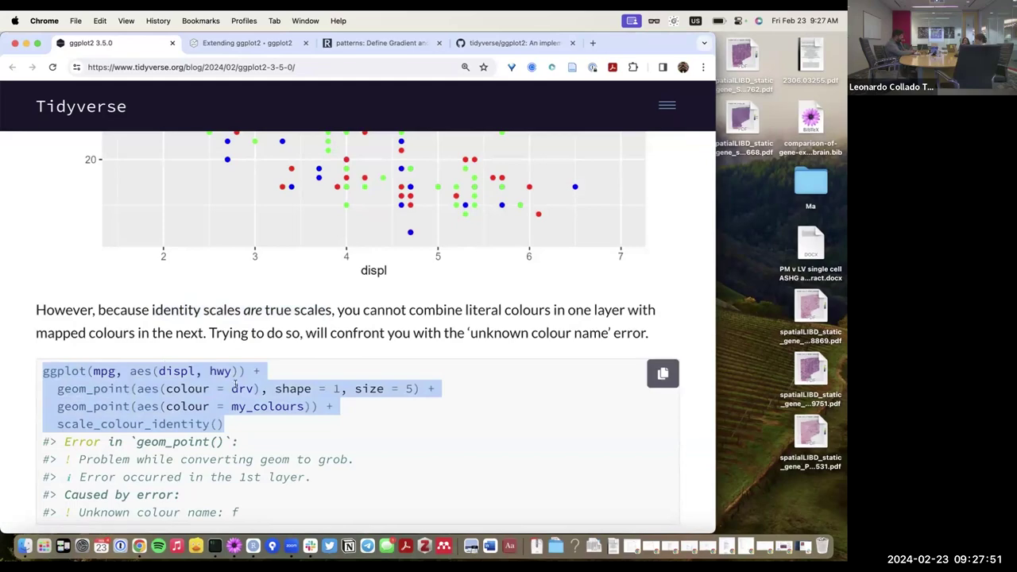
{"action": "scroll", "coordinate": [239, 373], "scroll_direction": "down", "scroll_amount": 2}
{"action": "key", "text": "ctrl+Up"}
Paste the mixed-colour example at line 57 and run lines 57–58 to draw drv-coloured hollow circles
{"action": "left_click", "coordinate": [245, 358]}
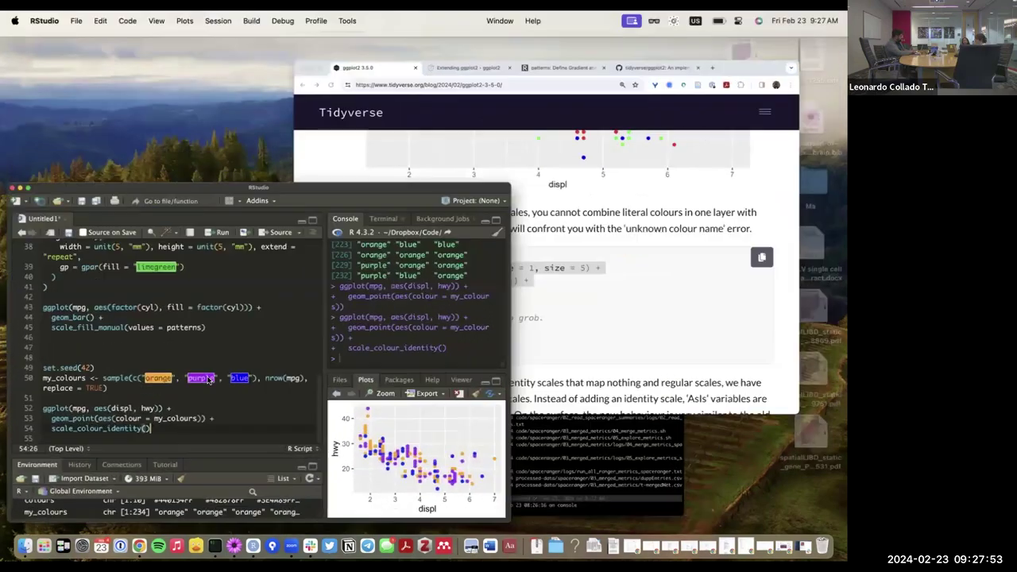
{"action": "key", "text": "Return"}
{"action": "key", "text": "Return"}
{"action": "key", "text": "Return"}
{"action": "key", "text": "super+v"}
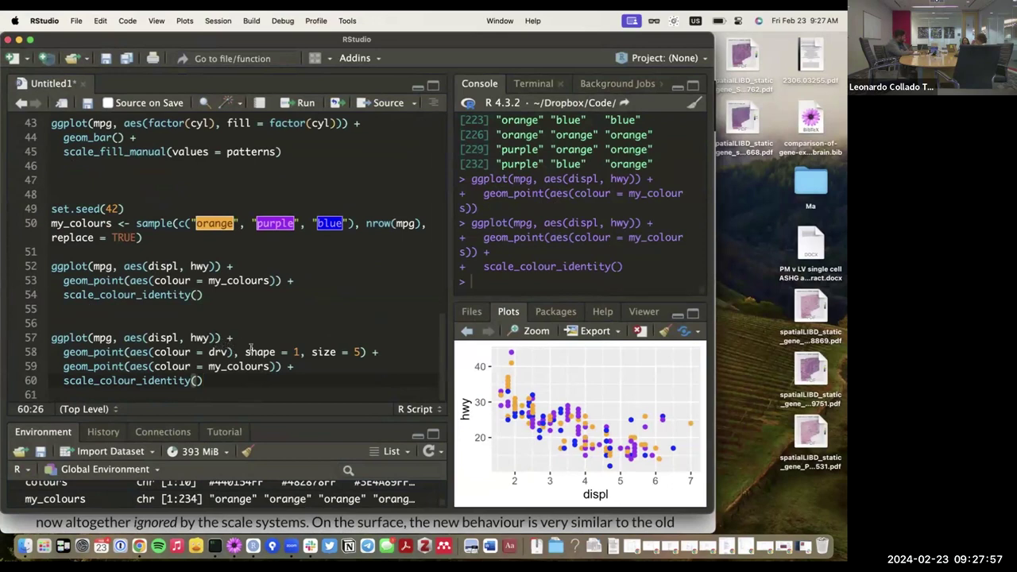
{"action": "left_click_drag", "start_coordinate": [367, 353], "coordinate": [11, 338]}
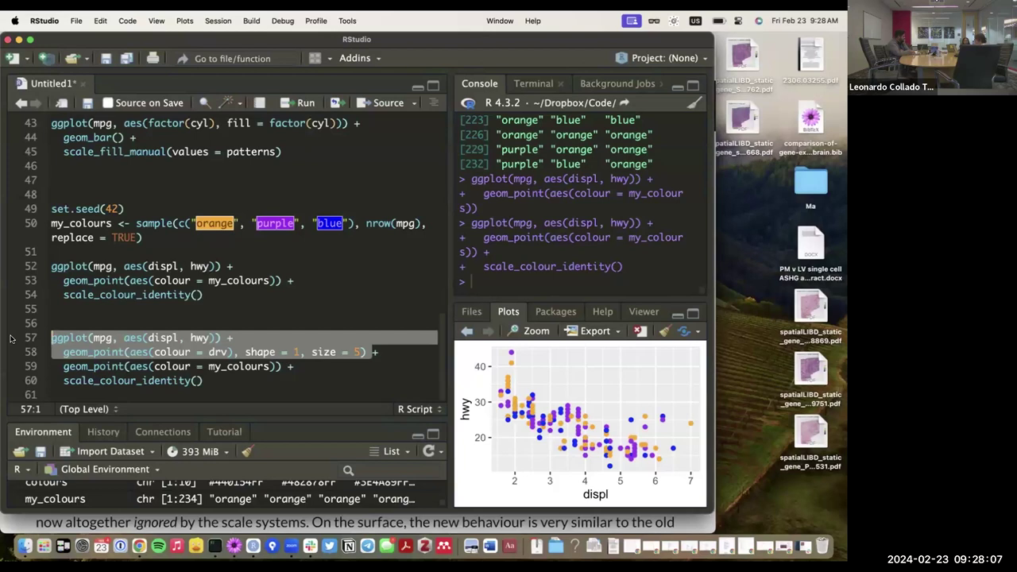
{"action": "key", "text": "super+Return"}
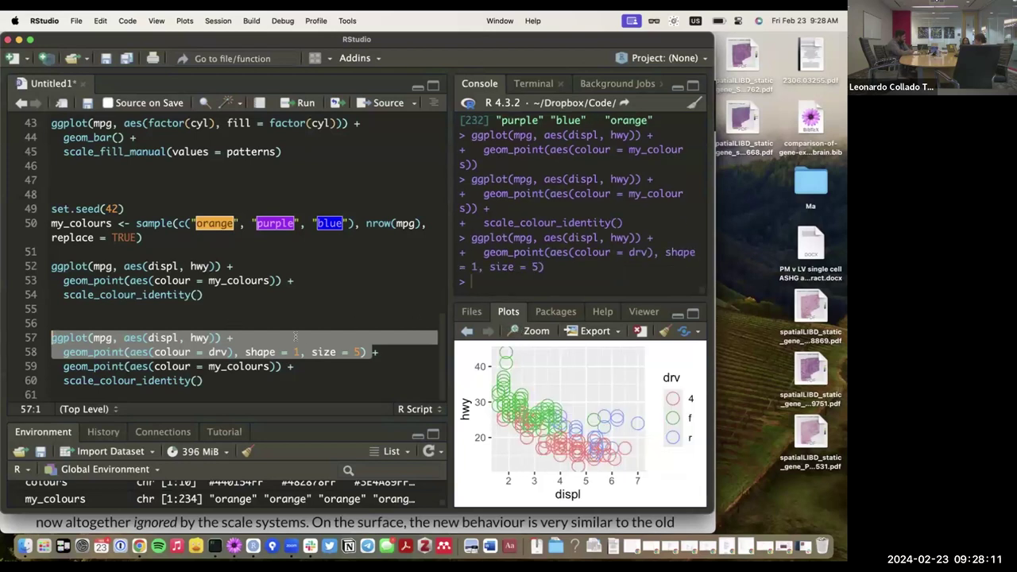
{"action": "left_click", "coordinate": [537, 332]}
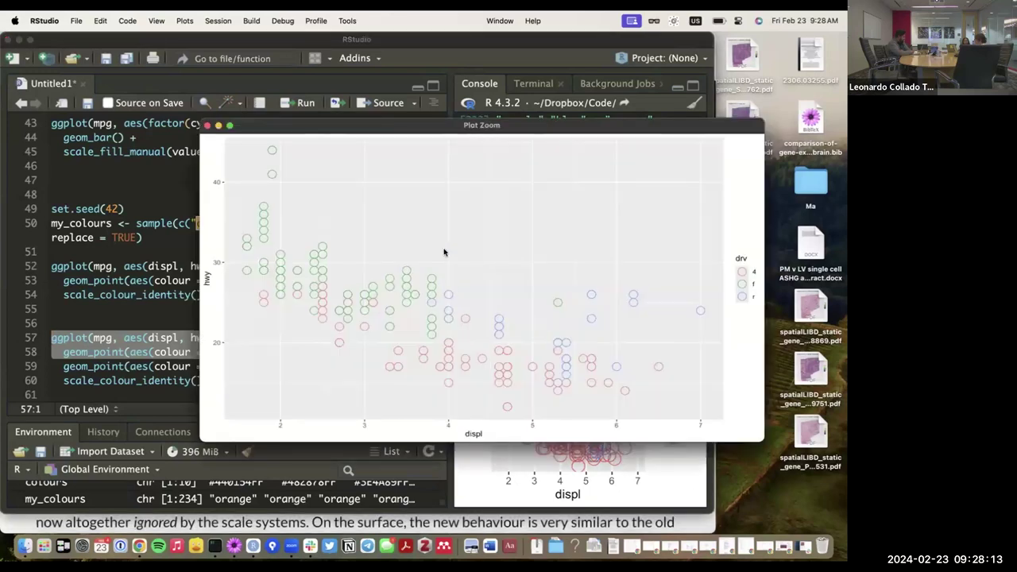
{"action": "double_click", "coordinate": [383, 126]}
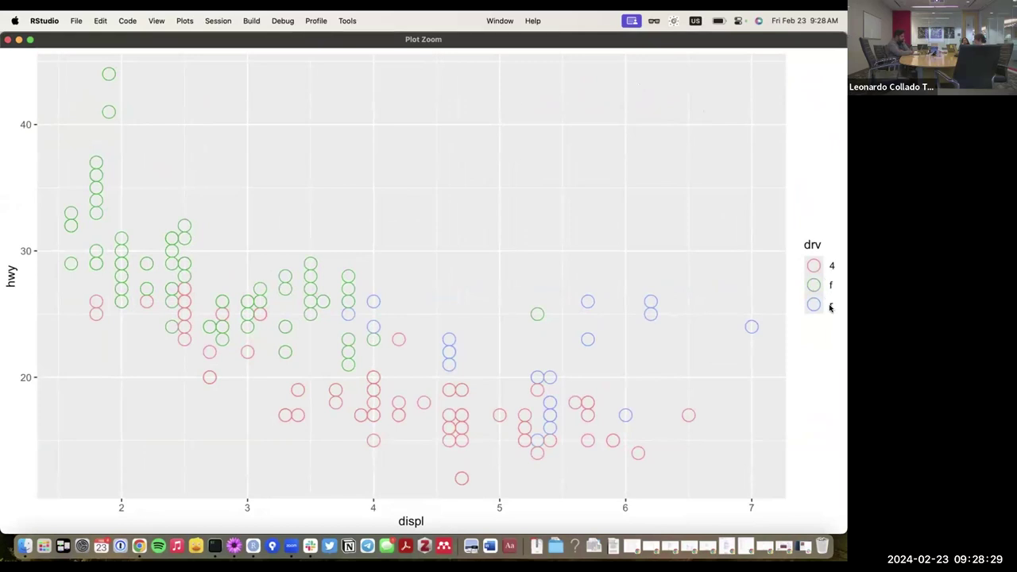
{"action": "left_click", "coordinate": [7, 39]}
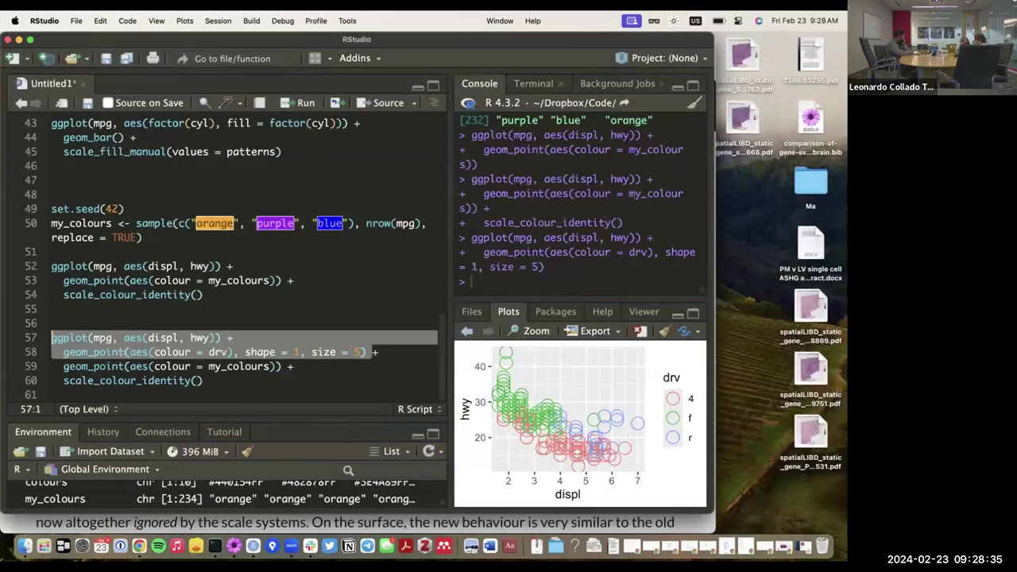
{"action": "left_click_drag", "start_coordinate": [279, 367], "coordinate": [12, 334]}
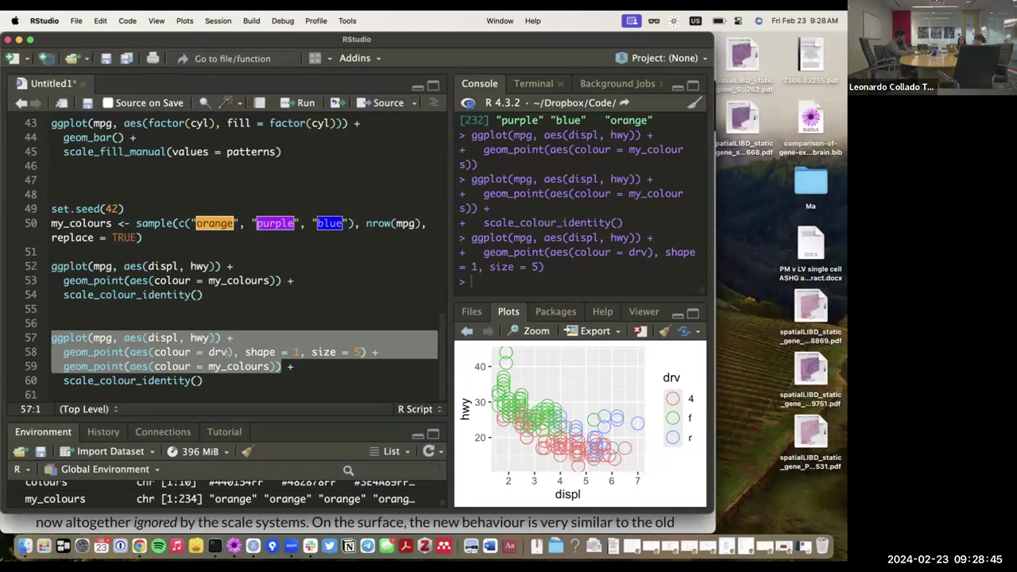
Run lines 57–59 to overlay my_colours dots on the hollow circles and view it enlarged
{"action": "key", "text": "super+Return"}
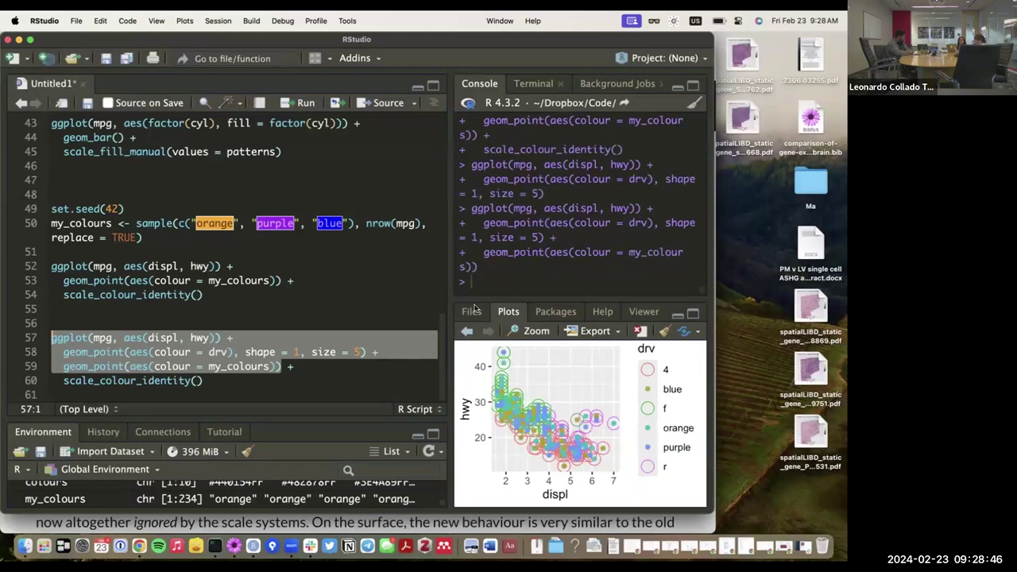
{"action": "left_click", "coordinate": [529, 330]}
{"action": "double_click", "coordinate": [407, 123]}
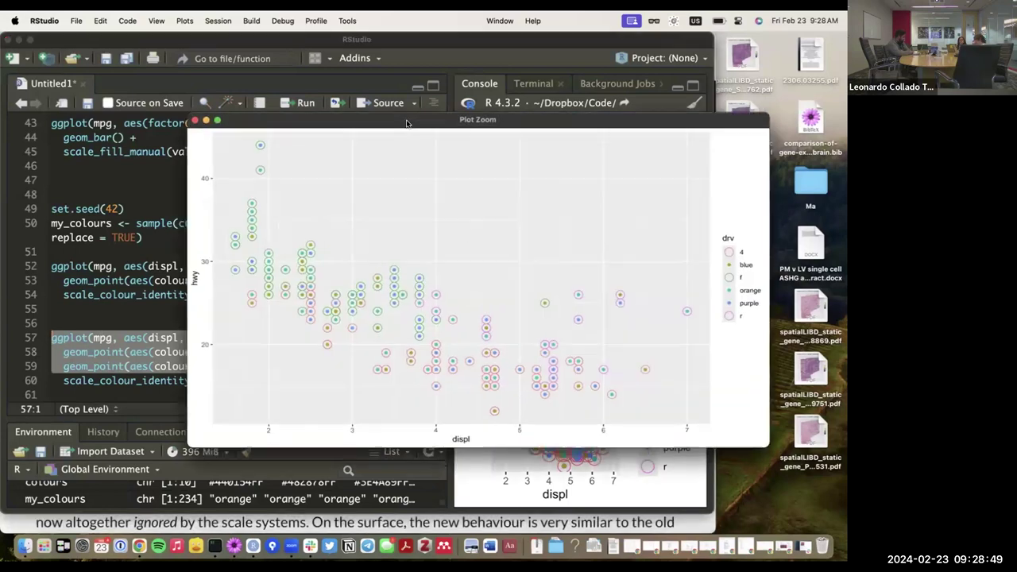
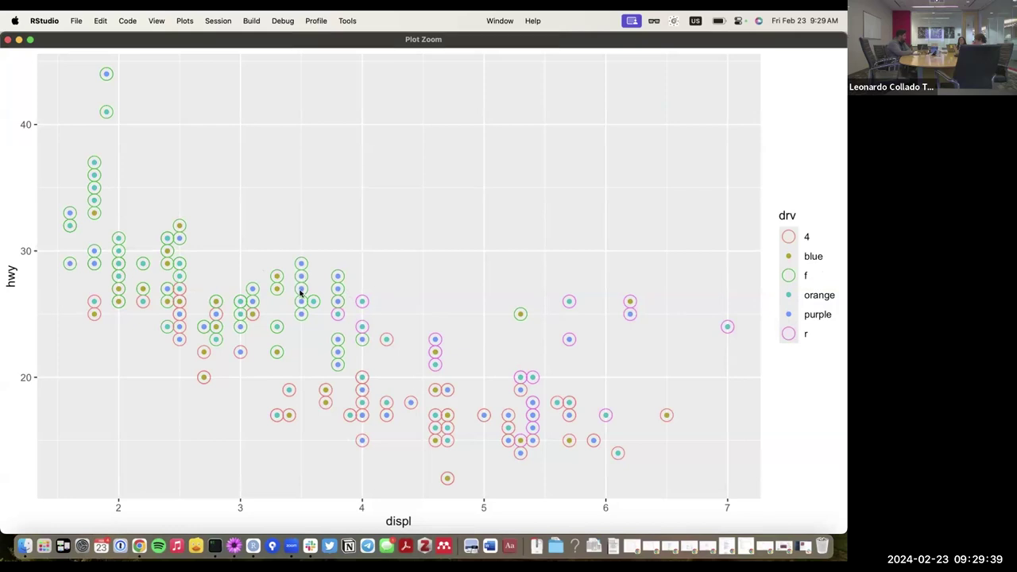
Run the plot code on lines 57–60, which fails with 'Unknown colour name: f'
{"action": "left_click", "coordinate": [8, 39]}
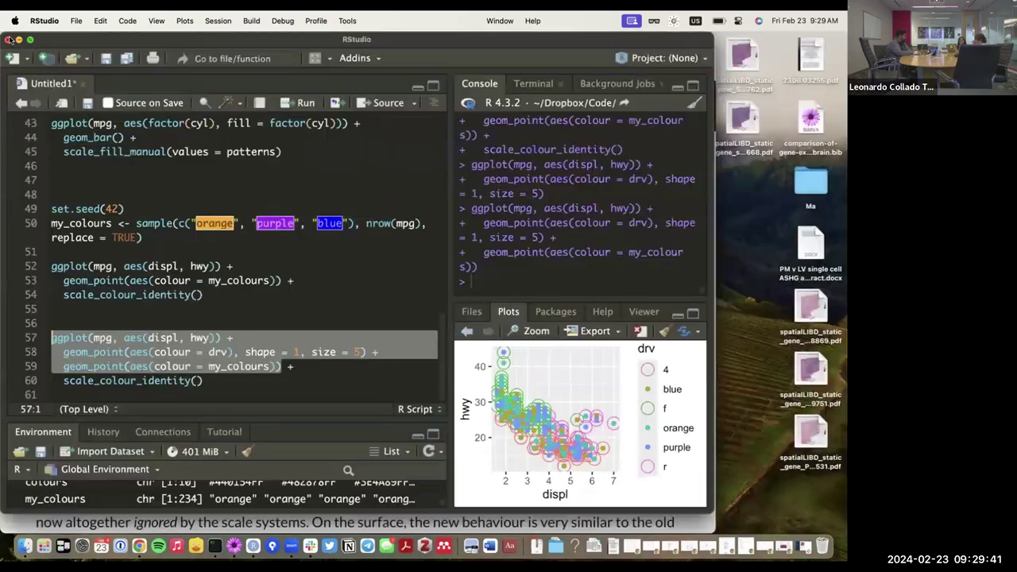
{"action": "left_click", "coordinate": [181, 380], "text": "shift"}
{"action": "left_click", "coordinate": [15, 340], "text": "shift"}
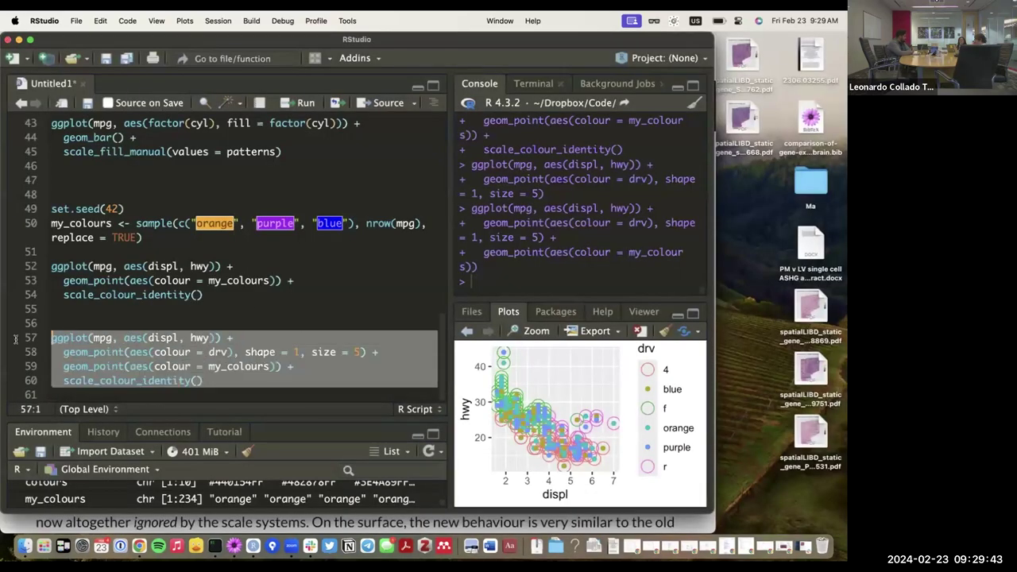
{"action": "key", "text": "super+Return"}
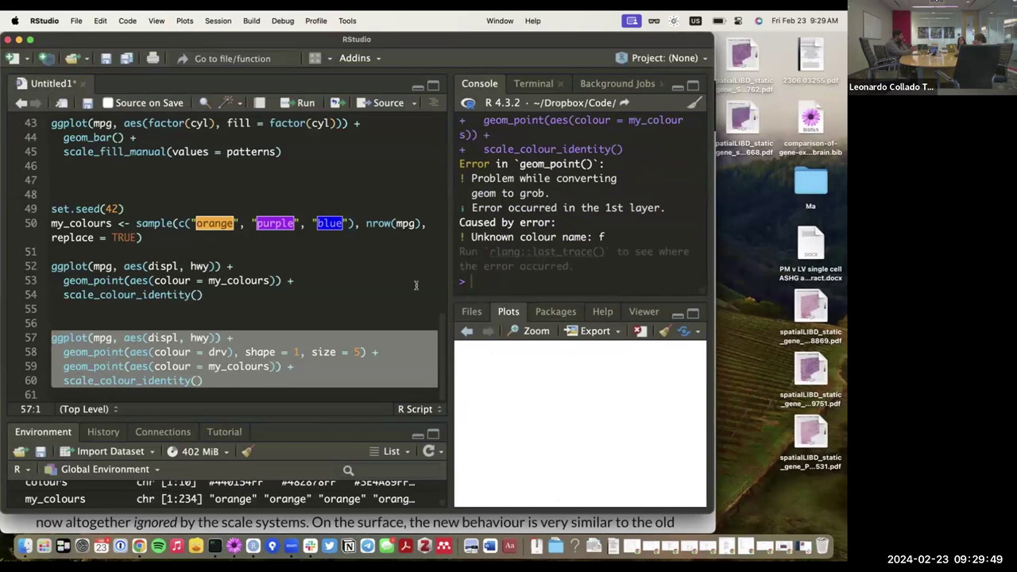
{"action": "left_click", "coordinate": [262, 381]}
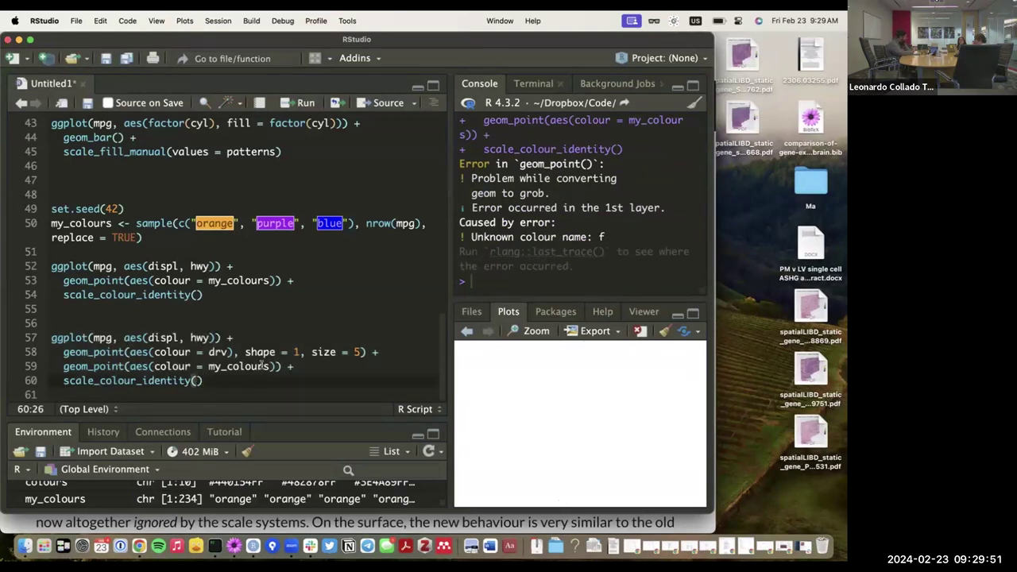
Inspect the drv and my_colours geom_point layers on lines 58–59 and scale_colour_identity() on line 60
{"action": "left_click", "coordinate": [272, 366]}
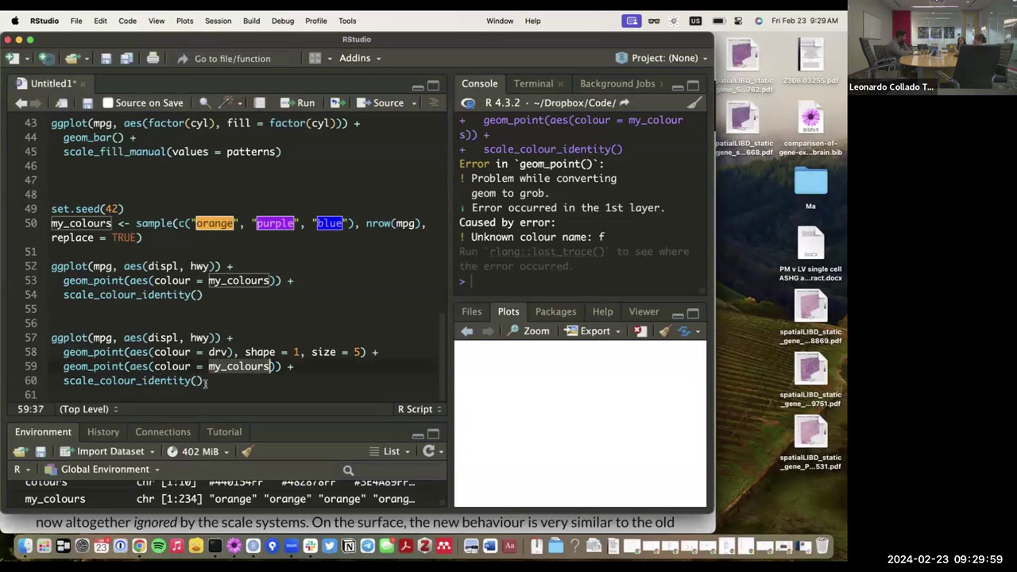
{"action": "key", "text": "Down"}
{"action": "key", "text": "alt+Left"}
{"action": "key", "text": "alt+Left"}
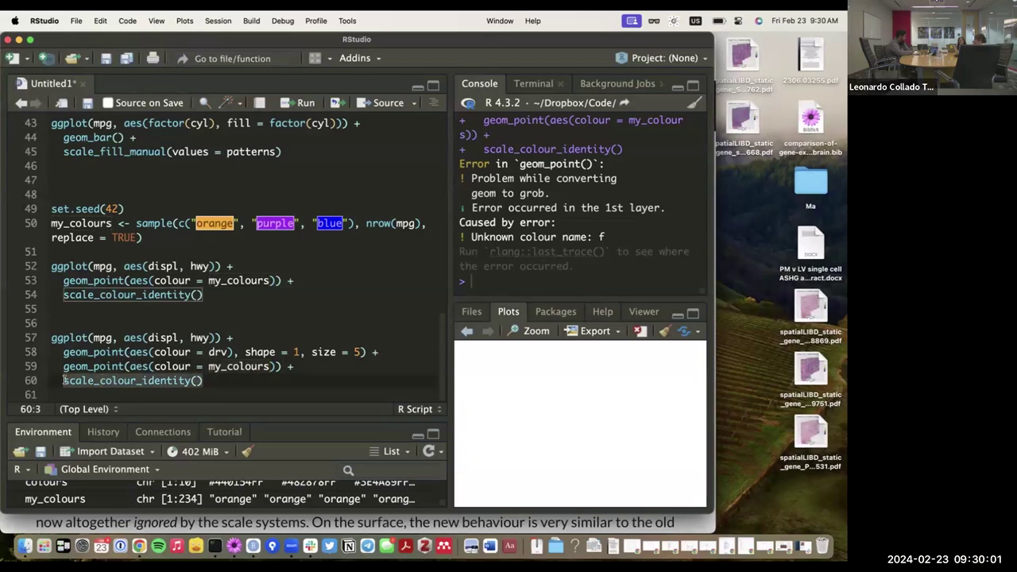
{"action": "left_click", "coordinate": [207, 380]}
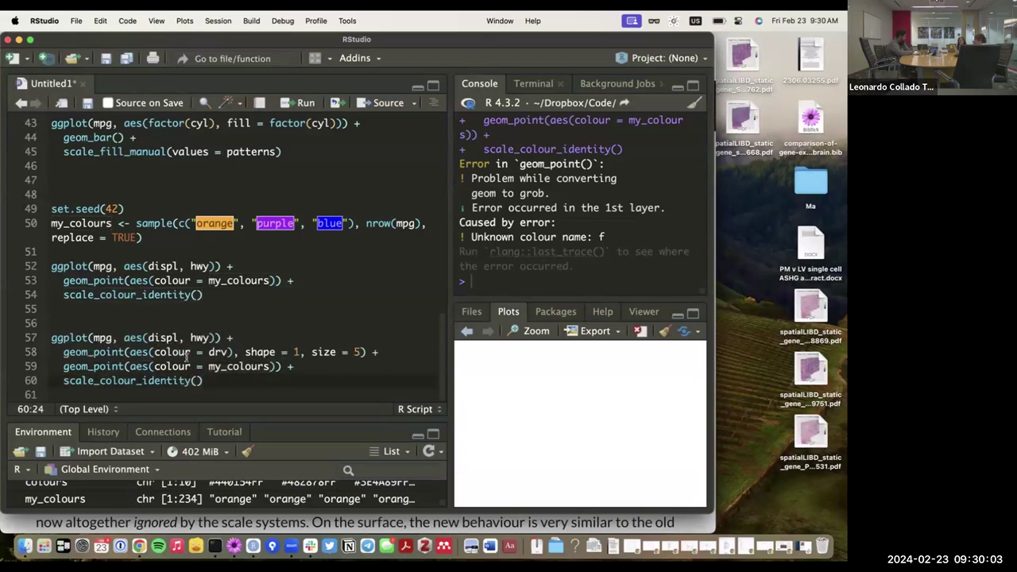
{"action": "left_click", "coordinate": [74, 365]}
{"action": "mouse_move", "coordinate": [60, 351]}
{"action": "left_click_drag", "start_coordinate": [61, 350], "coordinate": [357, 354]}
{"action": "key", "text": "shift+Down"}
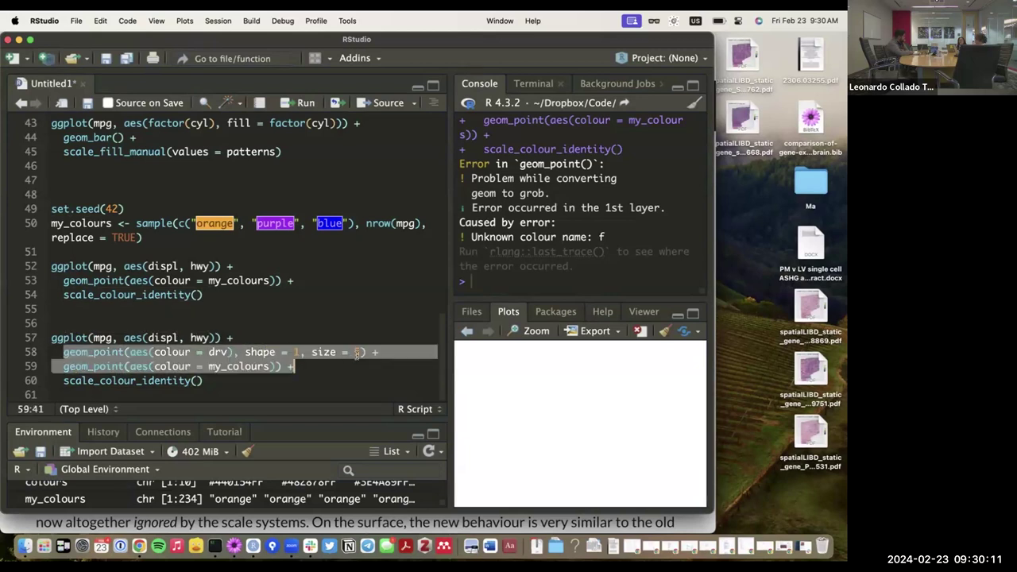
{"action": "left_click", "coordinate": [68, 364]}
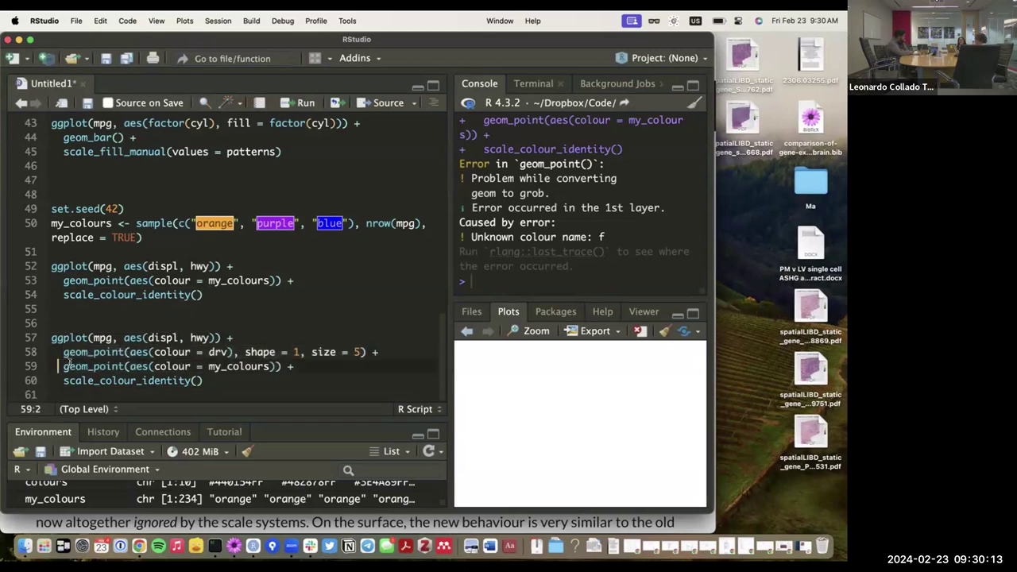
{"action": "left_click_drag", "start_coordinate": [68, 365], "coordinate": [324, 361]}
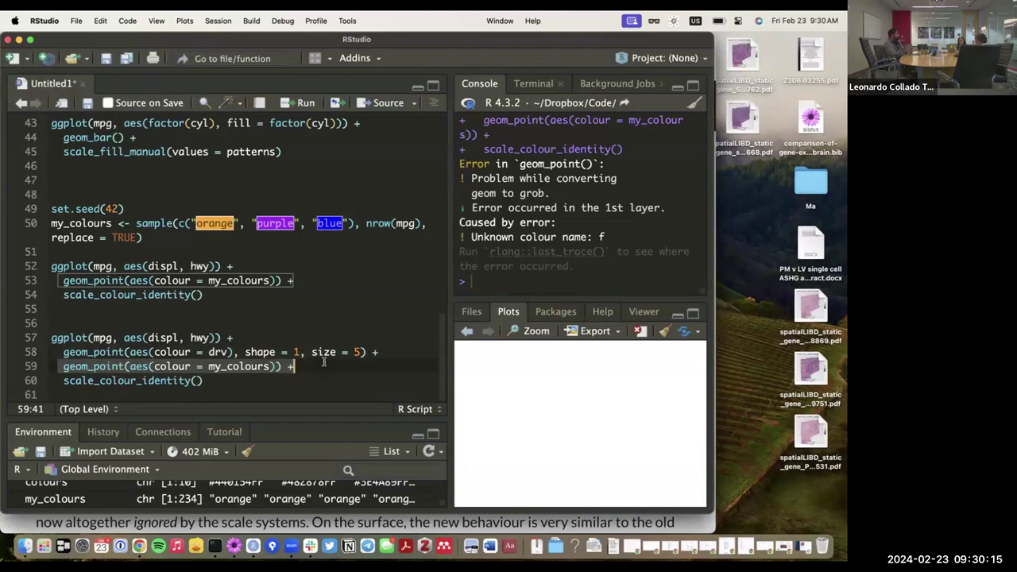
In the blog post, check the matching error example and highlight its colour name 'f', then return to RStudio
{"action": "key", "text": "ctrl+Up"}
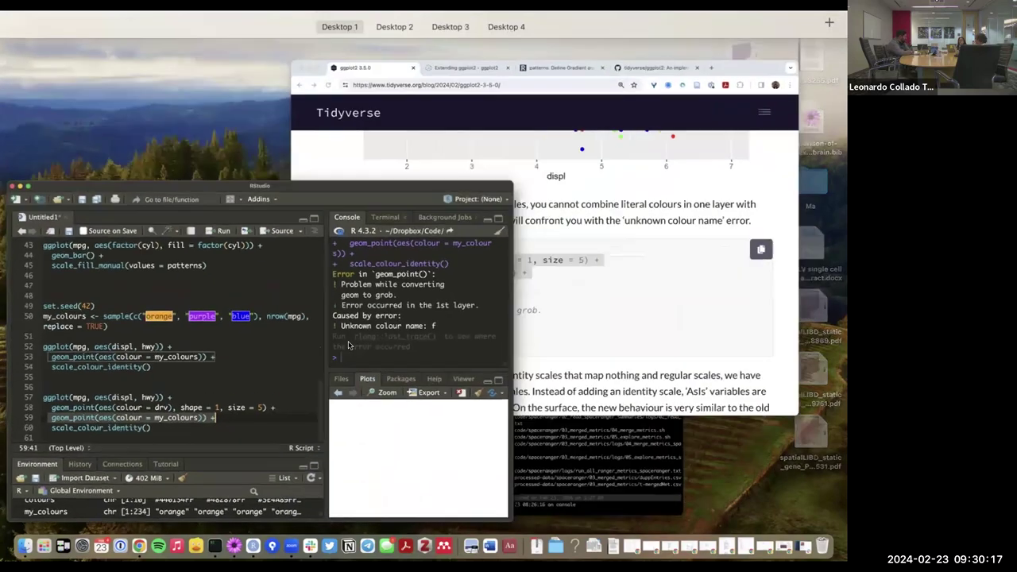
{"action": "left_click", "coordinate": [542, 299]}
{"action": "scroll", "coordinate": [542, 299], "scroll_direction": "down", "scroll_amount": 5}
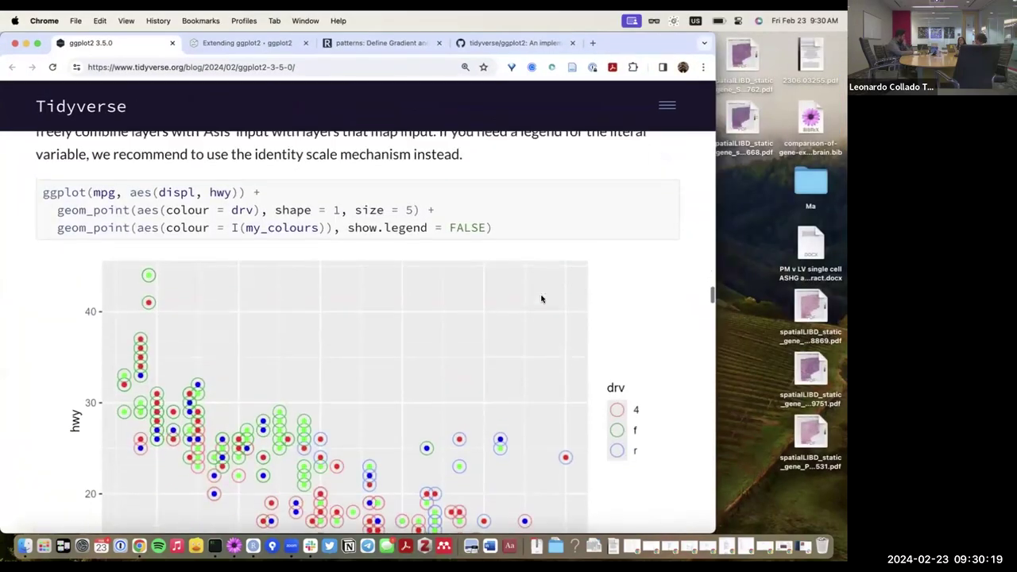
{"action": "scroll", "coordinate": [542, 299], "scroll_direction": "up", "scroll_amount": 10}
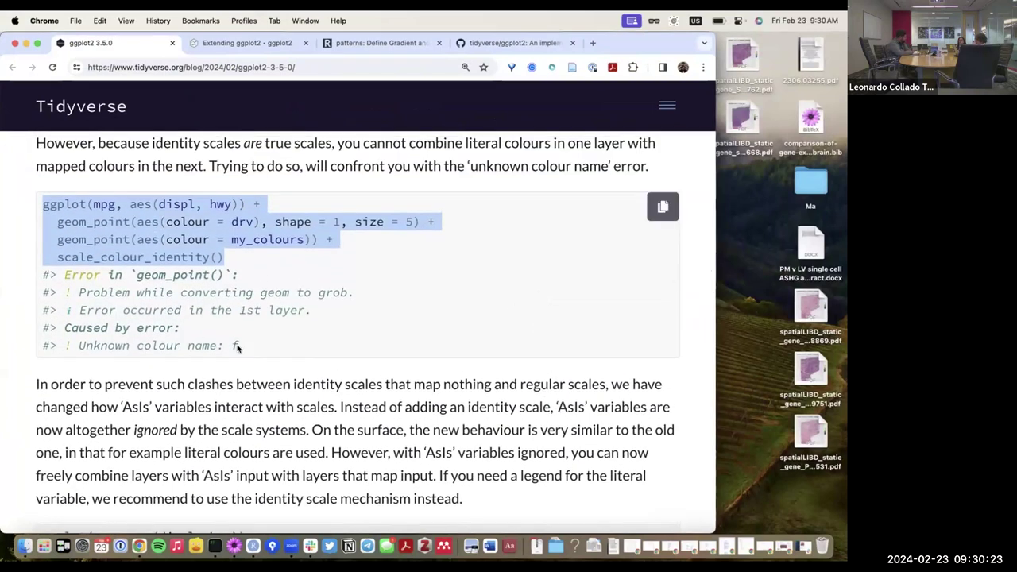
{"action": "double_click", "coordinate": [234, 345]}
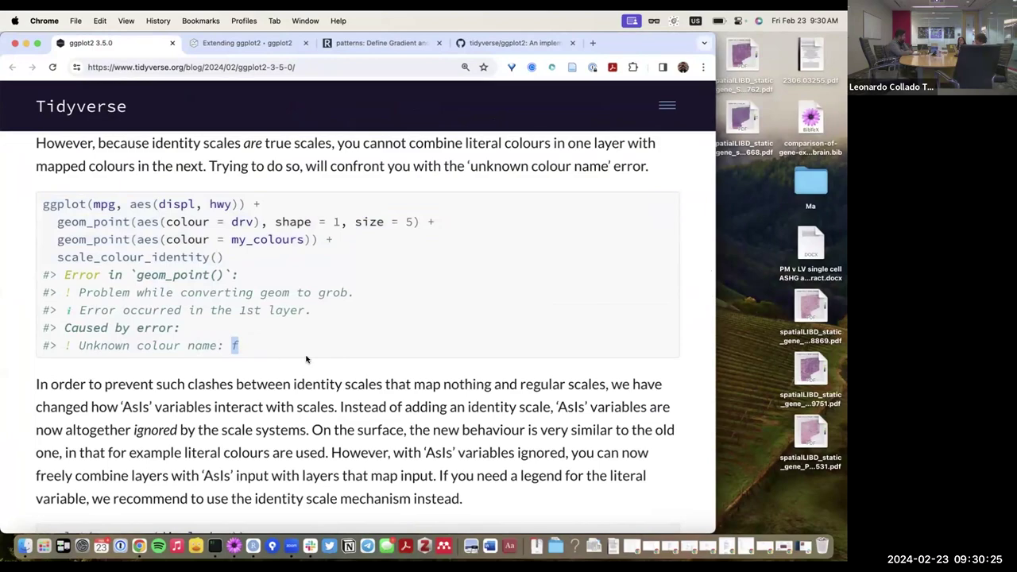
{"action": "key", "text": "ctrl+Up"}
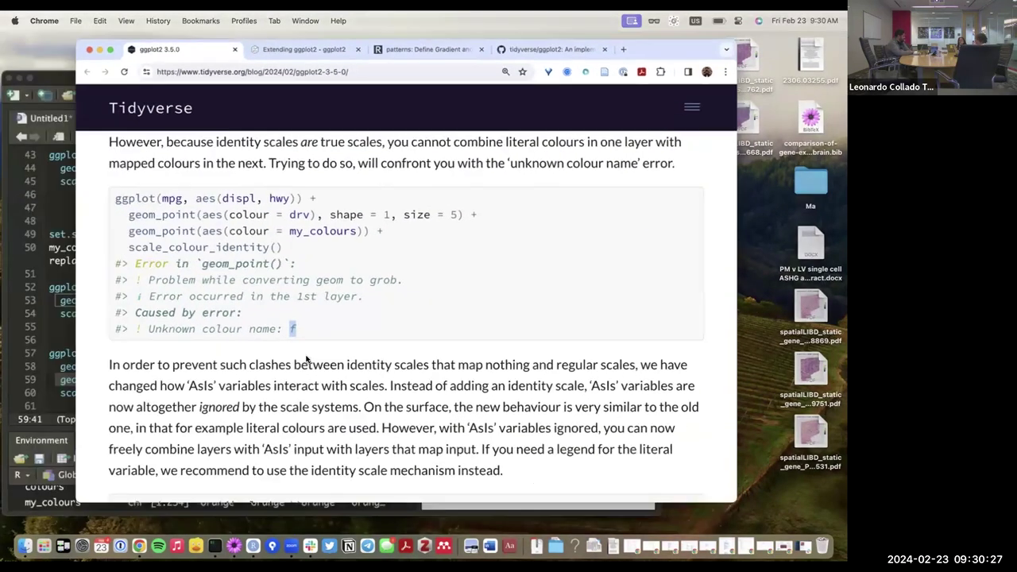
{"action": "left_click", "coordinate": [274, 376]}
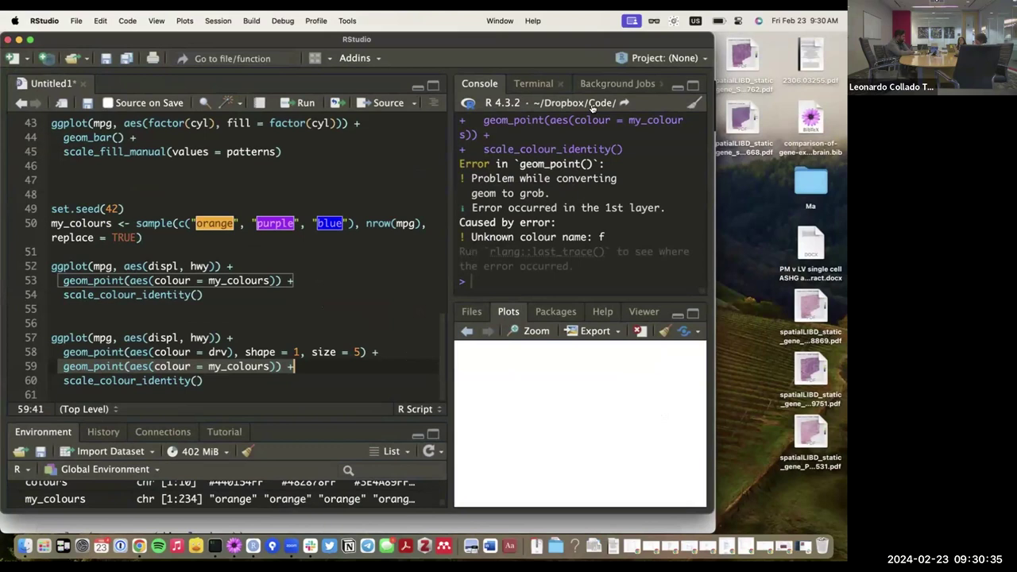
Resize RStudio, bring back the earlier drv/my_colours scatter plot in zoom, and review the console error
{"action": "double_click", "coordinate": [712, 122]}
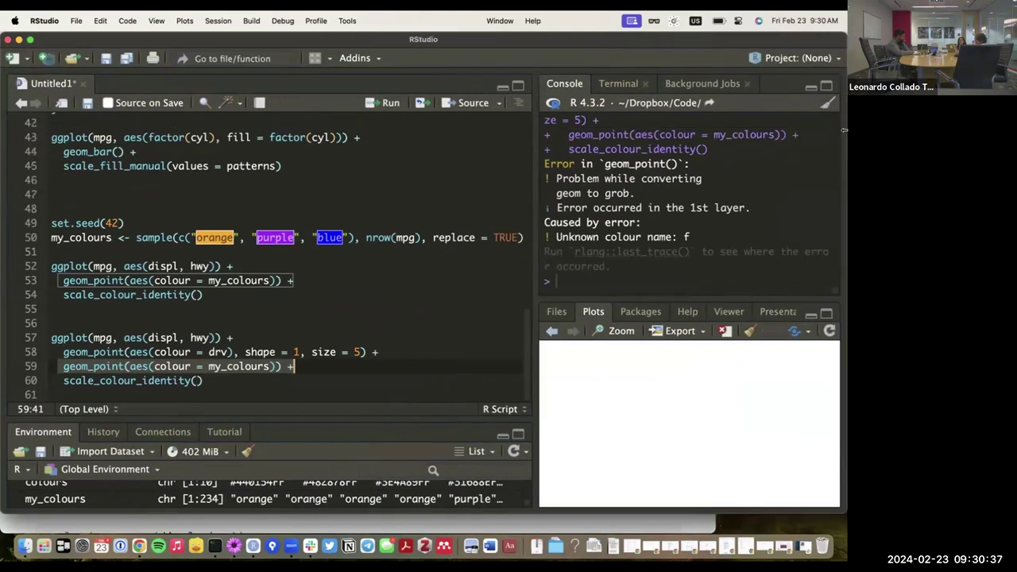
{"action": "left_click_drag", "start_coordinate": [831, 519], "coordinate": [830, 485]}
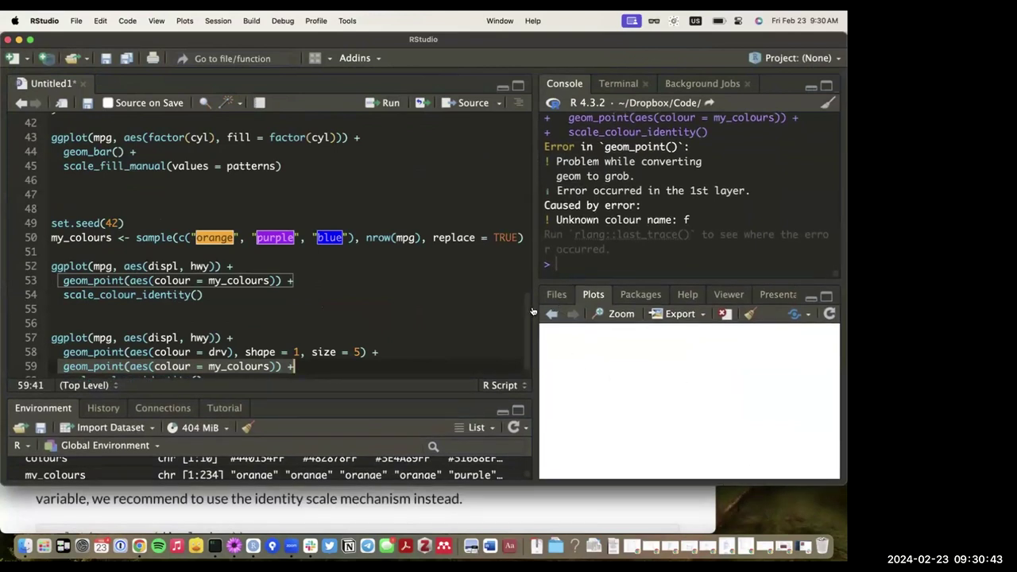
{"action": "left_click", "coordinate": [427, 309]}
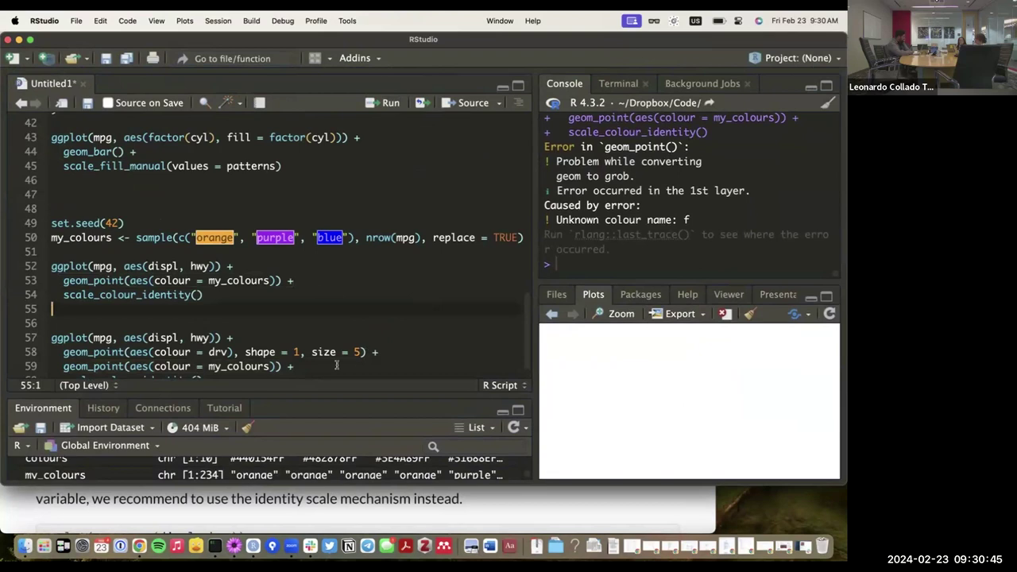
{"action": "scroll", "coordinate": [326, 361], "scroll_direction": "down", "scroll_amount": 1}
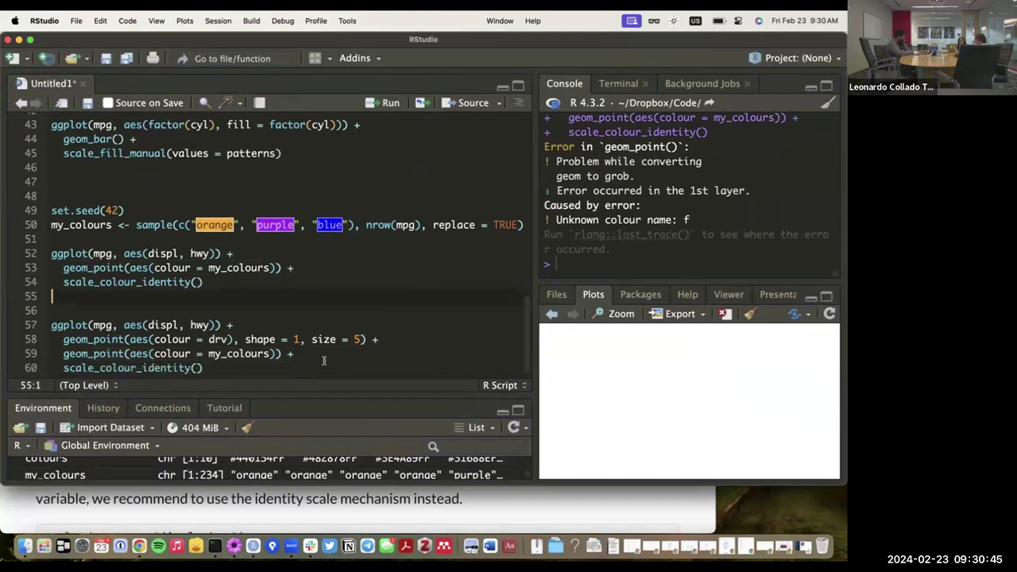
{"action": "left_click", "coordinate": [551, 314]}
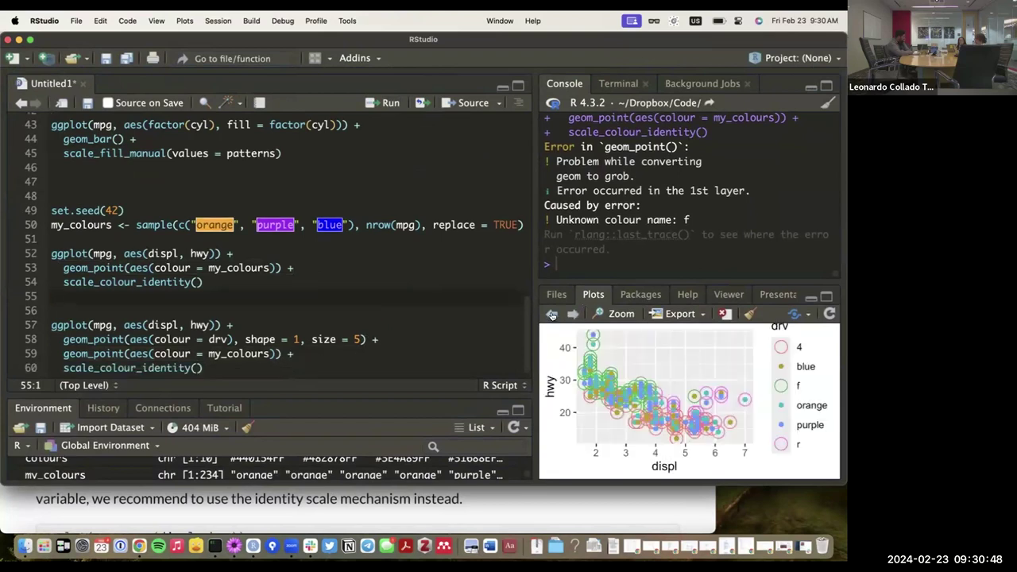
{"action": "left_click", "coordinate": [618, 314]}
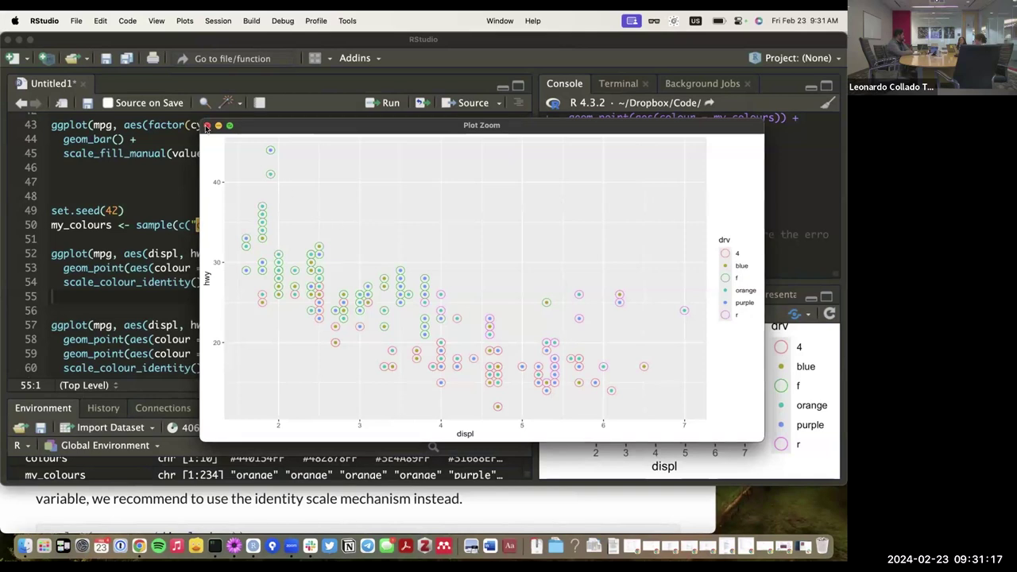
{"action": "left_click", "coordinate": [206, 125]}
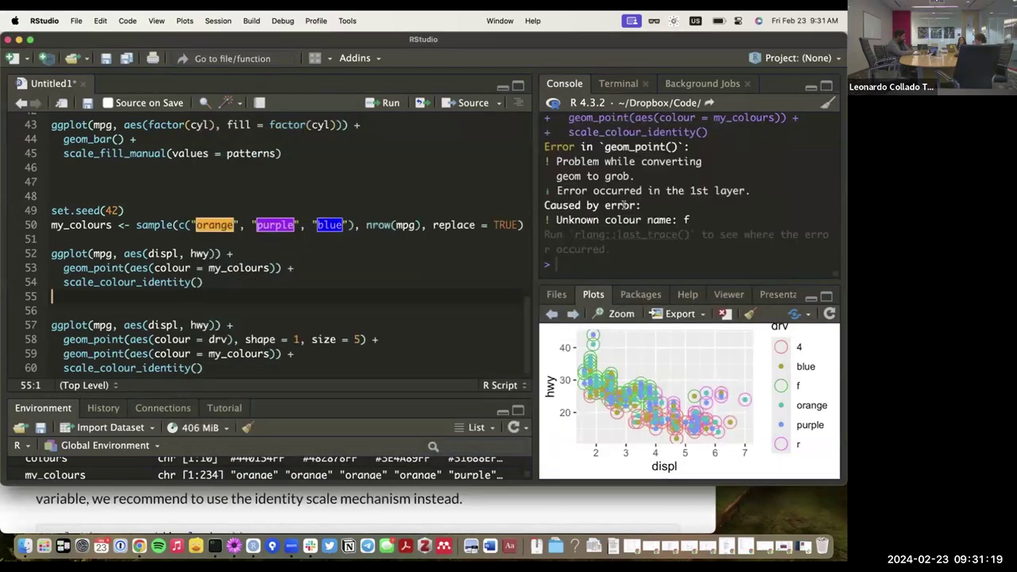
{"action": "left_click_drag", "start_coordinate": [688, 218], "coordinate": [545, 224]}
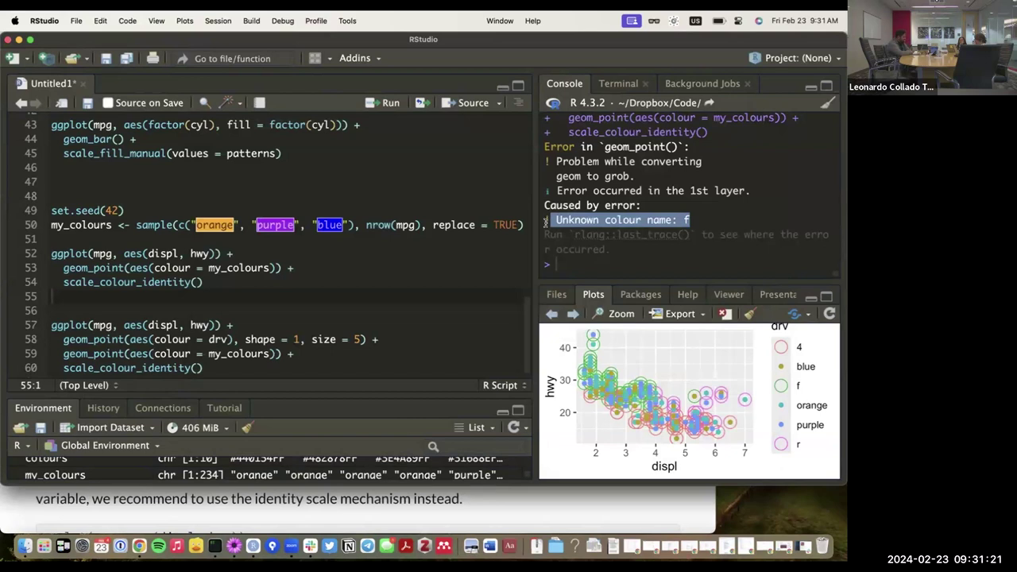
{"action": "left_click", "coordinate": [545, 223]}
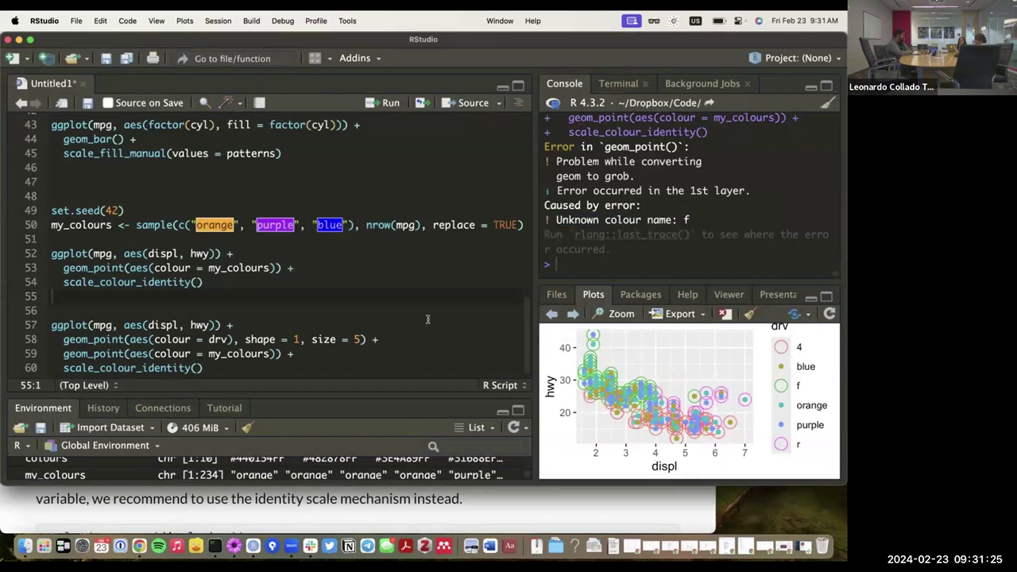
{"action": "scroll", "coordinate": [427, 319], "scroll_direction": "down", "scroll_amount": 1}
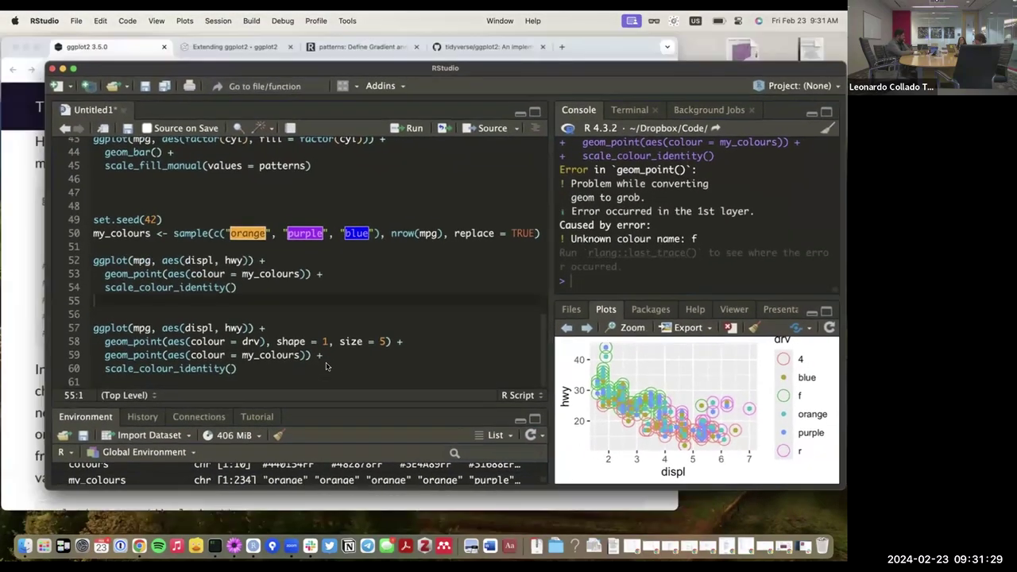
Select the blog's I(my_colours) example code in Chrome, then return to the RStudio script
{"action": "key", "text": "ctrl+Up"}
{"action": "left_click", "coordinate": [261, 263]}
{"action": "scroll", "coordinate": [338, 290], "scroll_direction": "down", "scroll_amount": 5}
{"action": "left_click_drag", "start_coordinate": [518, 311], "coordinate": [17, 280]}
{"action": "key", "text": "super+c"}
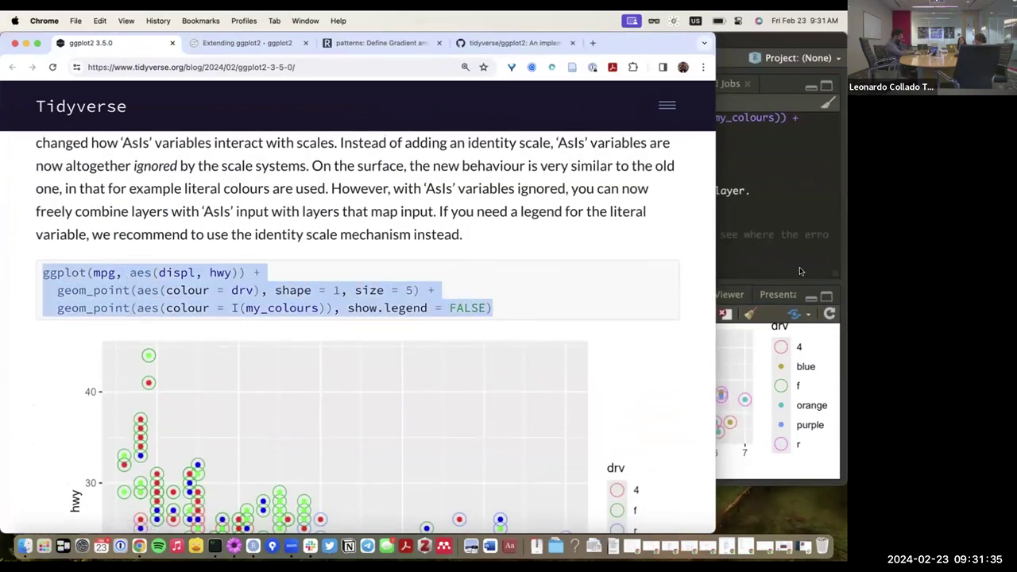
{"action": "left_click", "coordinate": [812, 205]}
{"action": "left_click", "coordinate": [374, 329]}
Paste the blog's three-line I(my_colours) ggplot example below the existing code
{"action": "left_click", "coordinate": [328, 365]}
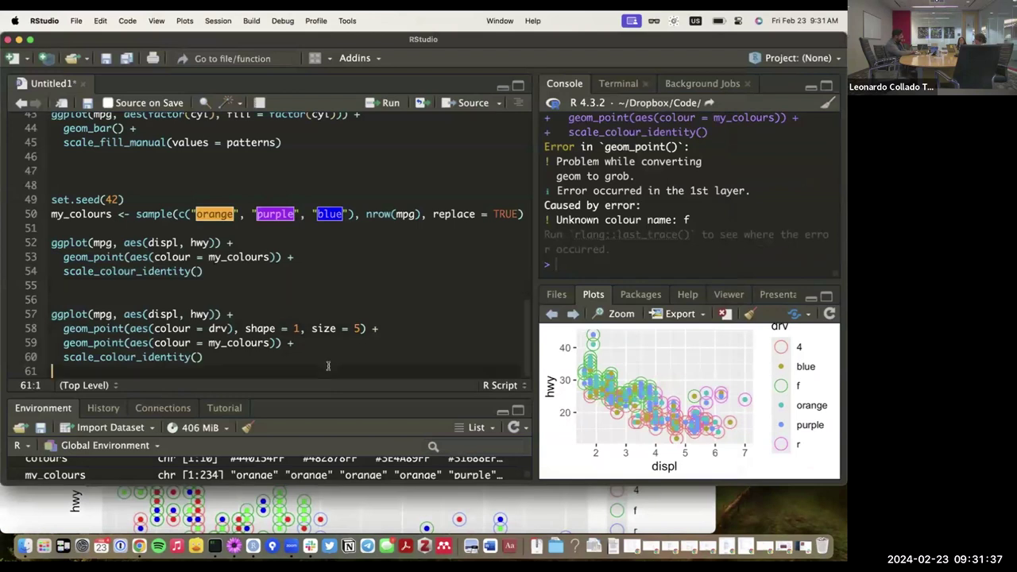
{"action": "key", "text": "Return"}
{"action": "key", "text": "super+v"}
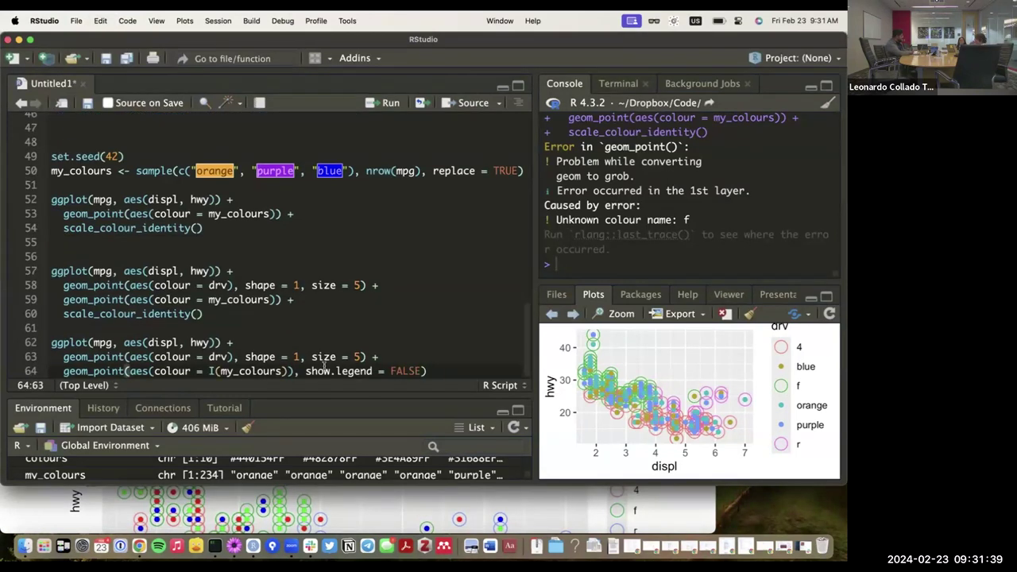
{"action": "key", "text": "Return"}
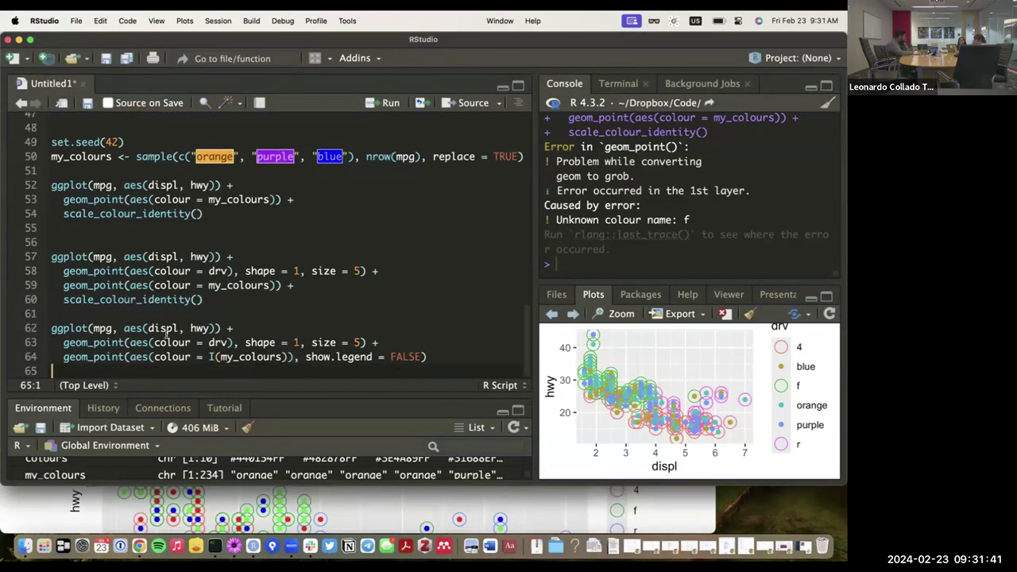
Review the pasted drv points layer and the I(my_colours) layer with show.legend = FALSE
{"action": "left_click", "coordinate": [232, 328]}
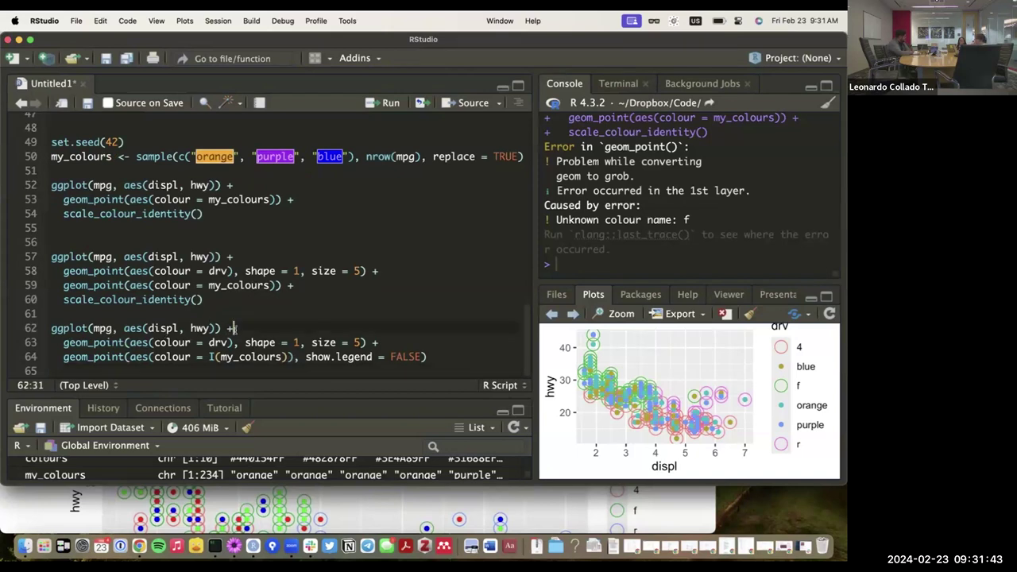
{"action": "left_click", "coordinate": [76, 328]}
{"action": "left_click", "coordinate": [32, 329]}
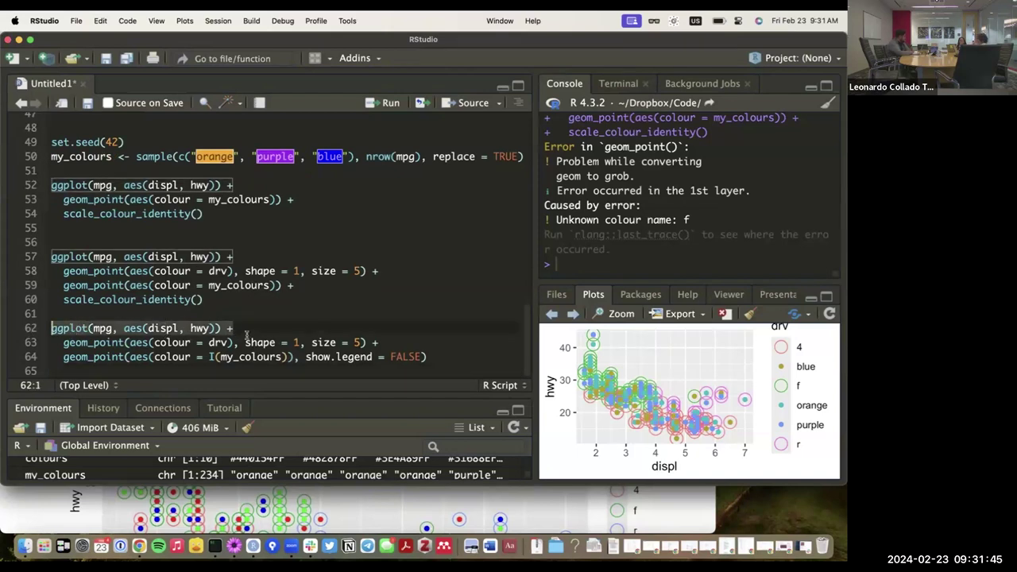
{"action": "left_click_drag", "start_coordinate": [382, 342], "coordinate": [62, 343]}
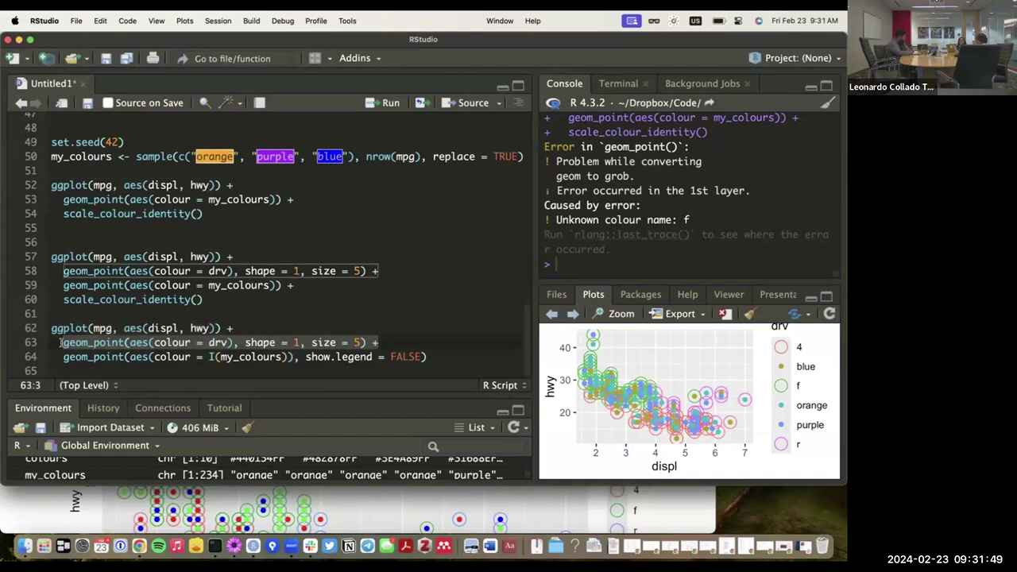
{"action": "left_click", "coordinate": [245, 356]}
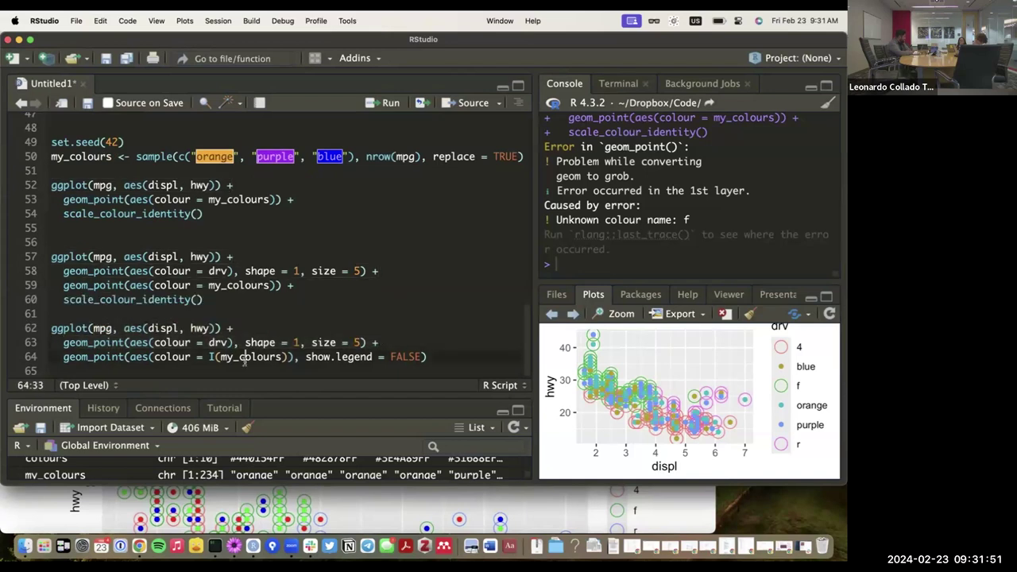
{"action": "left_click_drag", "start_coordinate": [59, 358], "coordinate": [422, 363]}
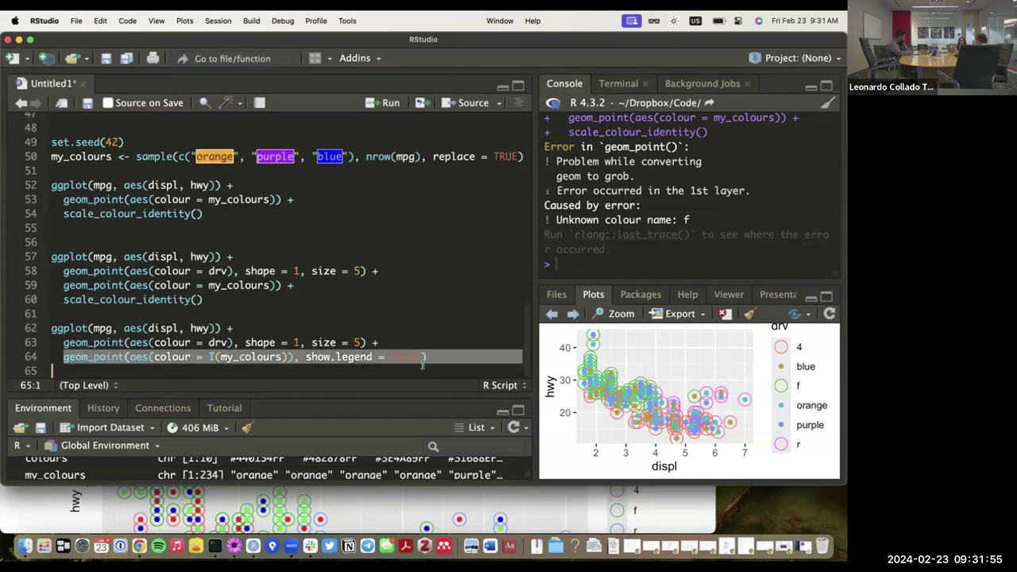
{"action": "left_click", "coordinate": [437, 356]}
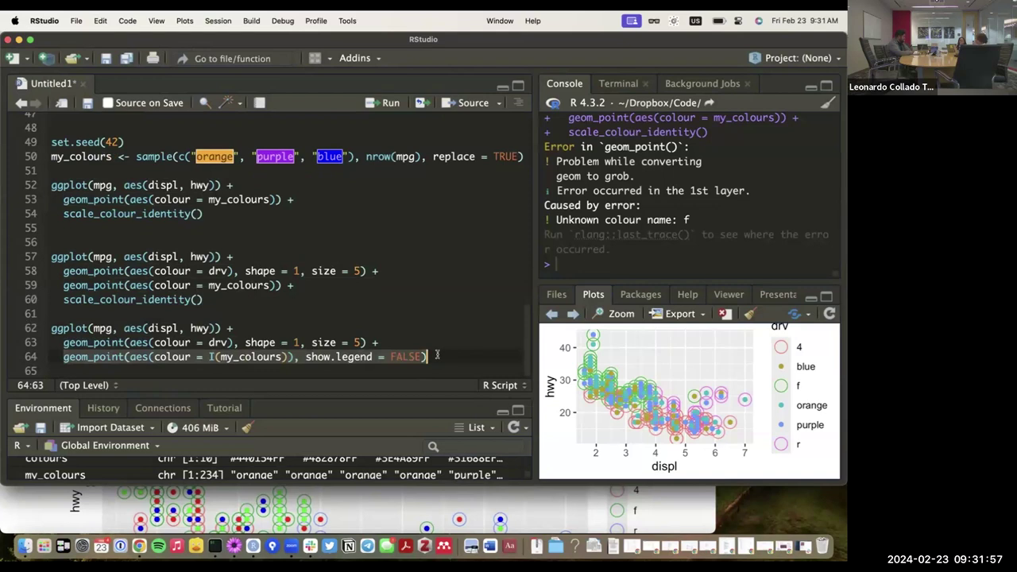
{"action": "left_click", "coordinate": [359, 357]}
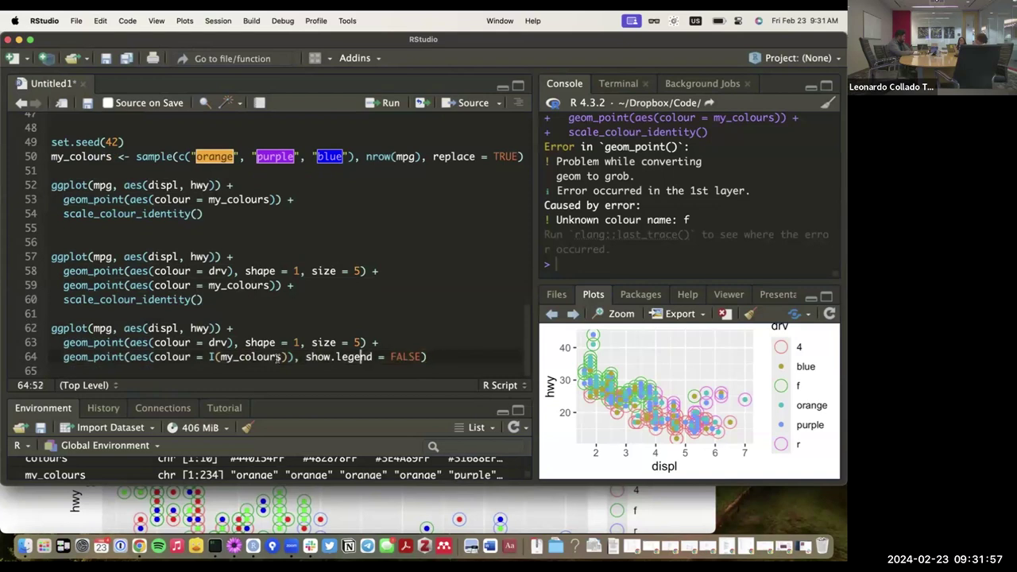
{"action": "left_click", "coordinate": [215, 357]}
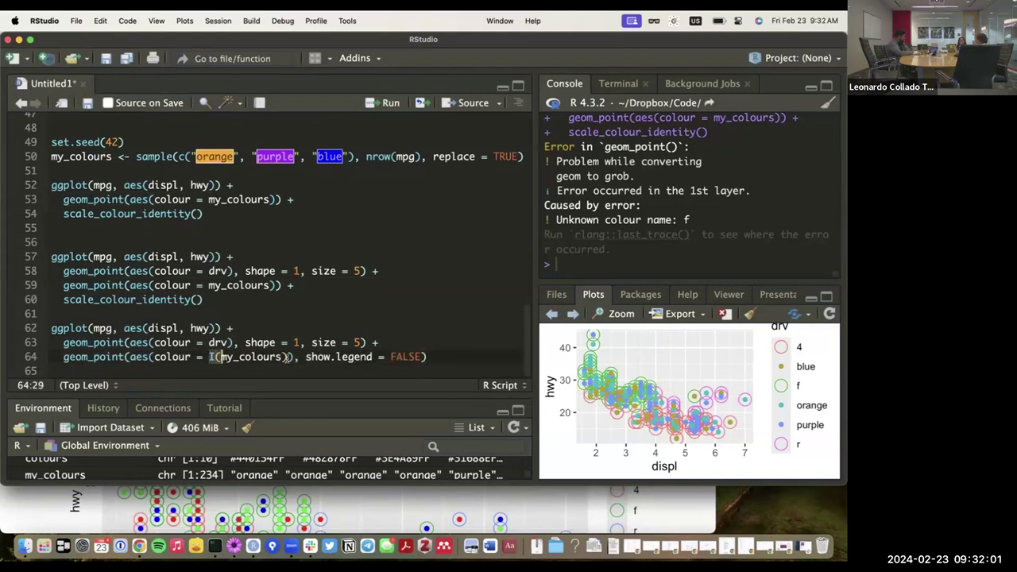
{"action": "left_click", "coordinate": [287, 357]}
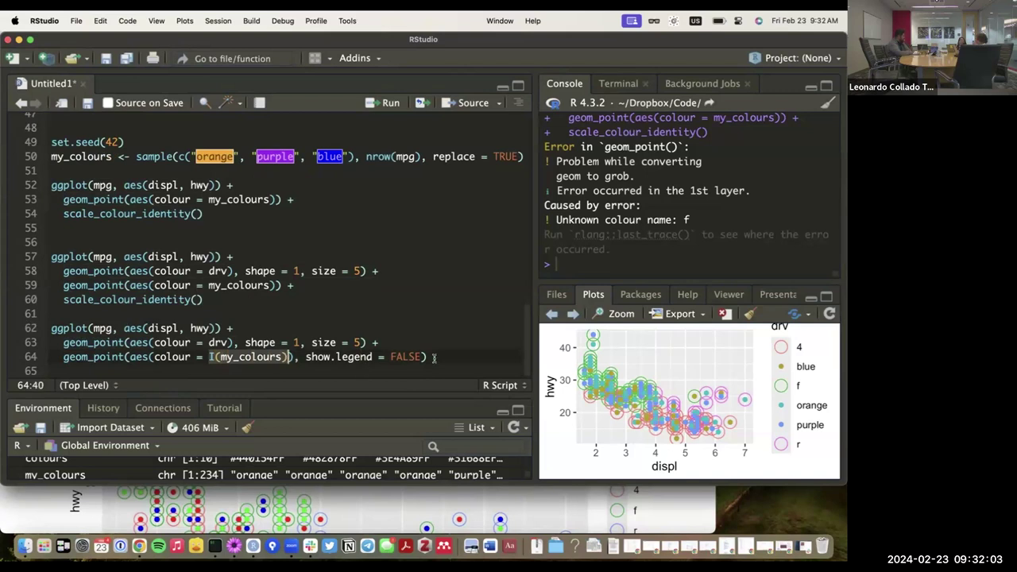
Run lines 62–64, compare the result with the blog, and open the plot in Zoom
{"action": "left_click_drag", "start_coordinate": [430, 357], "coordinate": [4, 332]}
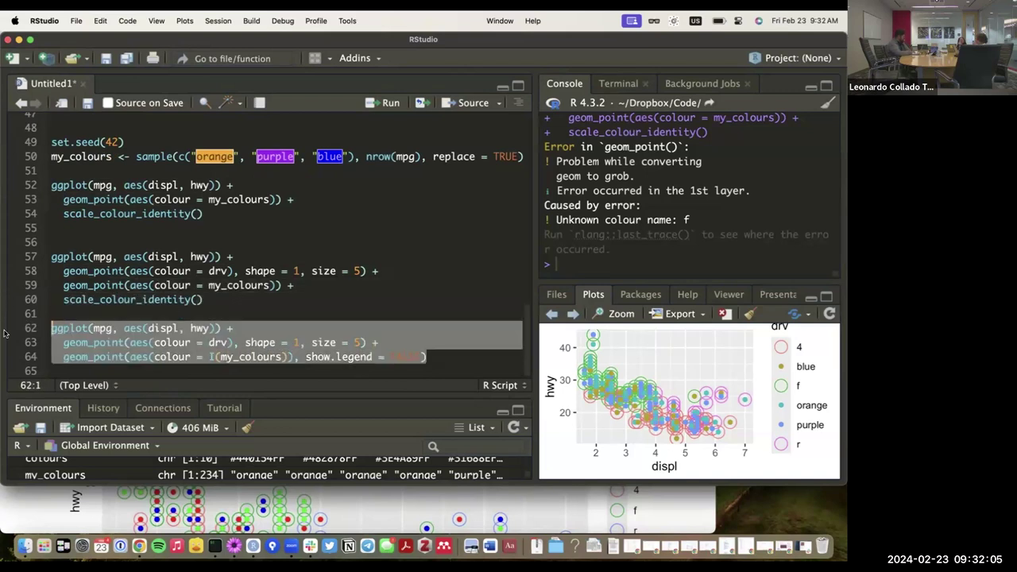
{"action": "key", "text": "super+Return"}
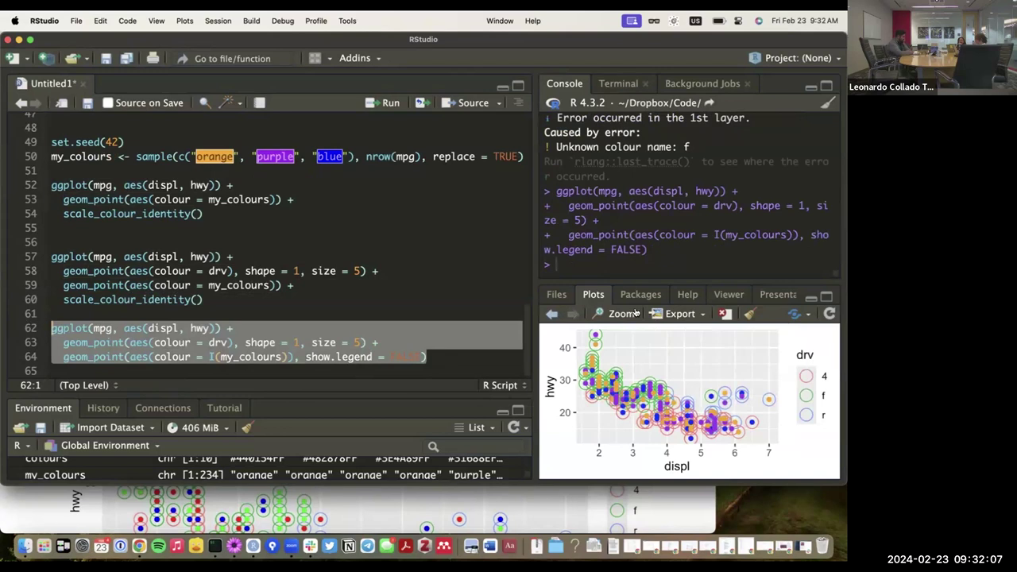
{"action": "left_click", "coordinate": [62, 512]}
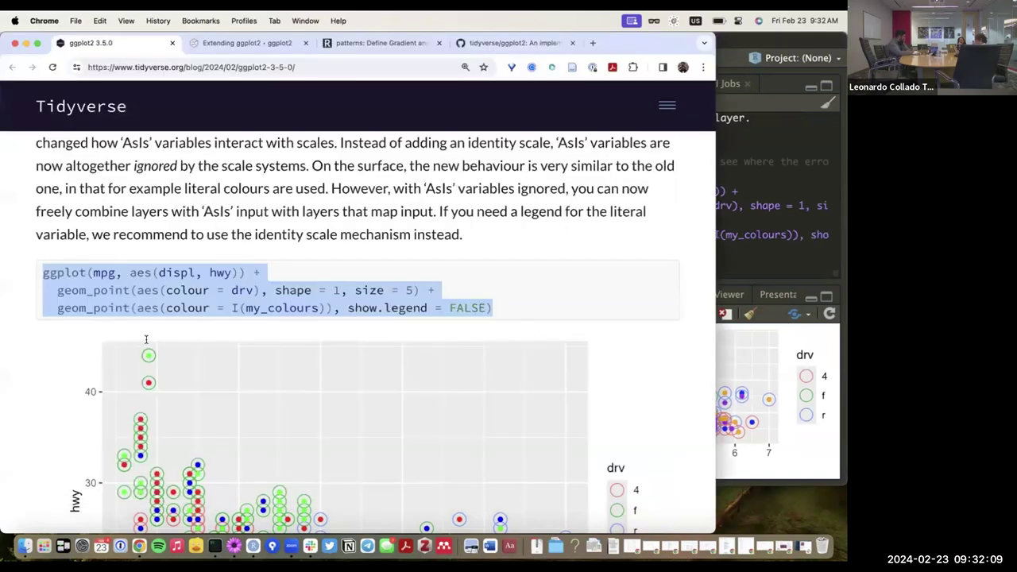
{"action": "left_click", "coordinate": [738, 348]}
{"action": "left_click", "coordinate": [608, 314]}
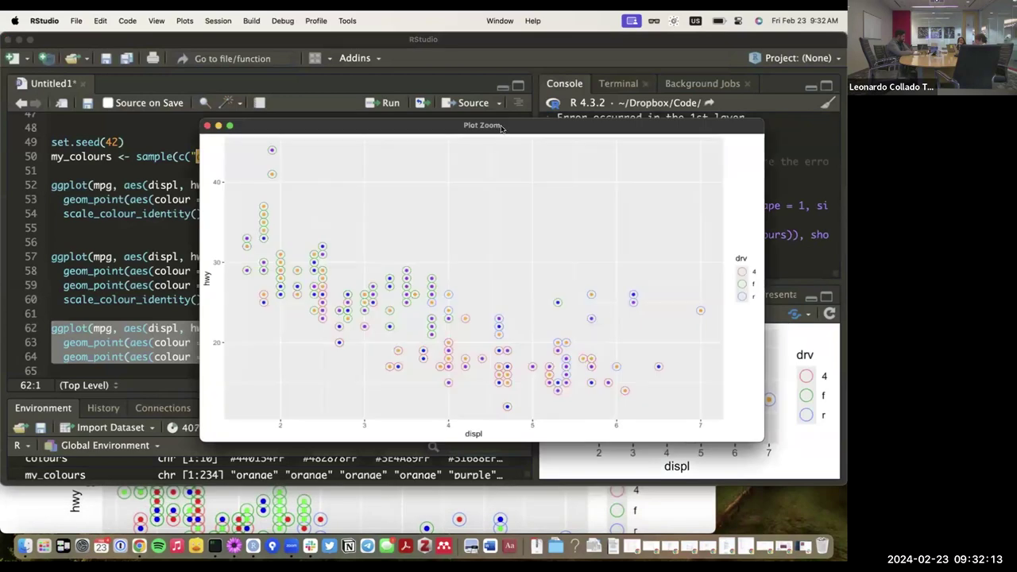
Maximise the Plot Zoom window to inspect the drv rings around I(my_colours) points
{"action": "double_click", "coordinate": [501, 128]}
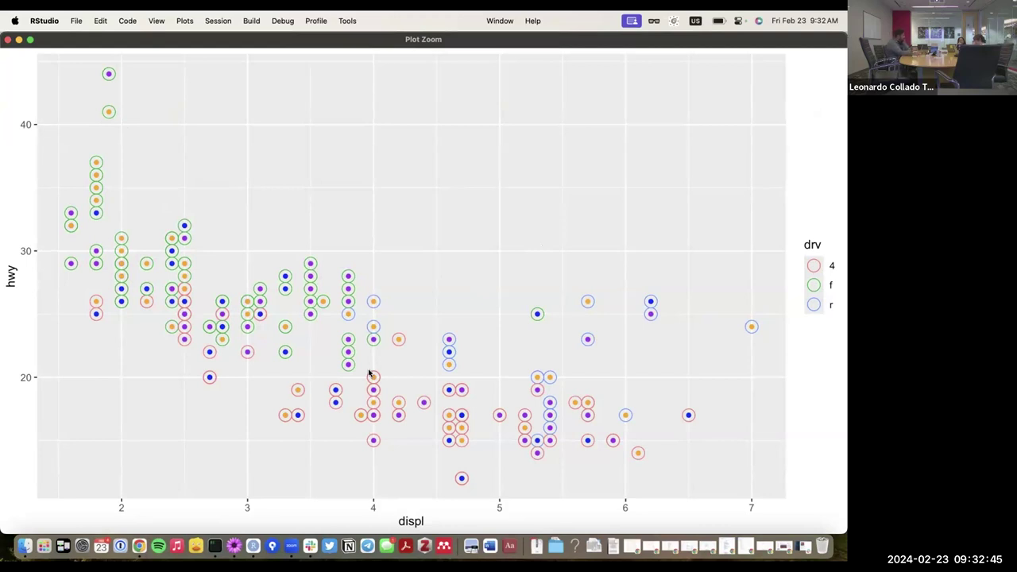
{"action": "key", "text": "ctrl+Up"}
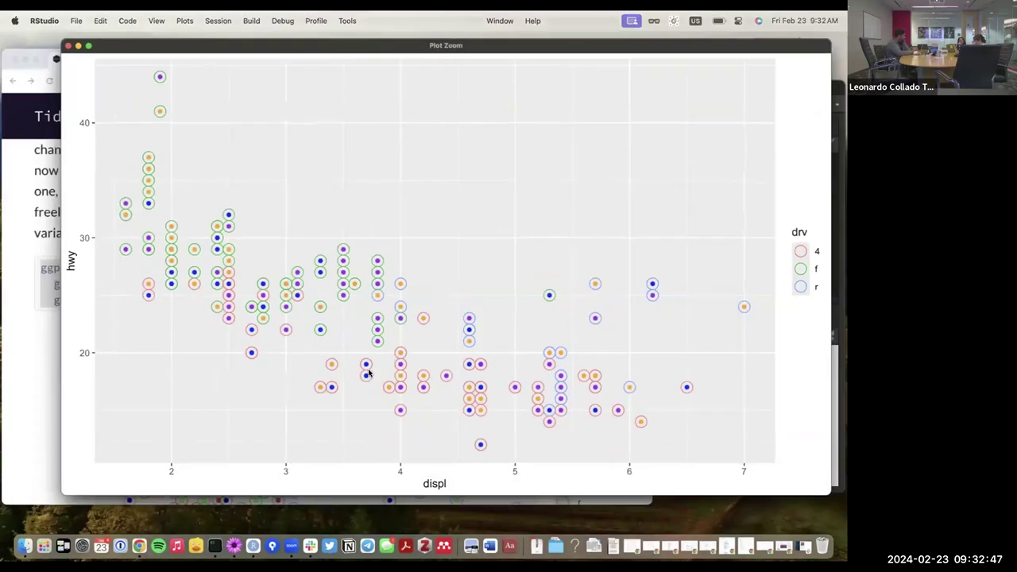
{"action": "left_click", "coordinate": [170, 302]}
{"action": "scroll", "coordinate": [362, 356], "scroll_direction": "down", "scroll_amount": 5}
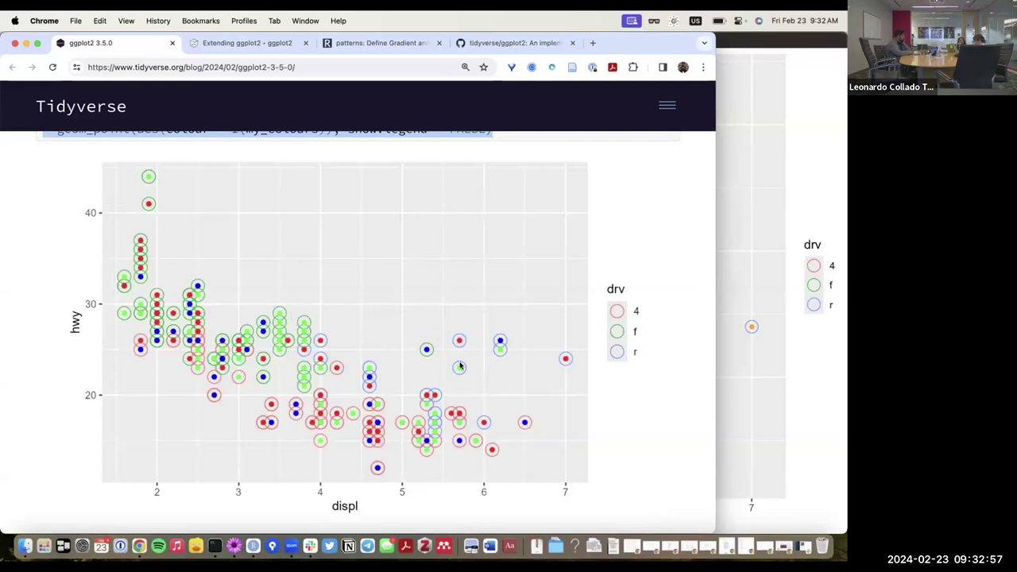
{"action": "scroll", "coordinate": [459, 366], "scroll_direction": "down", "scroll_amount": 1}
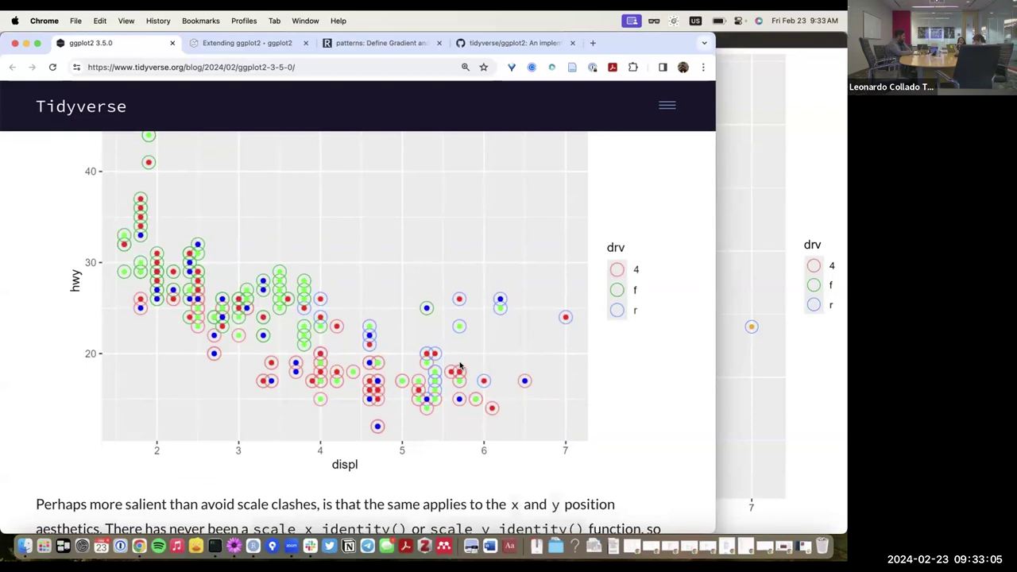
{"action": "scroll", "coordinate": [459, 366], "scroll_direction": "up", "scroll_amount": 2}
{"action": "scroll", "coordinate": [459, 366], "scroll_direction": "down", "scroll_amount": 2}
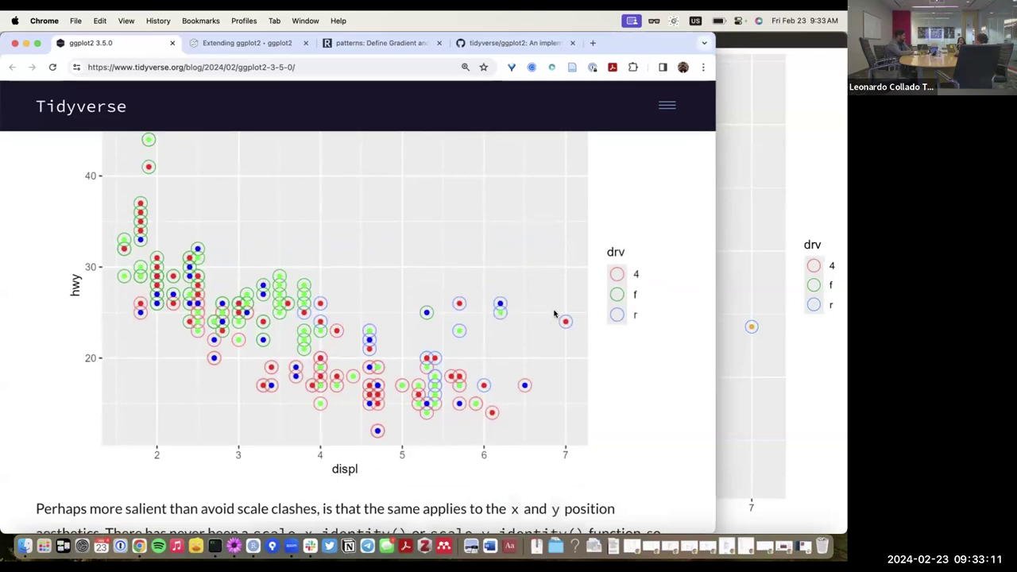
{"action": "scroll", "coordinate": [543, 317], "scroll_direction": "up", "scroll_amount": 2}
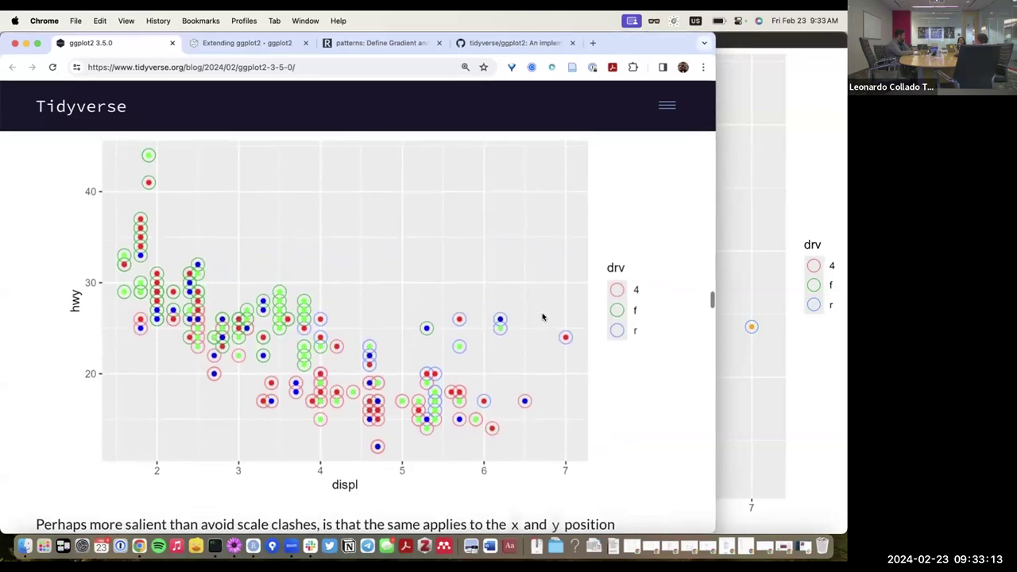
{"action": "scroll", "coordinate": [543, 317], "scroll_direction": "down", "scroll_amount": 3}
{"action": "scroll", "coordinate": [543, 317], "scroll_direction": "down", "scroll_amount": 2}
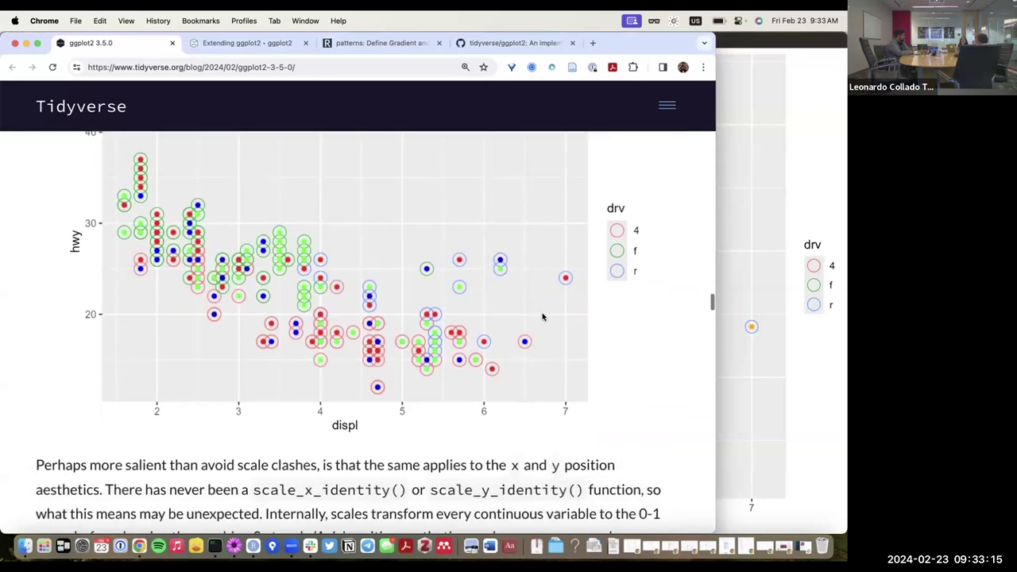
{"action": "scroll", "coordinate": [543, 317], "scroll_direction": "up", "scroll_amount": 3}
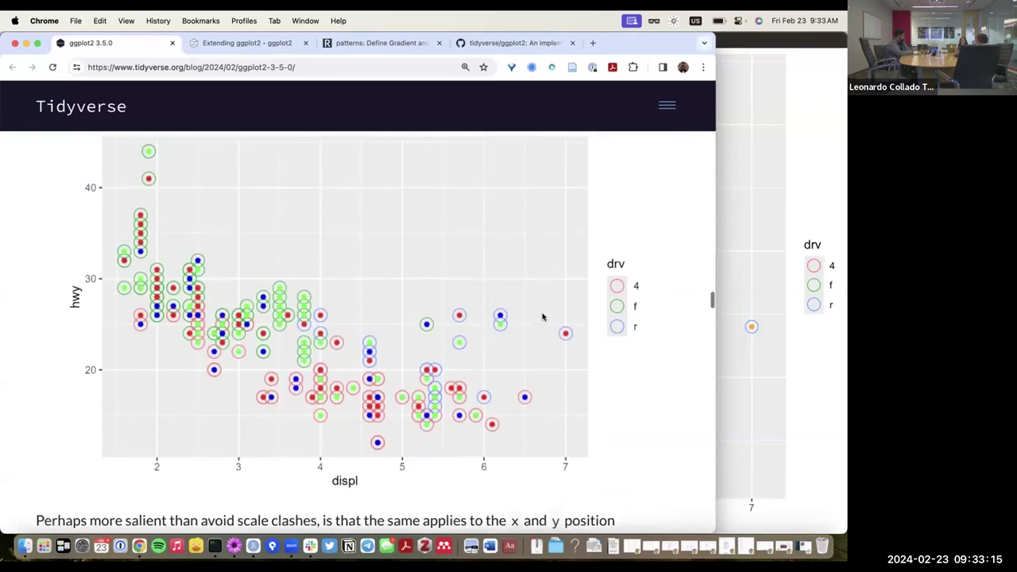
{"action": "left_click", "coordinate": [747, 240]}
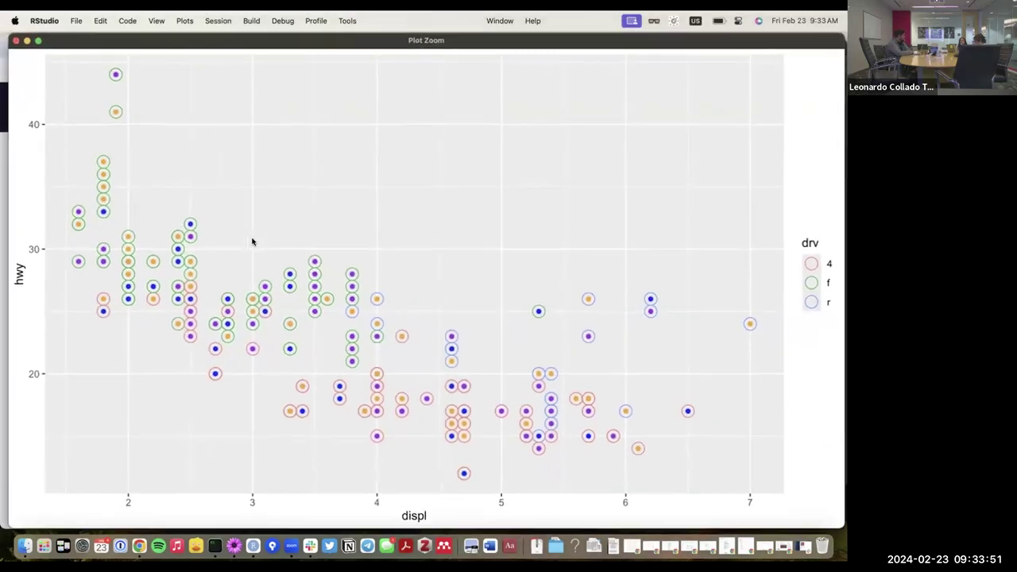
{"action": "key", "text": "ctrl+Up"}
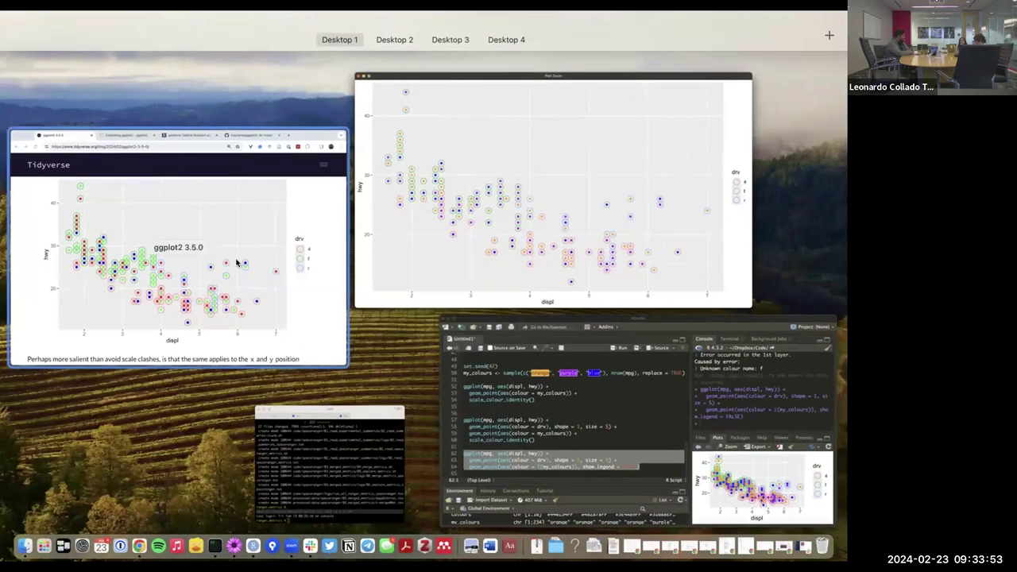
{"action": "left_click", "coordinate": [236, 263]}
{"action": "scroll", "coordinate": [368, 334], "scroll_direction": "down", "scroll_amount": 8}
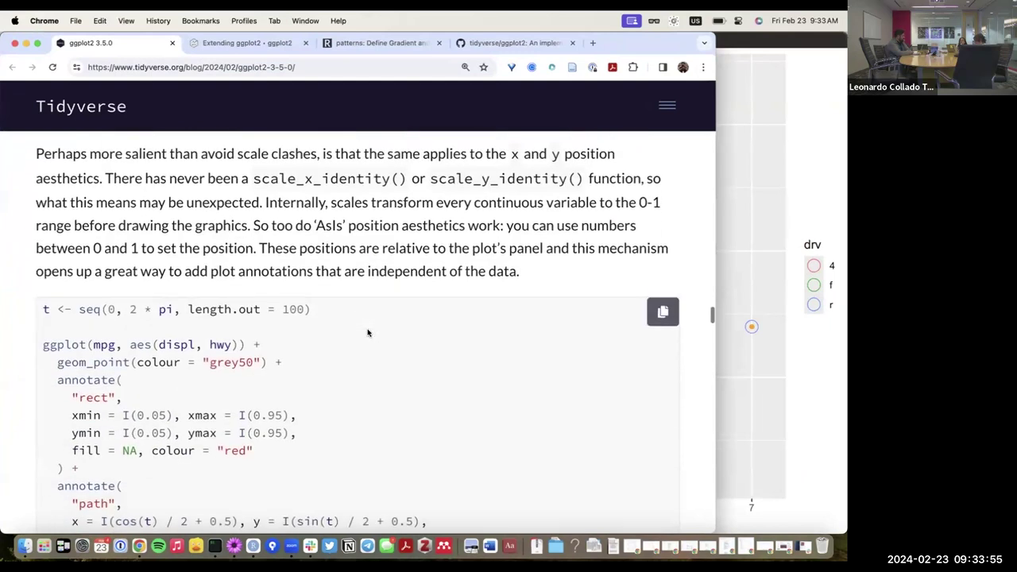
{"action": "scroll", "coordinate": [368, 333], "scroll_direction": "down", "scroll_amount": 2}
{"action": "scroll", "coordinate": [368, 333], "scroll_direction": "up", "scroll_amount": 3}
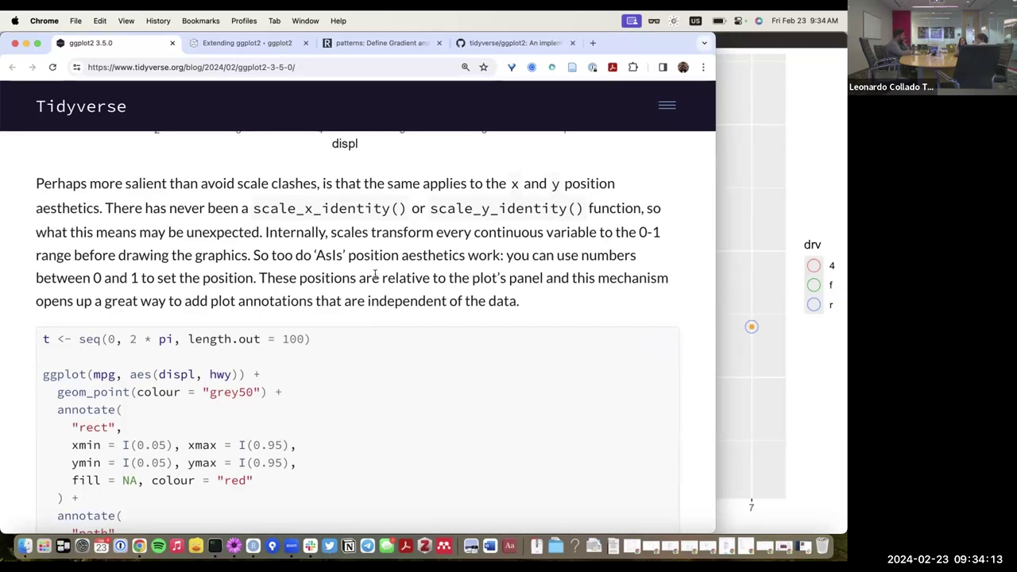
{"action": "scroll", "coordinate": [375, 274], "scroll_direction": "down", "scroll_amount": 1}
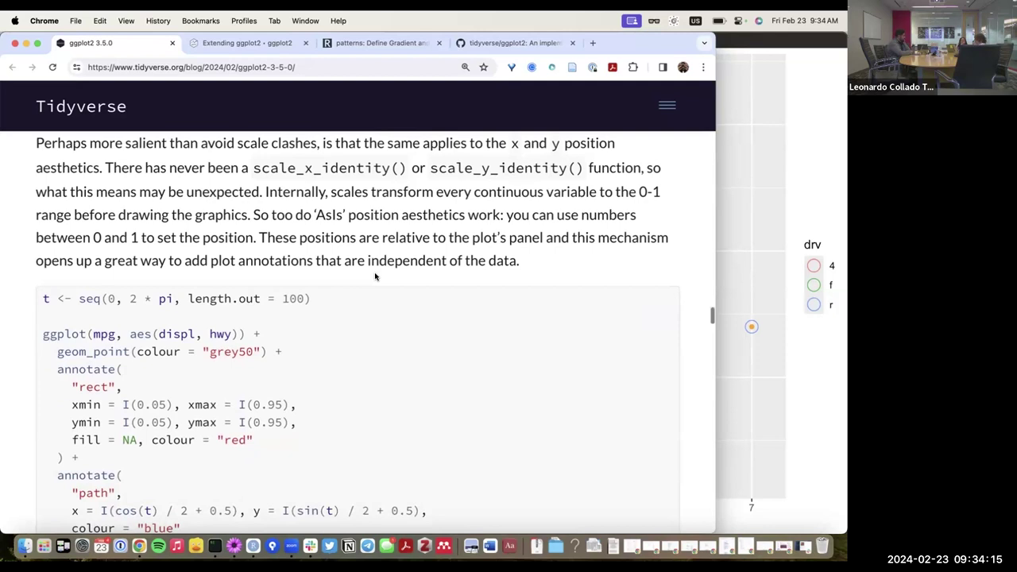
{"action": "scroll", "coordinate": [376, 276], "scroll_direction": "down", "scroll_amount": 1}
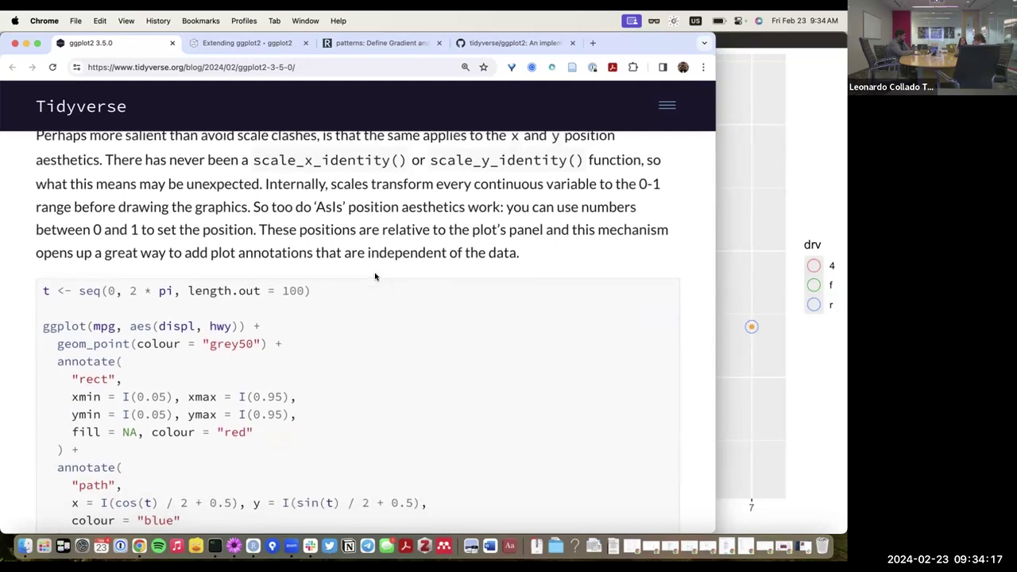
{"action": "scroll", "coordinate": [375, 276], "scroll_direction": "up", "scroll_amount": 1}
{"action": "scroll", "coordinate": [375, 275], "scroll_direction": "down", "scroll_amount": 2}
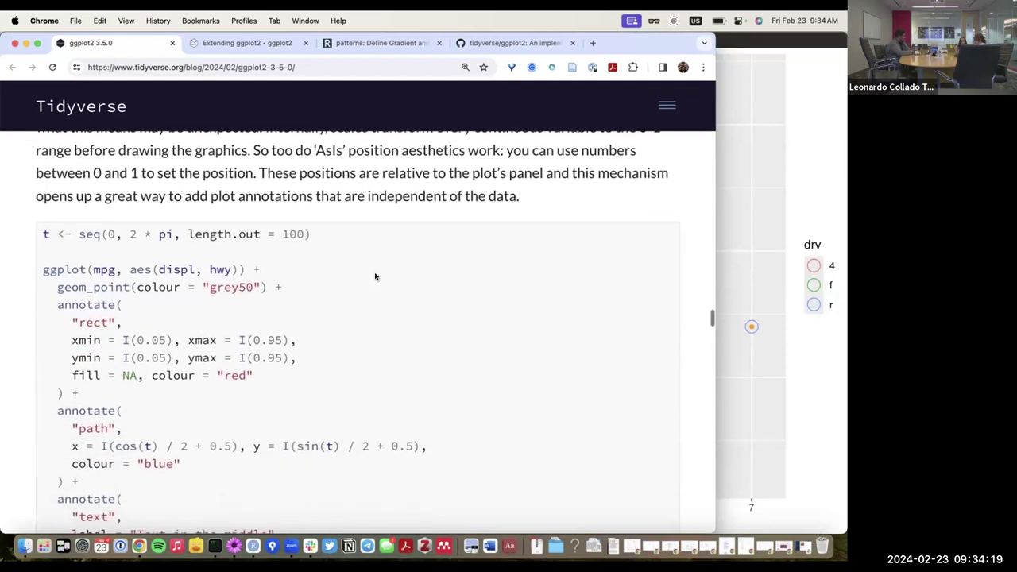
{"action": "scroll", "coordinate": [375, 276], "scroll_direction": "up", "scroll_amount": 2}
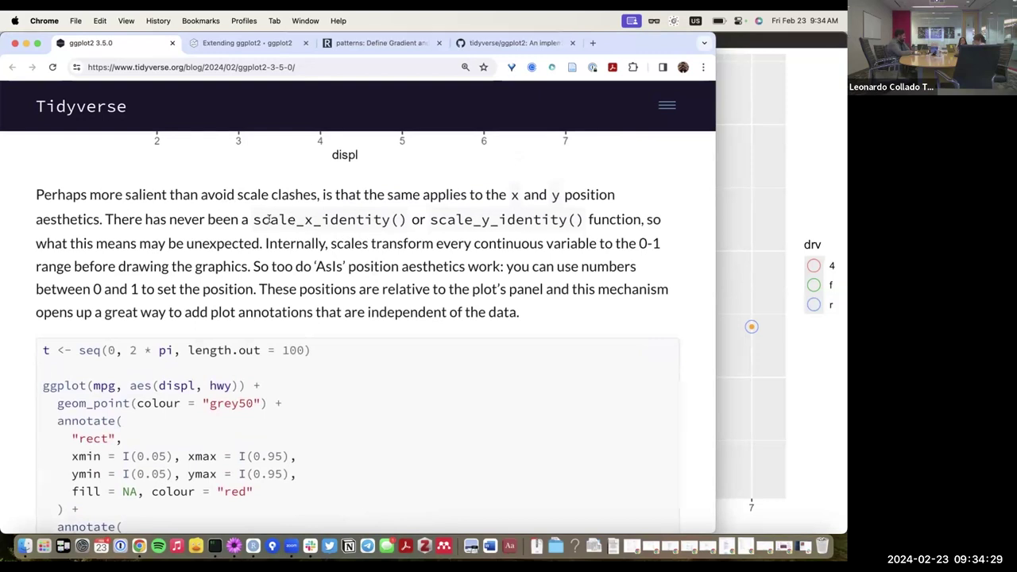
{"action": "scroll", "coordinate": [281, 221], "scroll_direction": "up", "scroll_amount": 1}
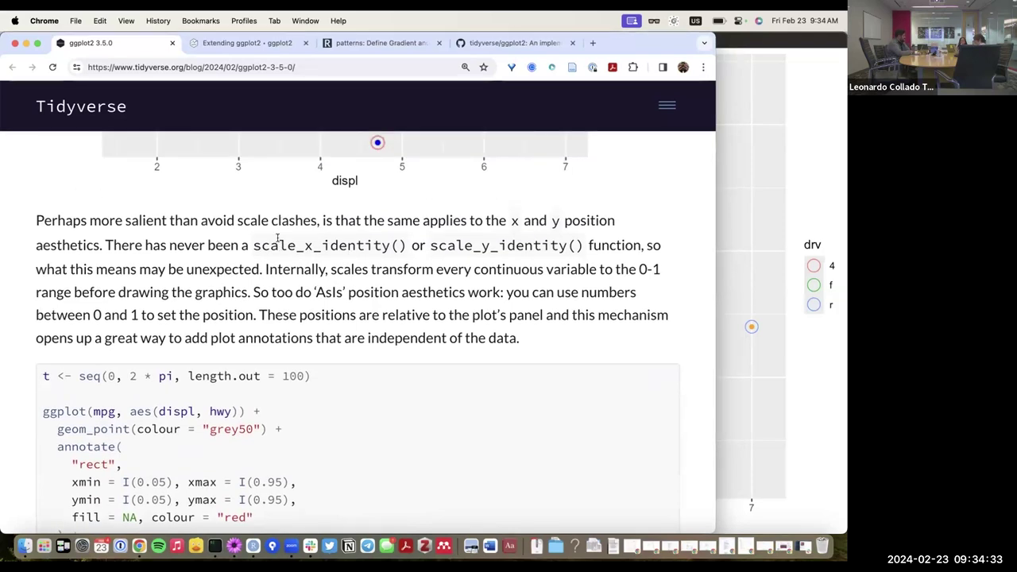
{"action": "left_click_drag", "start_coordinate": [255, 245], "coordinate": [336, 251]}
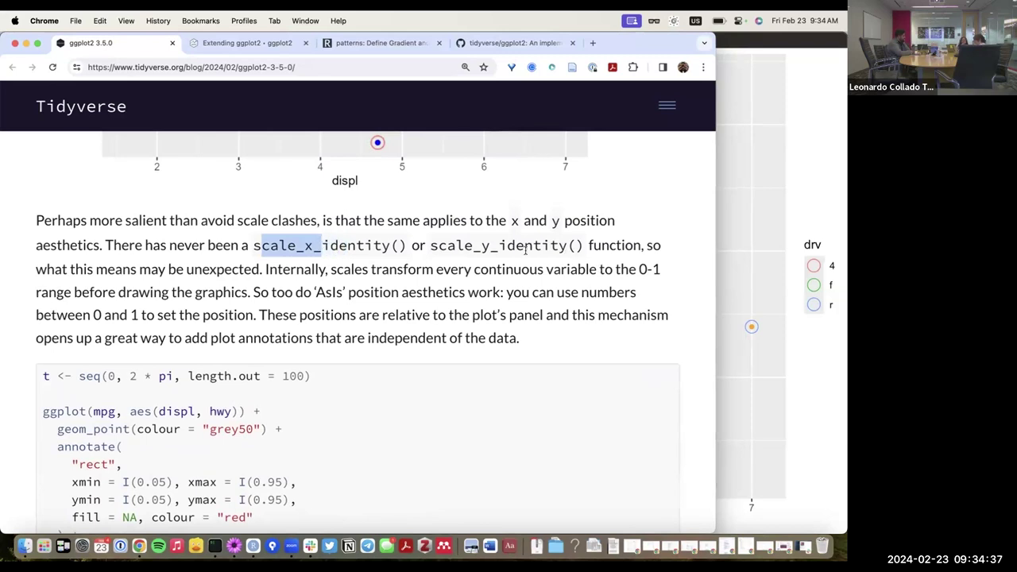
{"action": "left_click_drag", "start_coordinate": [498, 248], "coordinate": [425, 243]}
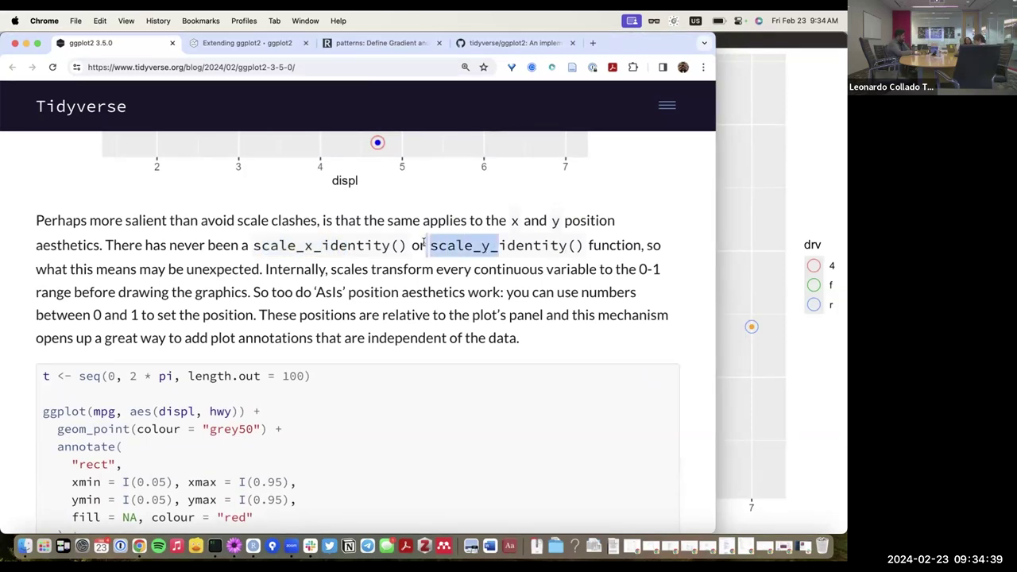
{"action": "left_click_drag", "start_coordinate": [256, 246], "coordinate": [342, 245]}
{"action": "left_click", "coordinate": [341, 245]}
{"action": "scroll", "coordinate": [342, 296], "scroll_direction": "down", "scroll_amount": 3}
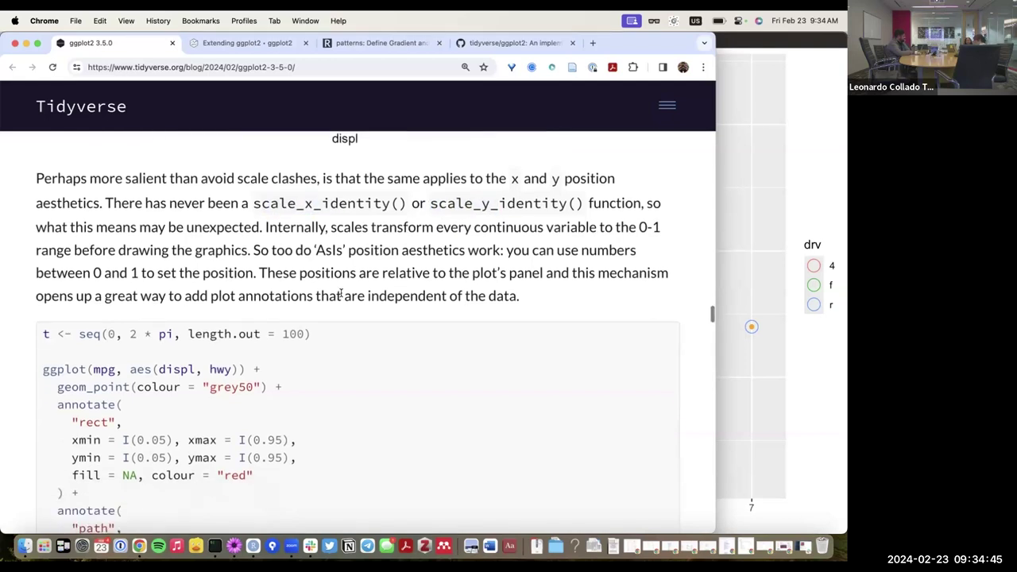
{"action": "scroll", "coordinate": [342, 297], "scroll_direction": "down", "scroll_amount": 8}
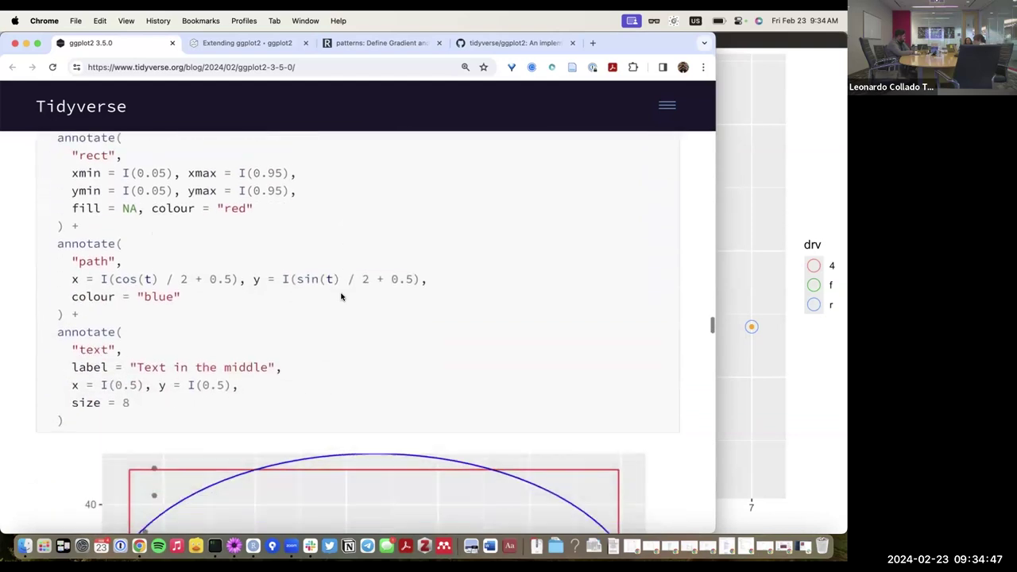
{"action": "scroll", "coordinate": [341, 296], "scroll_direction": "down", "scroll_amount": 6}
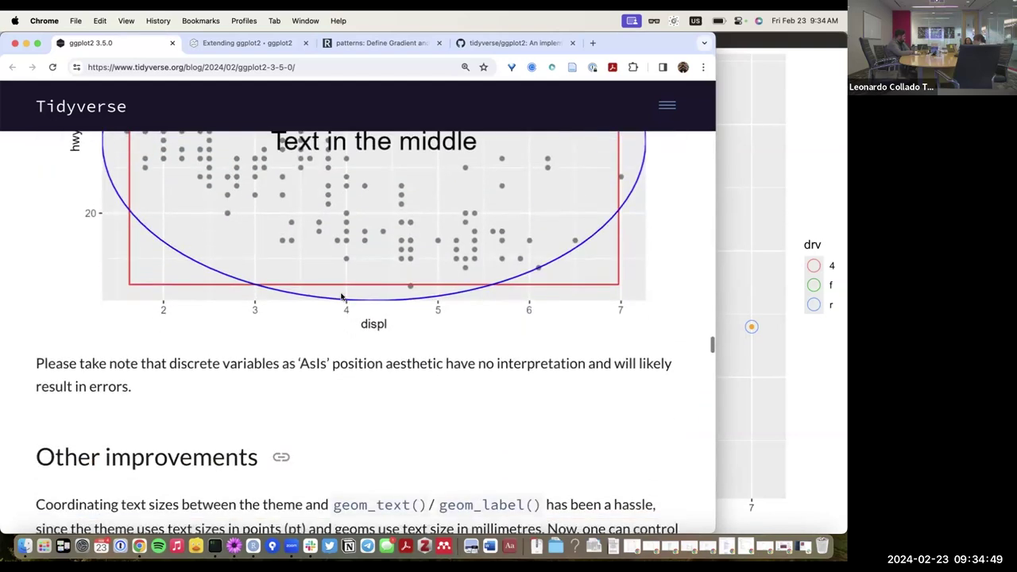
{"action": "scroll", "coordinate": [341, 296], "scroll_direction": "up", "scroll_amount": 13}
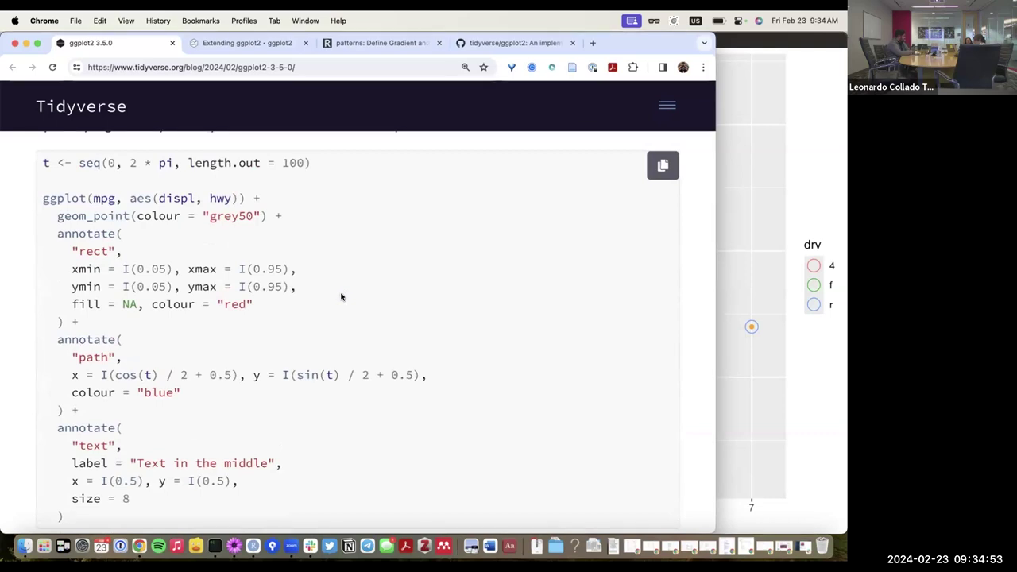
{"action": "scroll", "coordinate": [342, 296], "scroll_direction": "up", "scroll_amount": 5}
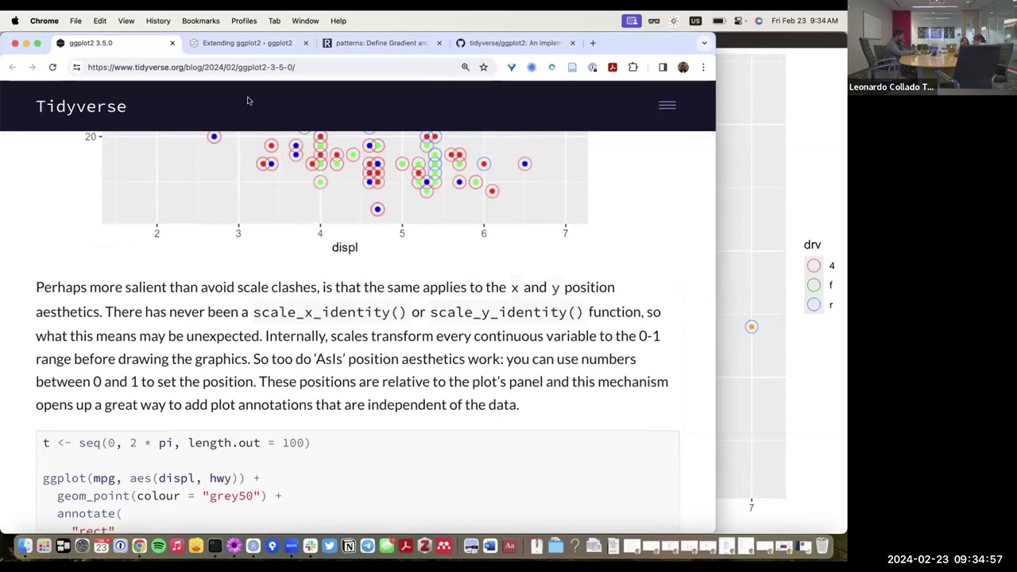
{"action": "left_click", "coordinate": [236, 43]}
Search the ggplot2 function reference for 'scale_x_id', finding no identity scale, then return to the blog
{"action": "left_click", "coordinate": [211, 104]}
{"action": "scroll", "coordinate": [469, 261], "scroll_direction": "down", "scroll_amount": 10}
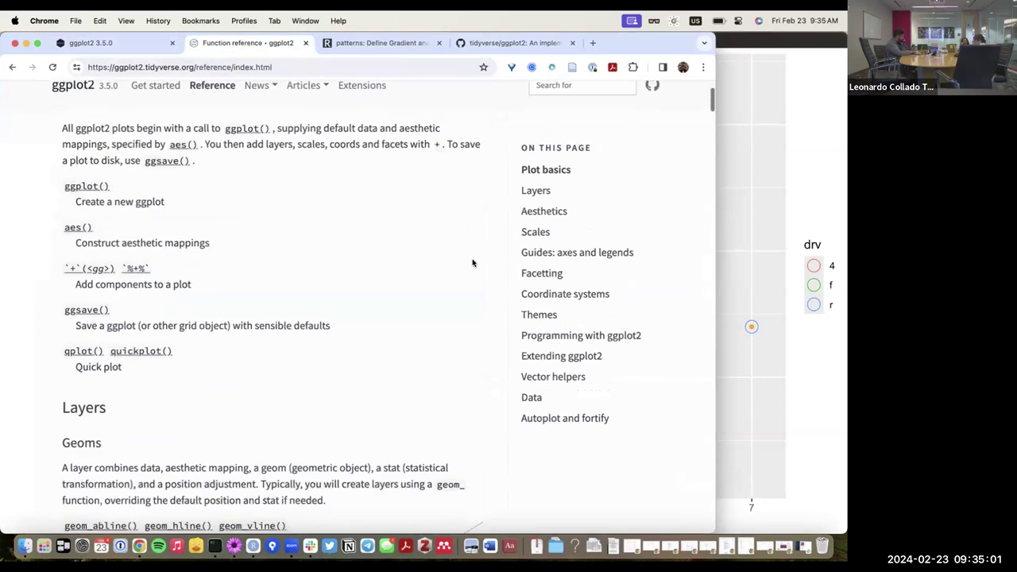
{"action": "key", "text": "super+f"}
{"action": "type", "text": "scale_x"}
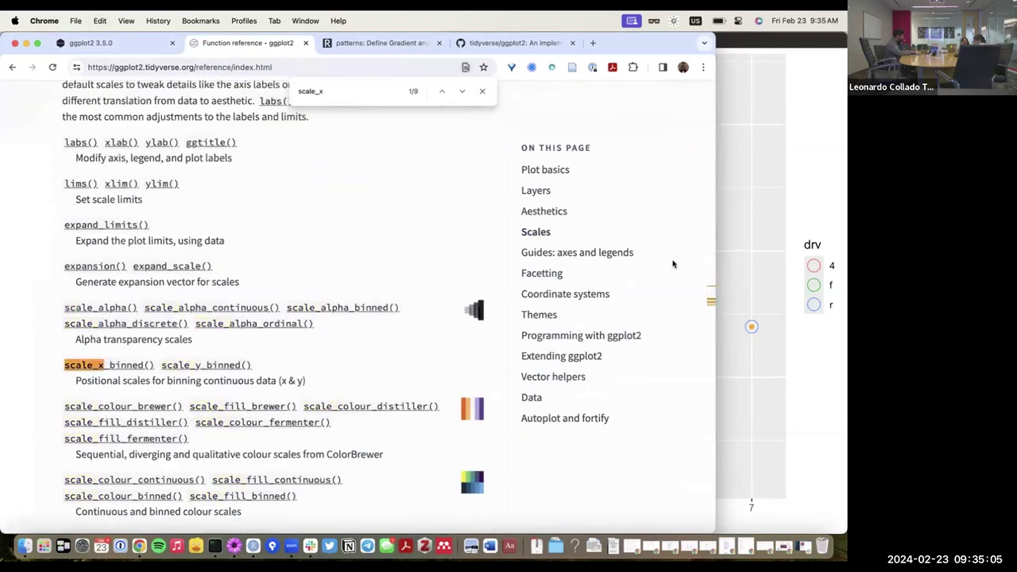
{"action": "type", "text": "_id"}
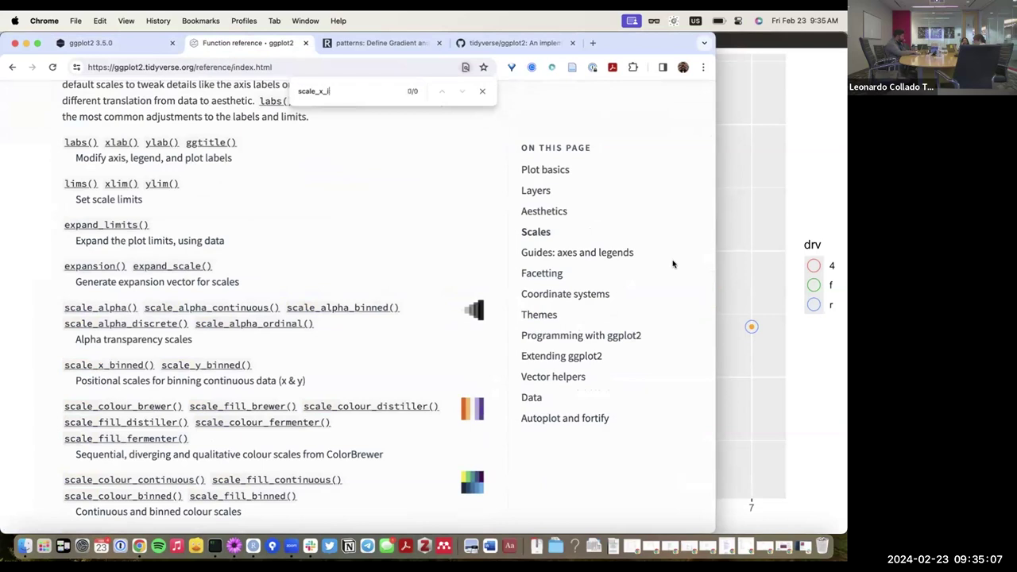
{"action": "left_click", "coordinate": [117, 43]}
{"action": "scroll", "coordinate": [408, 353], "scroll_direction": "down", "scroll_amount": 5}
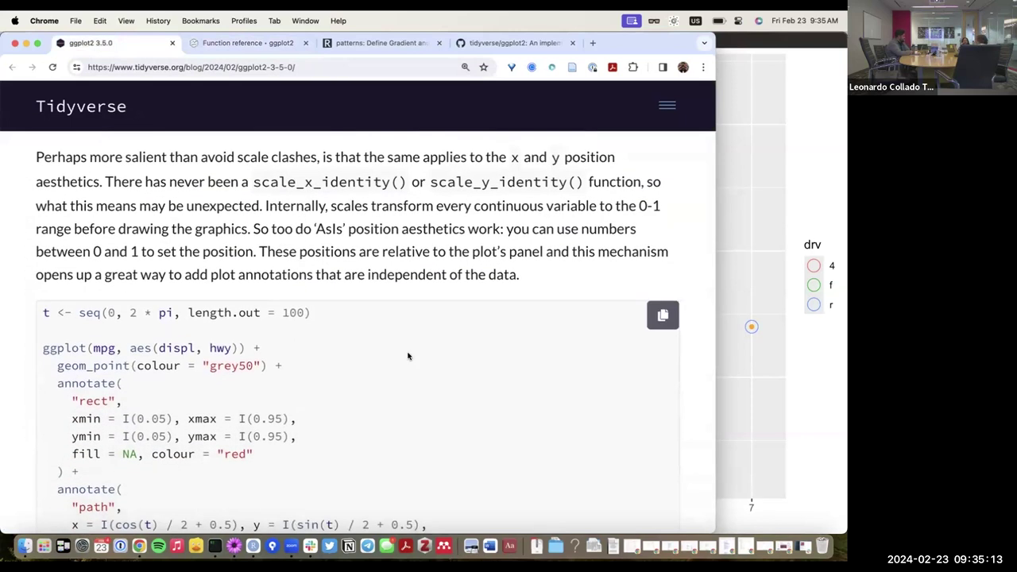
{"action": "scroll", "coordinate": [408, 356], "scroll_direction": "down", "scroll_amount": 6}
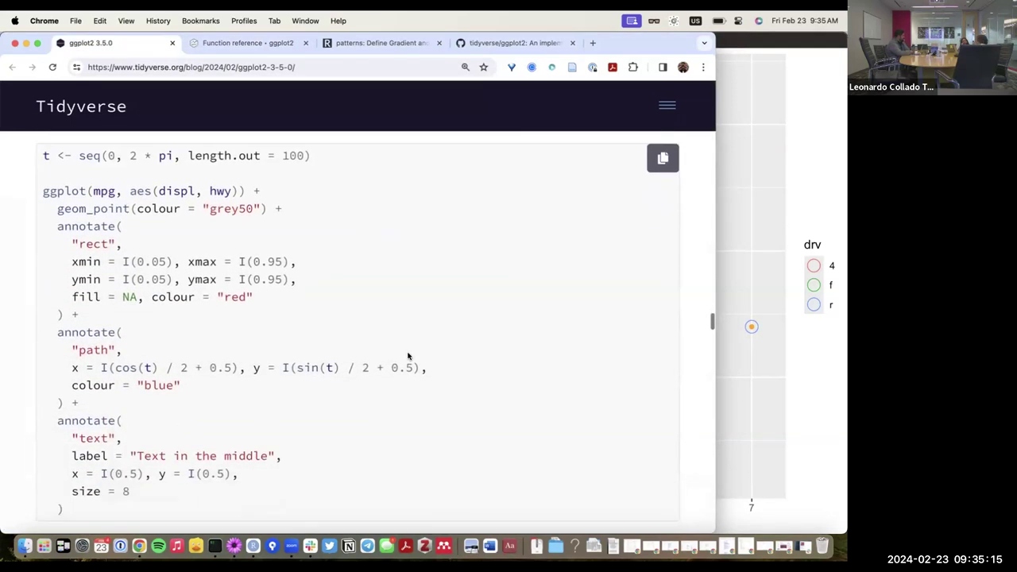
{"action": "scroll", "coordinate": [408, 356], "scroll_direction": "down", "scroll_amount": 2}
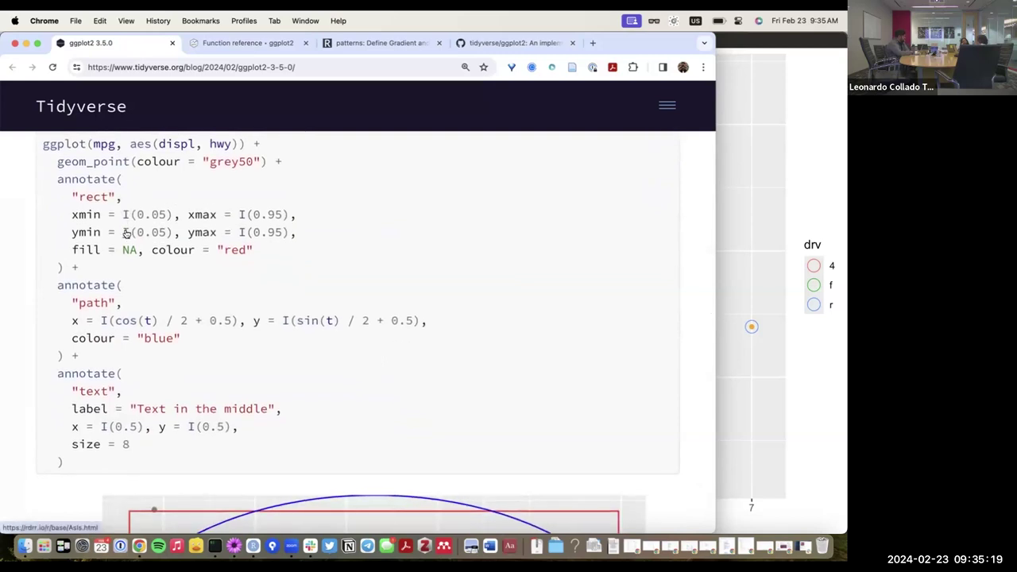
{"action": "scroll", "coordinate": [125, 234], "scroll_direction": "up", "scroll_amount": 1}
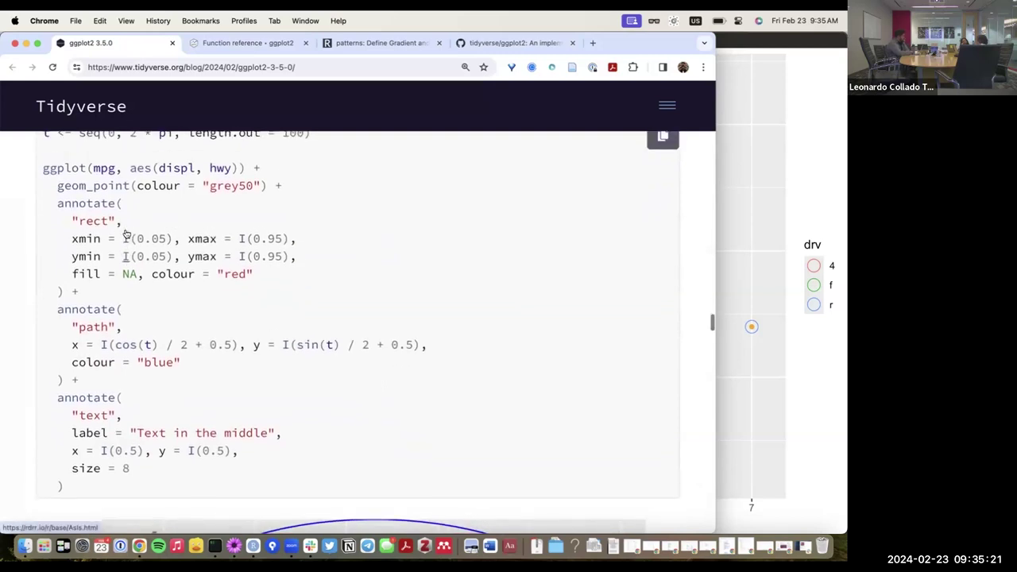
{"action": "scroll", "coordinate": [149, 211], "scroll_direction": "up", "scroll_amount": 2}
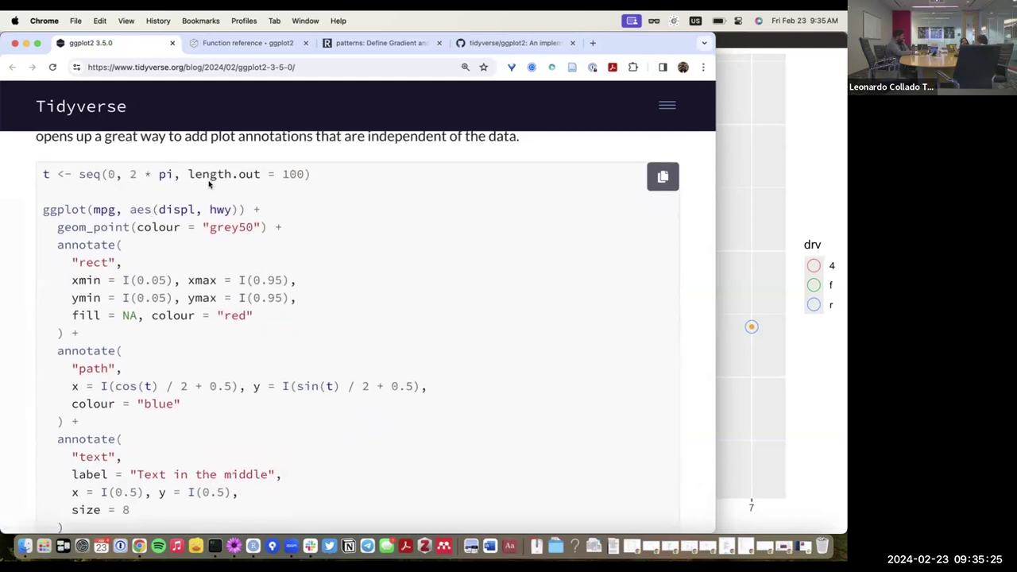
{"action": "scroll", "coordinate": [209, 184], "scroll_direction": "down", "scroll_amount": 1}
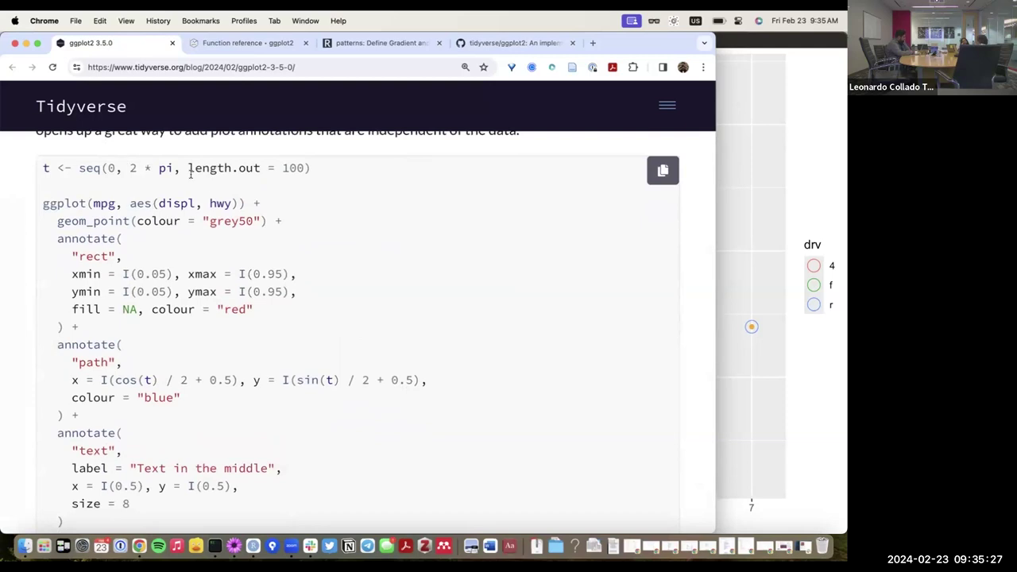
{"action": "scroll", "coordinate": [205, 168], "scroll_direction": "down", "scroll_amount": 3}
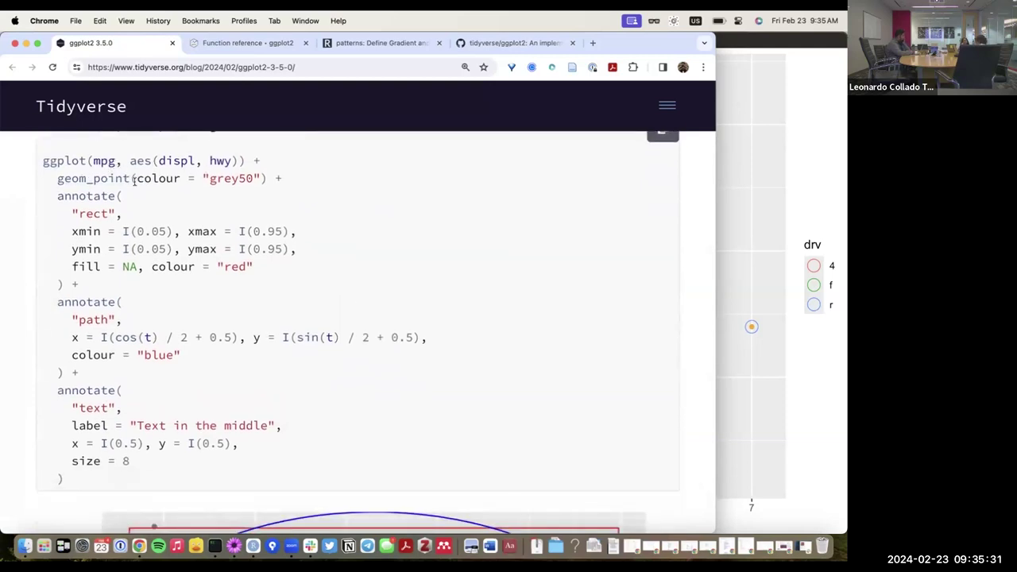
{"action": "left_click_drag", "start_coordinate": [135, 180], "coordinate": [257, 178]}
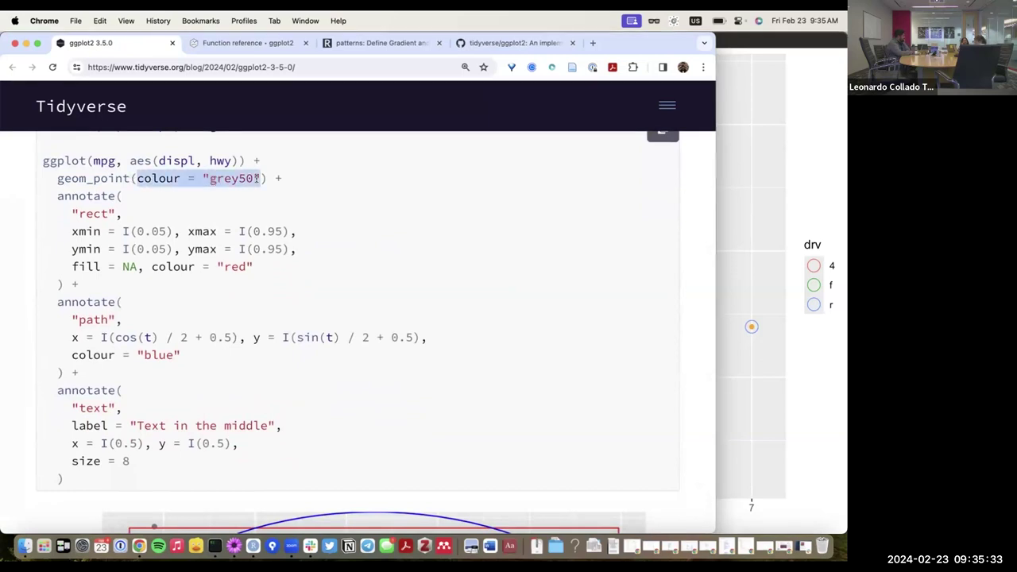
{"action": "scroll", "coordinate": [156, 241], "scroll_direction": "down", "scroll_amount": 2}
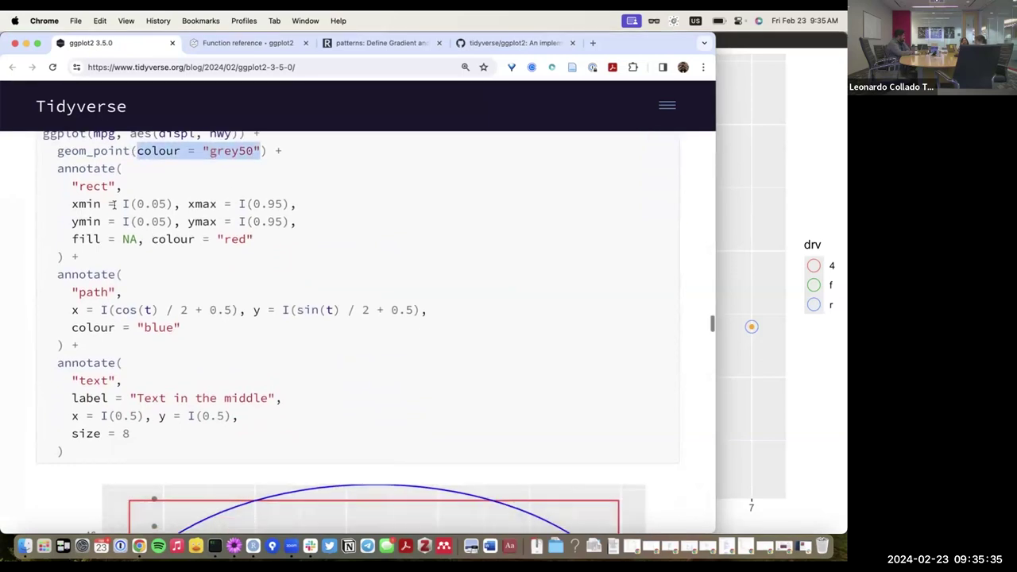
{"action": "left_click_drag", "start_coordinate": [74, 184], "coordinate": [107, 186]}
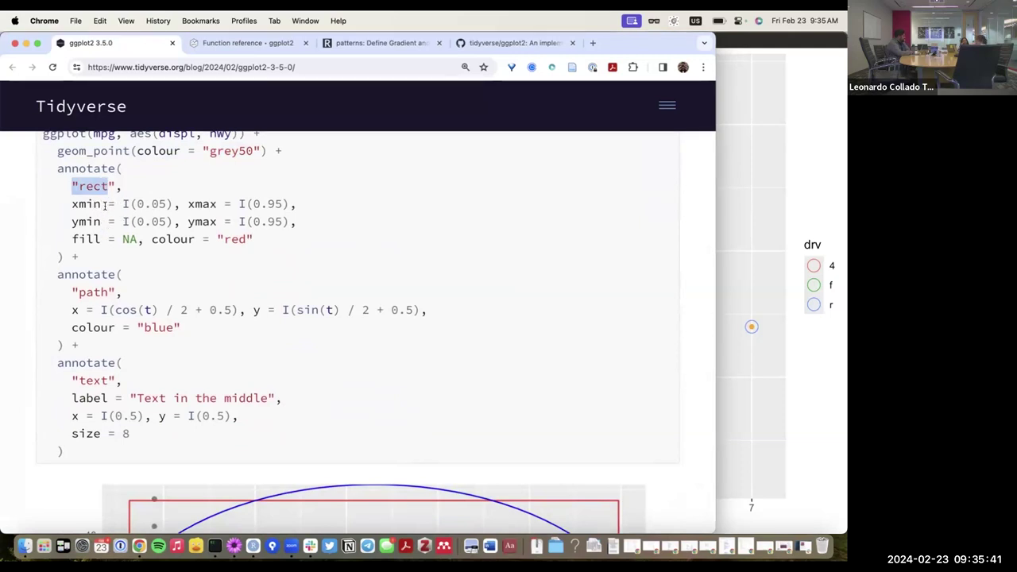
{"action": "double_click", "coordinate": [94, 203]}
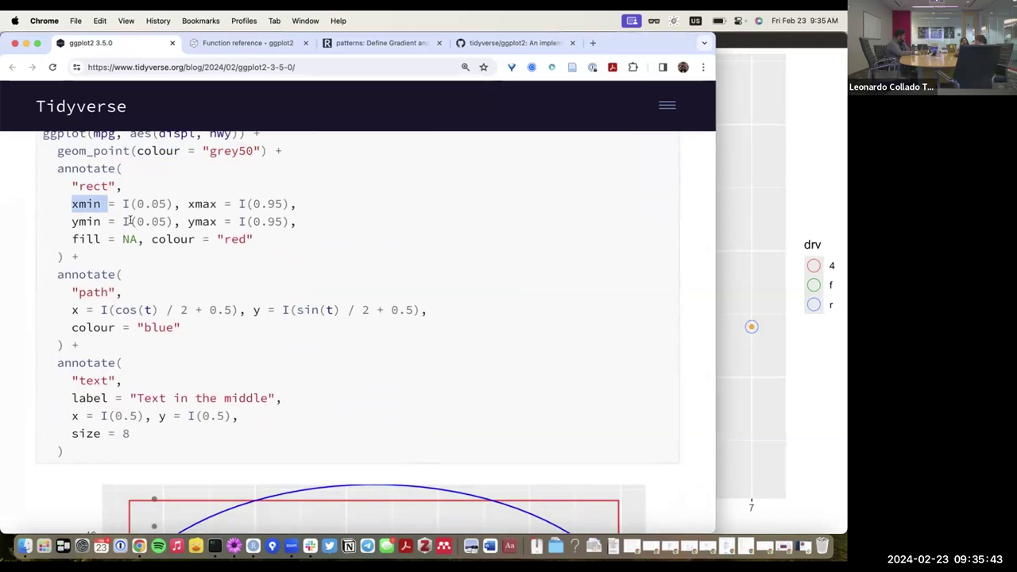
{"action": "double_click", "coordinate": [75, 221]}
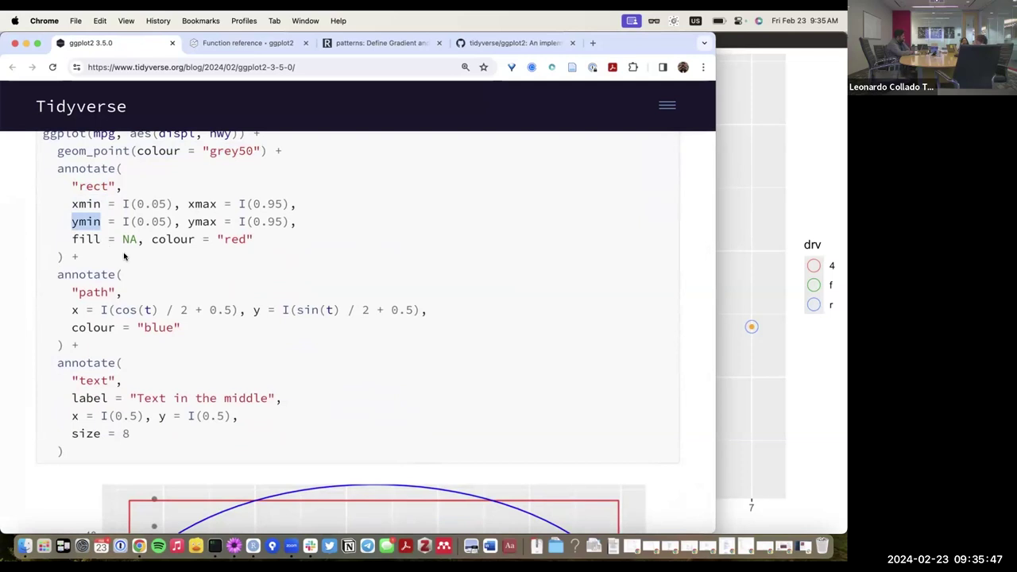
{"action": "scroll", "coordinate": [124, 256], "scroll_direction": "down", "scroll_amount": 10}
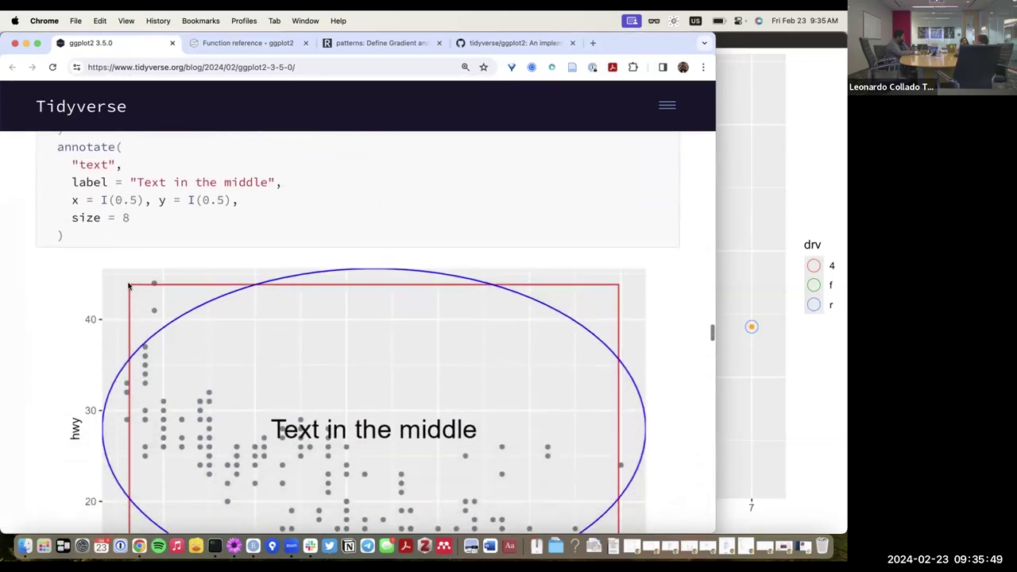
{"action": "scroll", "coordinate": [127, 326], "scroll_direction": "down", "scroll_amount": 3}
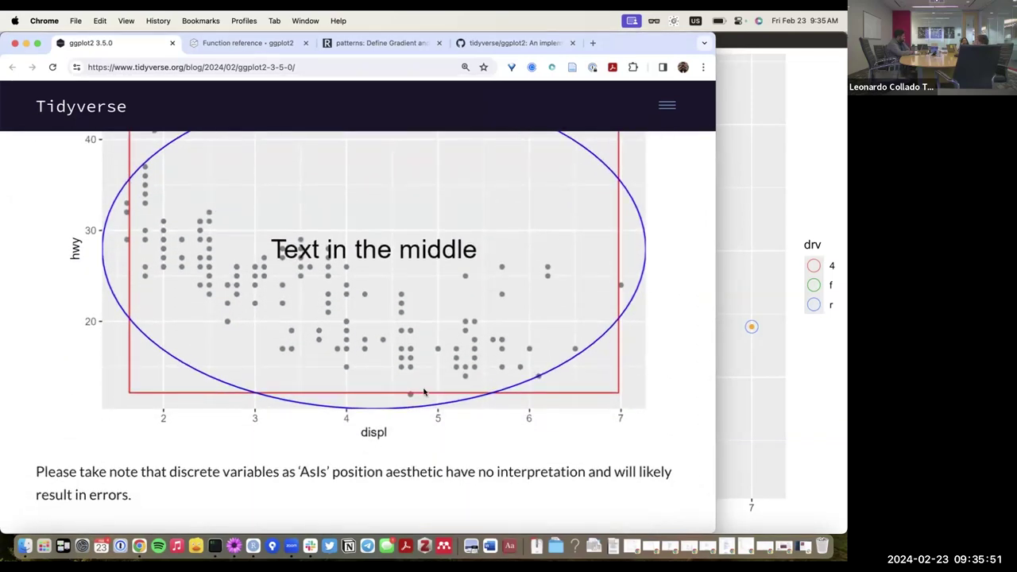
{"action": "scroll", "coordinate": [620, 334], "scroll_direction": "up", "scroll_amount": 2}
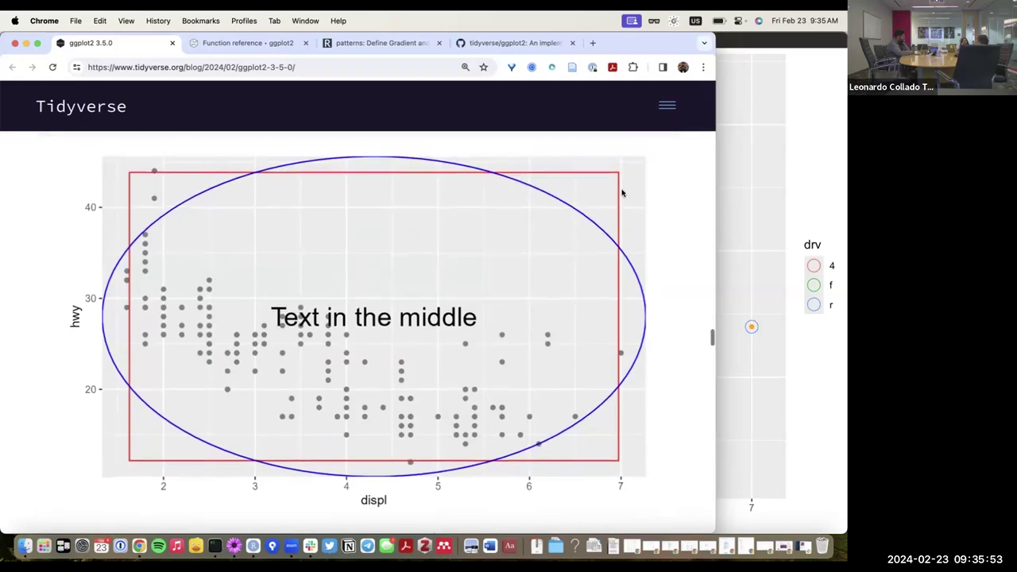
{"action": "scroll", "coordinate": [132, 167], "scroll_direction": "up", "scroll_amount": 10}
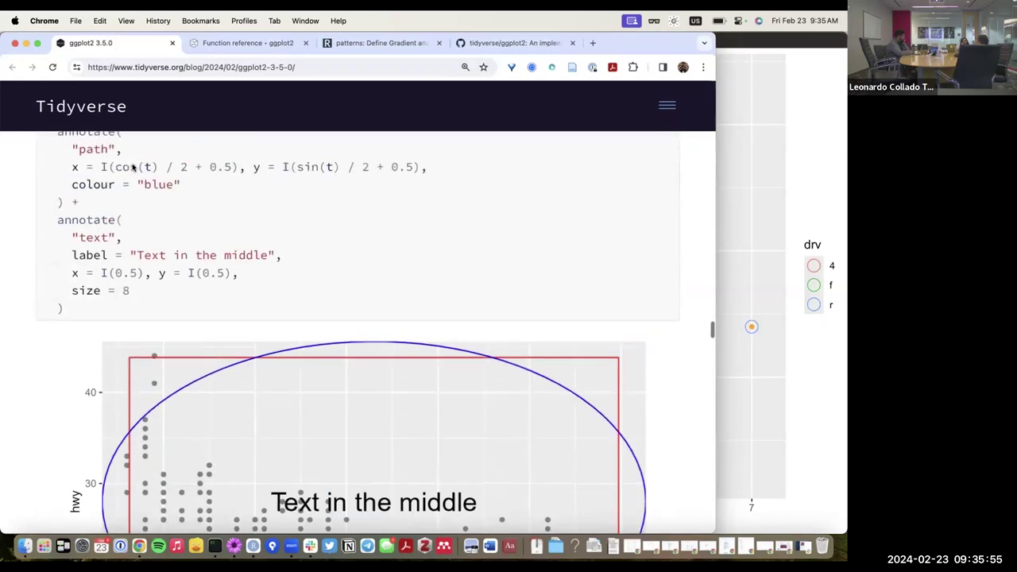
{"action": "left_click_drag", "start_coordinate": [138, 265], "coordinate": [165, 265]}
{"action": "left_click_drag", "start_coordinate": [253, 266], "coordinate": [286, 266]}
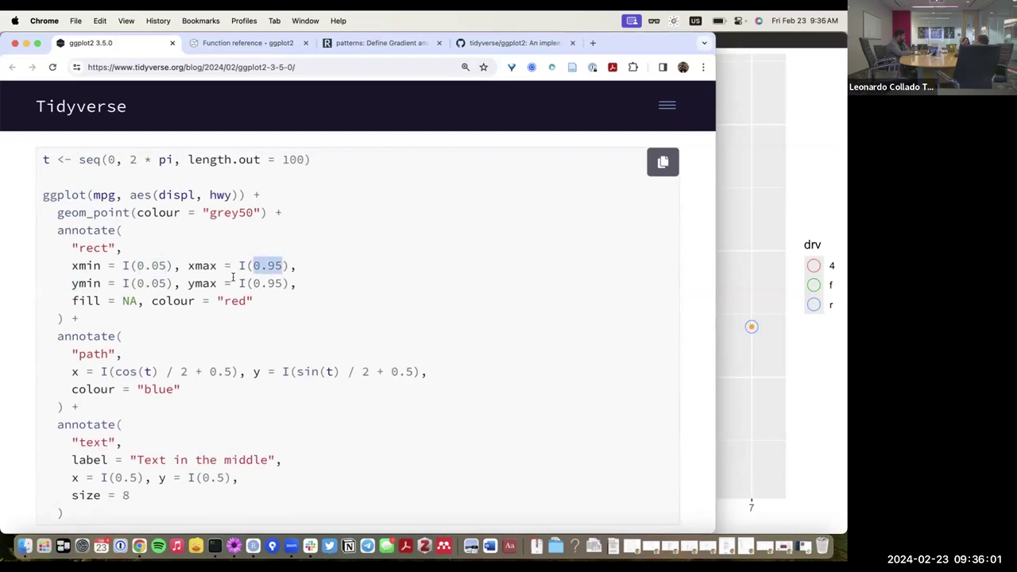
{"action": "left_click_drag", "start_coordinate": [137, 283], "coordinate": [165, 283]}
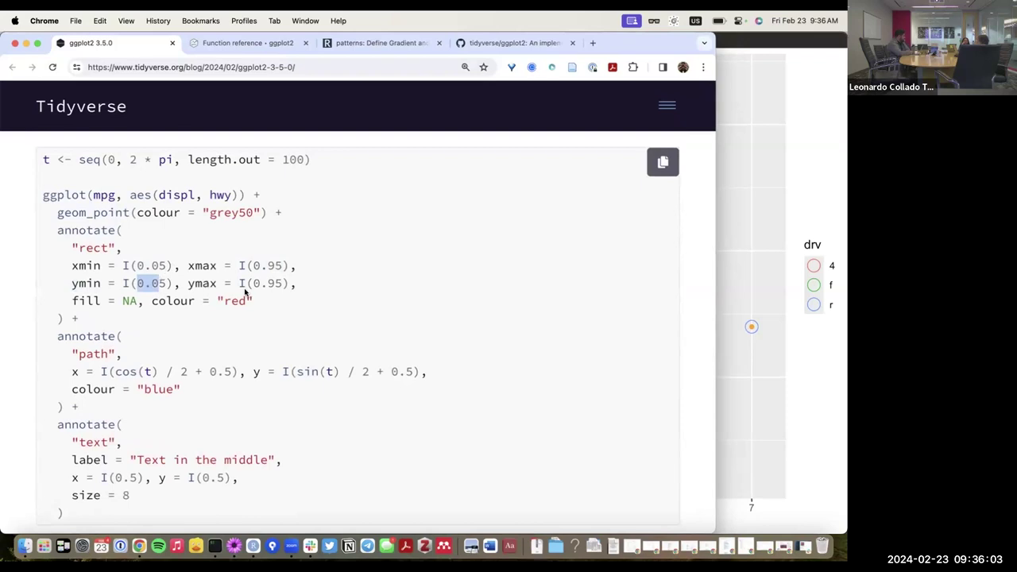
{"action": "scroll", "coordinate": [257, 305], "scroll_direction": "down", "scroll_amount": 2}
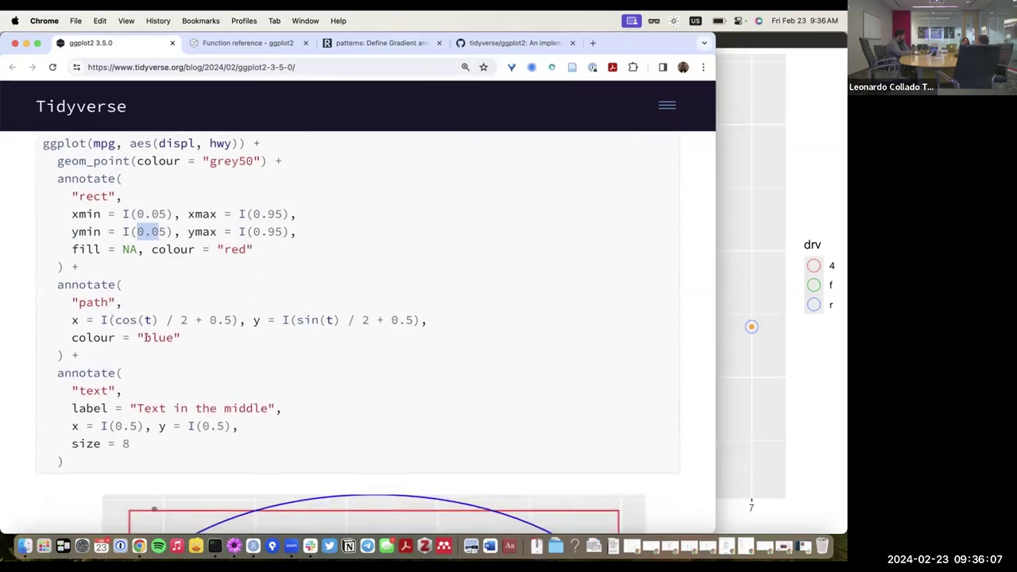
{"action": "scroll", "coordinate": [121, 318], "scroll_direction": "down", "scroll_amount": 1}
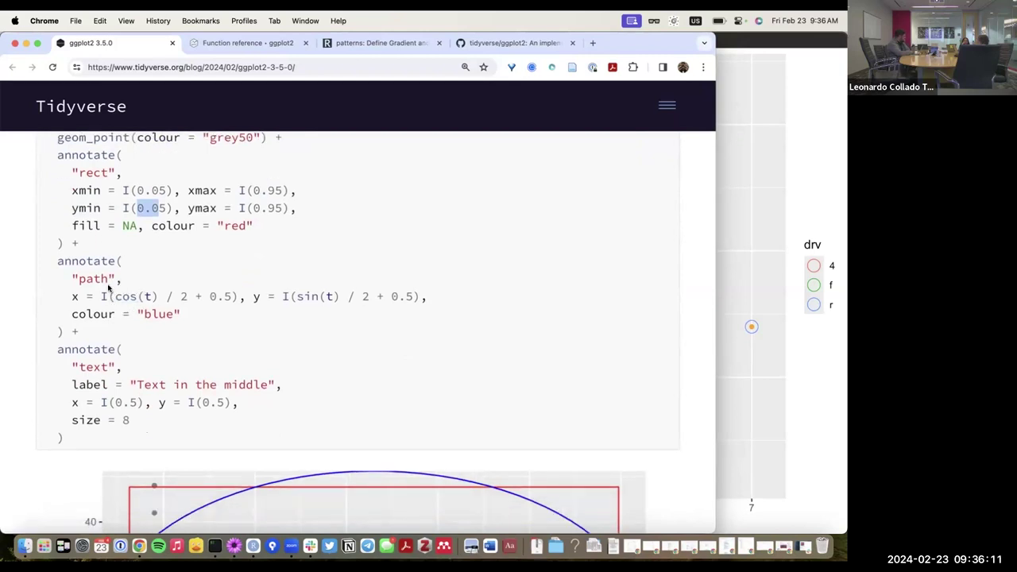
{"action": "scroll", "coordinate": [111, 291], "scroll_direction": "down", "scroll_amount": 10}
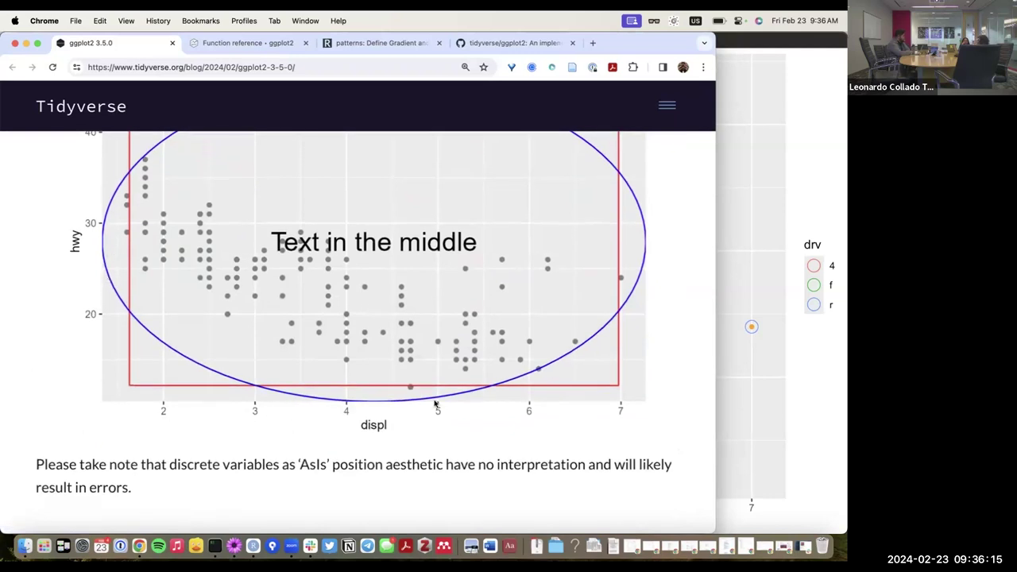
{"action": "scroll", "coordinate": [435, 405], "scroll_direction": "up", "scroll_amount": 2}
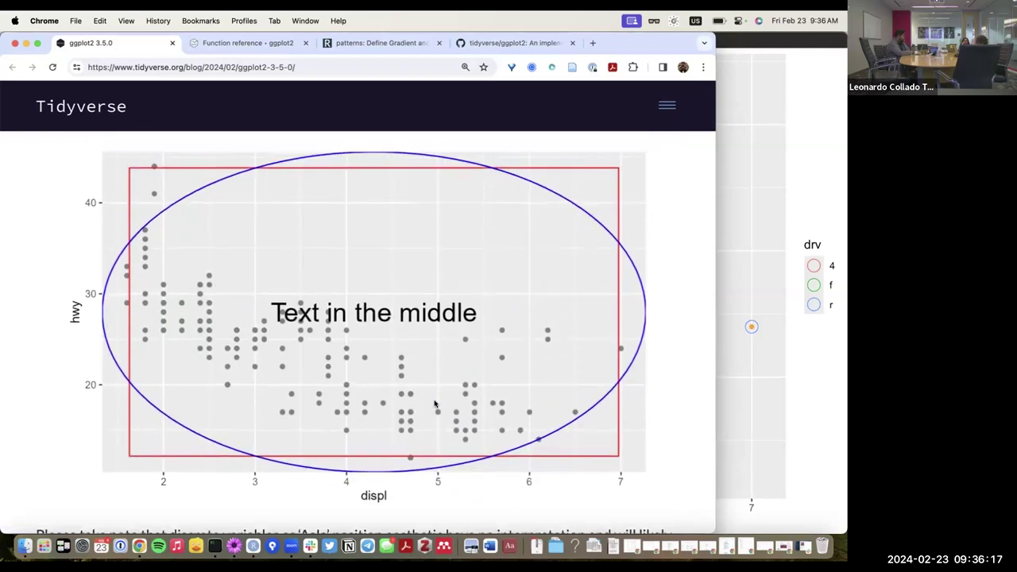
{"action": "scroll", "coordinate": [435, 403], "scroll_direction": "up", "scroll_amount": 7}
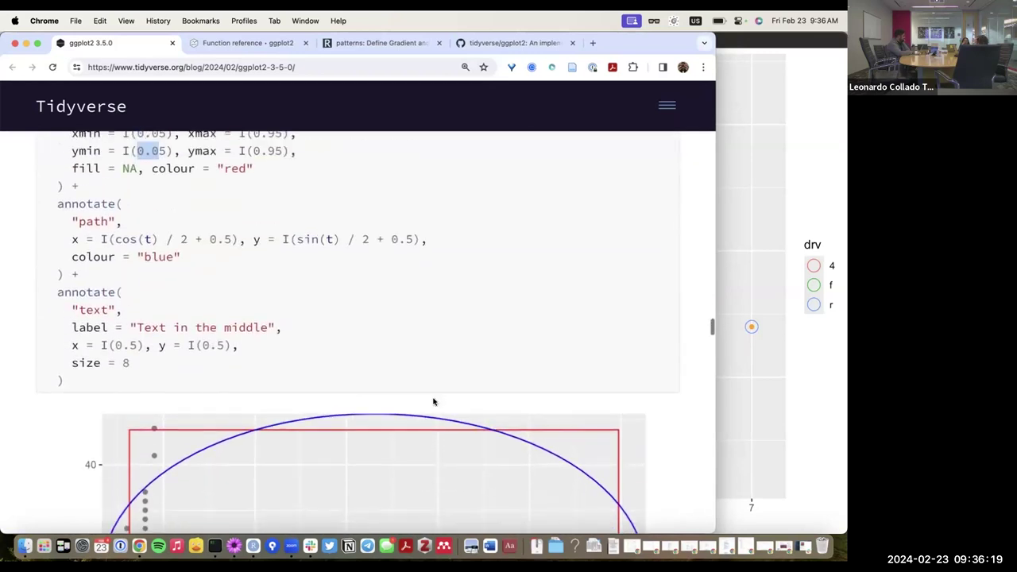
{"action": "scroll", "coordinate": [170, 310], "scroll_direction": "down", "scroll_amount": 1}
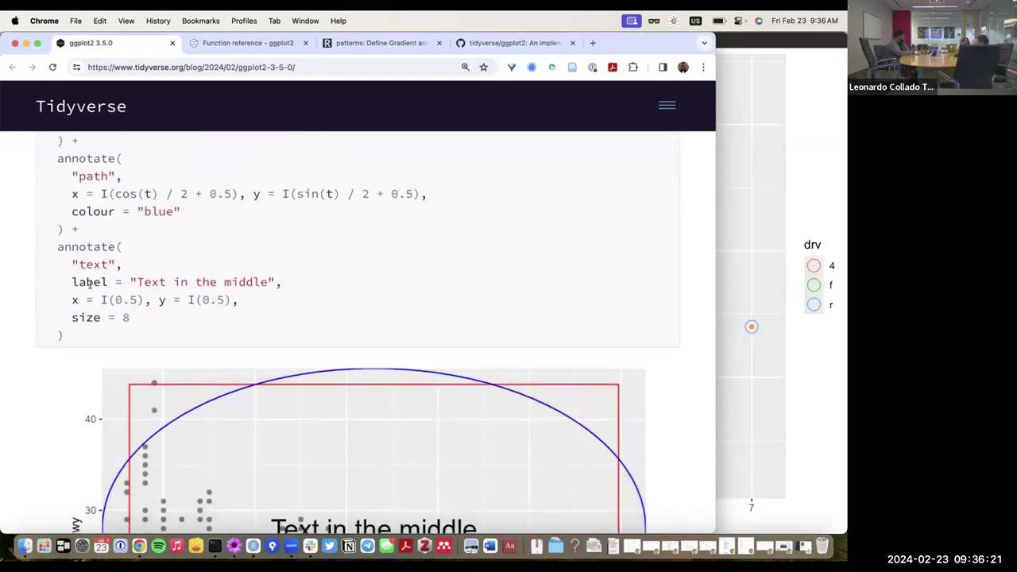
{"action": "left_click_drag", "start_coordinate": [133, 282], "coordinate": [237, 282]}
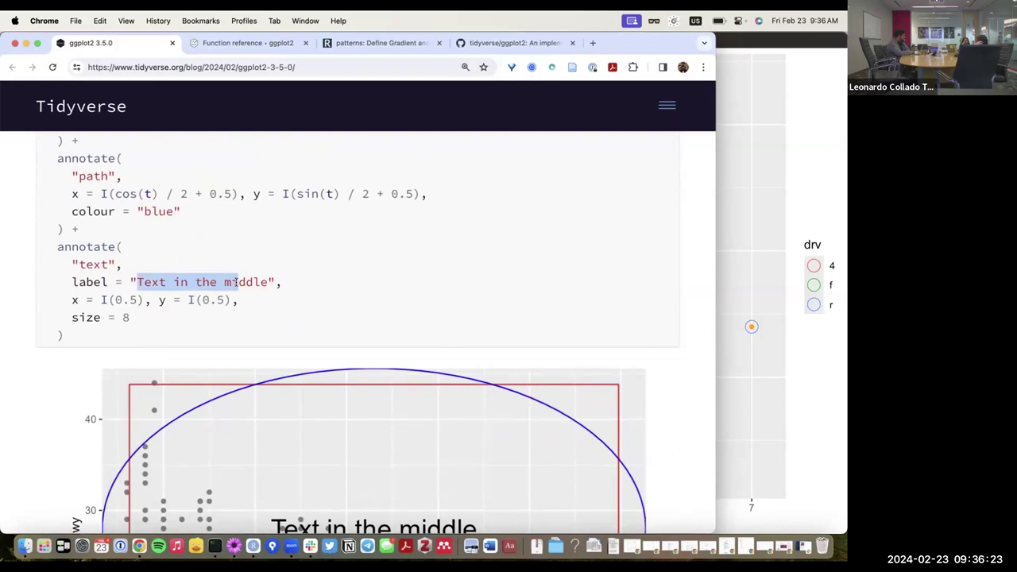
{"action": "scroll", "coordinate": [235, 282], "scroll_direction": "down", "scroll_amount": 1}
{"action": "scroll", "coordinate": [235, 282], "scroll_direction": "down", "scroll_amount": 1}
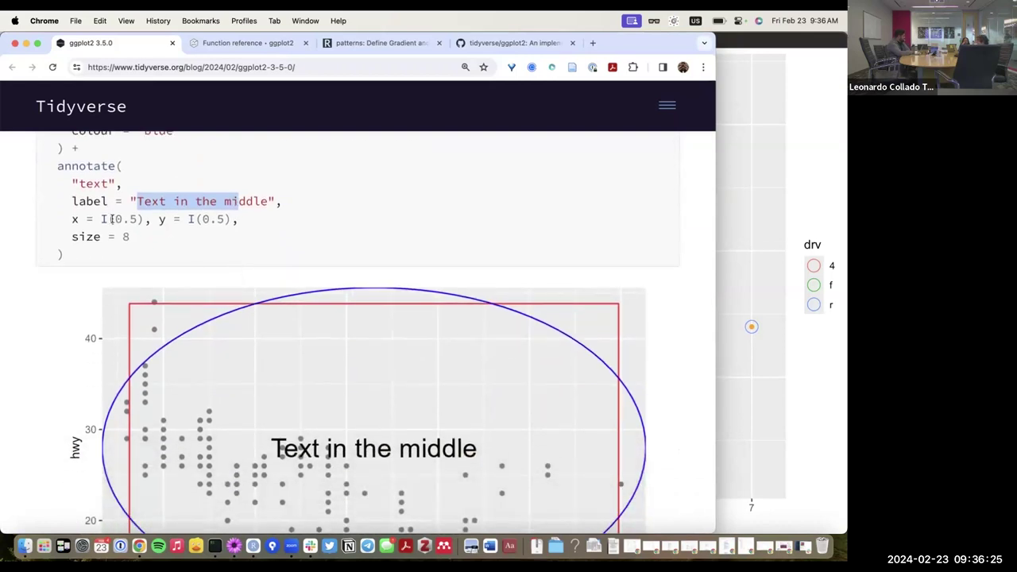
{"action": "left_click_drag", "start_coordinate": [117, 219], "coordinate": [138, 220]}
{"action": "scroll", "coordinate": [206, 220], "scroll_direction": "down", "scroll_amount": 1}
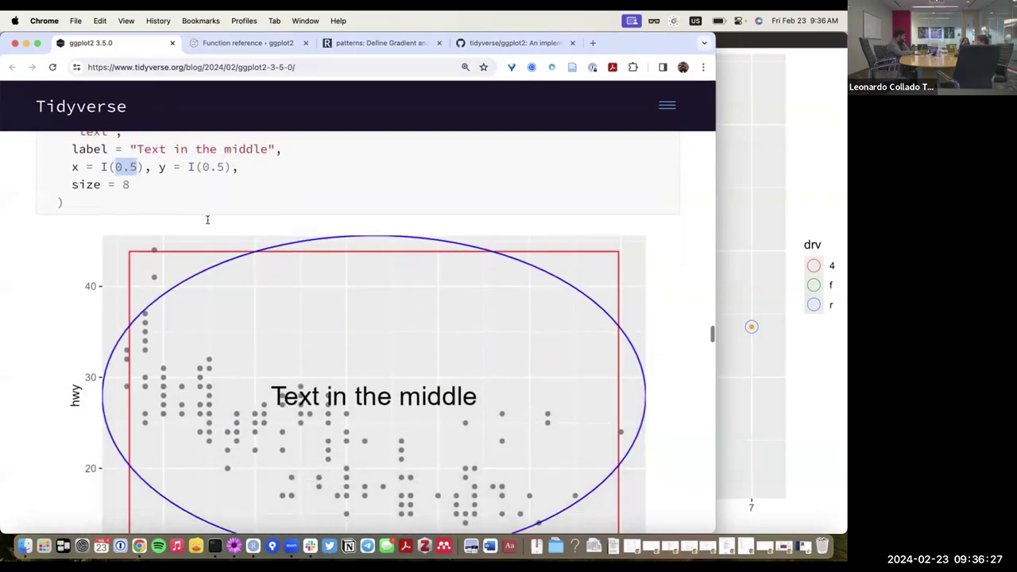
{"action": "left_click", "coordinate": [114, 164]}
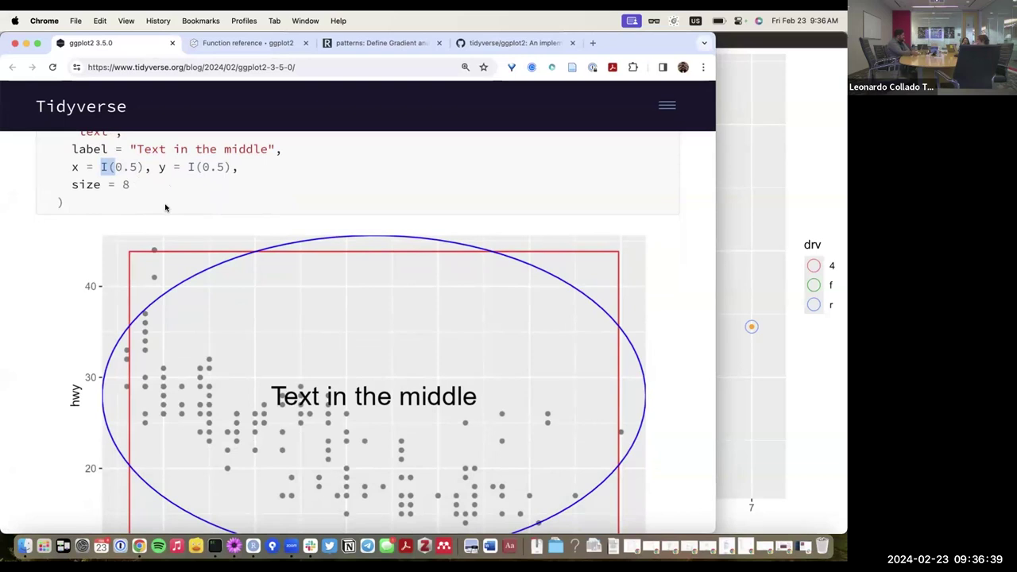
{"action": "scroll", "coordinate": [165, 208], "scroll_direction": "up", "scroll_amount": 8}
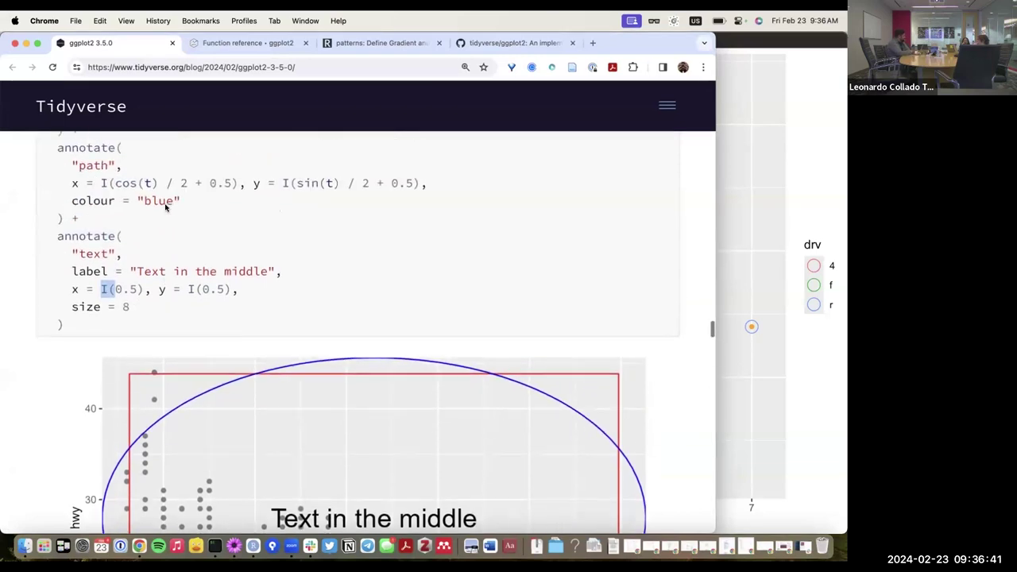
{"action": "left_click_drag", "start_coordinate": [92, 221], "coordinate": [118, 222]}
{"action": "scroll", "coordinate": [149, 352], "scroll_direction": "down", "scroll_amount": 5}
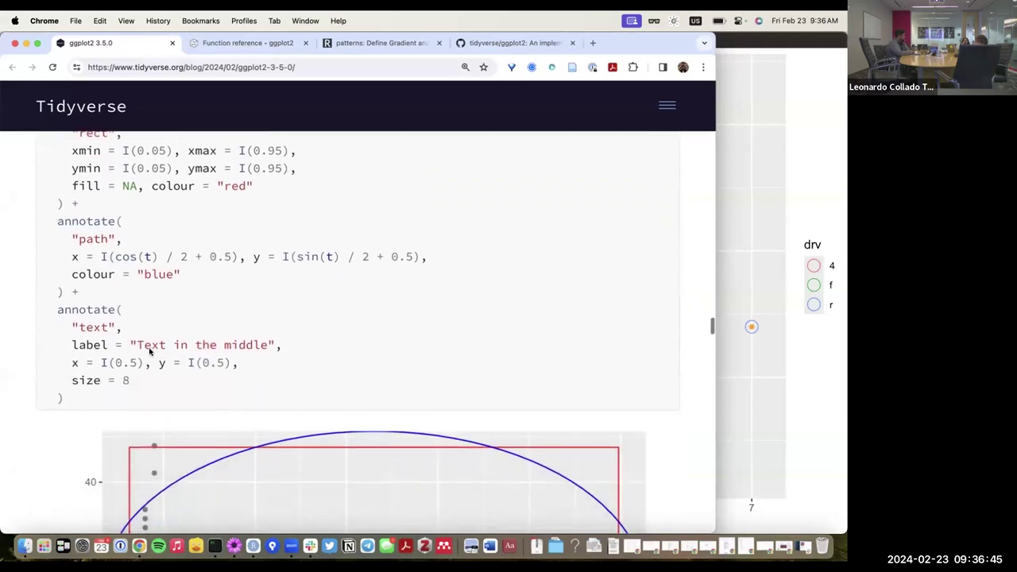
{"action": "scroll", "coordinate": [150, 352], "scroll_direction": "down", "scroll_amount": 2}
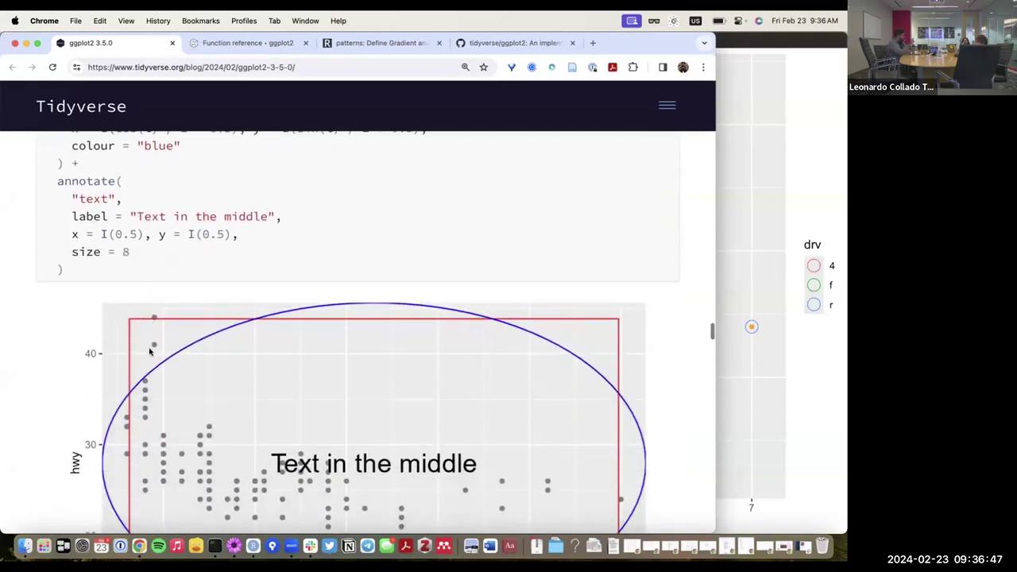
{"action": "scroll", "coordinate": [149, 352], "scroll_direction": "down", "scroll_amount": 3}
{"action": "scroll", "coordinate": [149, 352], "scroll_direction": "down", "scroll_amount": 3}
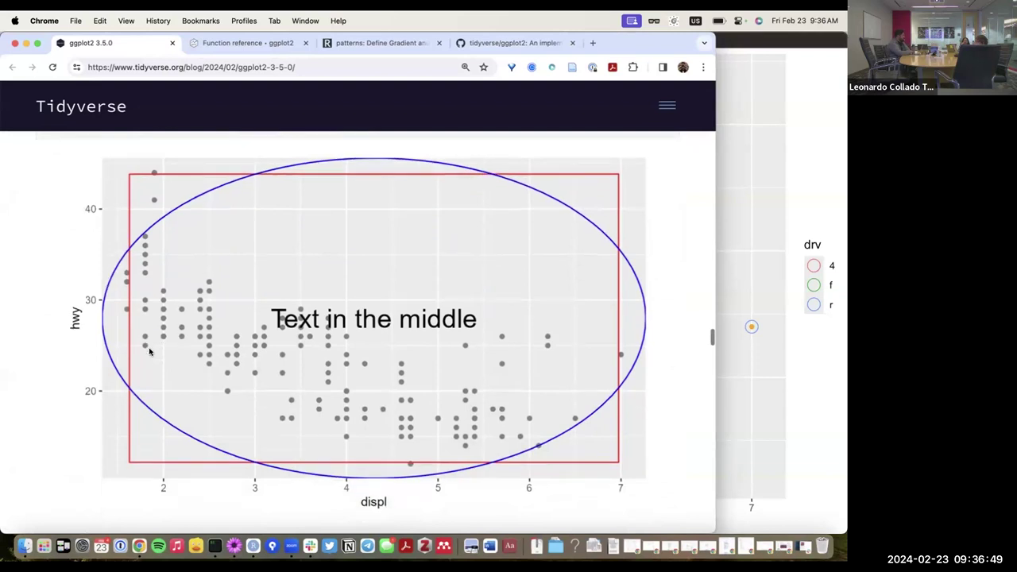
{"action": "scroll", "coordinate": [149, 352], "scroll_direction": "down", "scroll_amount": 1}
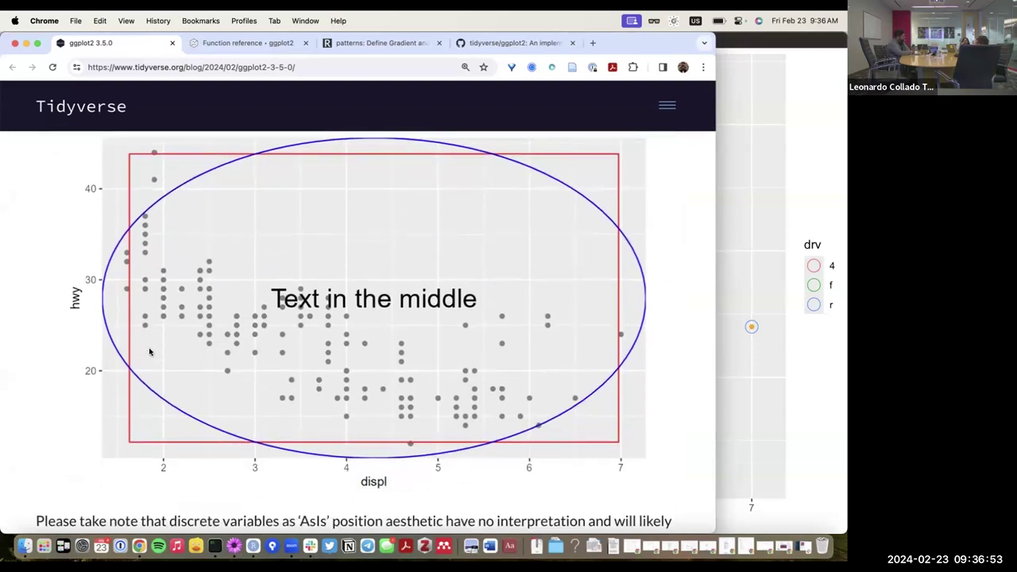
{"action": "scroll", "coordinate": [150, 352], "scroll_direction": "down", "scroll_amount": 10}
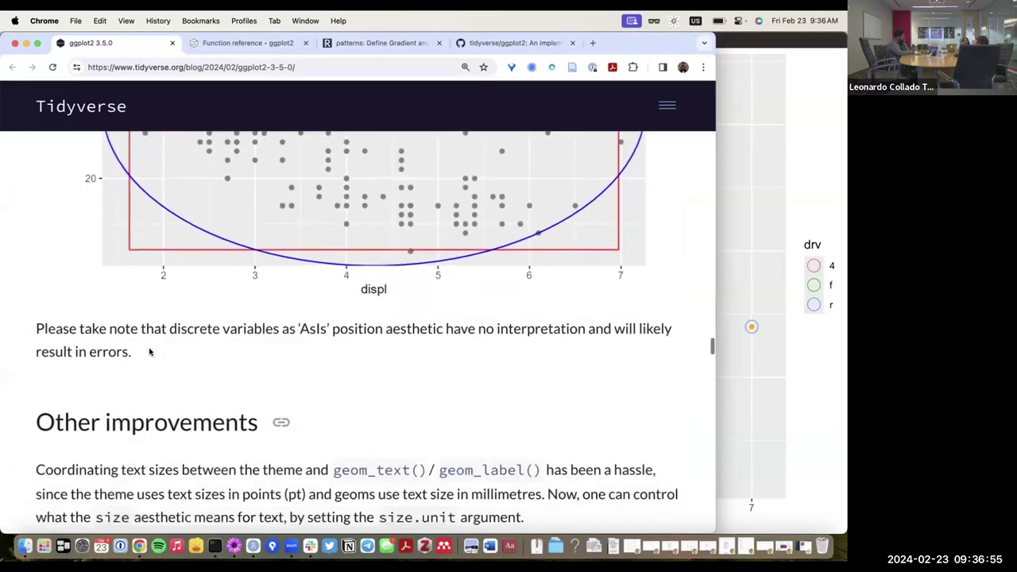
Read the Other improvements section, highlighting size.unit in the paragraph and in the geom_text code
{"action": "scroll", "coordinate": [149, 350], "scroll_direction": "down", "scroll_amount": 4}
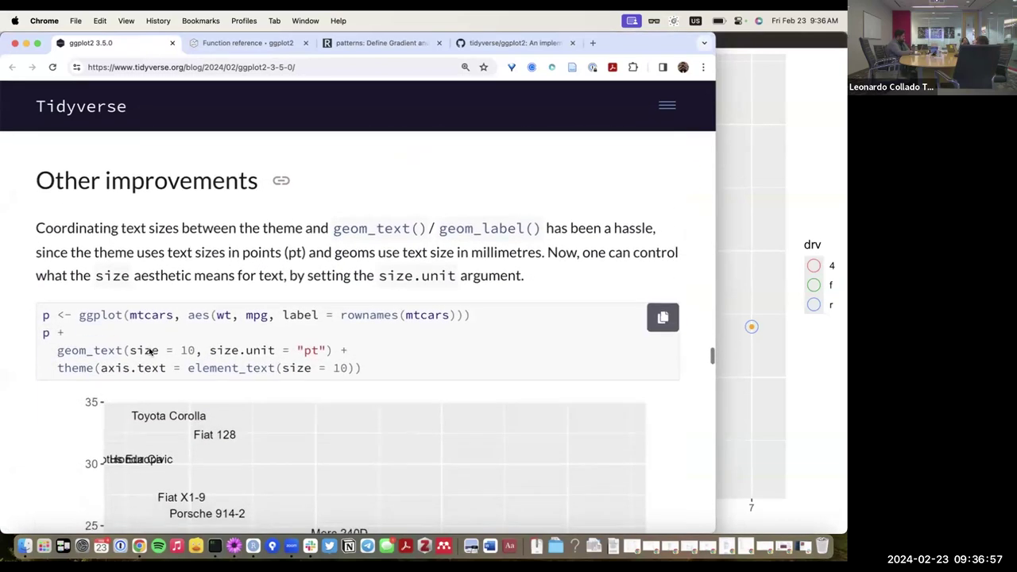
{"action": "scroll", "coordinate": [149, 352], "scroll_direction": "down", "scroll_amount": 1}
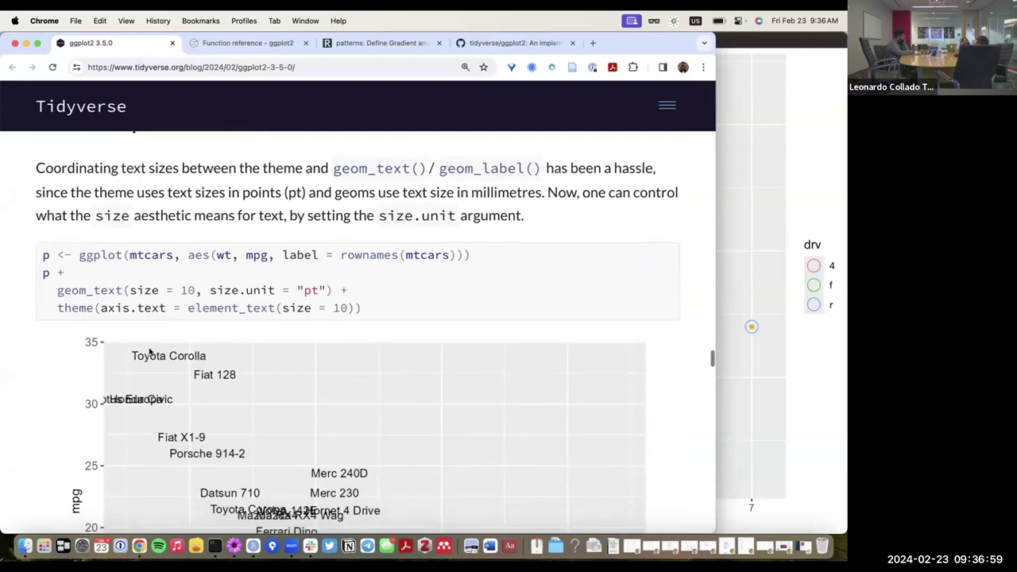
{"action": "scroll", "coordinate": [149, 352], "scroll_direction": "up", "scroll_amount": 11}
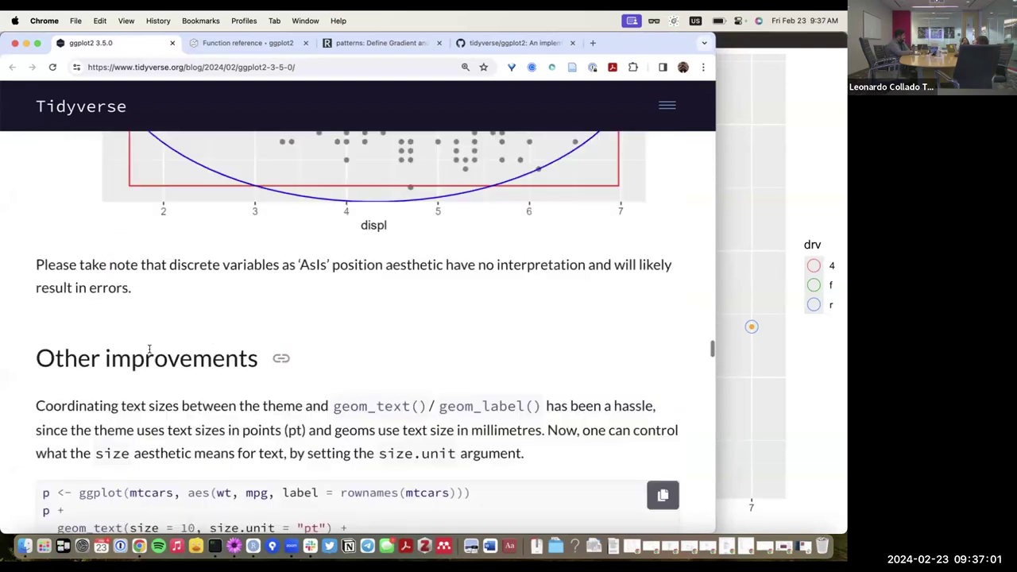
{"action": "scroll", "coordinate": [149, 352], "scroll_direction": "up", "scroll_amount": 2}
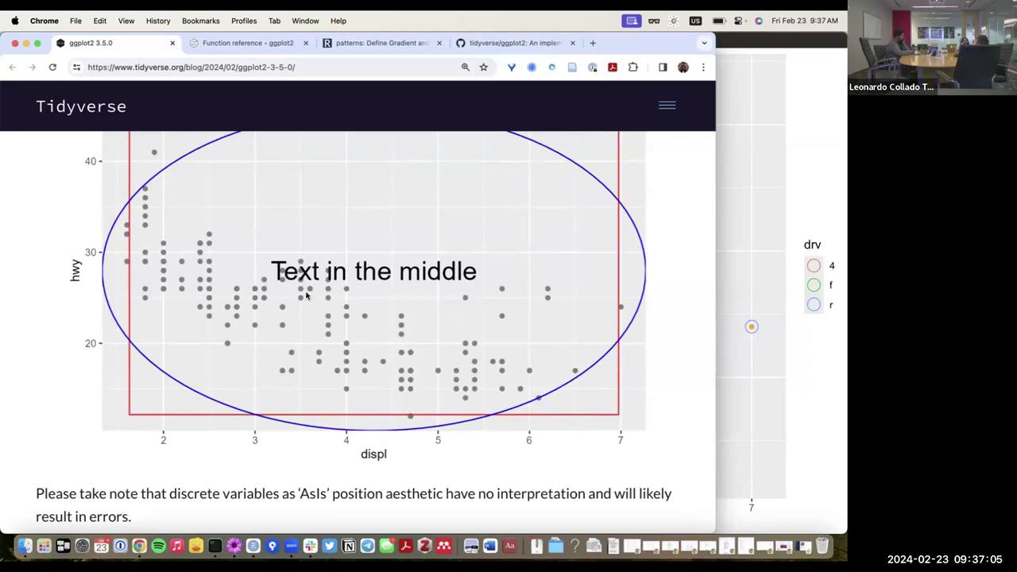
{"action": "scroll", "coordinate": [350, 367], "scroll_direction": "up", "scroll_amount": 1}
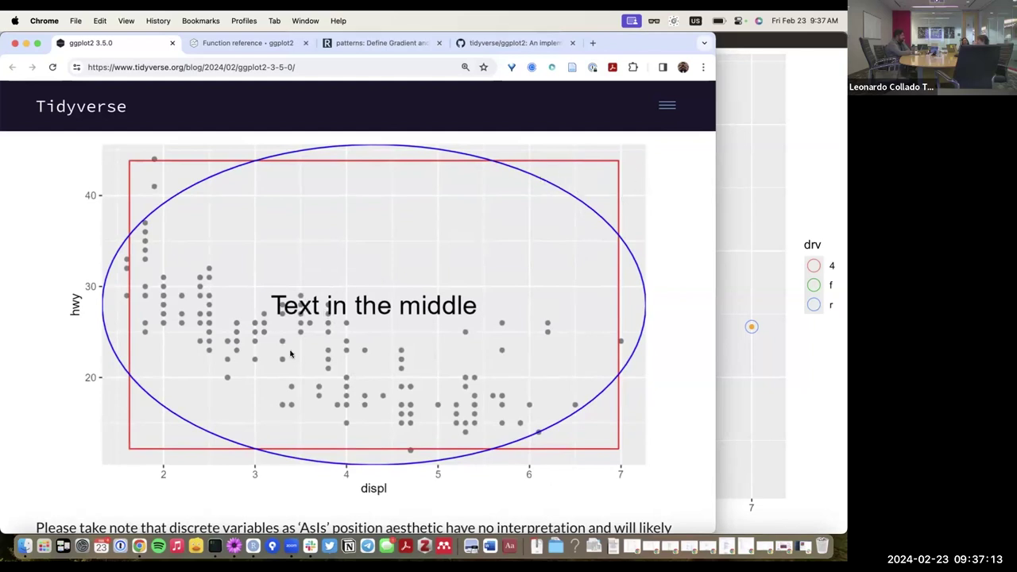
{"action": "scroll", "coordinate": [291, 353], "scroll_direction": "down", "scroll_amount": 6}
{"action": "scroll", "coordinate": [291, 353], "scroll_direction": "down", "scroll_amount": 3}
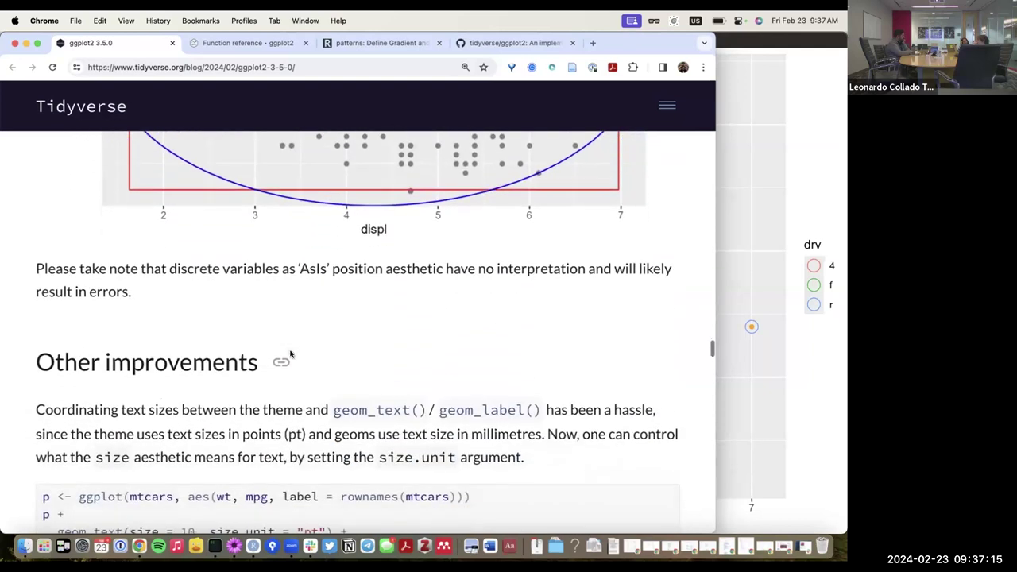
{"action": "scroll", "coordinate": [291, 353], "scroll_direction": "down", "scroll_amount": 1}
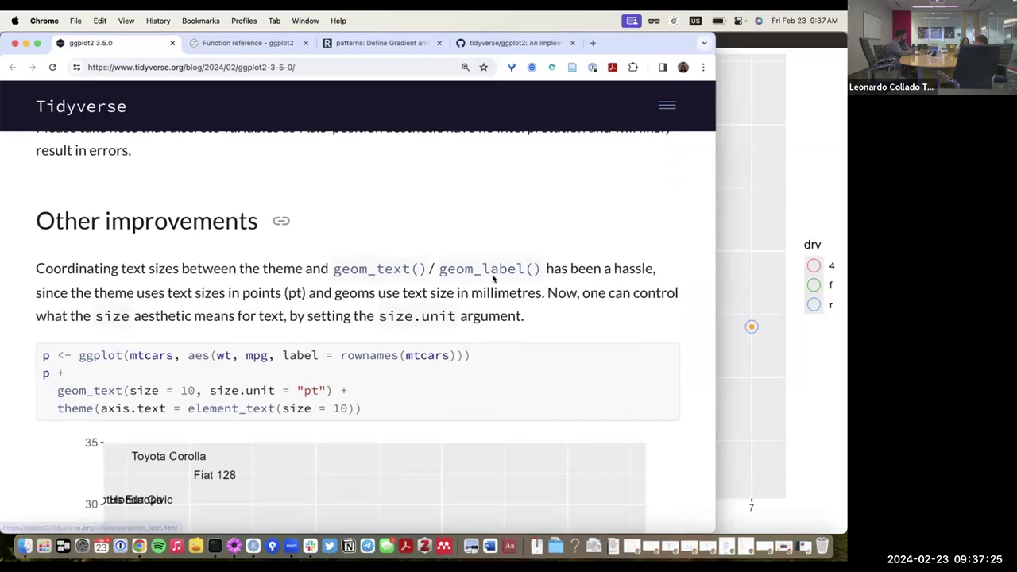
{"action": "scroll", "coordinate": [493, 278], "scroll_direction": "down", "scroll_amount": 1}
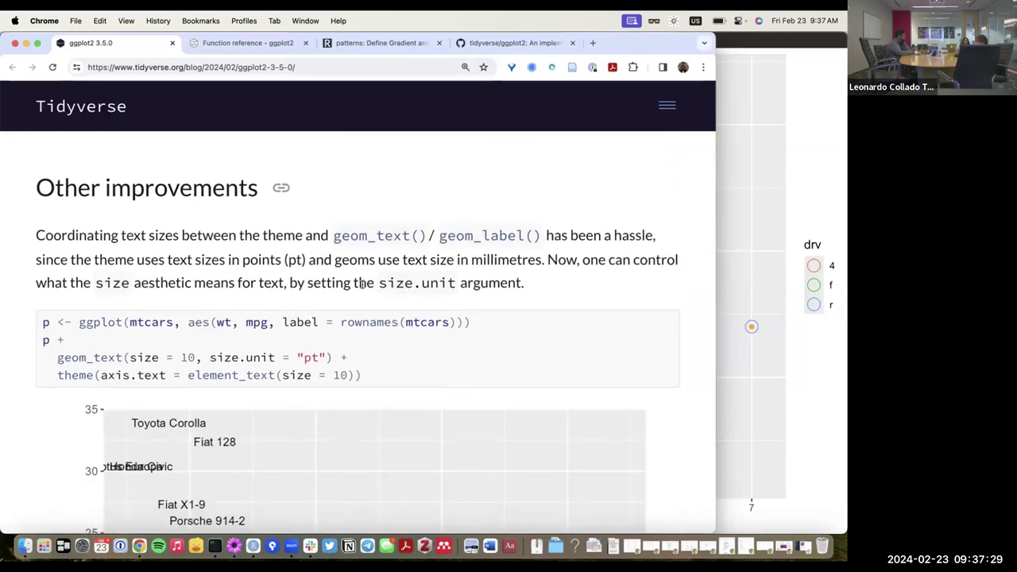
{"action": "left_click_drag", "start_coordinate": [374, 284], "coordinate": [522, 285]}
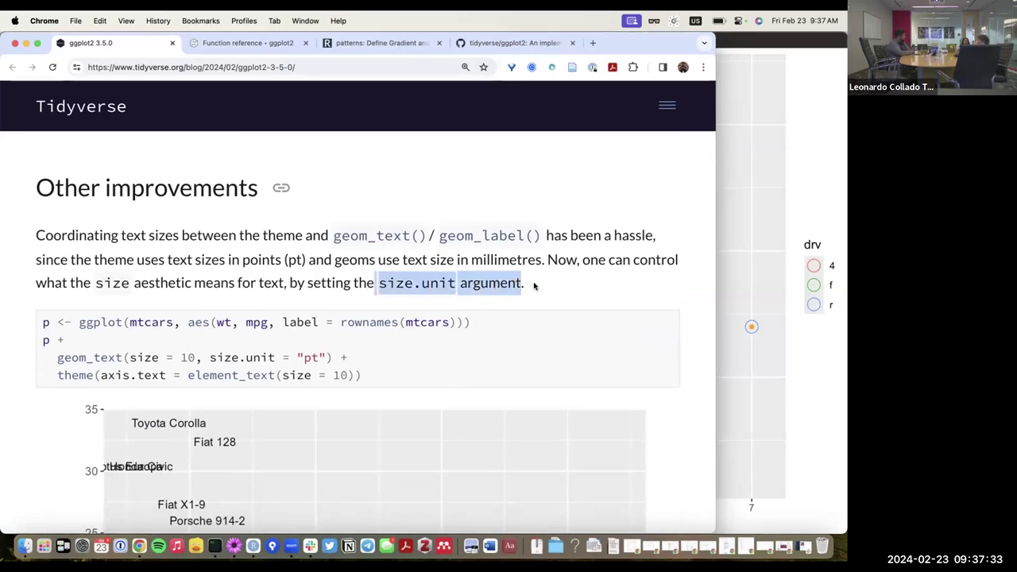
{"action": "left_click", "coordinate": [536, 286]}
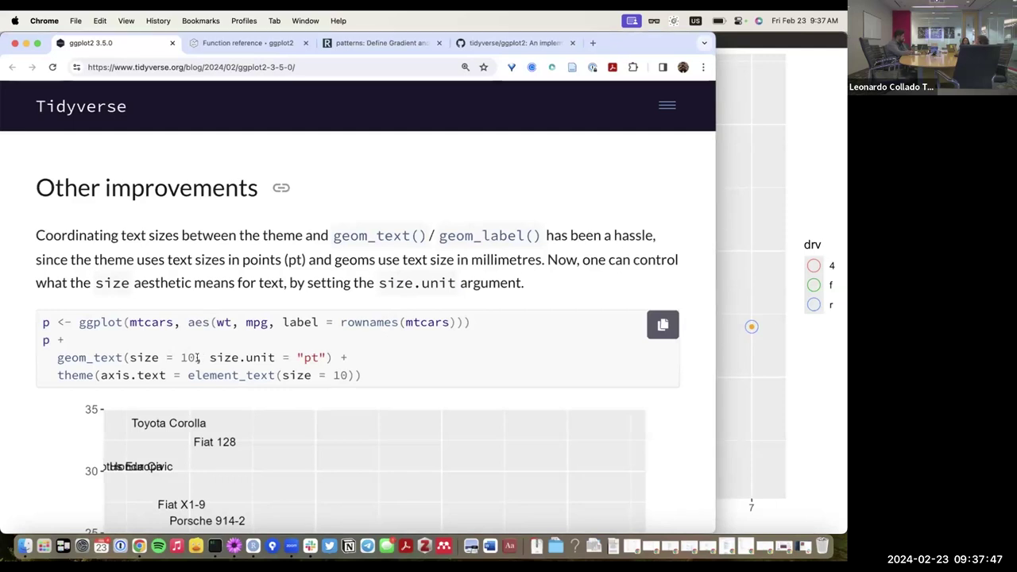
{"action": "left_click_drag", "start_coordinate": [196, 358], "coordinate": [325, 358]}
Highlight 'points' and 'size in millimetres' in the text-size explanation
{"action": "scroll", "coordinate": [324, 358], "scroll_direction": "down", "scroll_amount": 4}
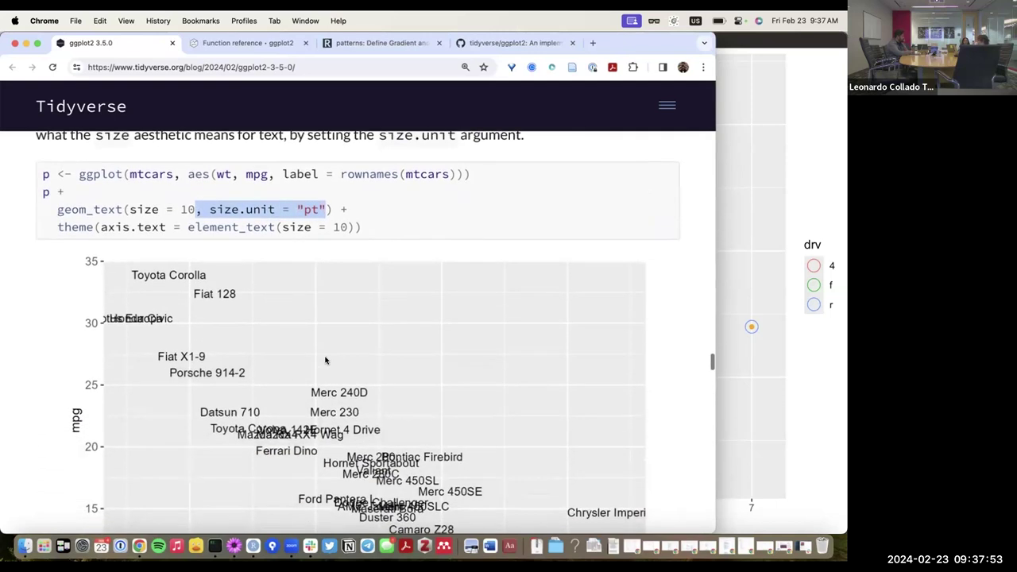
{"action": "scroll", "coordinate": [325, 360], "scroll_direction": "up", "scroll_amount": 1}
{"action": "scroll", "coordinate": [325, 361], "scroll_direction": "down", "scroll_amount": 2}
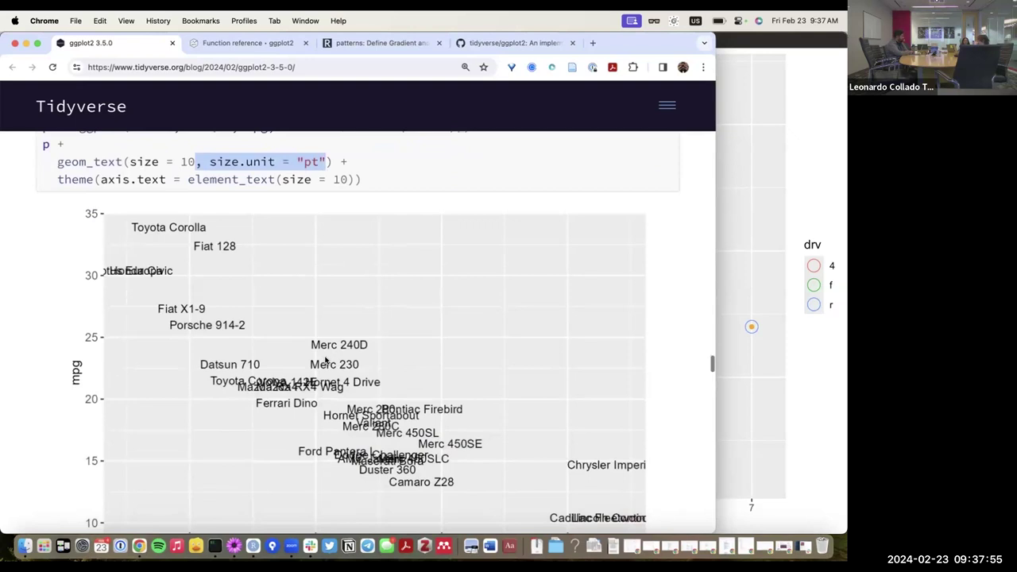
{"action": "scroll", "coordinate": [325, 361], "scroll_direction": "up", "scroll_amount": 2}
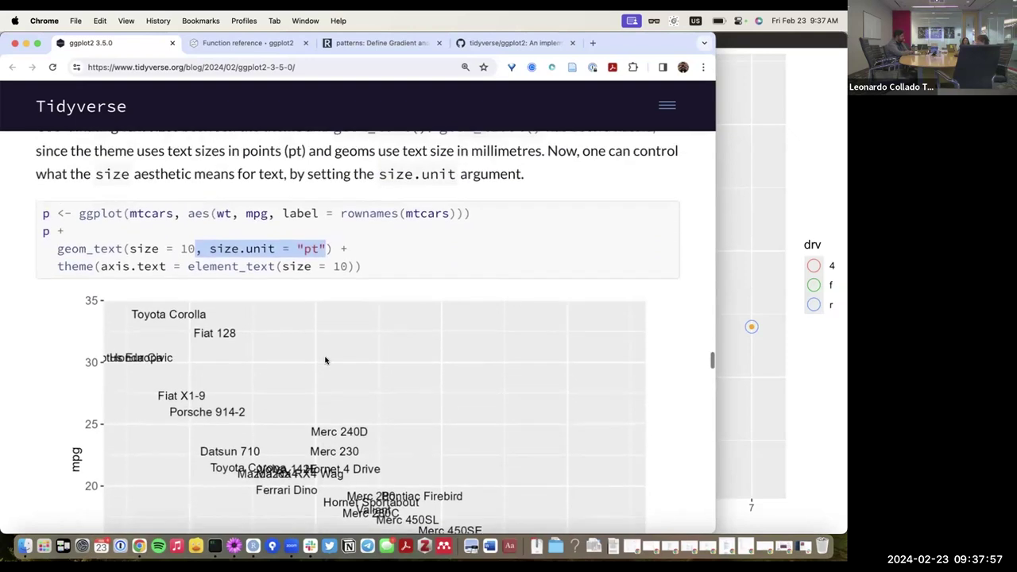
{"action": "scroll", "coordinate": [325, 361], "scroll_direction": "up", "scroll_amount": 1}
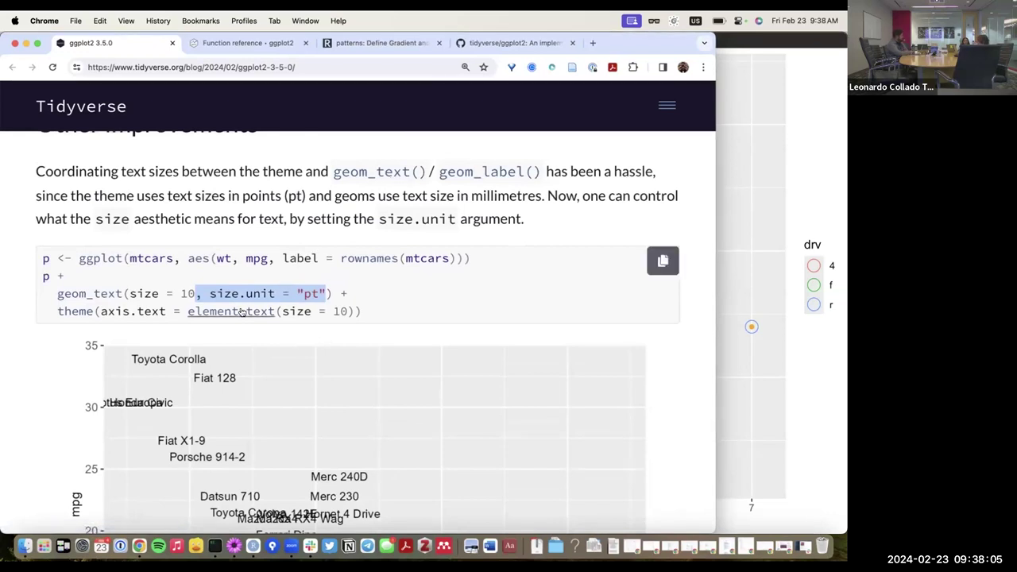
{"action": "scroll", "coordinate": [330, 330], "scroll_direction": "down", "scroll_amount": 1}
{"action": "scroll", "coordinate": [330, 331], "scroll_direction": "down", "scroll_amount": 1}
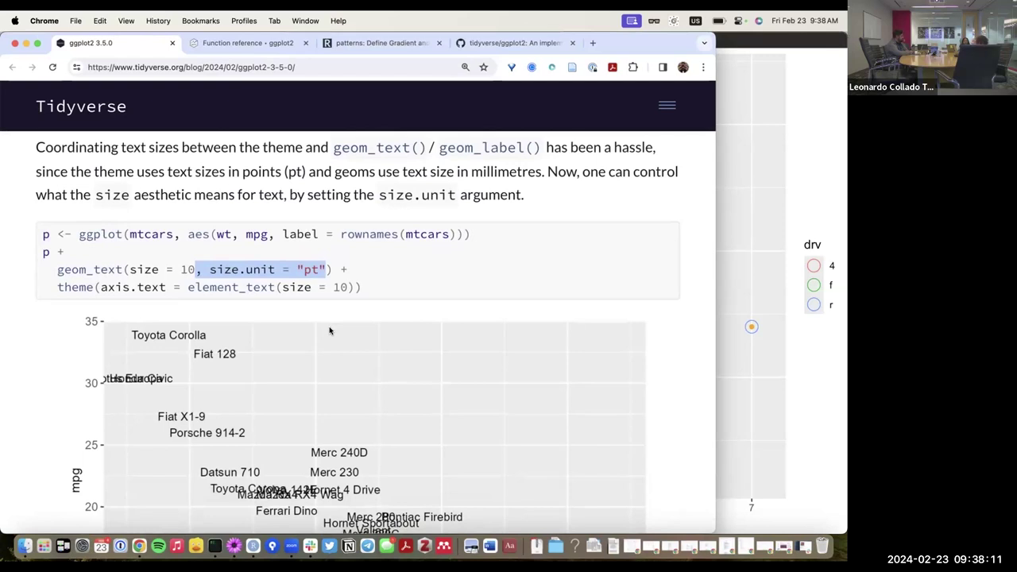
{"action": "left_click_drag", "start_coordinate": [241, 171], "coordinate": [289, 171]}
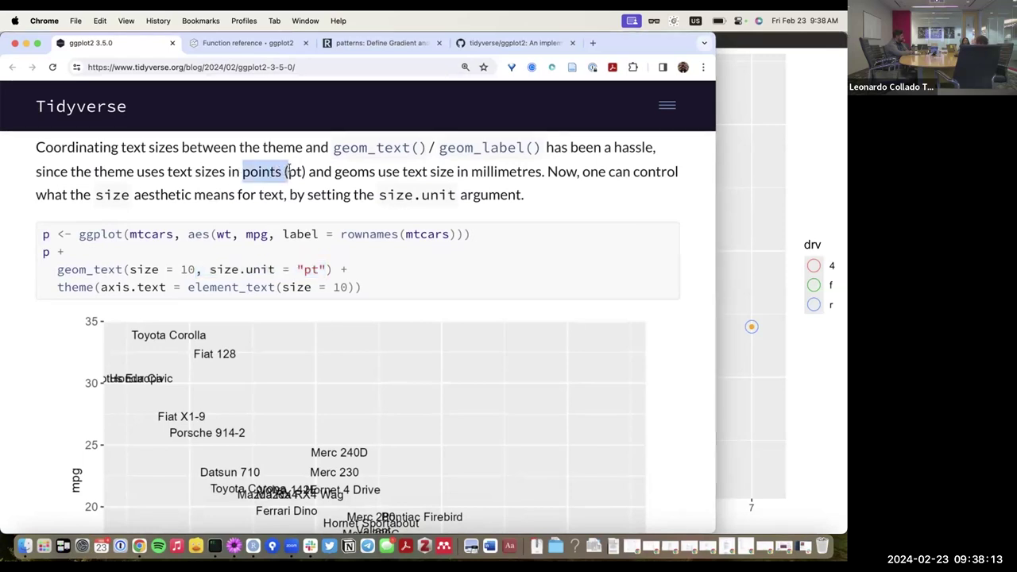
{"action": "left_click_drag", "start_coordinate": [430, 171], "coordinate": [542, 171]}
Highlight the theme text size and the geom_text size 10, then scroll to the geom_label angle paragraph
{"action": "scroll", "coordinate": [424, 260], "scroll_direction": "down", "scroll_amount": 2}
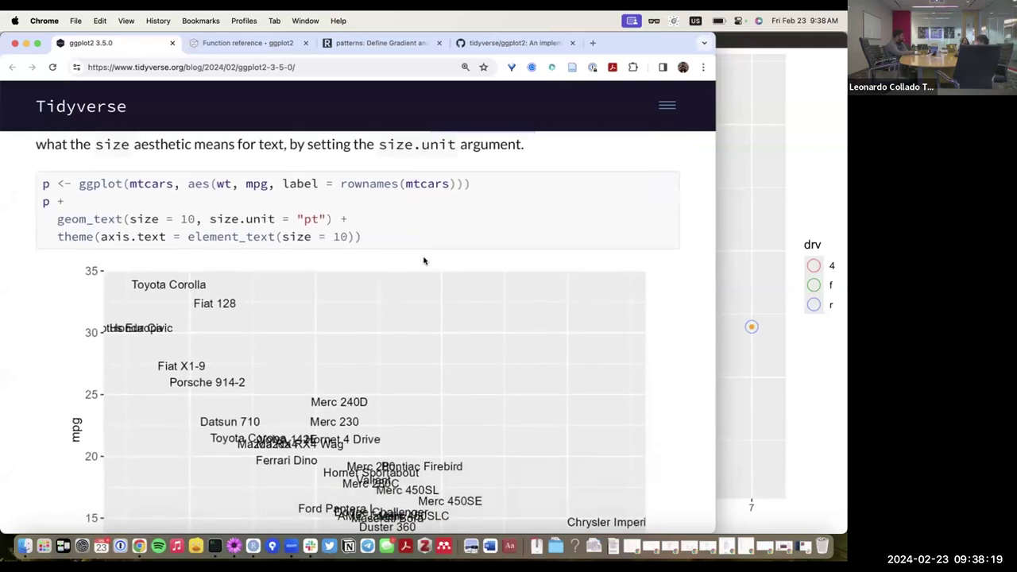
{"action": "scroll", "coordinate": [424, 261], "scroll_direction": "down", "scroll_amount": 3}
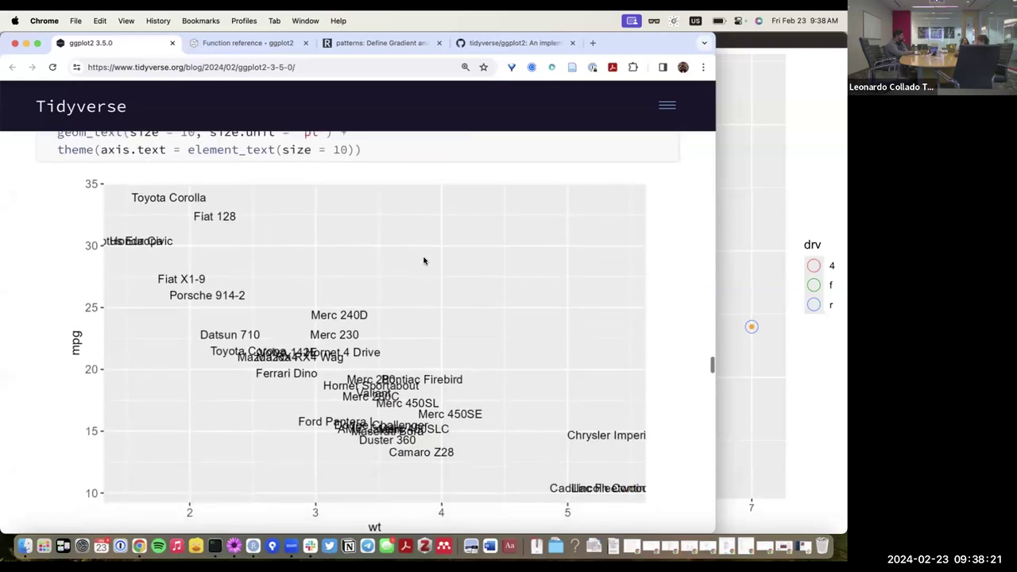
{"action": "scroll", "coordinate": [424, 261], "scroll_direction": "up", "scroll_amount": 2}
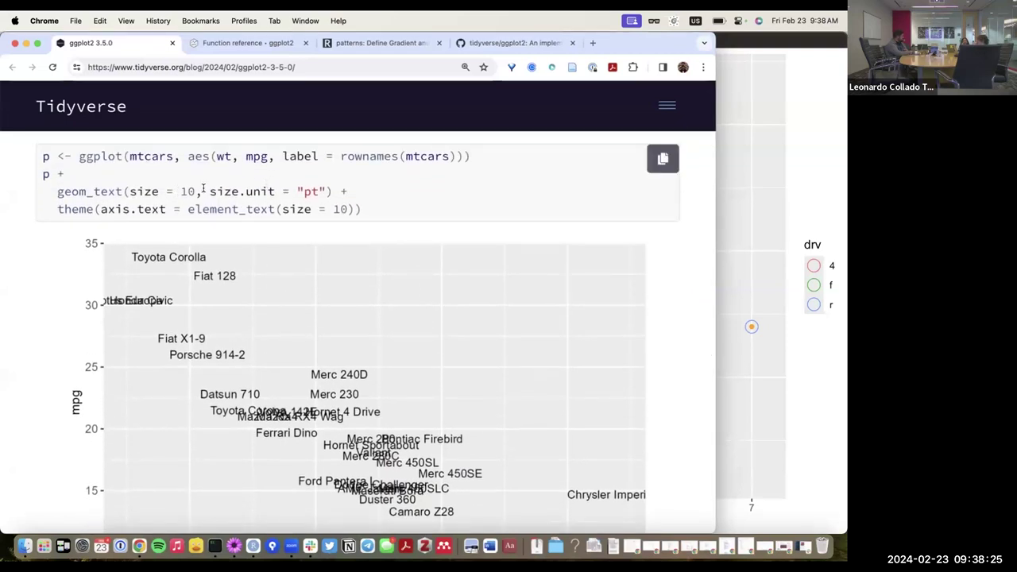
{"action": "left_click_drag", "start_coordinate": [282, 209], "coordinate": [348, 208]}
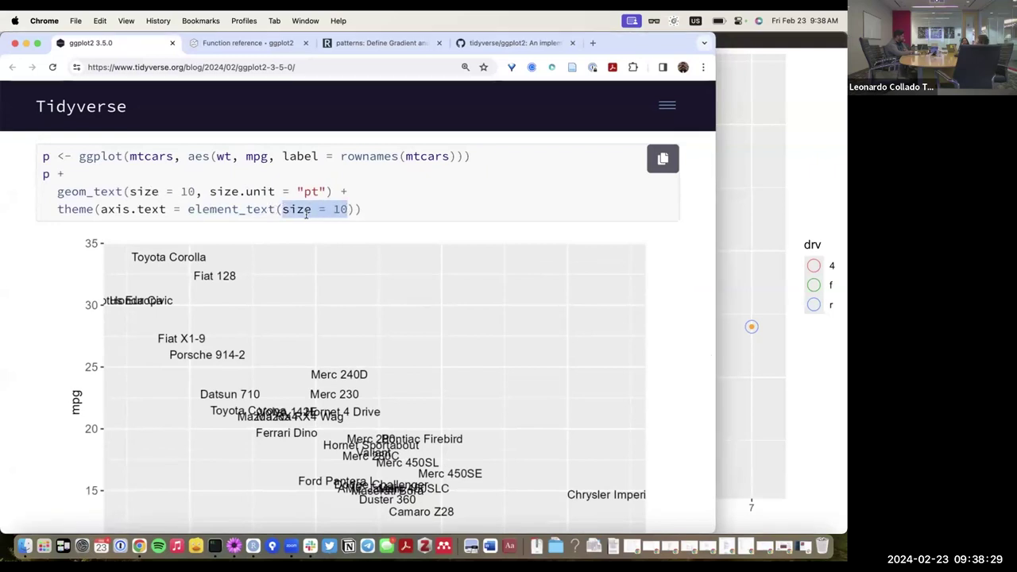
{"action": "scroll", "coordinate": [263, 207], "scroll_direction": "up", "scroll_amount": 2}
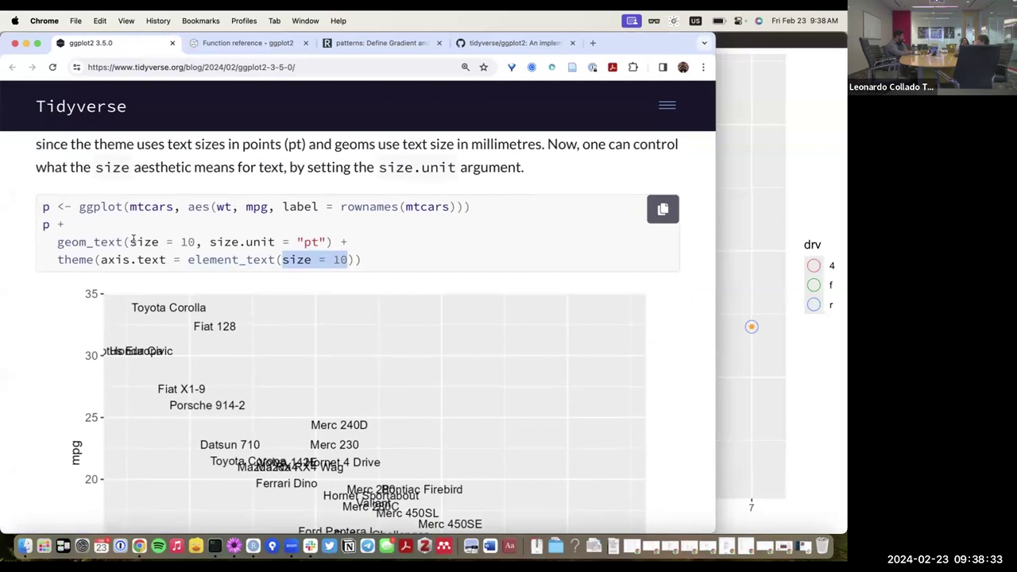
{"action": "mouse_move", "coordinate": [181, 242]}
{"action": "left_mouse_down"}
{"action": "mouse_move", "coordinate": [274, 260]}
{"action": "mouse_move", "coordinate": [329, 242]}
{"action": "mouse_move", "coordinate": [194, 243]}
{"action": "left_mouse_up"}
{"action": "scroll", "coordinate": [266, 253], "scroll_direction": "down", "scroll_amount": 5}
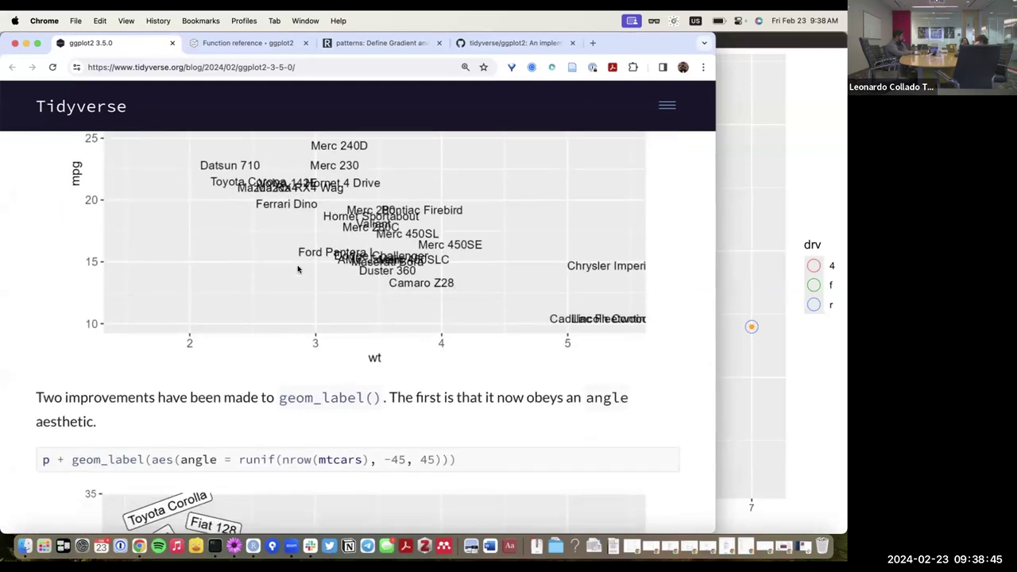
Highlight 'angle =' in the geom_label example code and continue to the label.padding paragraph
{"action": "scroll", "coordinate": [298, 269], "scroll_direction": "down", "scroll_amount": 3}
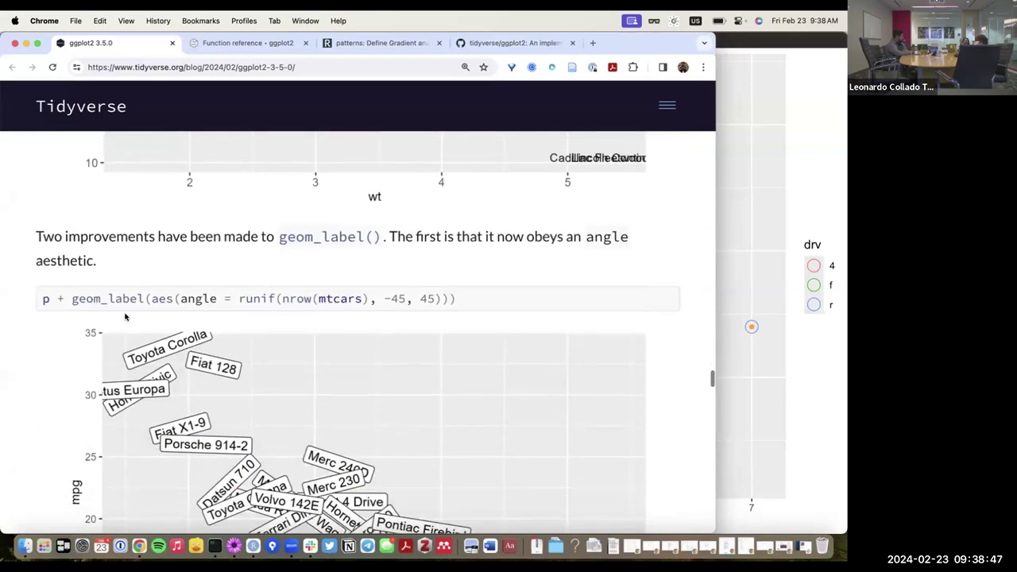
{"action": "scroll", "coordinate": [201, 321], "scroll_direction": "down", "scroll_amount": 1}
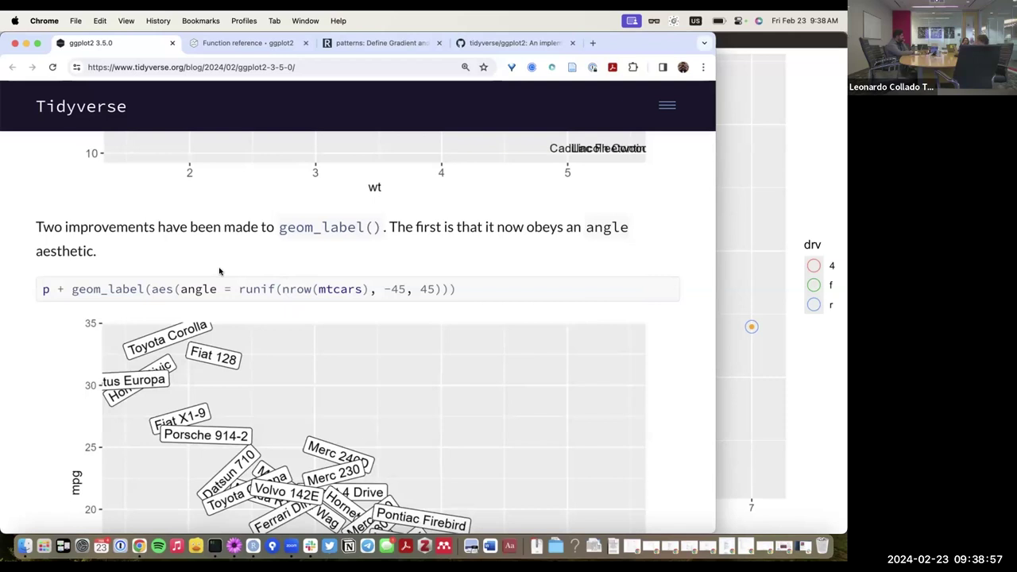
{"action": "scroll", "coordinate": [219, 272], "scroll_direction": "down", "scroll_amount": 1}
{"action": "left_click_drag", "start_coordinate": [181, 258], "coordinate": [231, 251]}
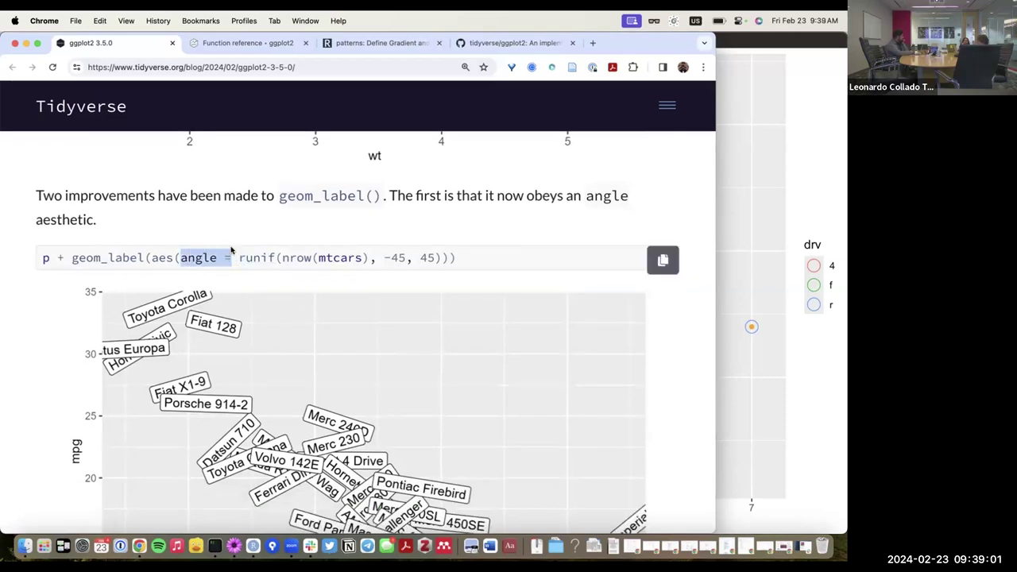
{"action": "scroll", "coordinate": [244, 230], "scroll_direction": "down", "scroll_amount": 5}
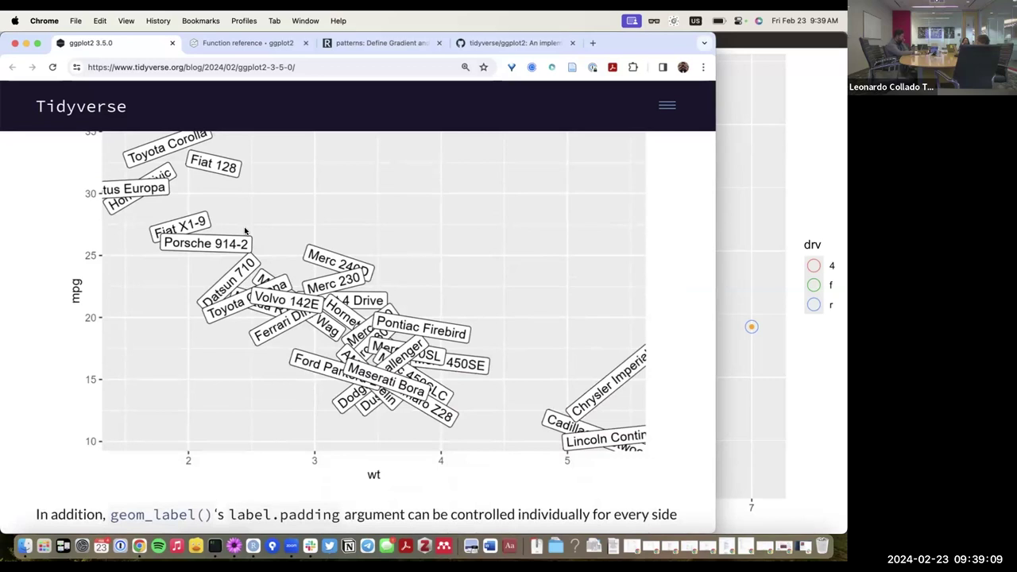
{"action": "scroll", "coordinate": [245, 231], "scroll_direction": "down", "scroll_amount": 6}
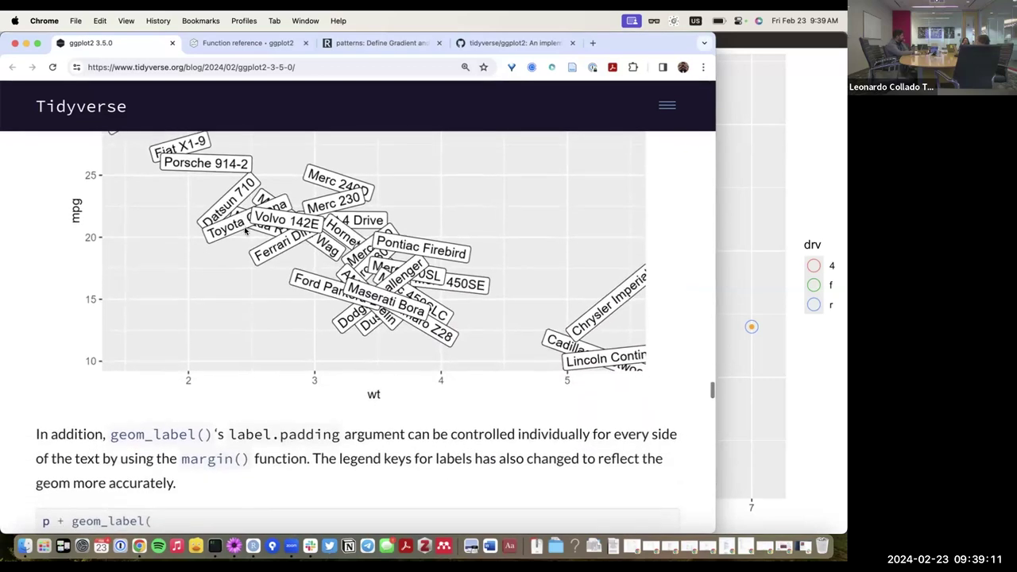
{"action": "scroll", "coordinate": [245, 231], "scroll_direction": "down", "scroll_amount": 4}
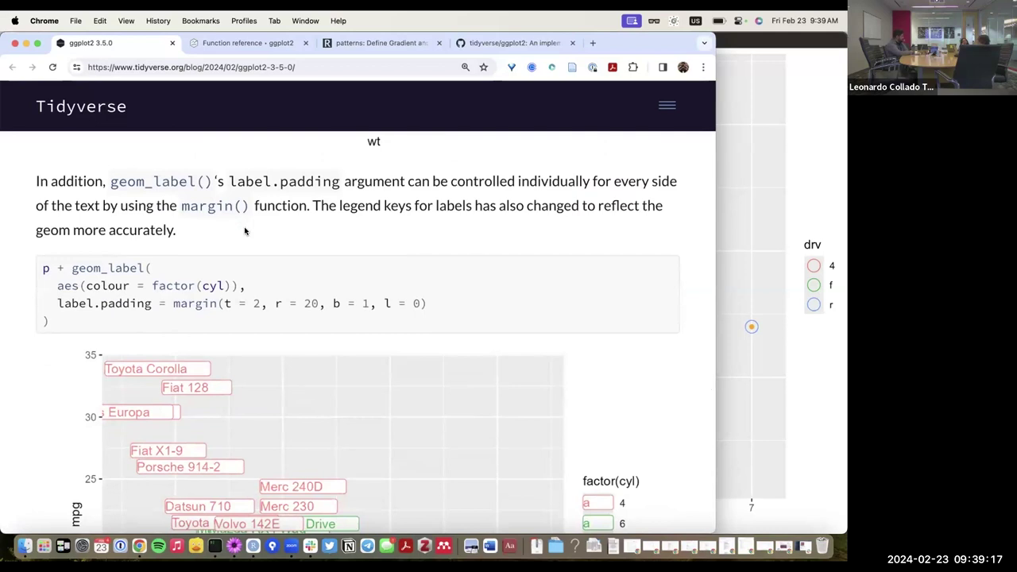
Highlight label.padding in the padding example, then scroll past its plot to the geom_violin bounds paragraph
{"action": "scroll", "coordinate": [245, 230], "scroll_direction": "down", "scroll_amount": 1}
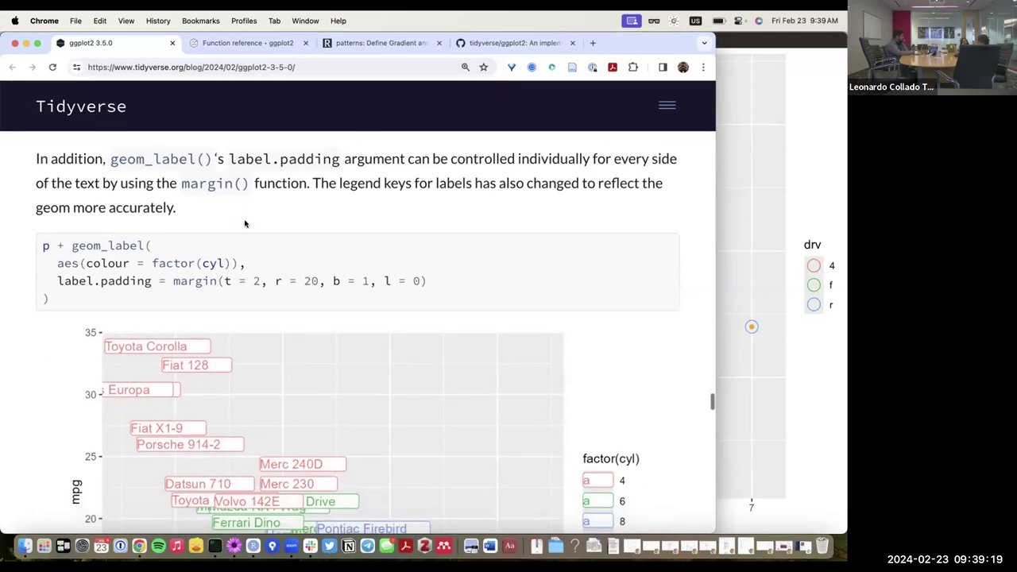
{"action": "left_click_drag", "start_coordinate": [229, 158], "coordinate": [343, 159]}
{"action": "scroll", "coordinate": [301, 270], "scroll_direction": "down", "scroll_amount": 1}
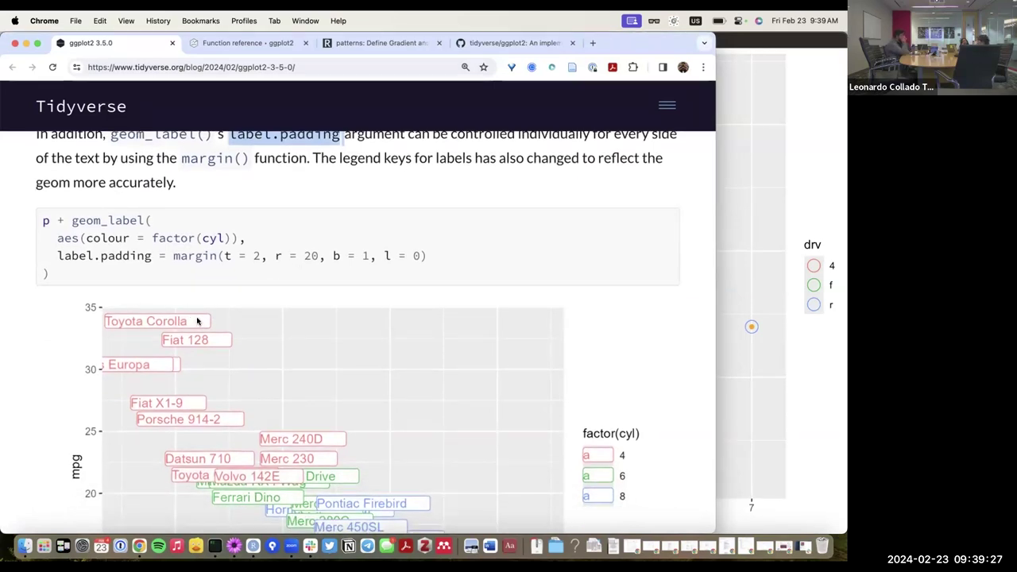
{"action": "scroll", "coordinate": [197, 321], "scroll_direction": "down", "scroll_amount": 5}
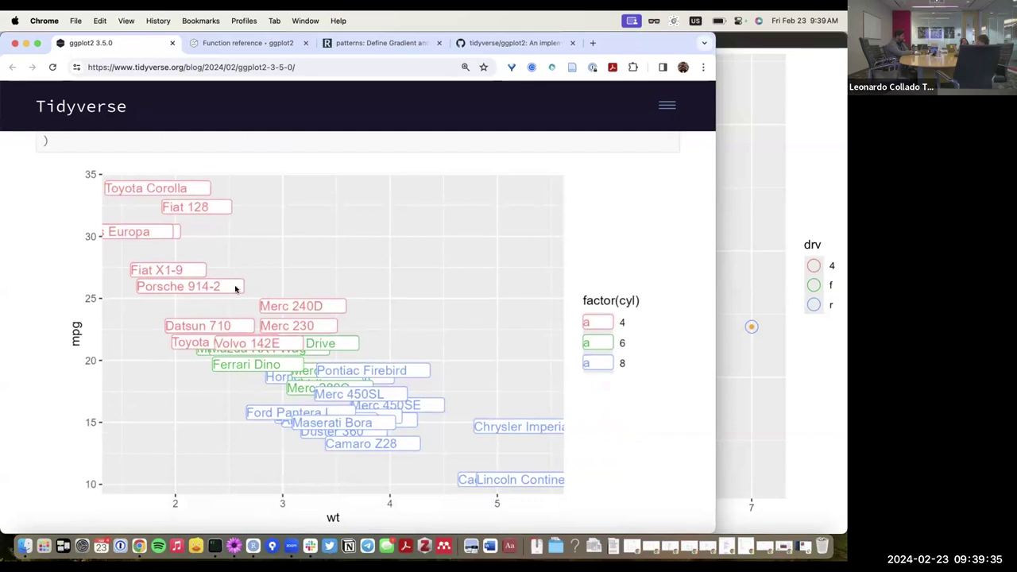
{"action": "scroll", "coordinate": [236, 289], "scroll_direction": "down", "scroll_amount": 3}
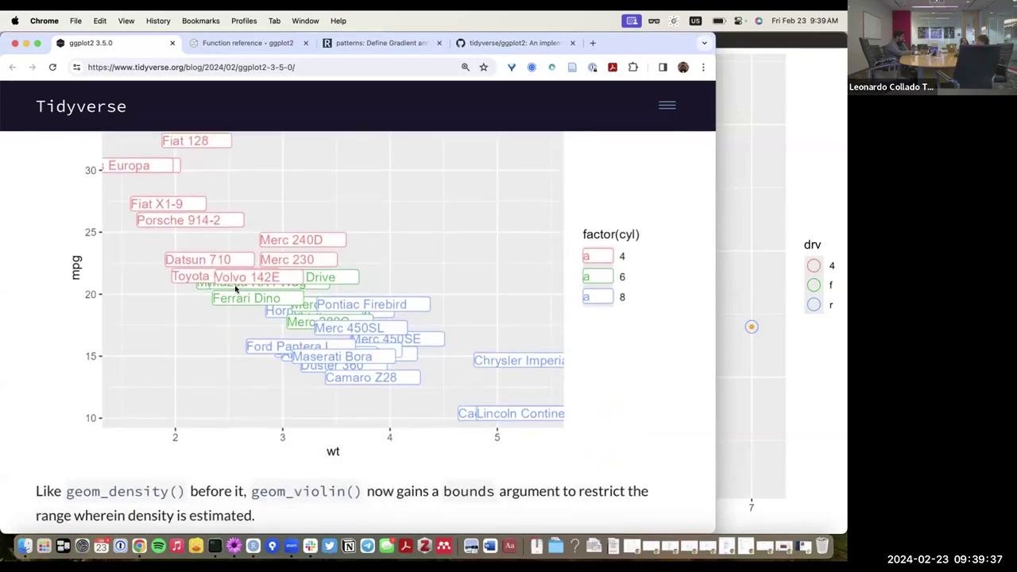
{"action": "scroll", "coordinate": [235, 289], "scroll_direction": "up", "scroll_amount": 3}
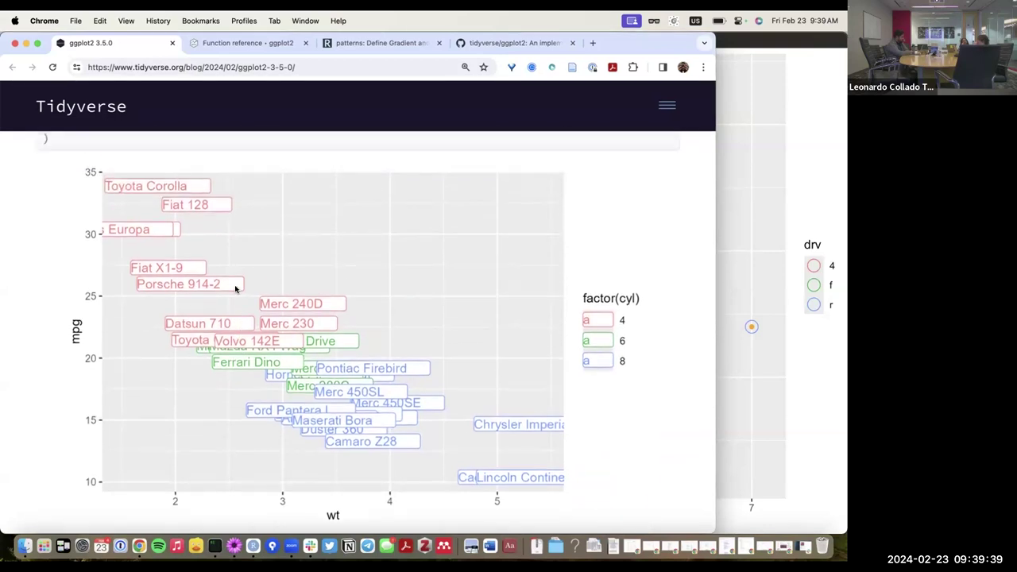
{"action": "scroll", "coordinate": [235, 289], "scroll_direction": "down", "scroll_amount": 2}
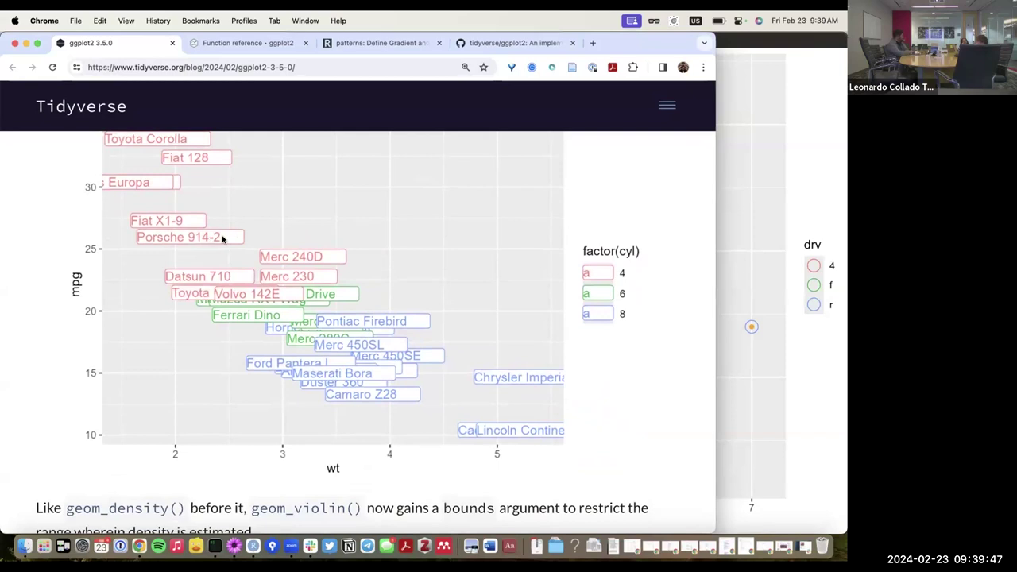
{"action": "scroll", "coordinate": [222, 239], "scroll_direction": "down", "scroll_amount": 1}
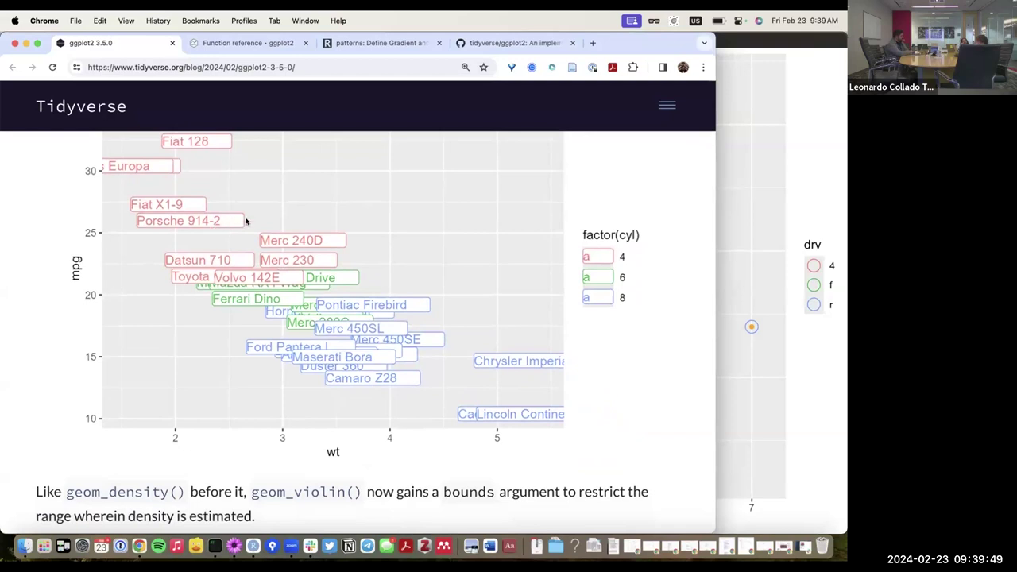
{"action": "scroll", "coordinate": [249, 223], "scroll_direction": "down", "scroll_amount": 2}
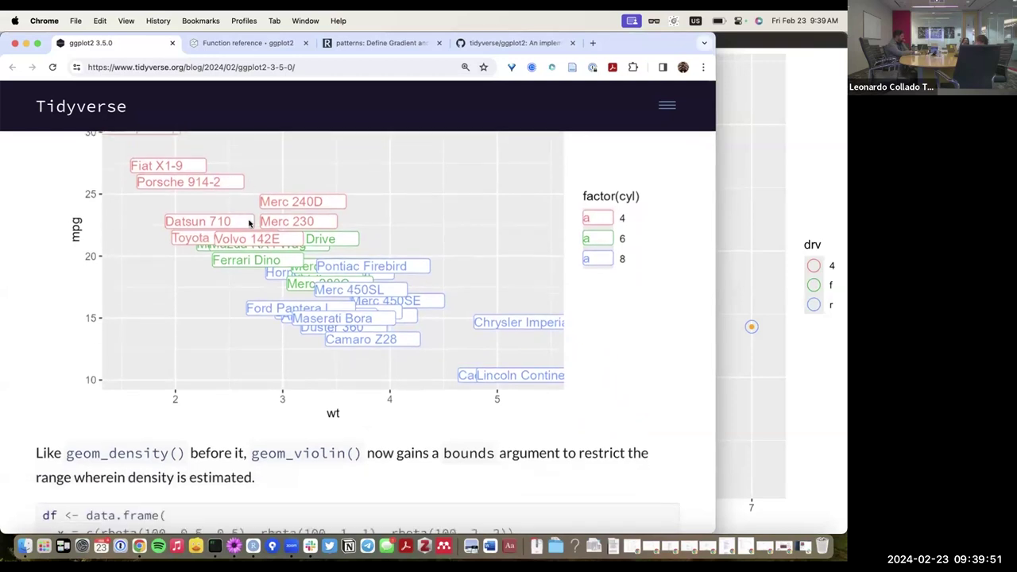
{"action": "scroll", "coordinate": [249, 223], "scroll_direction": "up", "scroll_amount": 10}
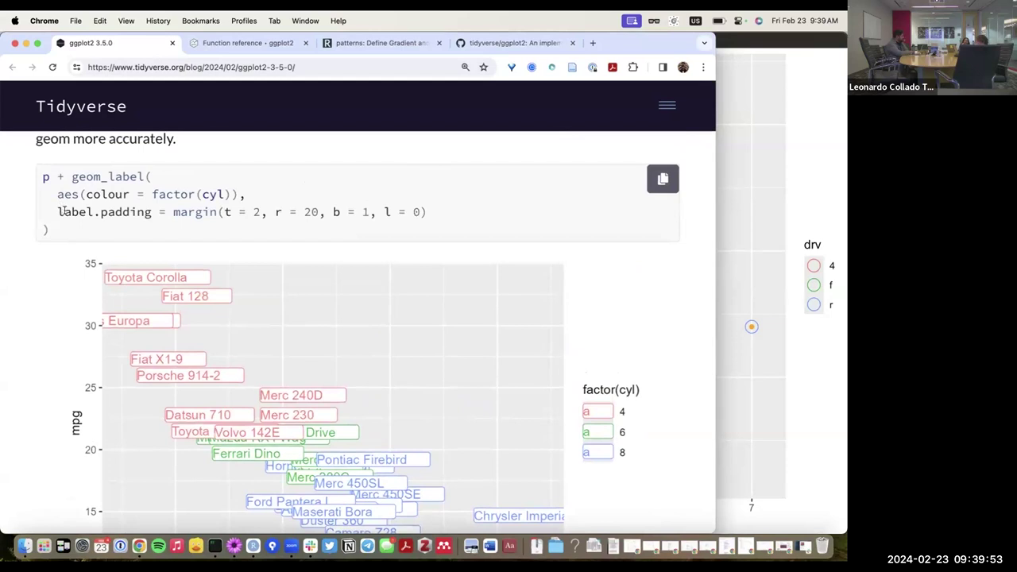
{"action": "scroll", "coordinate": [239, 270], "scroll_direction": "down", "scroll_amount": 2}
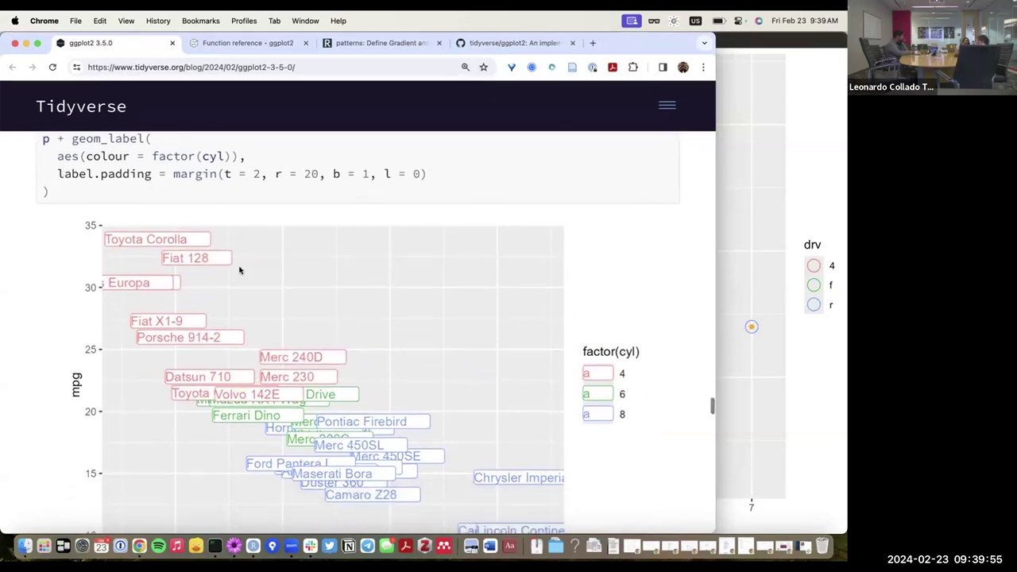
{"action": "scroll", "coordinate": [303, 247], "scroll_direction": "down", "scroll_amount": 3}
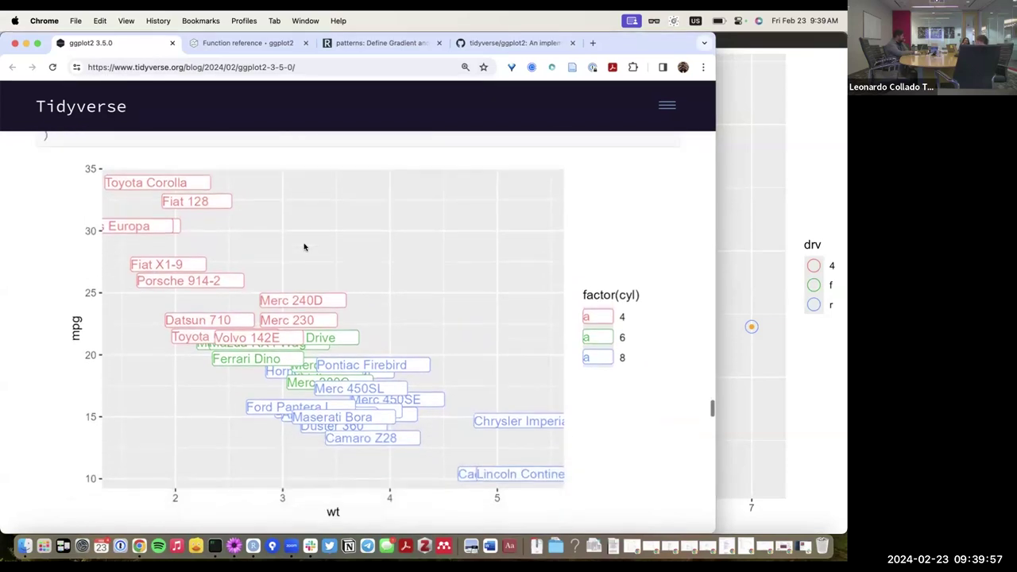
{"action": "scroll", "coordinate": [304, 247], "scroll_direction": "down", "scroll_amount": 8}
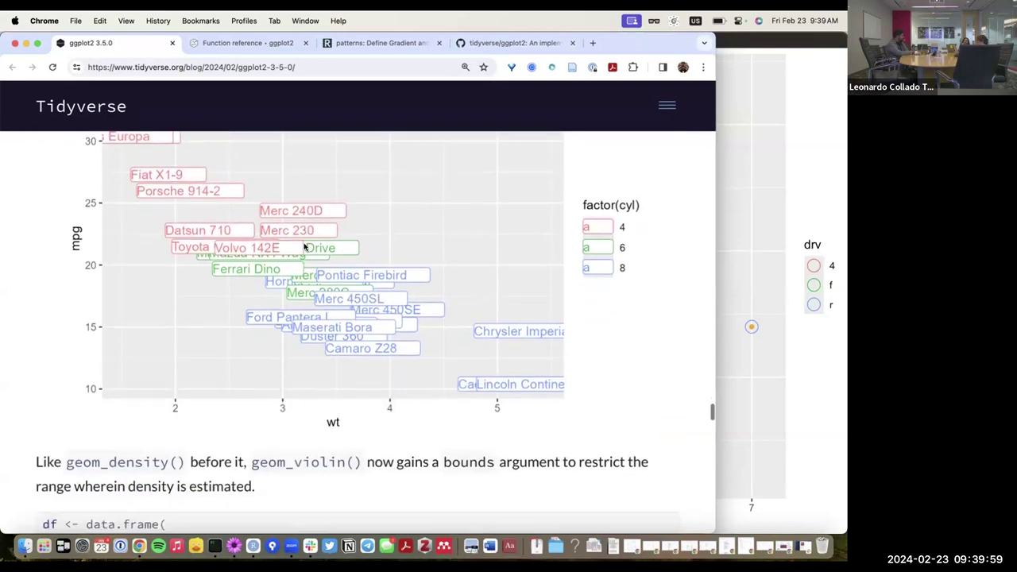
{"action": "scroll", "coordinate": [304, 247], "scroll_direction": "down", "scroll_amount": 3}
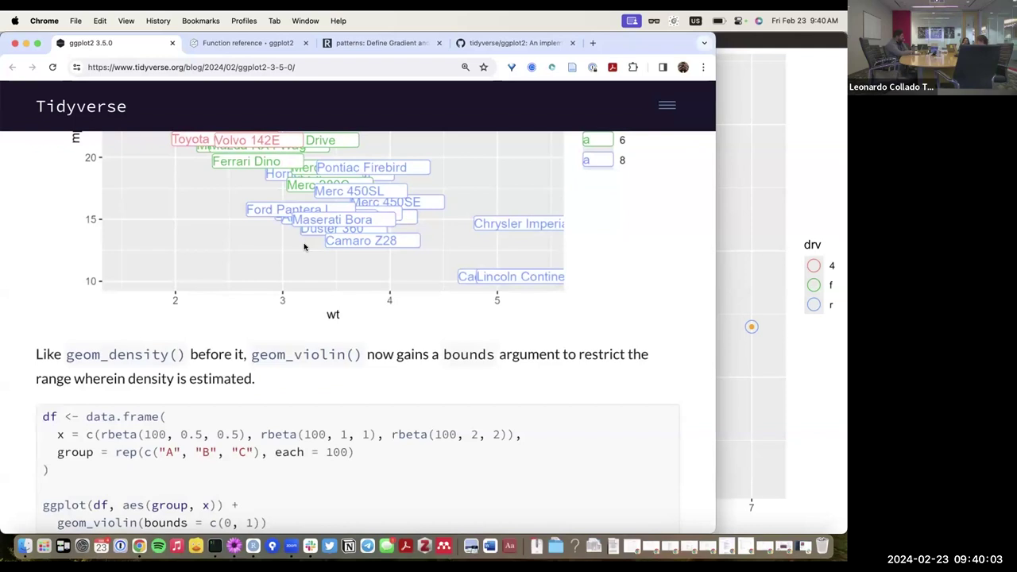
{"action": "scroll", "coordinate": [304, 247], "scroll_direction": "up", "scroll_amount": 7}
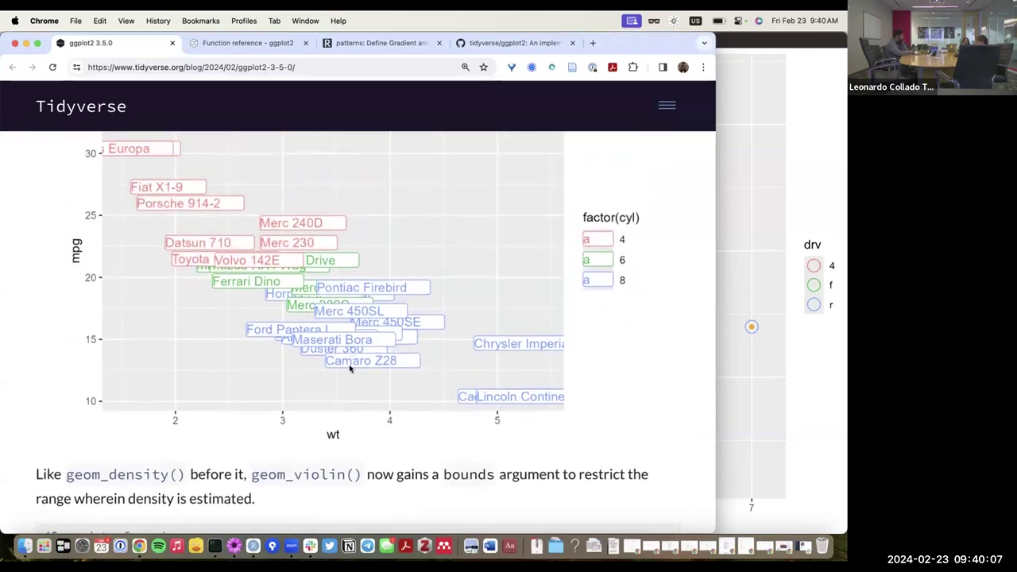
{"action": "scroll", "coordinate": [350, 368], "scroll_direction": "down", "scroll_amount": 3}
{"action": "scroll", "coordinate": [350, 368], "scroll_direction": "down", "scroll_amount": 8}
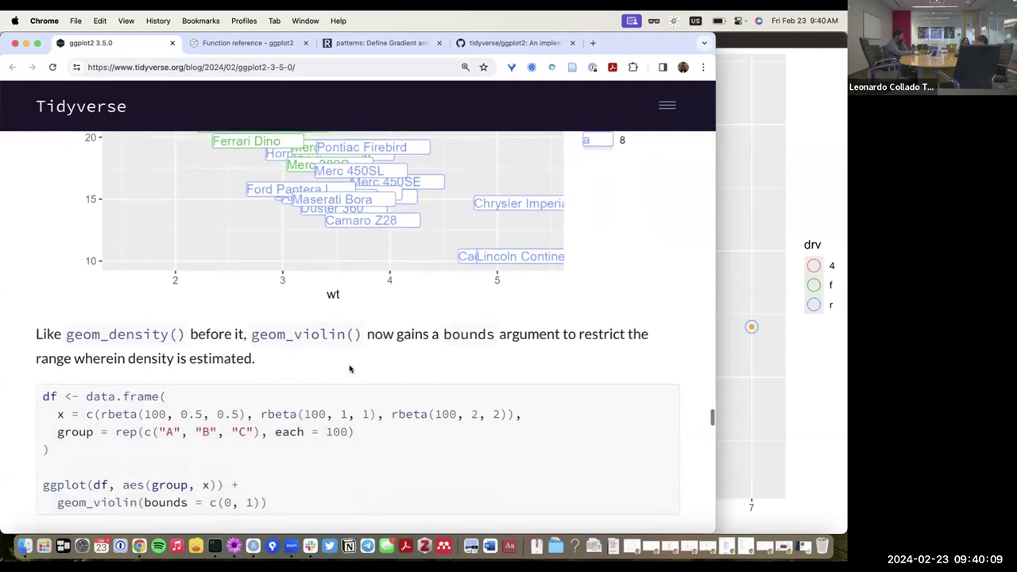
Scroll until the geom_violin(bounds = c(0, 1)) code and the top of its violin plot show
{"action": "scroll", "coordinate": [350, 368], "scroll_direction": "down", "scroll_amount": 4}
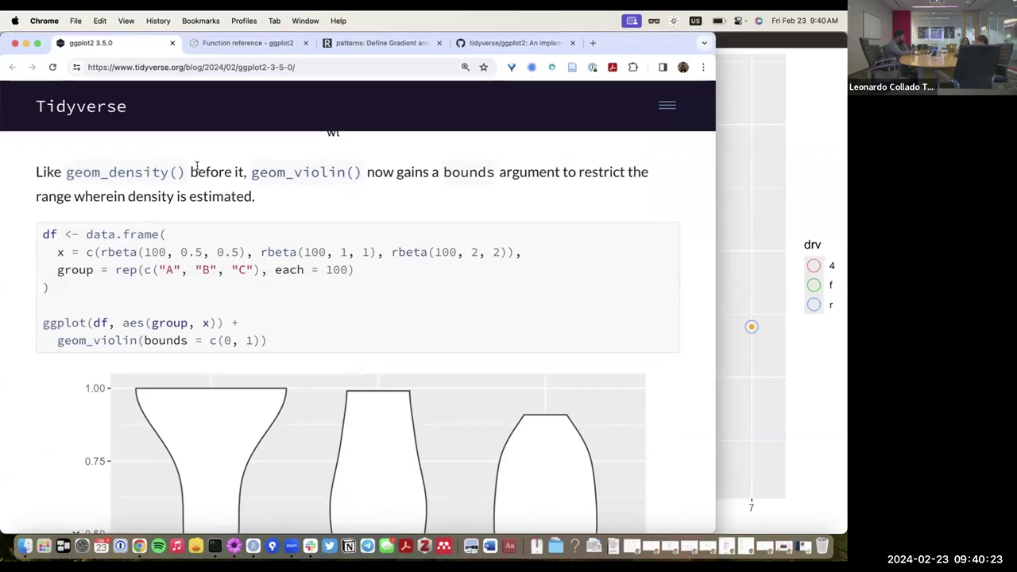
{"action": "scroll", "coordinate": [170, 306], "scroll_direction": "down", "scroll_amount": 1}
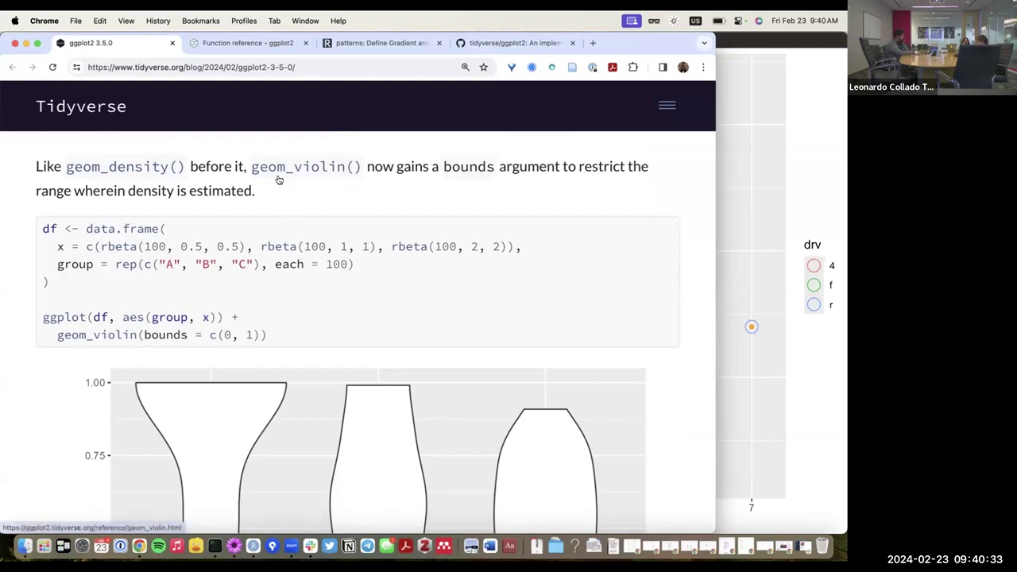
{"action": "scroll", "coordinate": [279, 190], "scroll_direction": "down", "scroll_amount": 1}
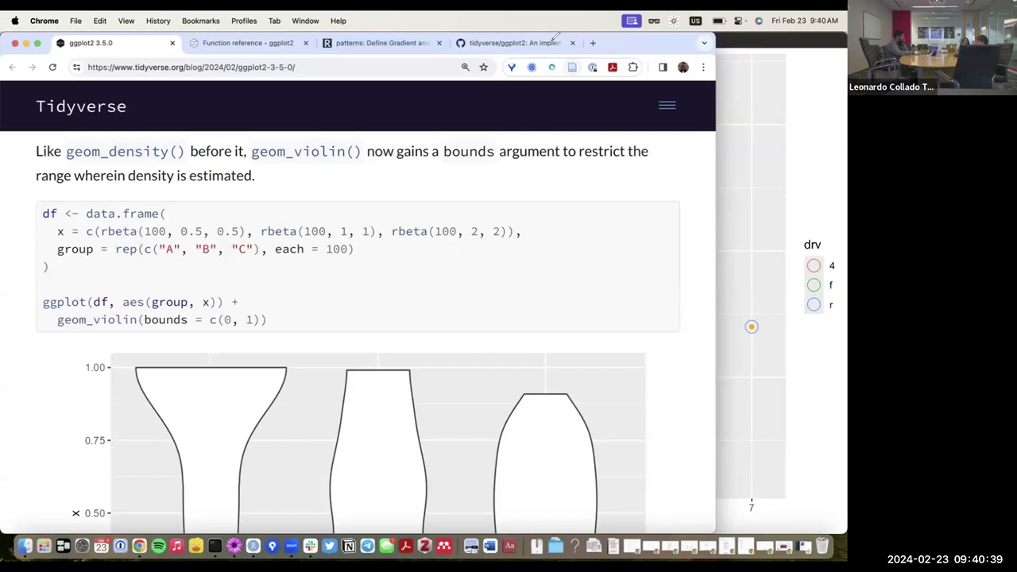
{"action": "mouse_move", "coordinate": [428, 256]}
{"action": "left_mouse_down"}
{"action": "mouse_move", "coordinate": [436, 311]}
{"action": "mouse_move", "coordinate": [617, 313]}
{"action": "left_mouse_up"}
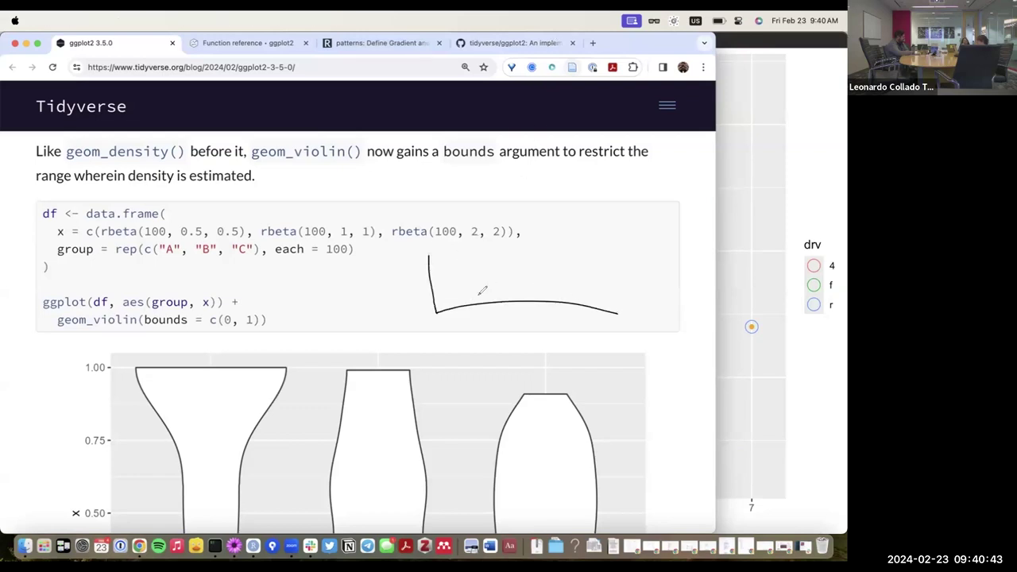
{"action": "mouse_move", "coordinate": [397, 272]}
{"action": "left_mouse_down"}
{"action": "mouse_move", "coordinate": [409, 286]}
{"action": "mouse_move", "coordinate": [402, 280]}
{"action": "mouse_move", "coordinate": [439, 249]}
{"action": "left_mouse_up"}
{"action": "left_click_drag", "start_coordinate": [618, 303], "coordinate": [618, 320]}
{"action": "left_click_drag", "start_coordinate": [482, 294], "coordinate": [480, 309]}
{"action": "mouse_move", "coordinate": [518, 299]}
{"action": "left_mouse_down"}
{"action": "mouse_move", "coordinate": [518, 310]}
{"action": "mouse_move", "coordinate": [578, 312]}
{"action": "left_mouse_up"}
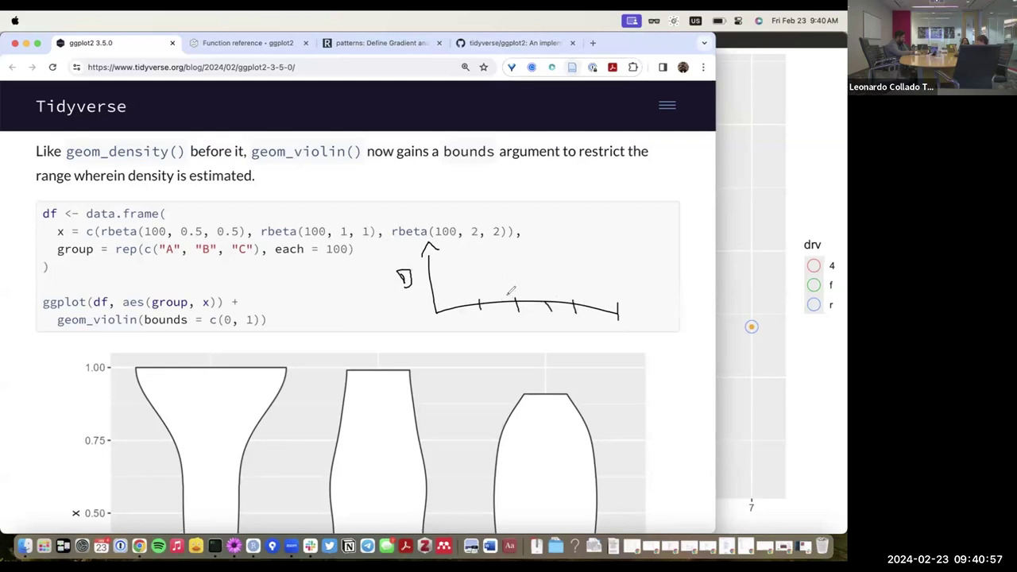
{"action": "mouse_move", "coordinate": [508, 299]}
{"action": "left_mouse_down"}
{"action": "mouse_move", "coordinate": [511, 311]}
{"action": "mouse_move", "coordinate": [550, 310]}
{"action": "left_mouse_up"}
{"action": "mouse_move", "coordinate": [437, 308]}
{"action": "left_mouse_down"}
{"action": "mouse_move", "coordinate": [465, 280]}
{"action": "mouse_move", "coordinate": [502, 290]}
{"action": "mouse_move", "coordinate": [508, 268]}
{"action": "mouse_move", "coordinate": [531, 283]}
{"action": "mouse_move", "coordinate": [571, 278]}
{"action": "mouse_move", "coordinate": [668, 313]}
{"action": "left_mouse_up"}
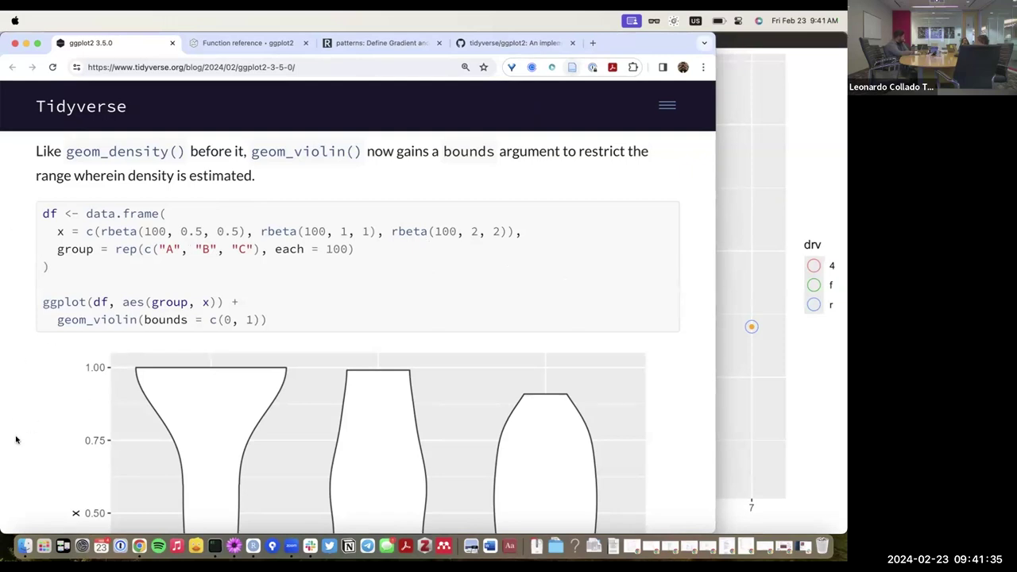
Scroll past the violin plot to the geom_boxplot outliers = FALSE, staplewidth = 0.5 diamonds example
{"action": "scroll", "coordinate": [169, 353], "scroll_direction": "down", "scroll_amount": 5}
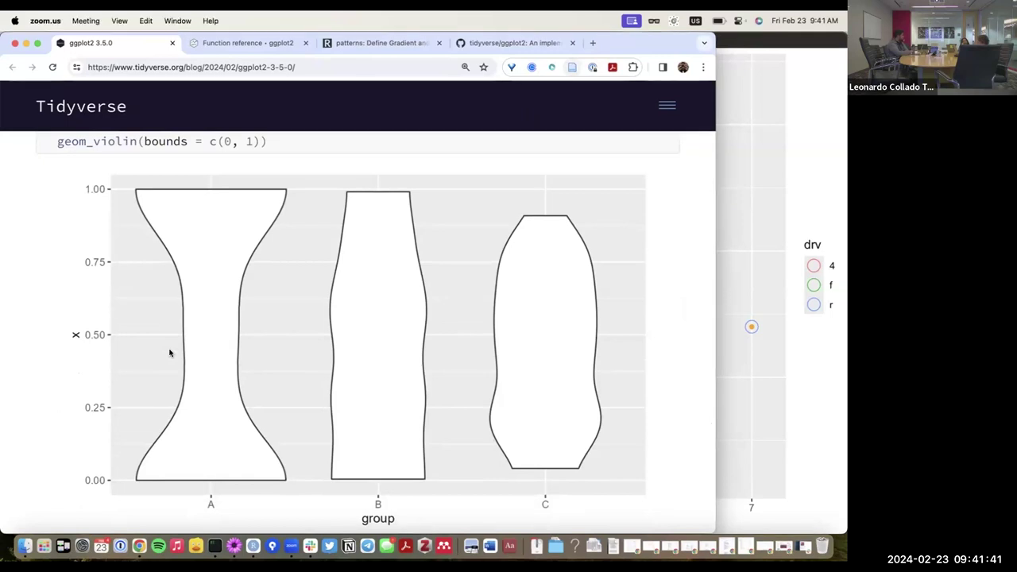
{"action": "scroll", "coordinate": [169, 353], "scroll_direction": "down", "scroll_amount": 3}
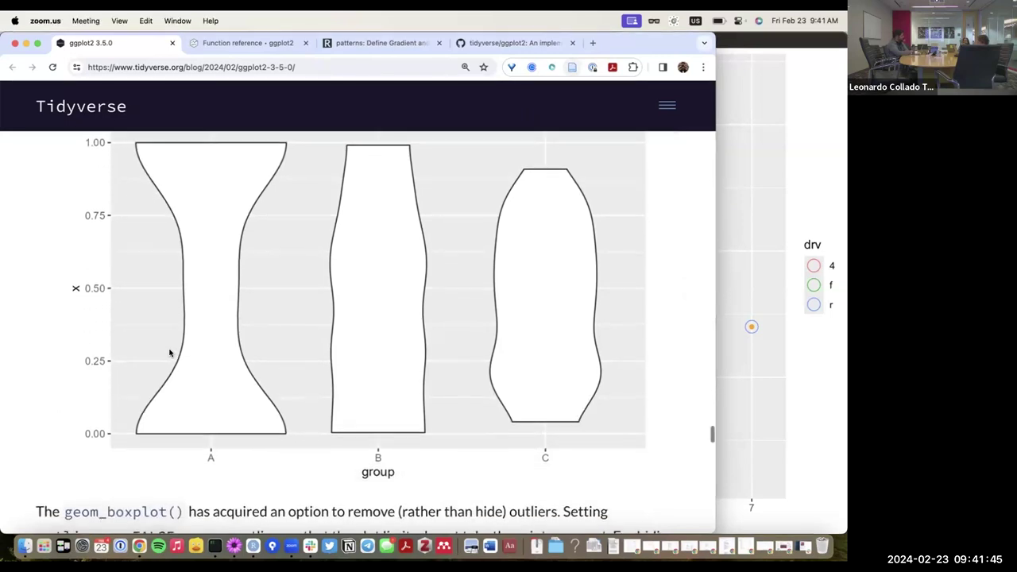
{"action": "scroll", "coordinate": [170, 353], "scroll_direction": "up", "scroll_amount": 1}
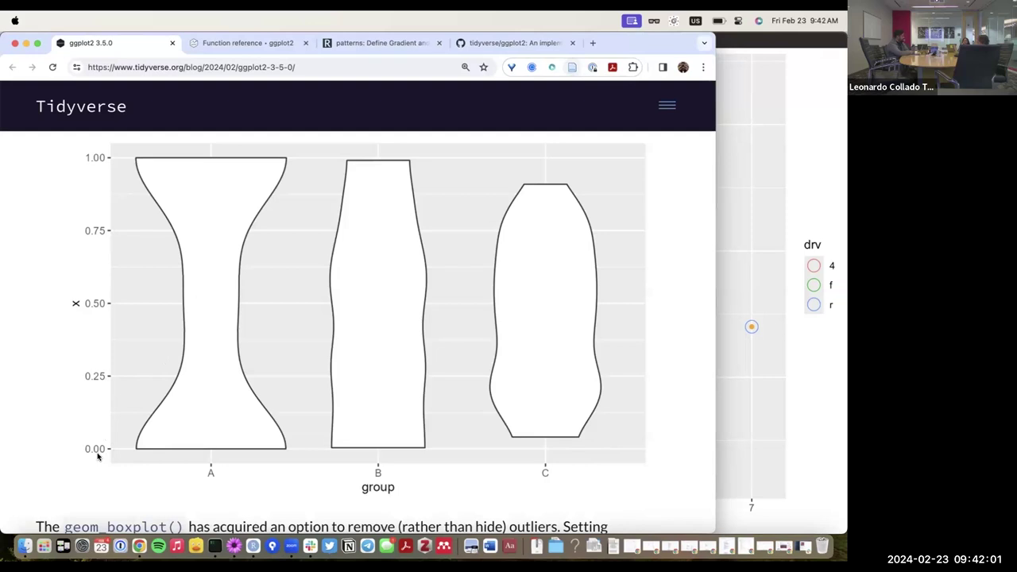
{"action": "scroll", "coordinate": [98, 456], "scroll_direction": "up", "scroll_amount": 2}
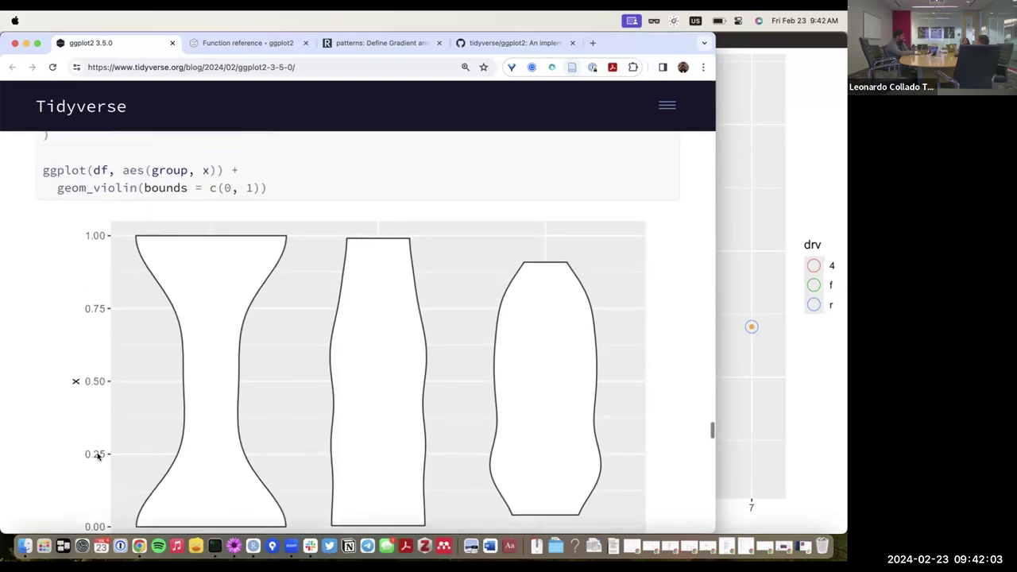
{"action": "scroll", "coordinate": [98, 456], "scroll_direction": "down", "scroll_amount": 2}
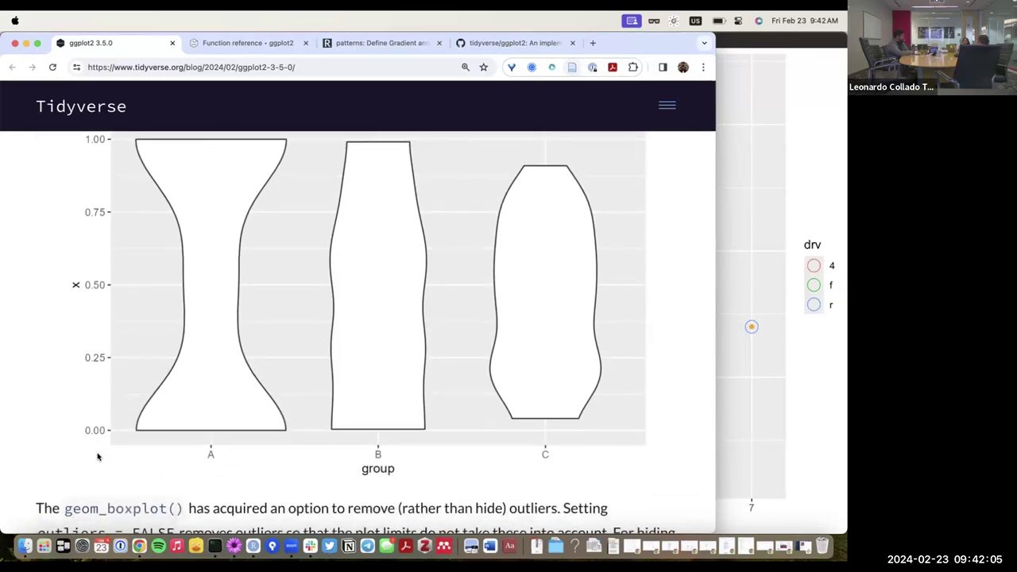
{"action": "scroll", "coordinate": [97, 456], "scroll_direction": "up", "scroll_amount": 1}
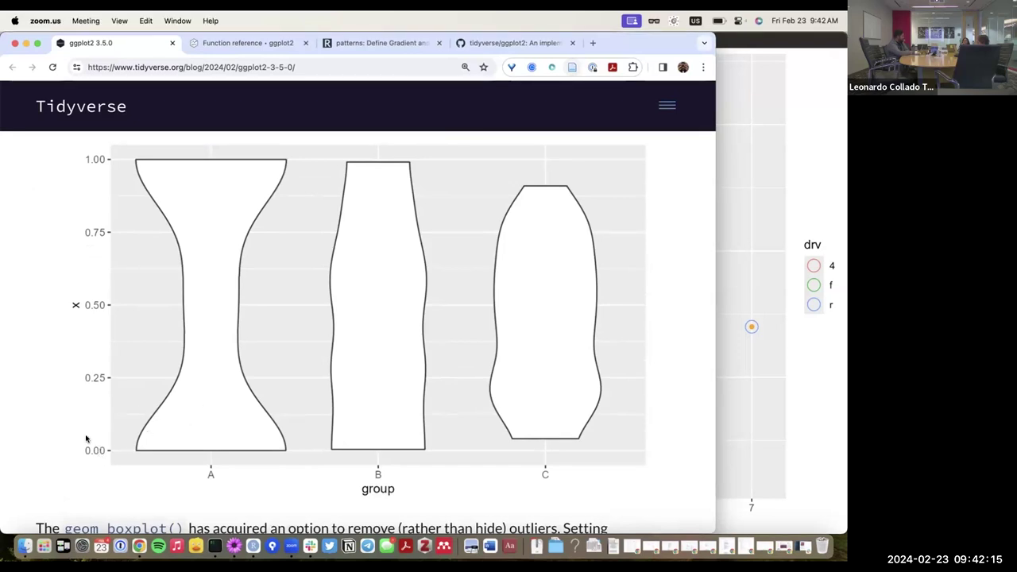
{"action": "scroll", "coordinate": [86, 439], "scroll_direction": "down", "scroll_amount": 2}
{"action": "scroll", "coordinate": [85, 439], "scroll_direction": "up", "scroll_amount": 4}
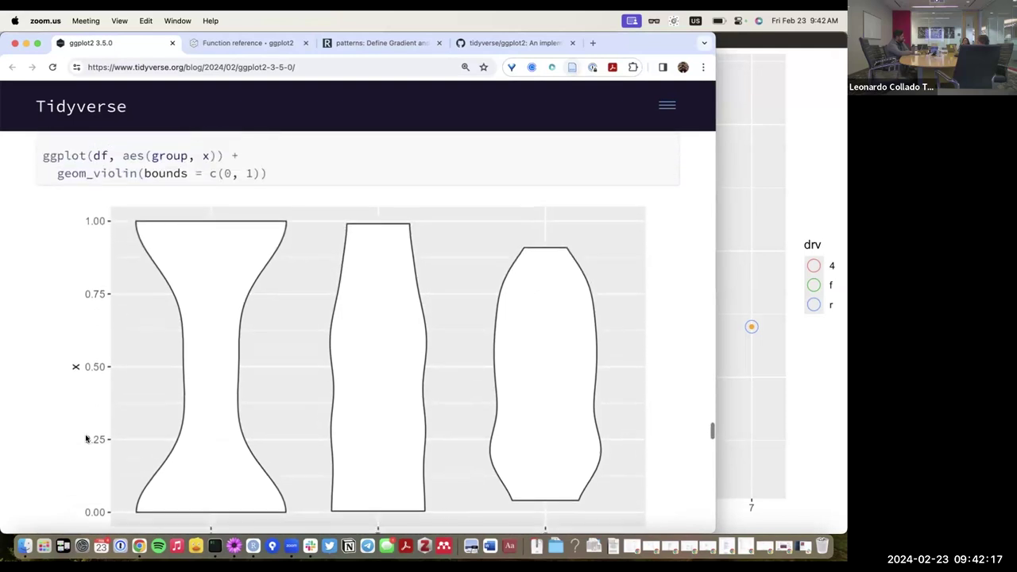
{"action": "scroll", "coordinate": [86, 439], "scroll_direction": "down", "scroll_amount": 5}
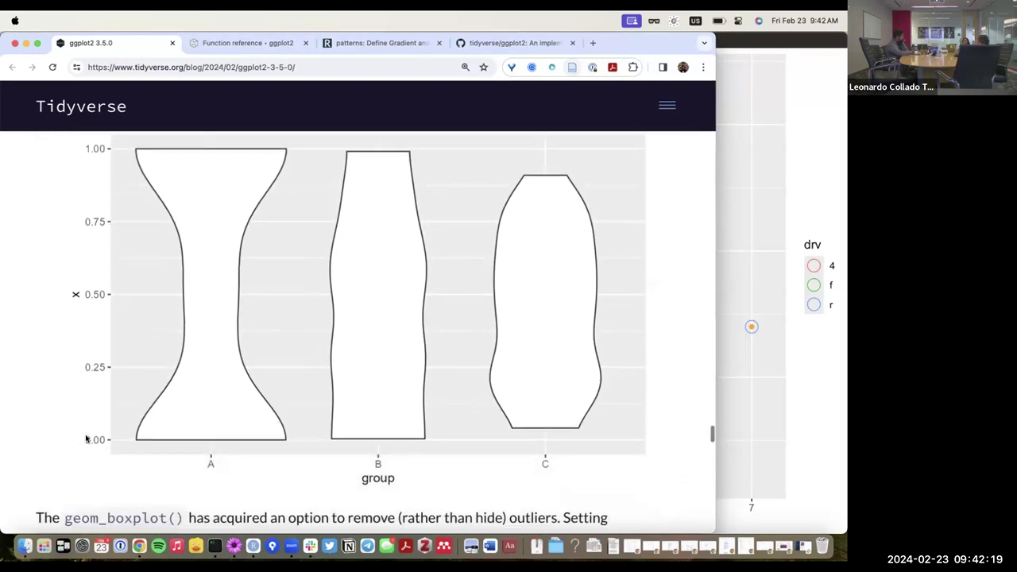
{"action": "scroll", "coordinate": [86, 439], "scroll_direction": "down", "scroll_amount": 5}
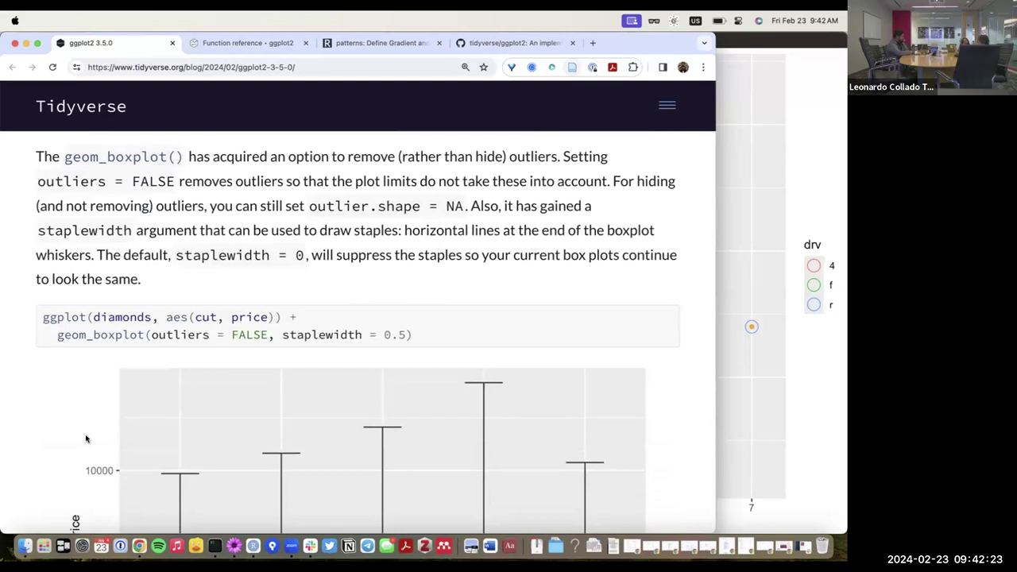
Highlight outlier.shape = NA and outliers = FALSE in the geom_boxplot outliers paragraph
{"action": "scroll", "coordinate": [86, 439], "scroll_direction": "down", "scroll_amount": 1}
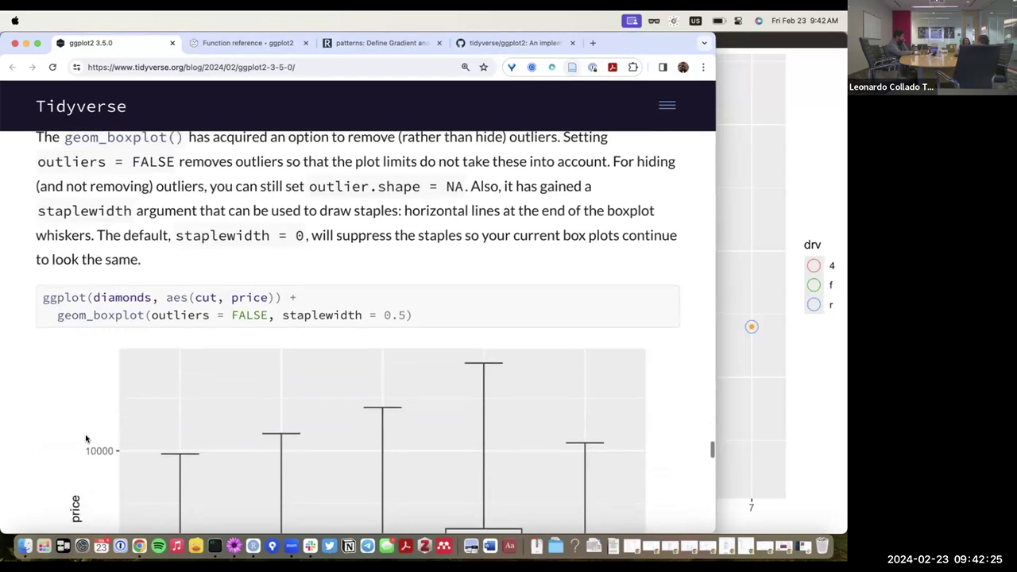
{"action": "scroll", "coordinate": [86, 439], "scroll_direction": "up", "scroll_amount": 1}
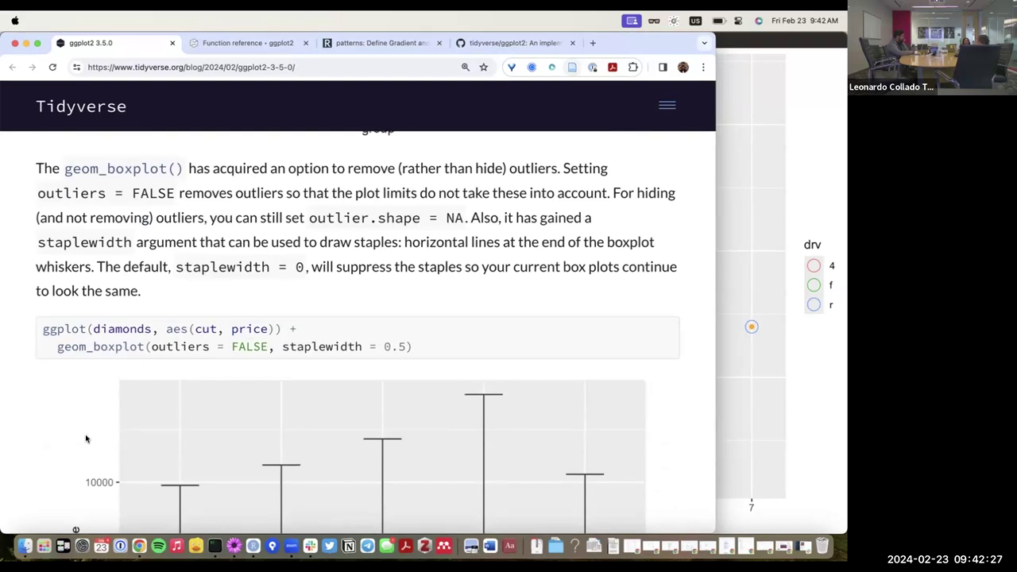
{"action": "scroll", "coordinate": [86, 439], "scroll_direction": "up", "scroll_amount": 1}
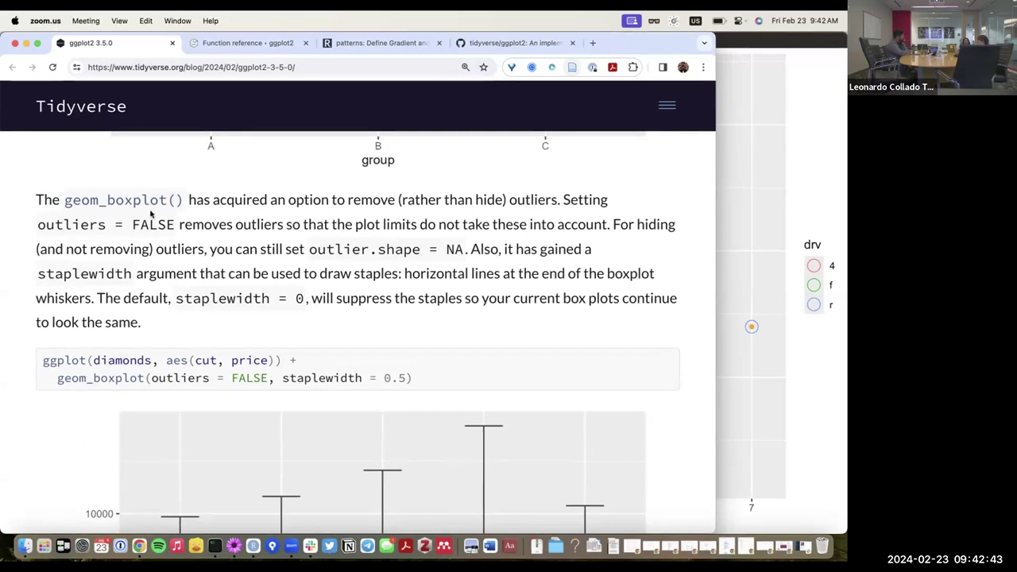
{"action": "left_click", "coordinate": [311, 251]}
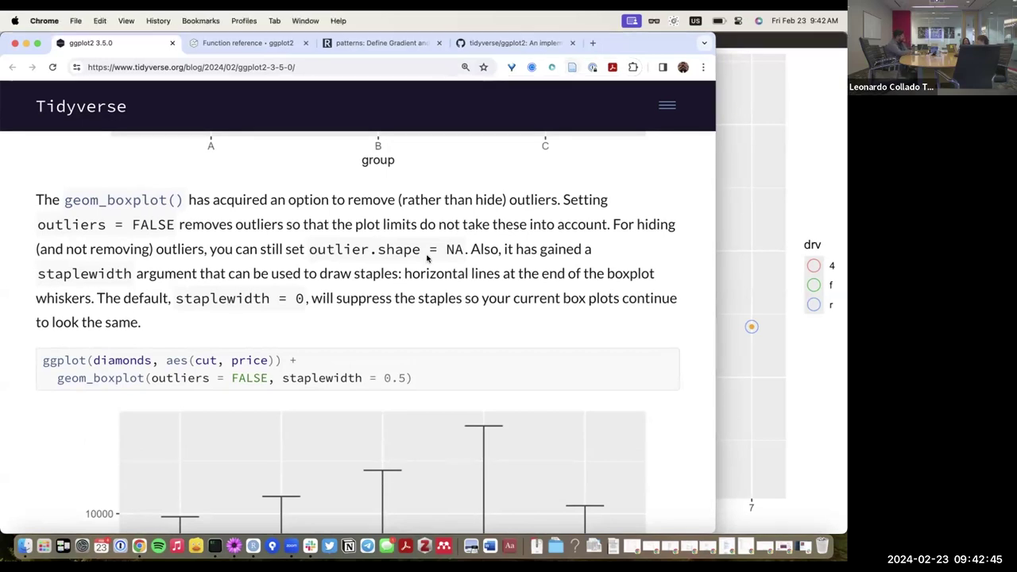
{"action": "left_click_drag", "start_coordinate": [464, 252], "coordinate": [308, 254]}
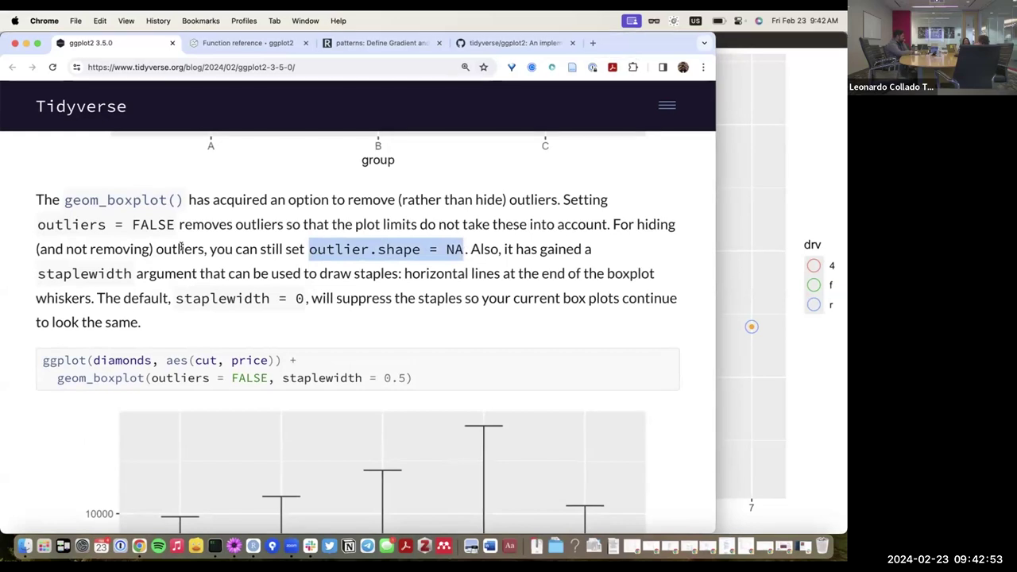
{"action": "left_click_drag", "start_coordinate": [35, 228], "coordinate": [174, 220]}
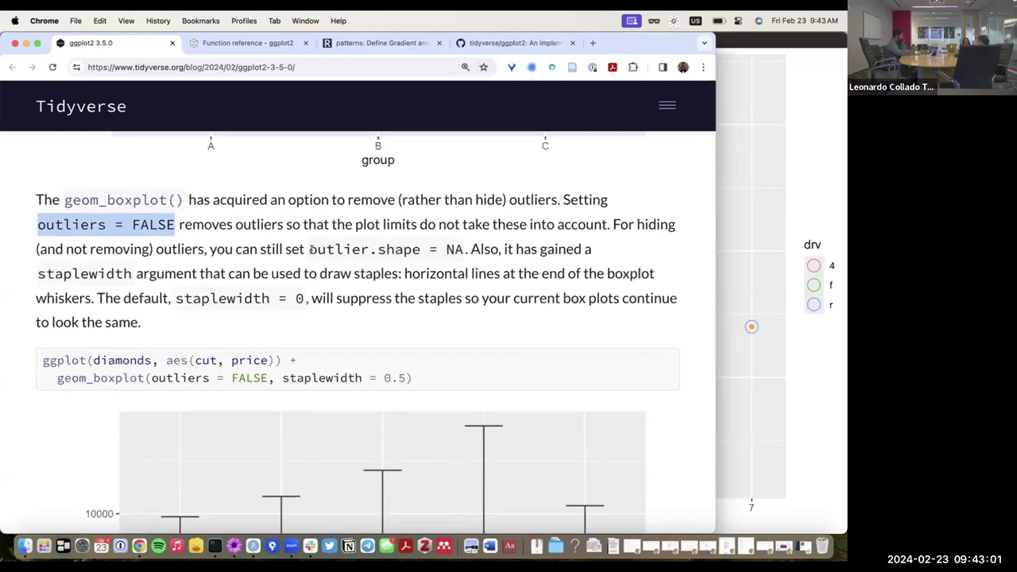
{"action": "left_click_drag", "start_coordinate": [310, 249], "coordinate": [464, 249]}
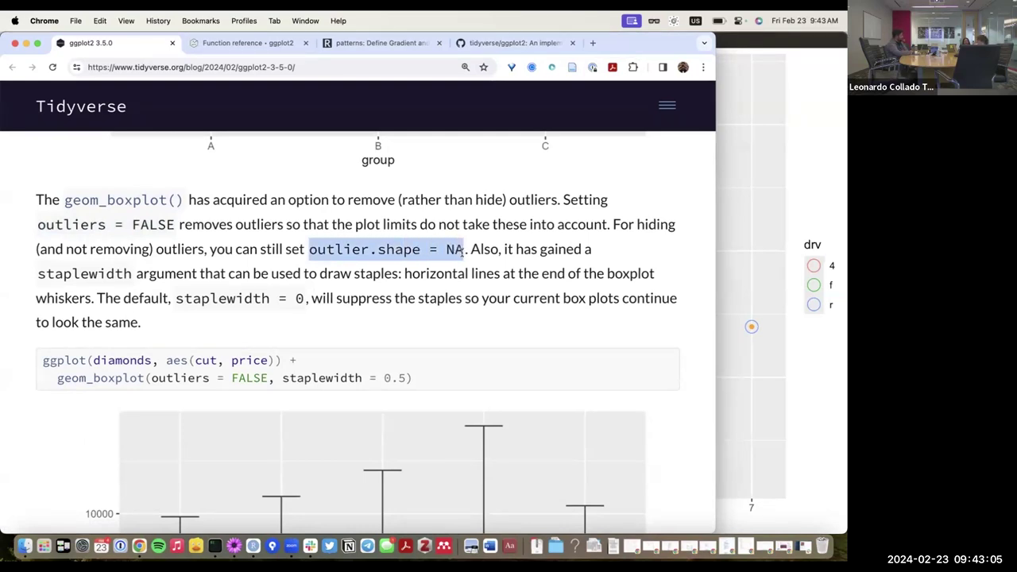
{"action": "scroll", "coordinate": [421, 286], "scroll_direction": "down", "scroll_amount": 1}
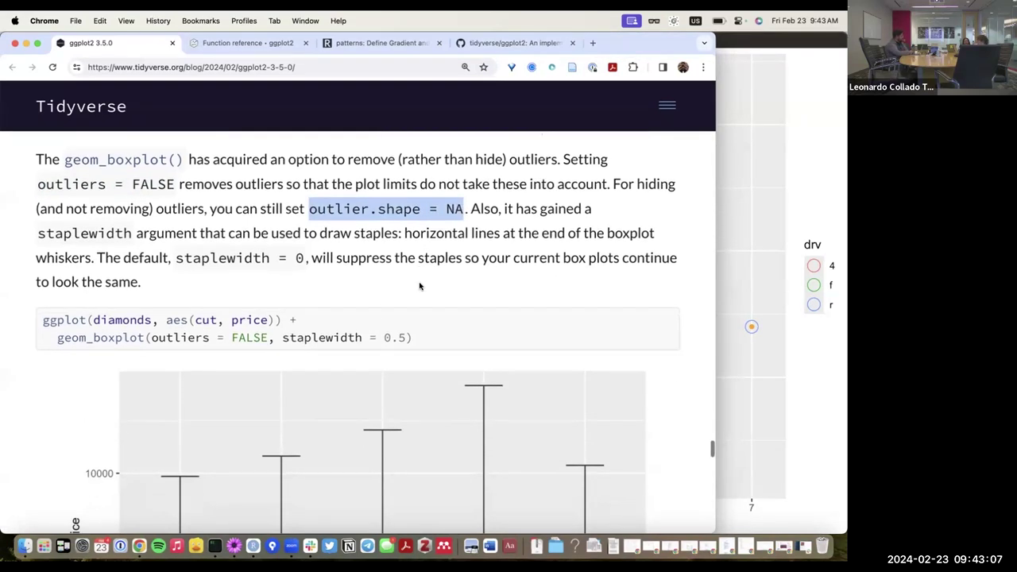
Clear the previous highlight and select ', staplewidth = 0.5' in the diamonds code block
{"action": "left_click", "coordinate": [366, 290]}
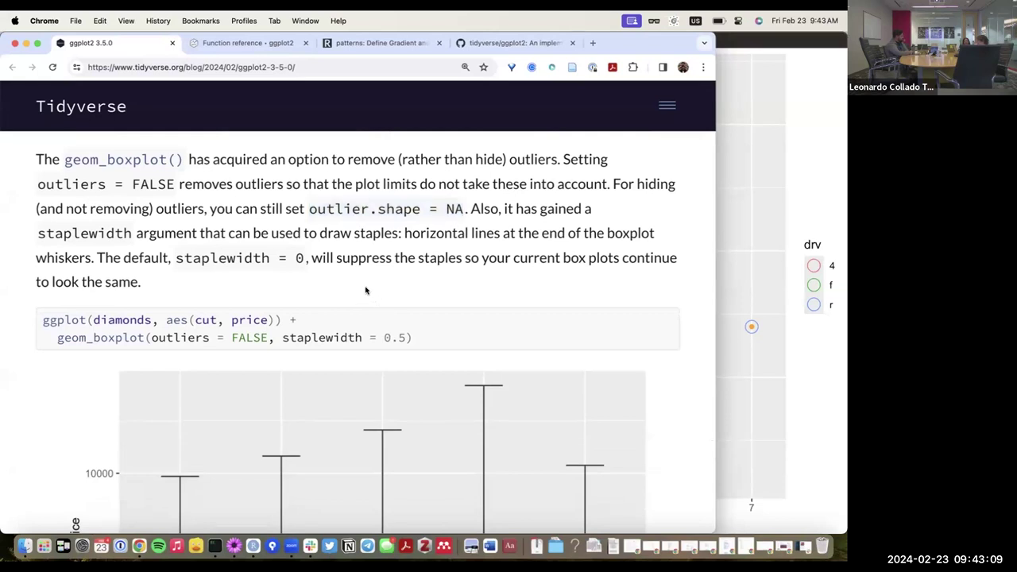
{"action": "scroll", "coordinate": [366, 290], "scroll_direction": "down", "scroll_amount": 1}
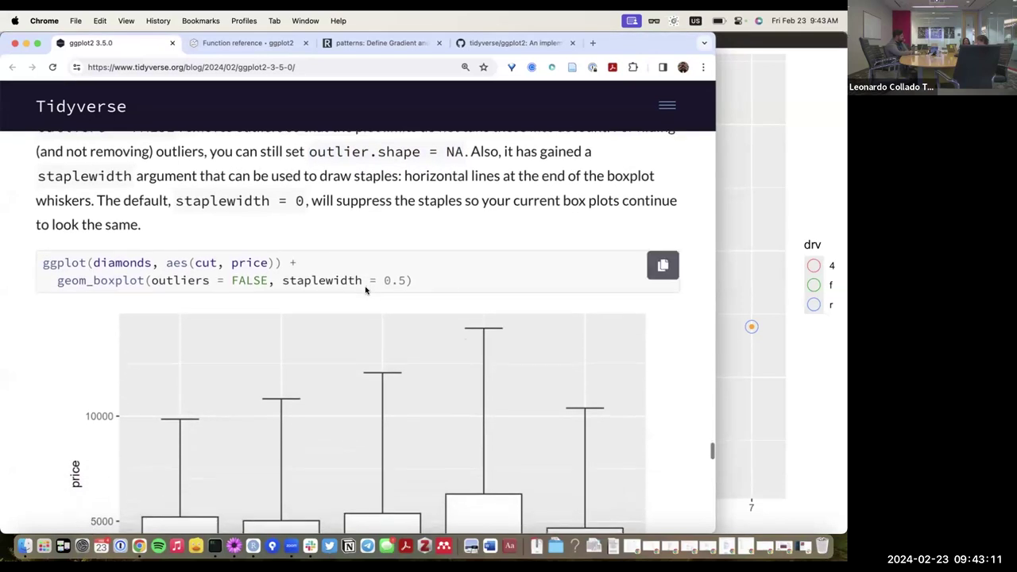
{"action": "scroll", "coordinate": [366, 290], "scroll_direction": "down", "scroll_amount": 2}
{"action": "scroll", "coordinate": [366, 290], "scroll_direction": "up", "scroll_amount": 1}
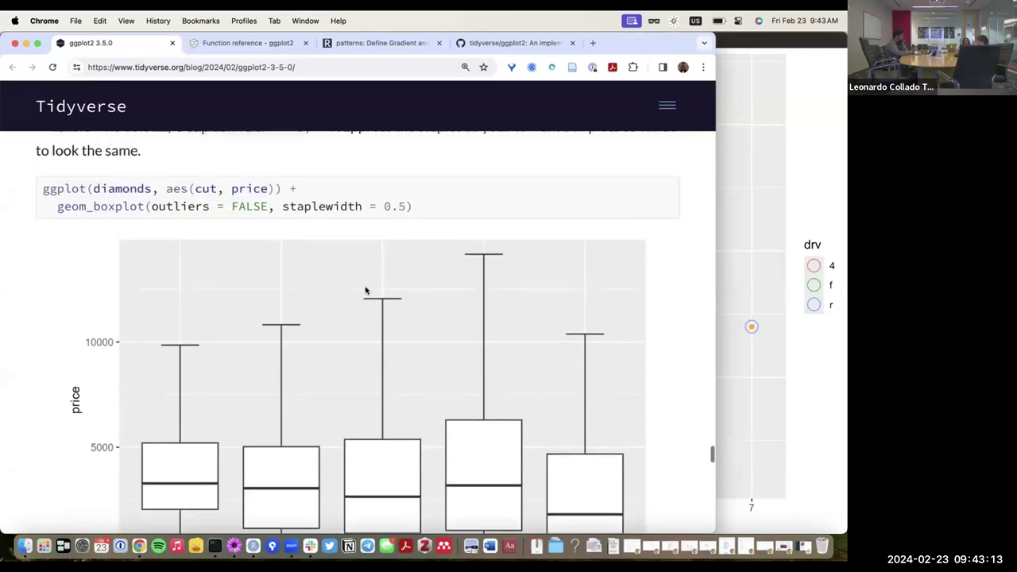
{"action": "left_click_drag", "start_coordinate": [265, 232], "coordinate": [406, 230]}
Circle the Very Good whisker staple and mark the 0.5 staplewidth value in red
{"action": "scroll", "coordinate": [404, 229], "scroll_direction": "up", "scroll_amount": 1}
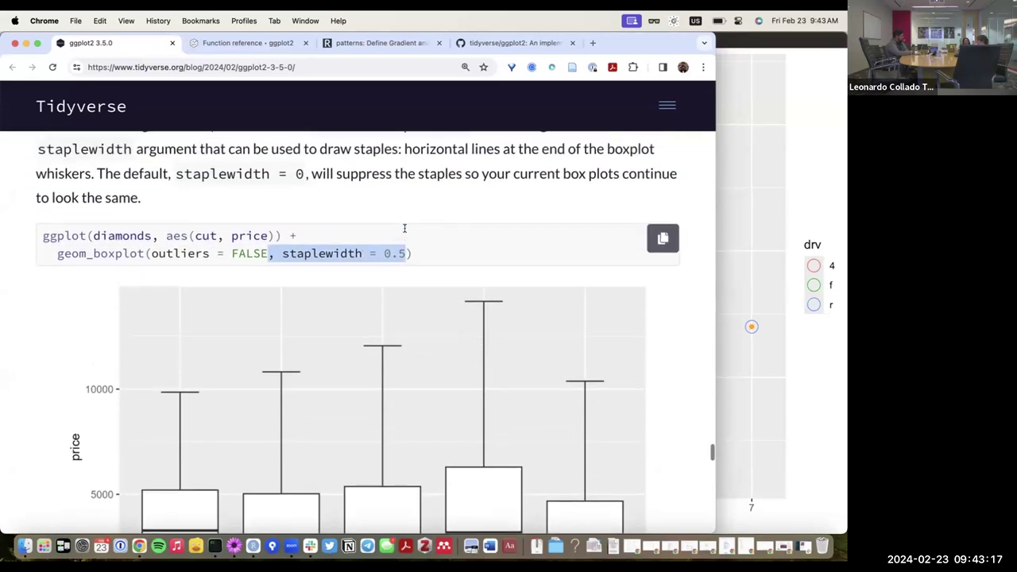
{"action": "scroll", "coordinate": [404, 231], "scroll_direction": "down", "scroll_amount": 15}
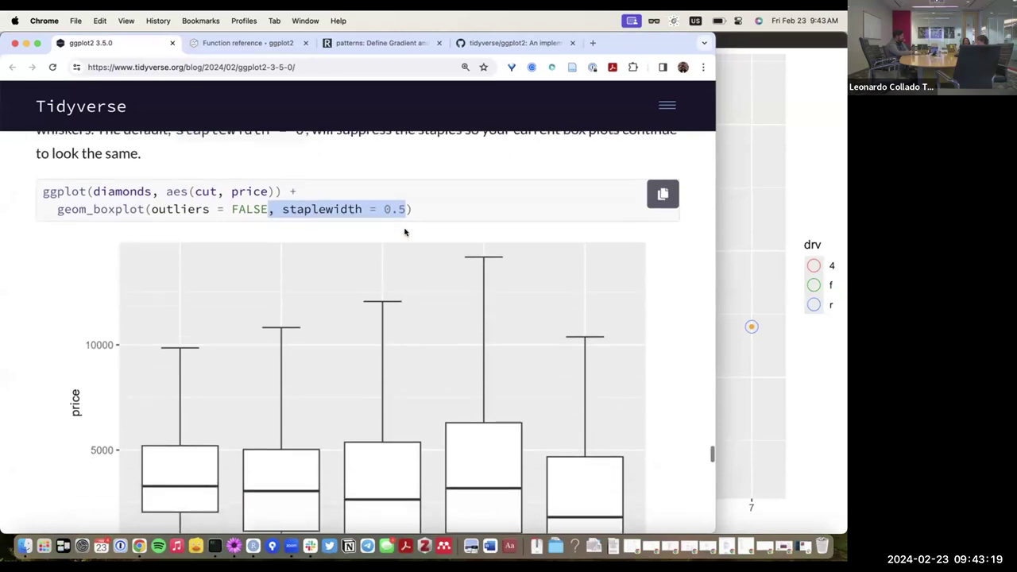
{"action": "scroll", "coordinate": [404, 231], "scroll_direction": "up", "scroll_amount": 10}
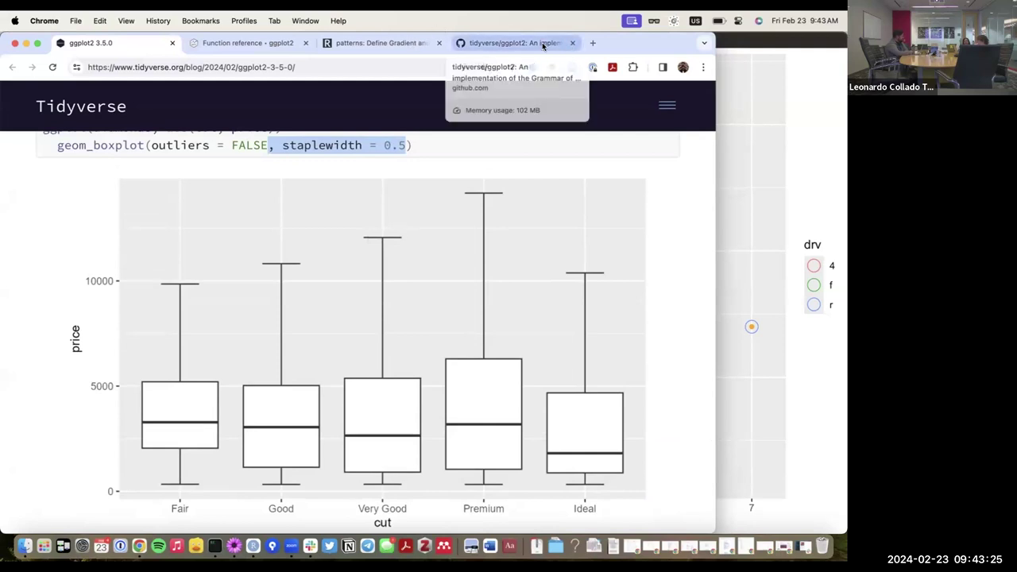
{"action": "mouse_move", "coordinate": [390, 230]}
{"action": "left_mouse_down"}
{"action": "mouse_move", "coordinate": [355, 243]}
{"action": "mouse_move", "coordinate": [395, 219]}
{"action": "left_mouse_up"}
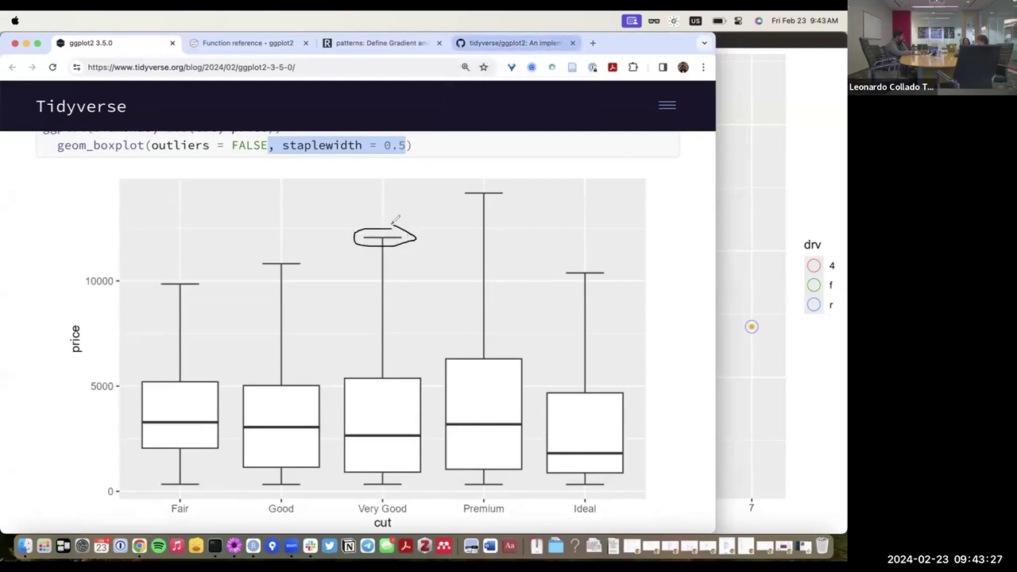
{"action": "key", "text": "Escape"}
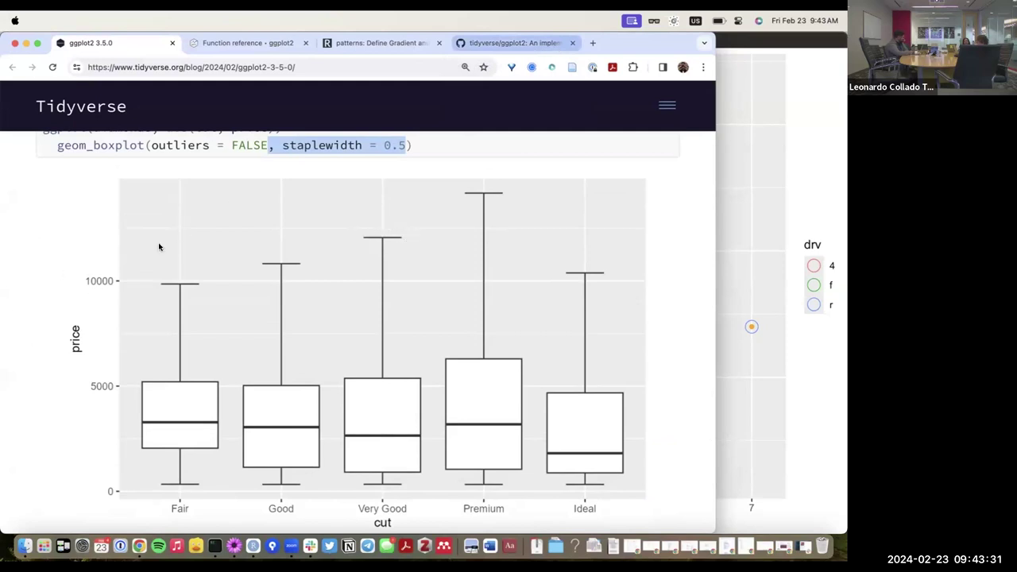
{"action": "mouse_move", "coordinate": [408, 224]}
{"action": "left_mouse_down"}
{"action": "mouse_move", "coordinate": [375, 225]}
{"action": "mouse_move", "coordinate": [448, 224]}
{"action": "mouse_move", "coordinate": [388, 226]}
{"action": "left_mouse_up"}
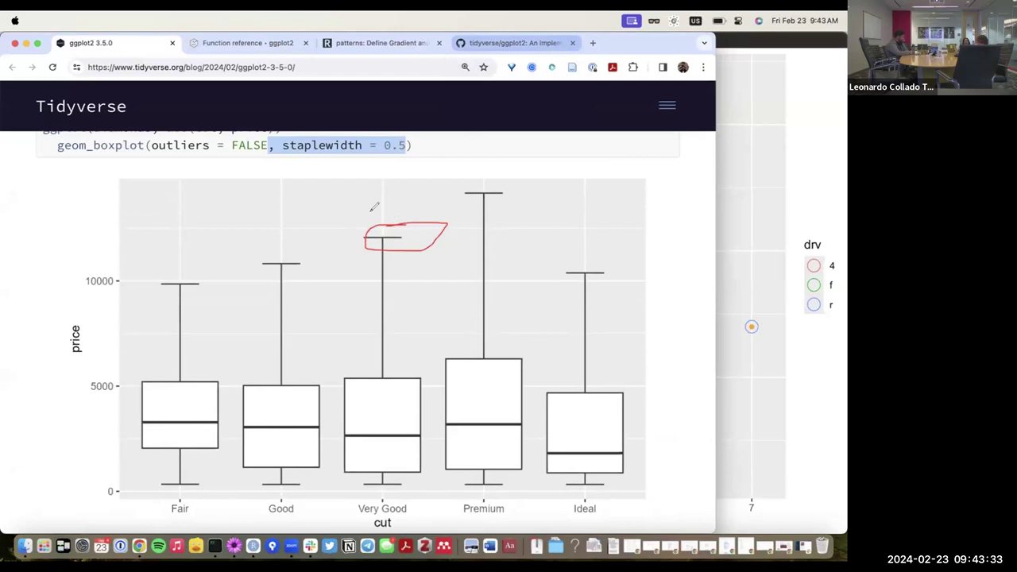
{"action": "left_click_drag", "start_coordinate": [404, 149], "coordinate": [396, 163]}
Scroll through the scale error examples and scale_x_log10() msleep plot to Acknowledgements
{"action": "scroll", "coordinate": [404, 238], "scroll_direction": "down", "scroll_amount": 10}
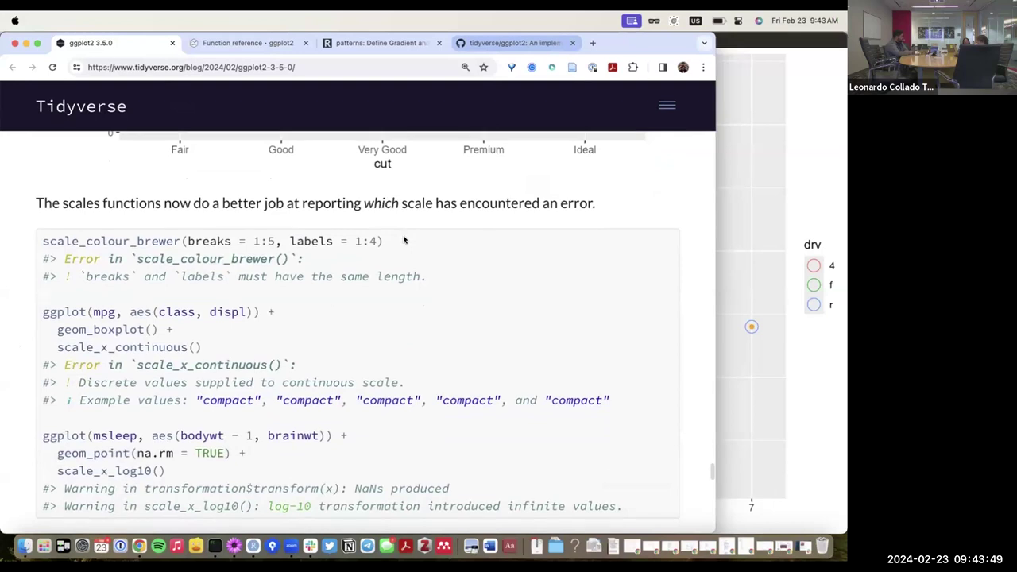
{"action": "scroll", "coordinate": [404, 239], "scroll_direction": "down", "scroll_amount": 2}
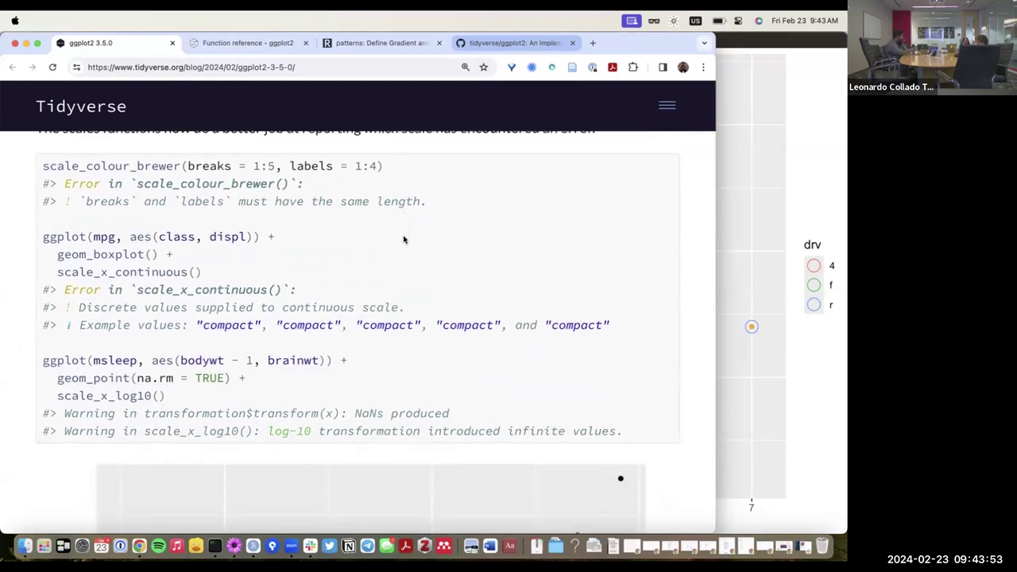
{"action": "scroll", "coordinate": [403, 239], "scroll_direction": "down", "scroll_amount": 1}
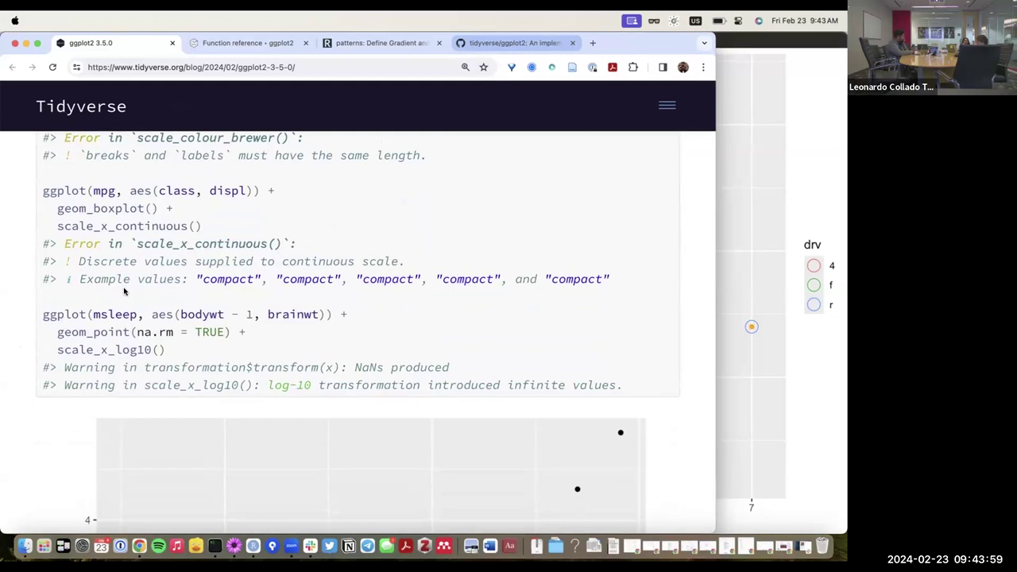
{"action": "scroll", "coordinate": [128, 294], "scroll_direction": "down", "scroll_amount": 1}
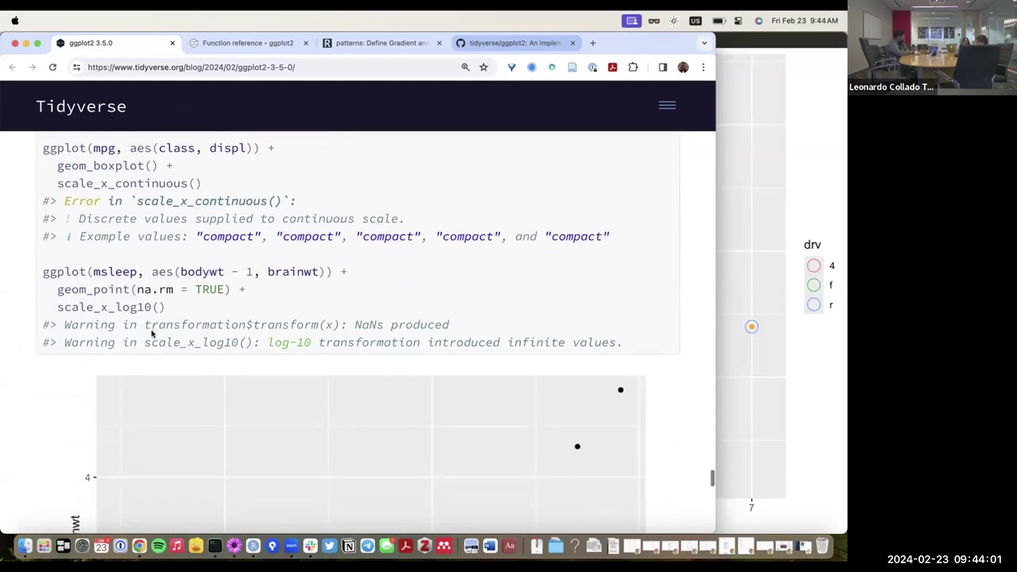
{"action": "scroll", "coordinate": [151, 334], "scroll_direction": "down", "scroll_amount": 1}
{"action": "scroll", "coordinate": [152, 334], "scroll_direction": "down", "scroll_amount": 8}
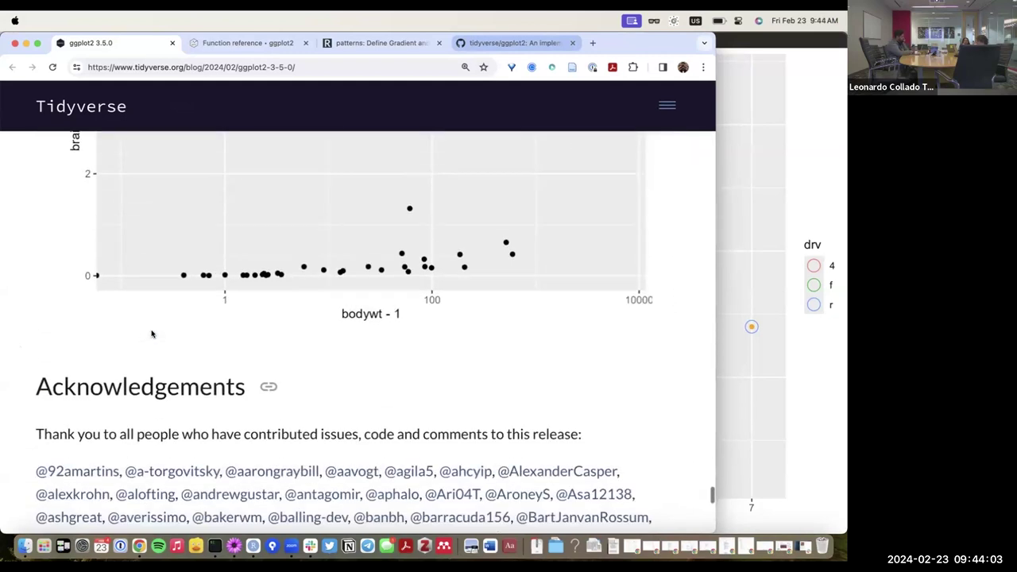
Scroll to the end of the contributor handle list, then back to the Acknowledgements intro
{"action": "scroll", "coordinate": [152, 334], "scroll_direction": "down", "scroll_amount": 7}
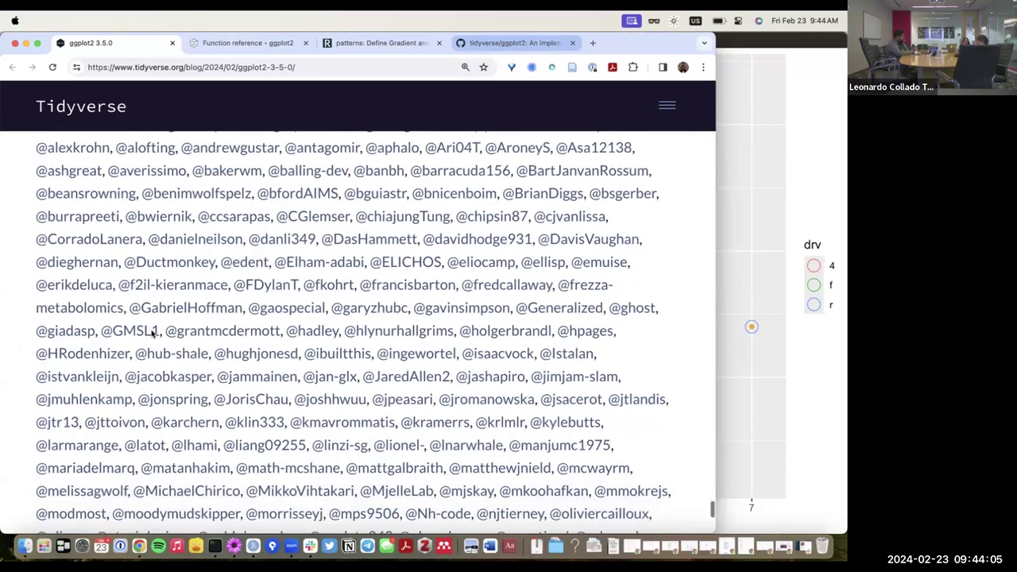
{"action": "scroll", "coordinate": [152, 334], "scroll_direction": "up", "scroll_amount": 3}
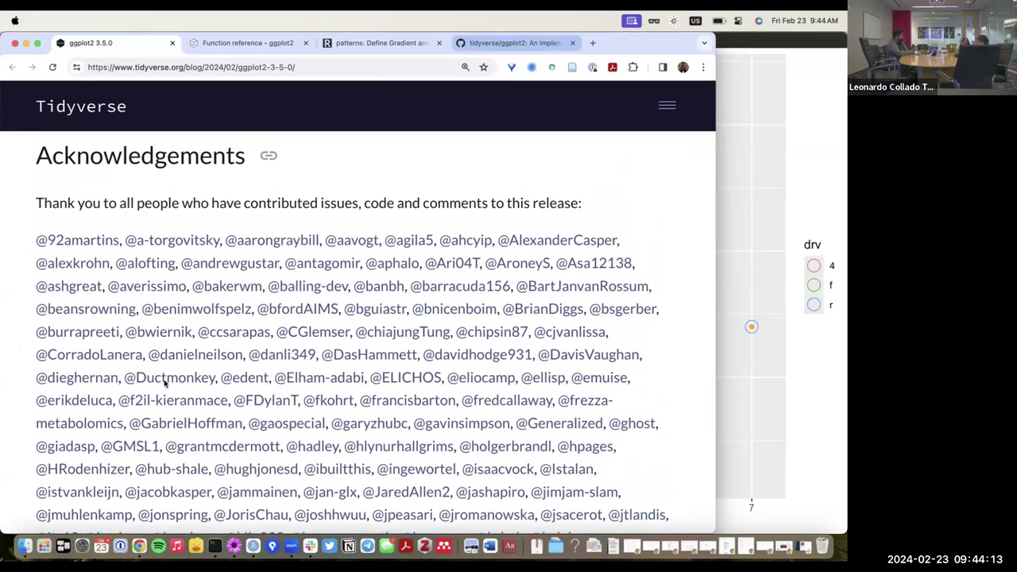
{"action": "scroll", "coordinate": [166, 383], "scroll_direction": "down", "scroll_amount": 3}
{"action": "scroll", "coordinate": [165, 383], "scroll_direction": "down", "scroll_amount": 6}
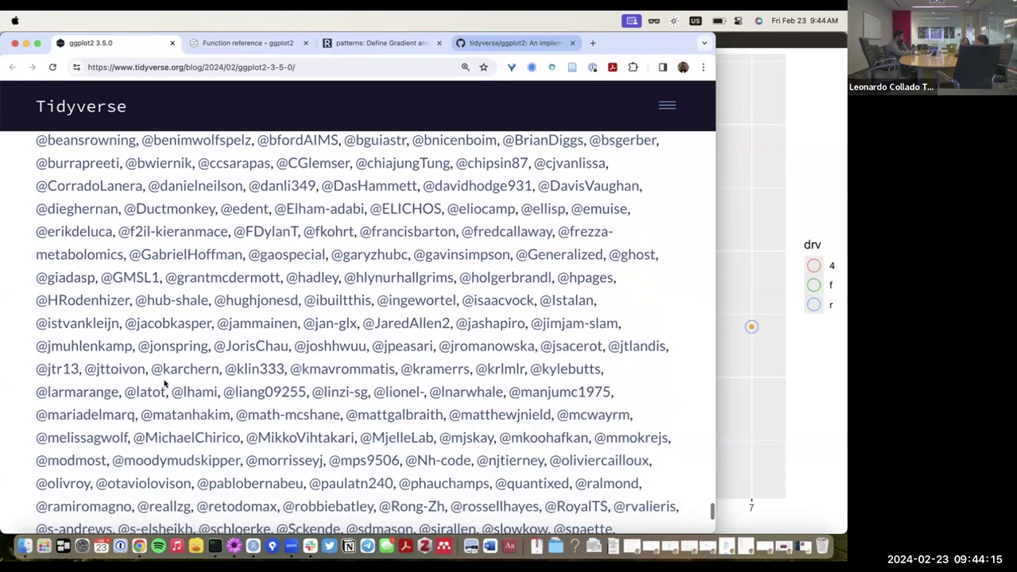
{"action": "scroll", "coordinate": [165, 384], "scroll_direction": "down", "scroll_amount": 2}
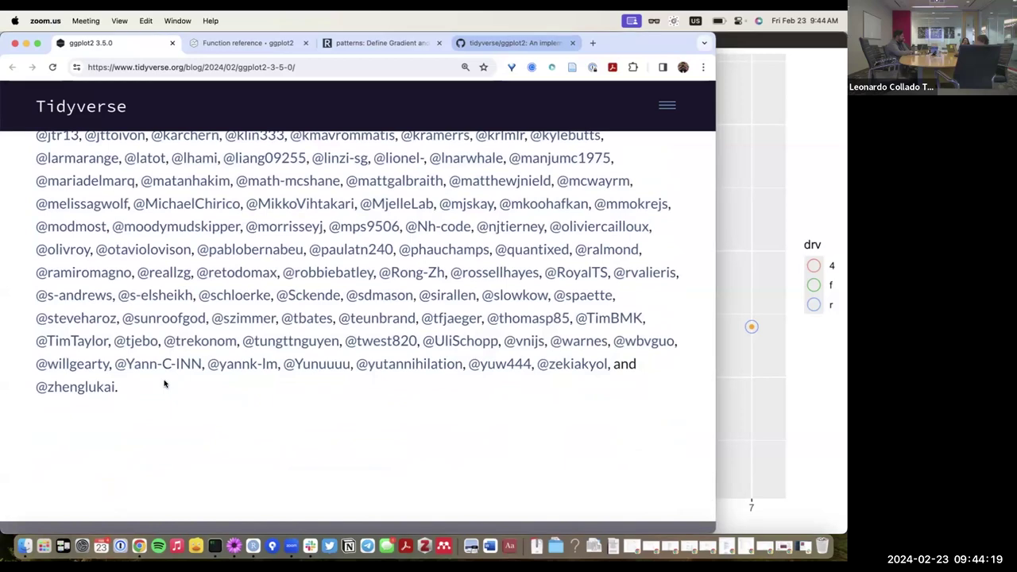
{"action": "scroll", "coordinate": [165, 384], "scroll_direction": "up", "scroll_amount": 5}
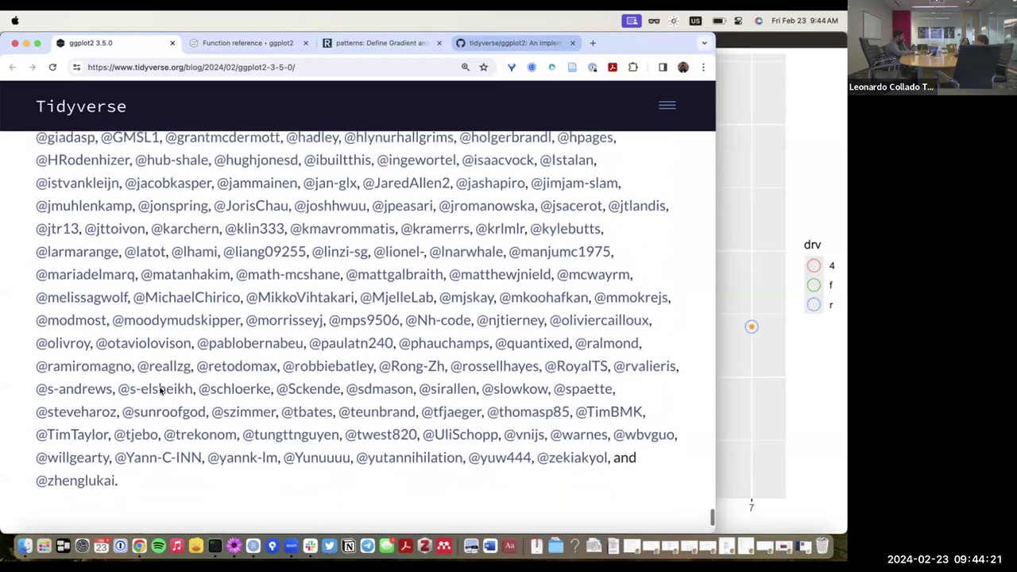
{"action": "scroll", "coordinate": [163, 388], "scroll_direction": "up", "scroll_amount": 6}
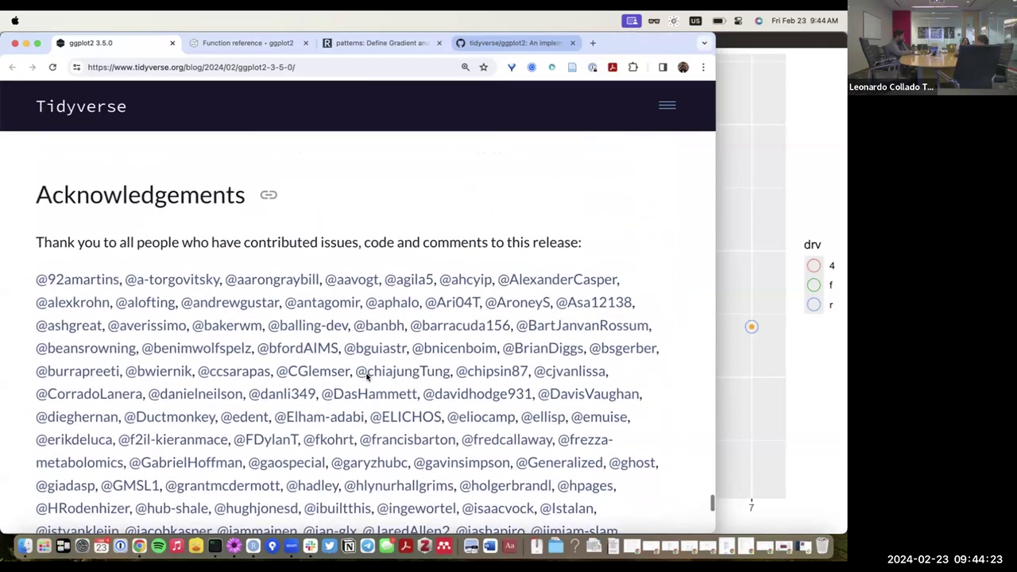
{"action": "scroll", "coordinate": [411, 386], "scroll_direction": "down", "scroll_amount": 3}
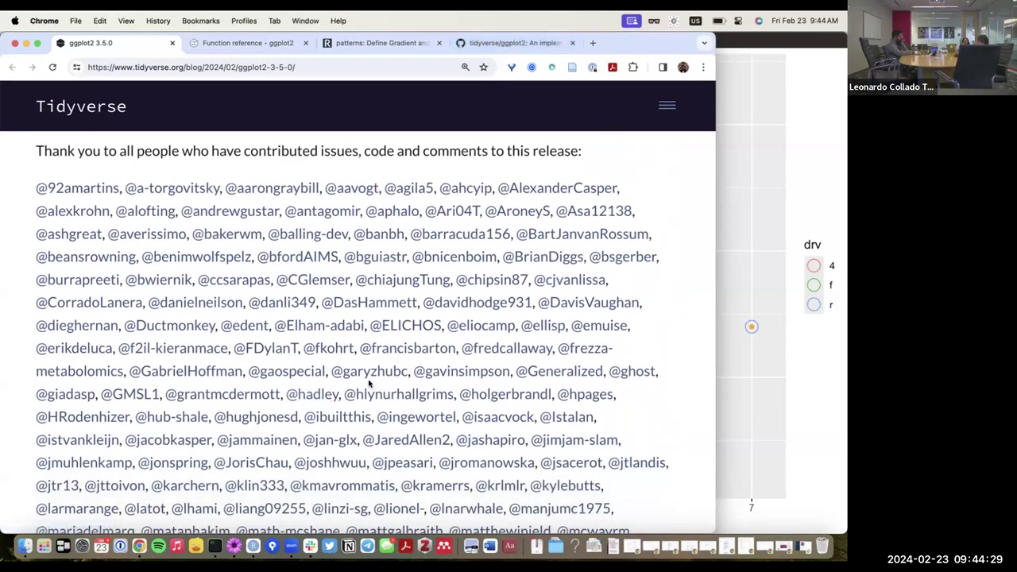
{"action": "scroll", "coordinate": [369, 384], "scroll_direction": "up", "scroll_amount": 1}
{"action": "scroll", "coordinate": [369, 383], "scroll_direction": "up", "scroll_amount": 5}
{"action": "scroll", "coordinate": [369, 384], "scroll_direction": "down", "scroll_amount": 10}
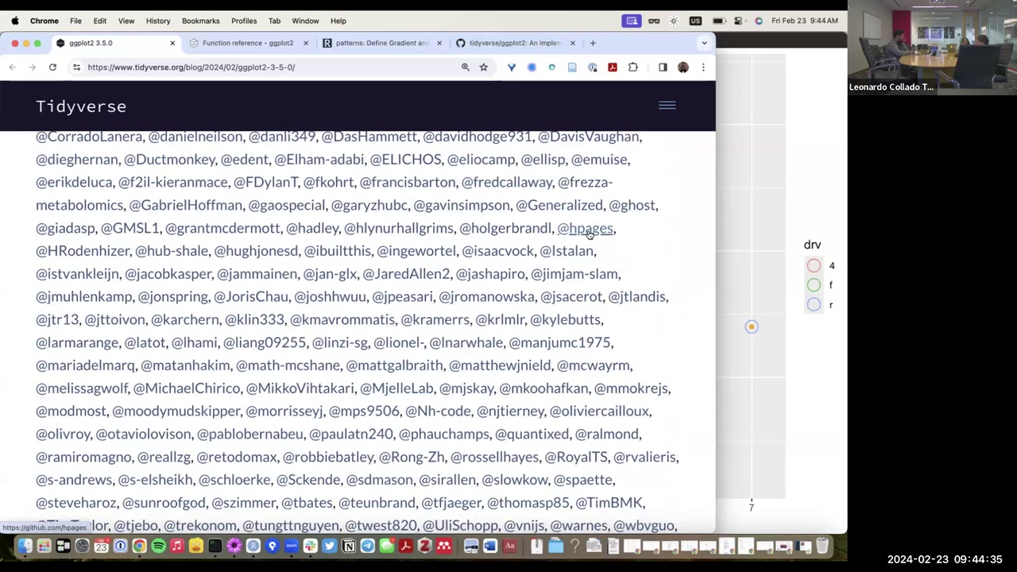
{"action": "scroll", "coordinate": [588, 233], "scroll_direction": "up", "scroll_amount": 1}
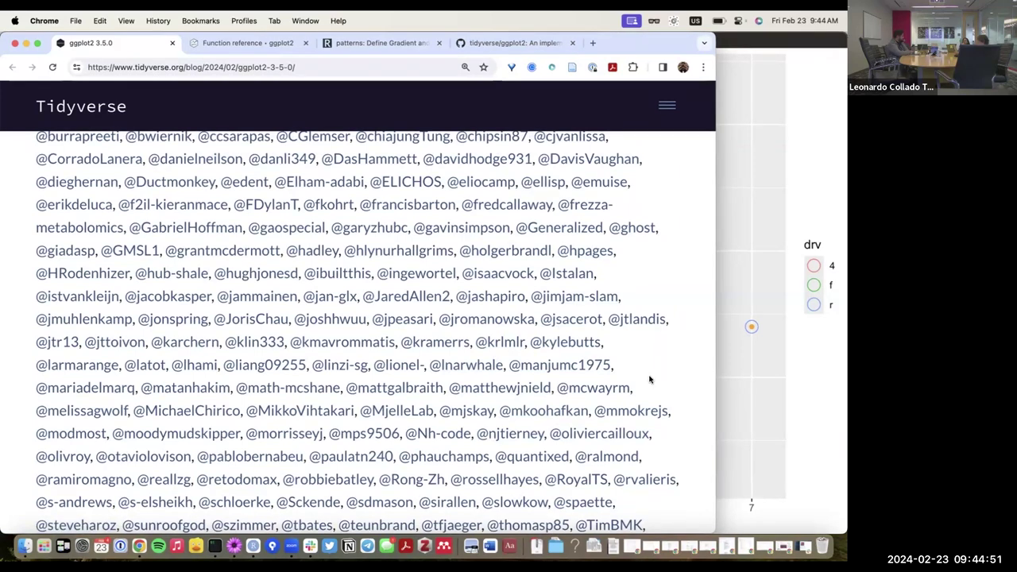
{"action": "scroll", "coordinate": [650, 380], "scroll_direction": "up", "scroll_amount": 5}
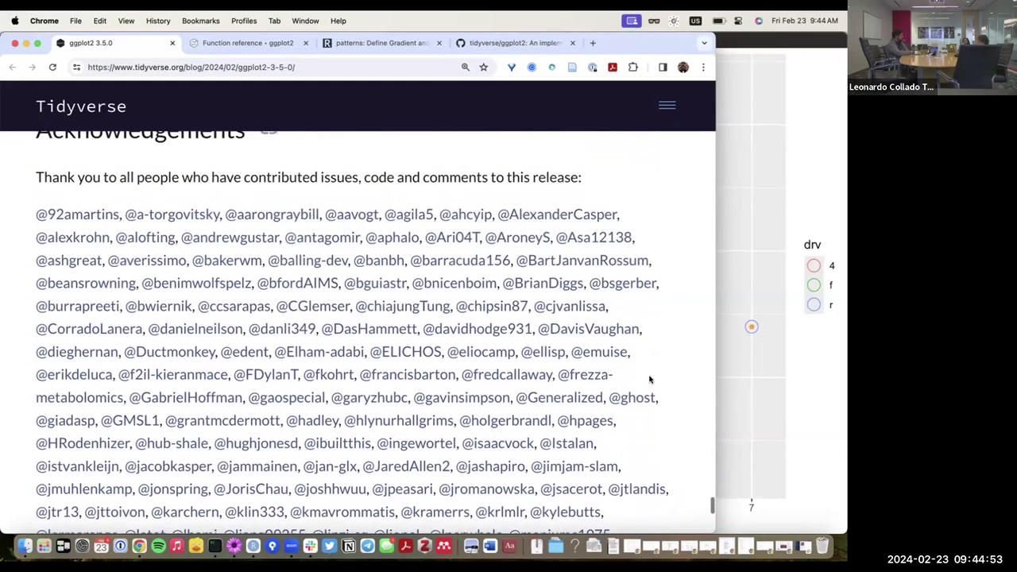